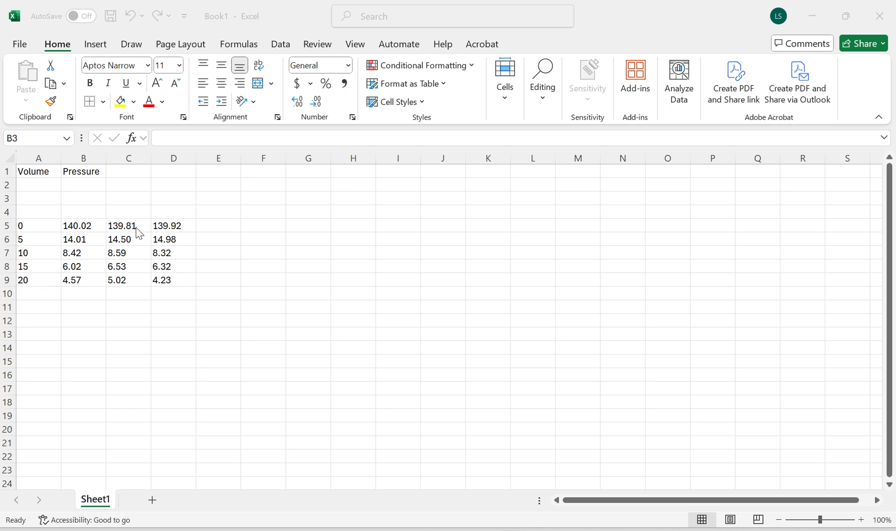
Label the three pressure columns in B4:D4 as trial 1, trial 2 and trial 3
{"action": "left_click", "coordinate": [92, 213]}
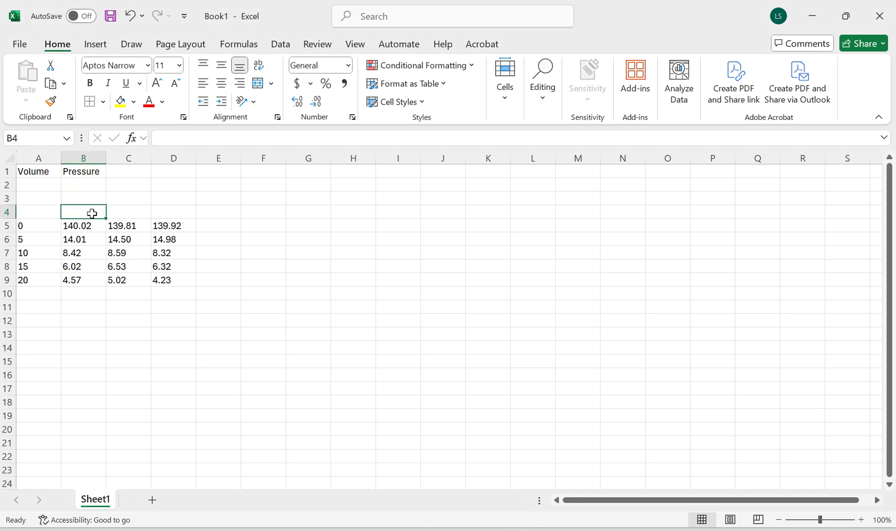
{"action": "type", "text": "trial 1"}
{"action": "key", "text": "Tab"}
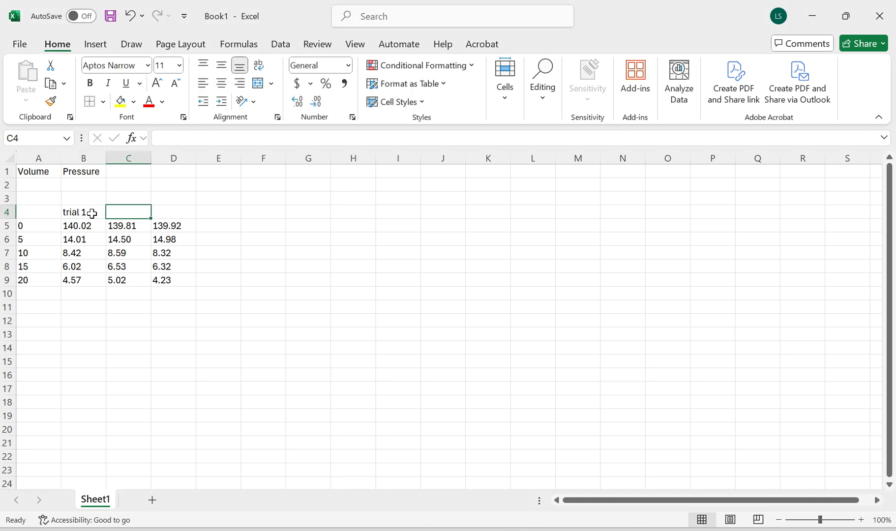
{"action": "type", "text": "tiral"}
{"action": "key", "text": "BackSpace"}
{"action": "key", "text": "BackSpace"}
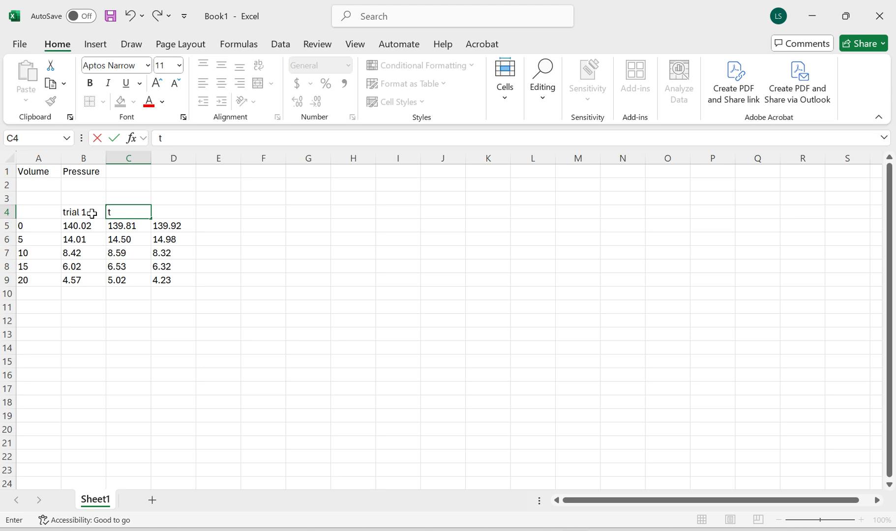
{"action": "type", "text": "rial 2"}
{"action": "key", "text": "Tab"}
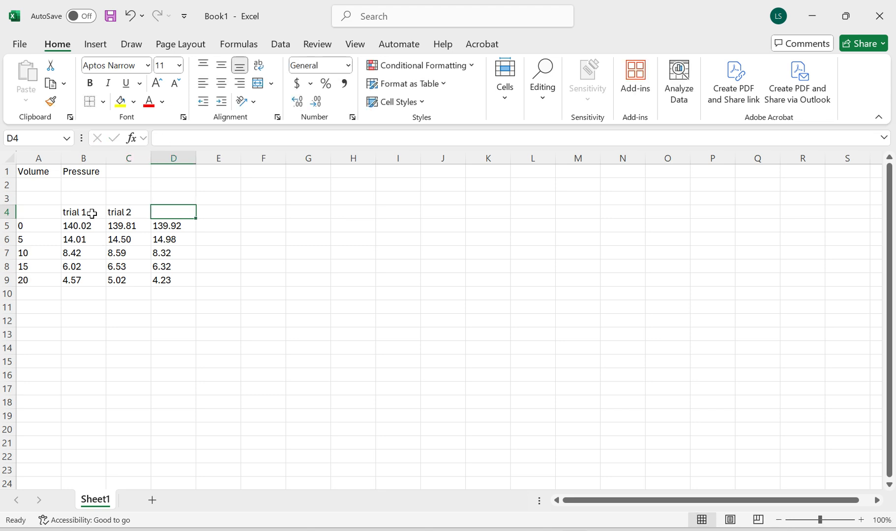
{"action": "type", "text": "trial 3"}
{"action": "key", "text": "Return"}
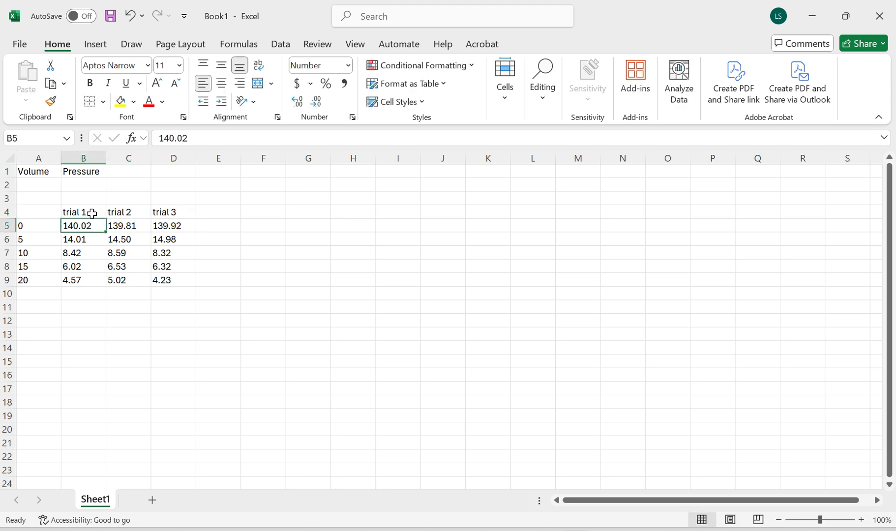
Examine the Volume and Pressure headings and the data beneath them to see which units and uncertainties are missing
{"action": "key", "text": "Up"}
{"action": "key", "text": "Up"}
{"action": "key", "text": "Up"}
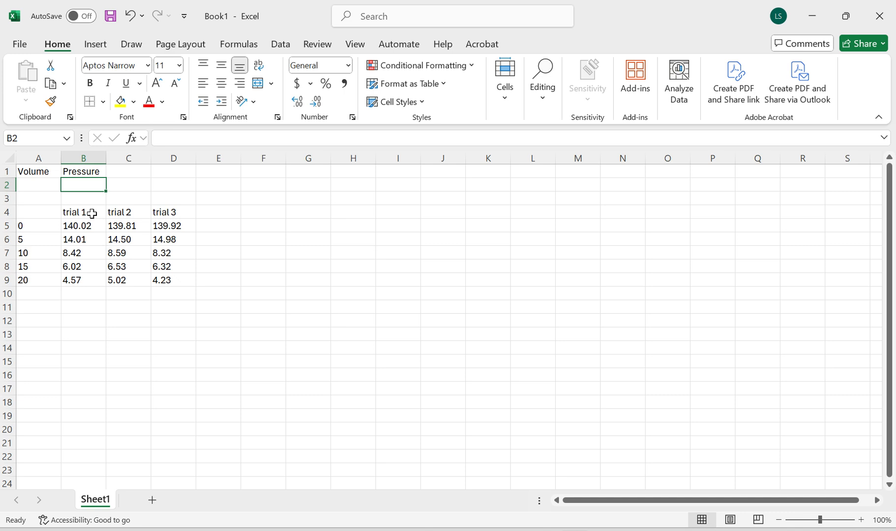
{"action": "key", "text": "Left"}
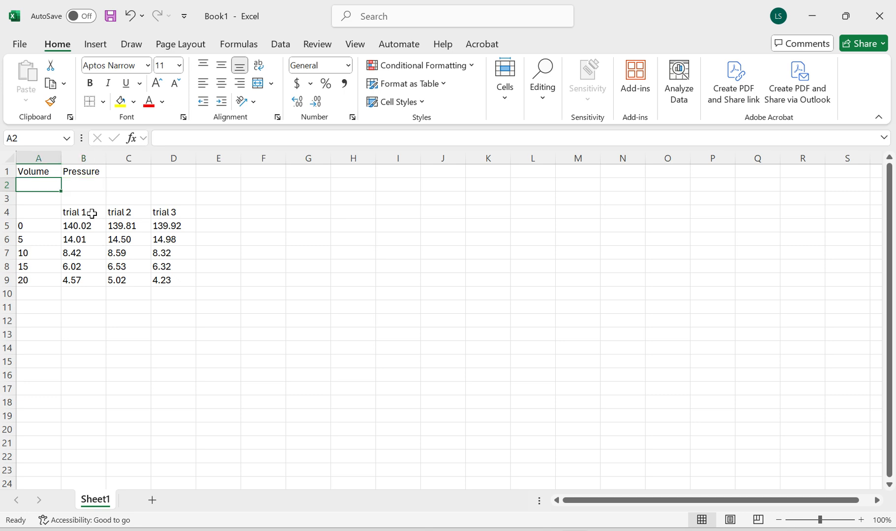
{"action": "left_click", "coordinate": [40, 173]}
{"action": "left_click", "coordinate": [75, 174]}
{"action": "left_click", "coordinate": [41, 172]}
{"action": "left_click", "coordinate": [32, 230]}
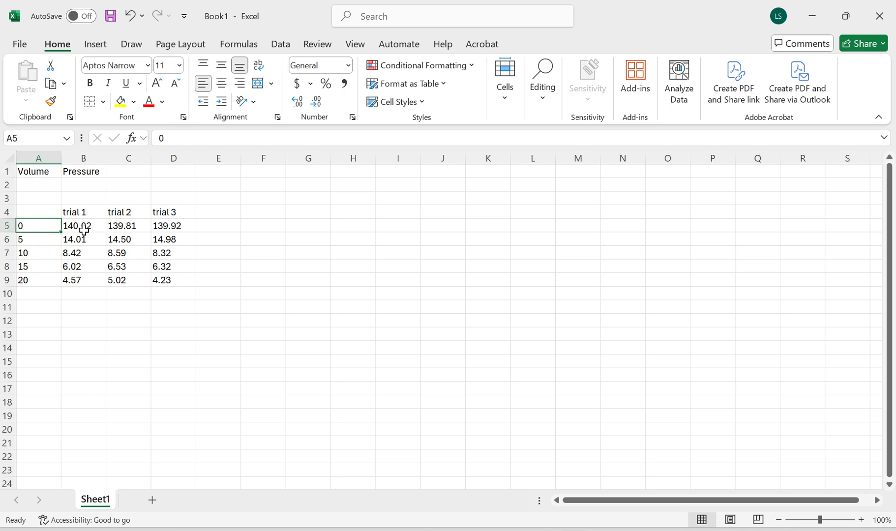
{"action": "left_click", "coordinate": [82, 229]}
{"action": "left_click", "coordinate": [80, 252]}
{"action": "left_click", "coordinate": [143, 252]}
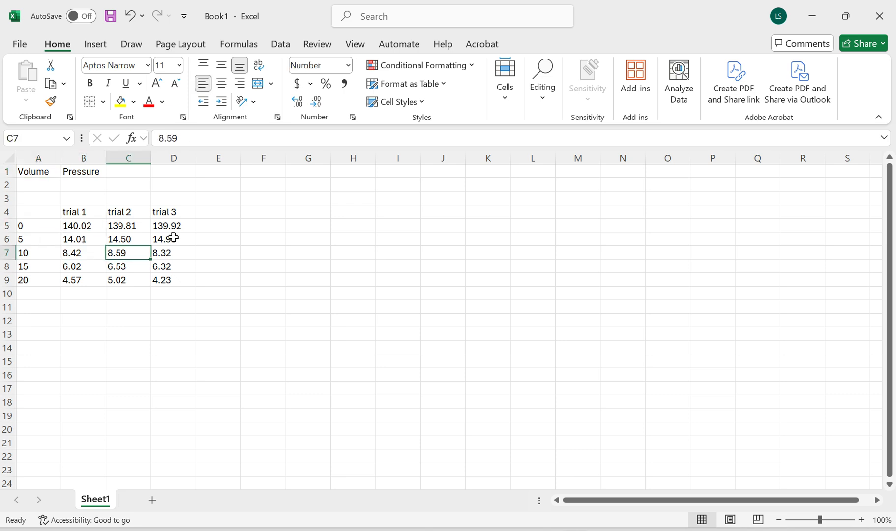
{"action": "left_click", "coordinate": [174, 238]}
{"action": "left_click", "coordinate": [169, 225]}
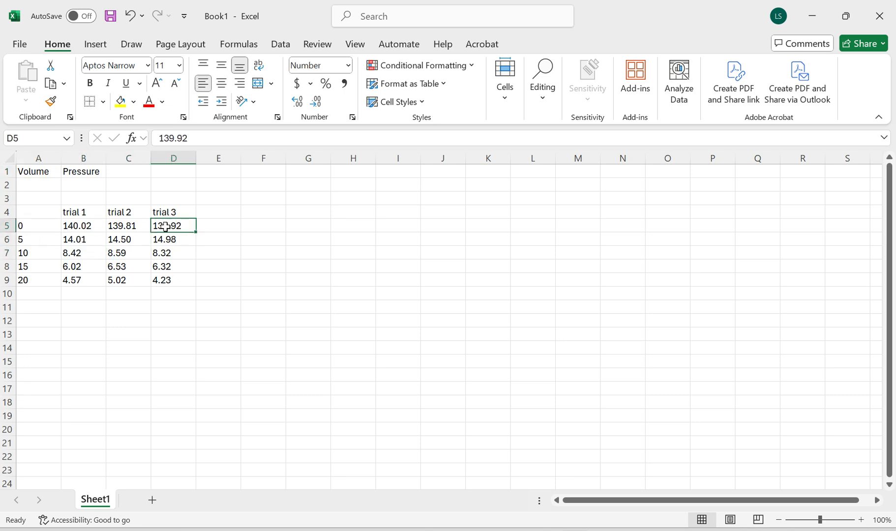
{"action": "left_click", "coordinate": [135, 225]}
{"action": "left_click", "coordinate": [30, 226]}
{"action": "left_click", "coordinate": [47, 254]}
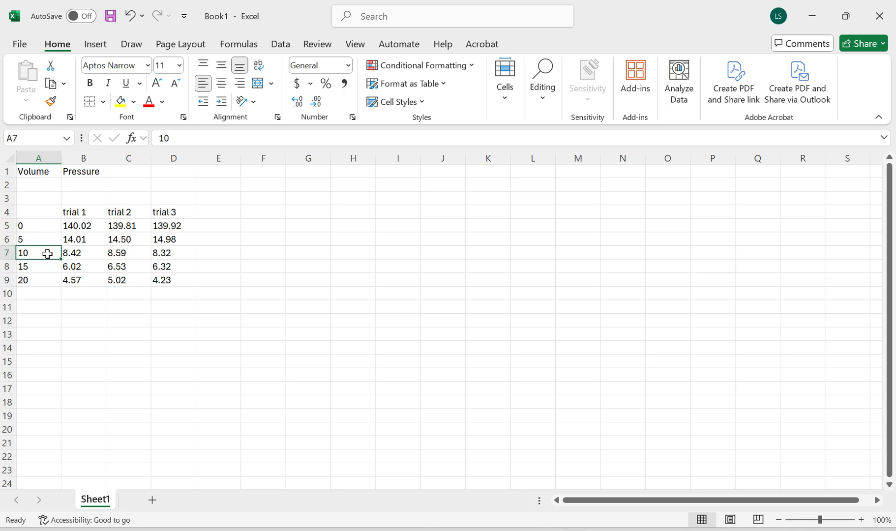
{"action": "left_click", "coordinate": [48, 269]}
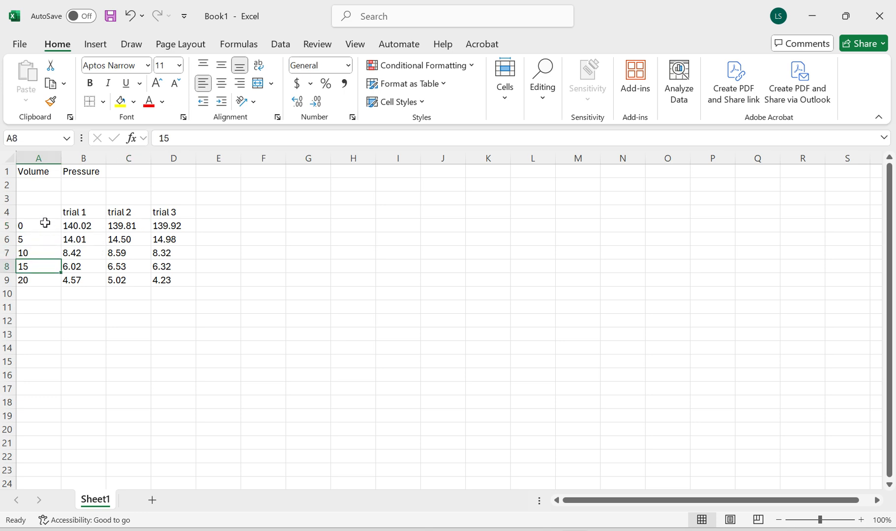
Enter the unit labels V/mL in A2 and P/kPa in B2 beneath the Volume and Pressure headings
{"action": "left_click", "coordinate": [41, 187]}
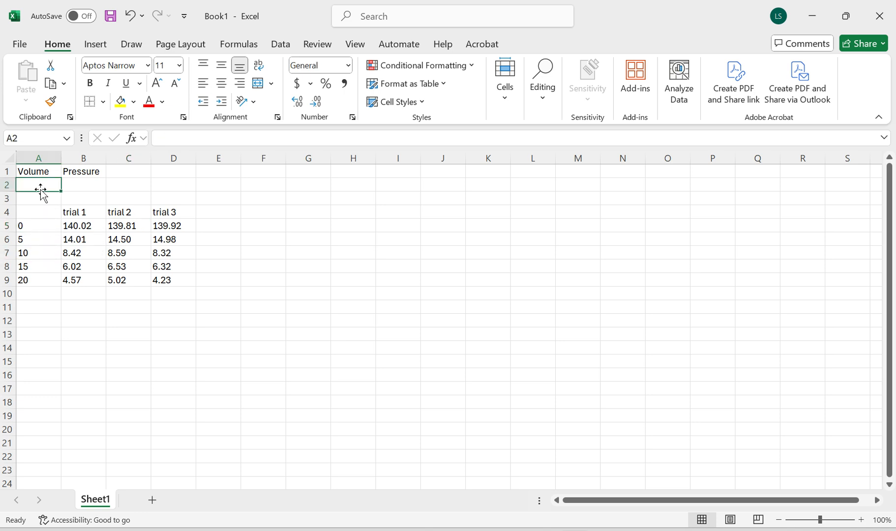
{"action": "type", "text": "V"}
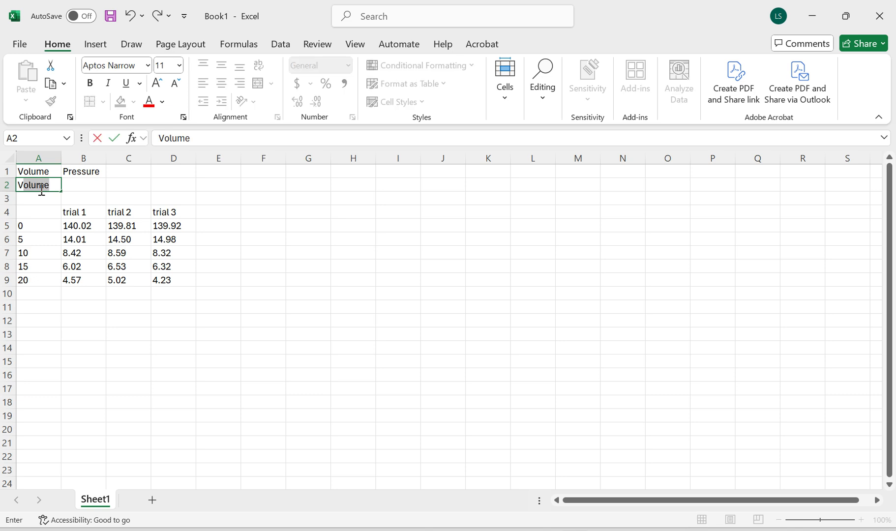
{"action": "type", "text": "/mL"}
{"action": "key", "text": "Return"}
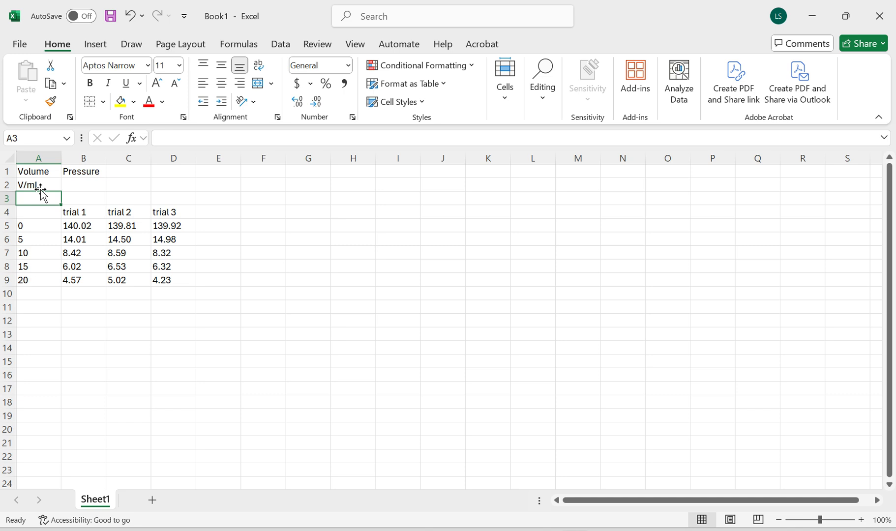
{"action": "key", "text": "Up"}
{"action": "key", "text": "Right"}
{"action": "type", "text": "P/"}
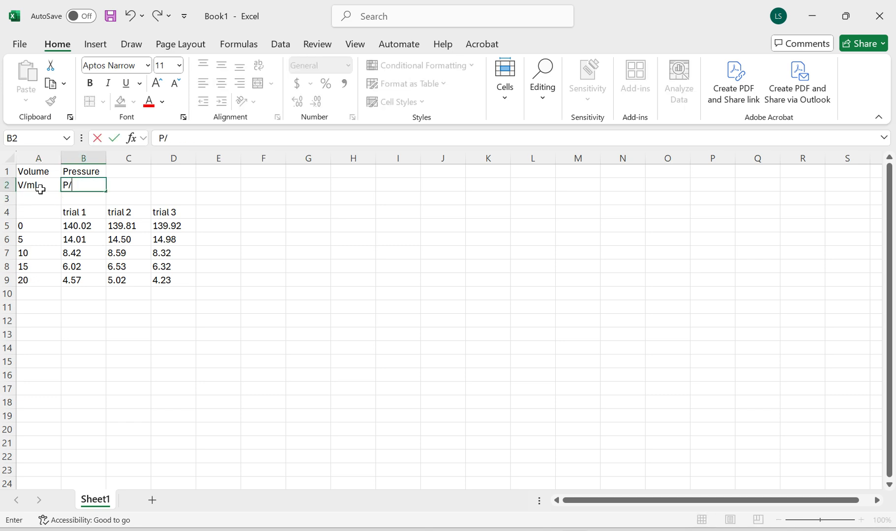
{"action": "type", "text": "kPa"}
{"action": "key", "text": "Return"}
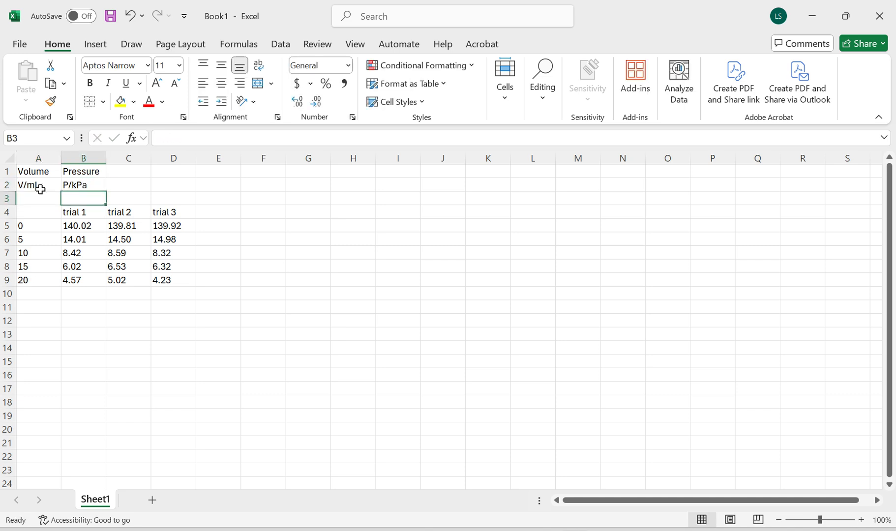
{"action": "key", "text": "Left"}
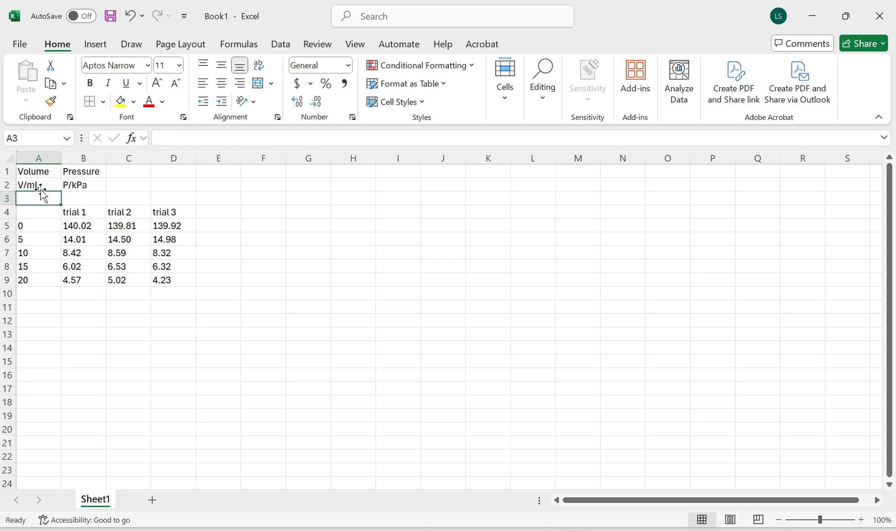
{"action": "left_click", "coordinate": [41, 236]}
{"action": "left_click", "coordinate": [41, 254]}
{"action": "left_click", "coordinate": [39, 271]}
{"action": "left_click", "coordinate": [32, 226]}
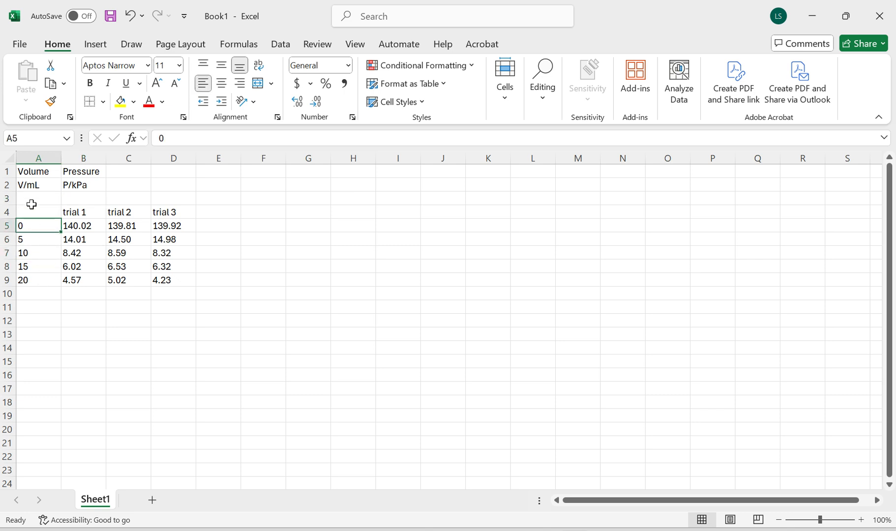
Enter the volume uncertainty ΔV=0.2mL in A3, inserting the Δ as an Increment symbol
{"action": "left_click", "coordinate": [34, 197]}
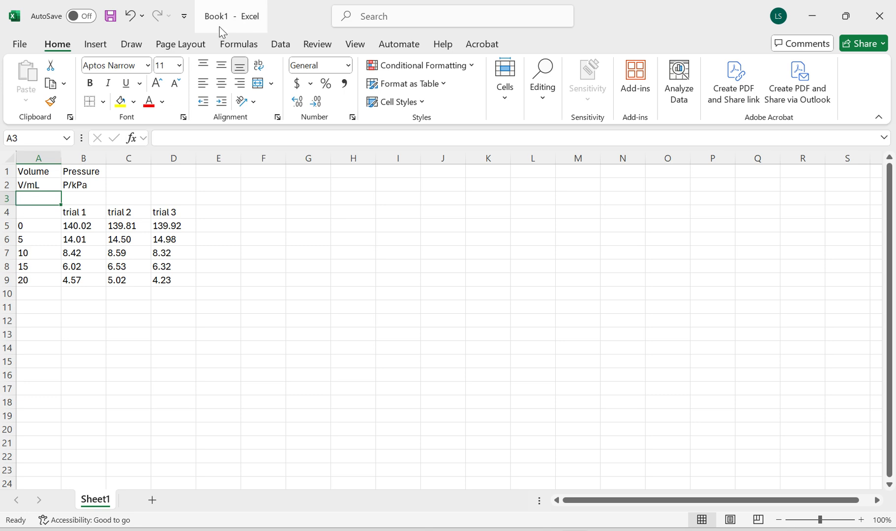
{"action": "left_click", "coordinate": [96, 44]}
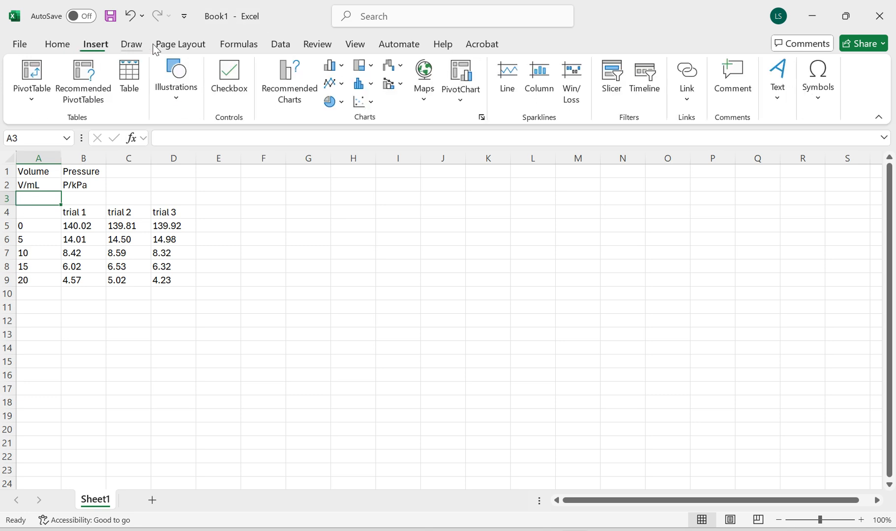
{"action": "left_click", "coordinate": [818, 91]}
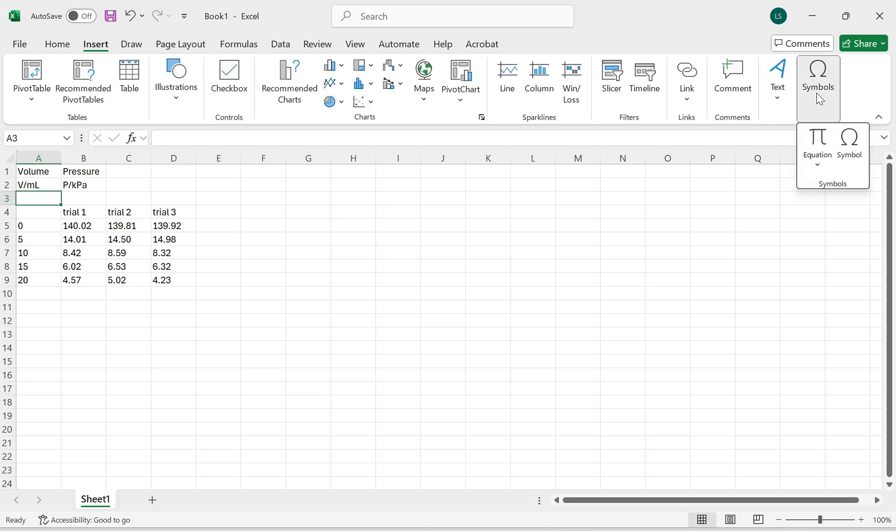
{"action": "left_click", "coordinate": [850, 145]}
{"action": "left_click", "coordinate": [492, 387]}
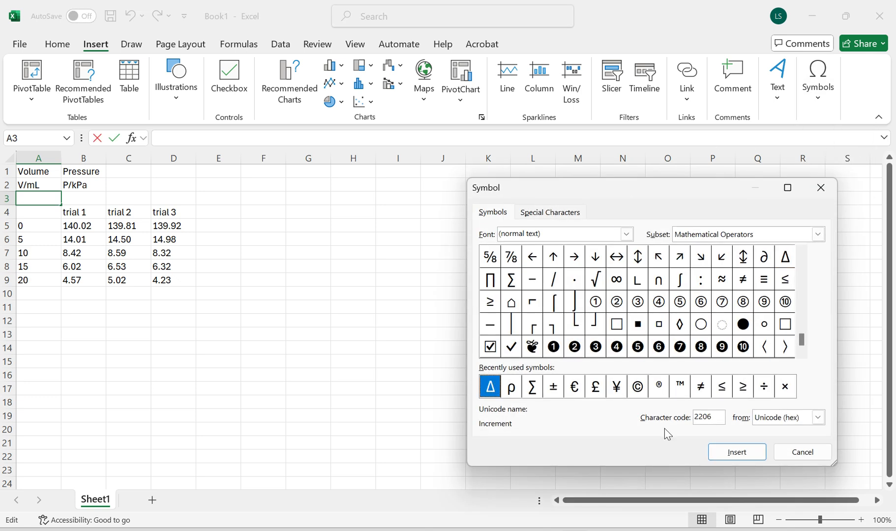
{"action": "left_click", "coordinate": [719, 450]}
{"action": "left_click", "coordinate": [810, 453]}
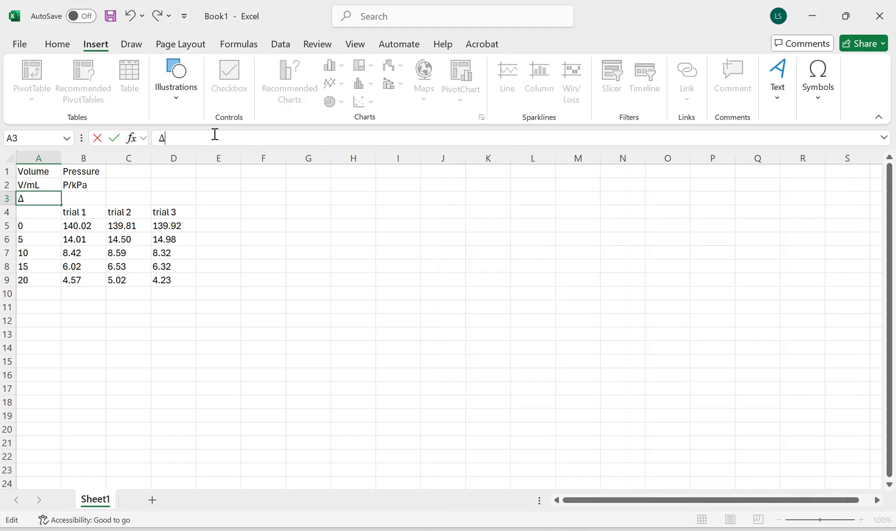
{"action": "type", "text": "V=0.2mL"}
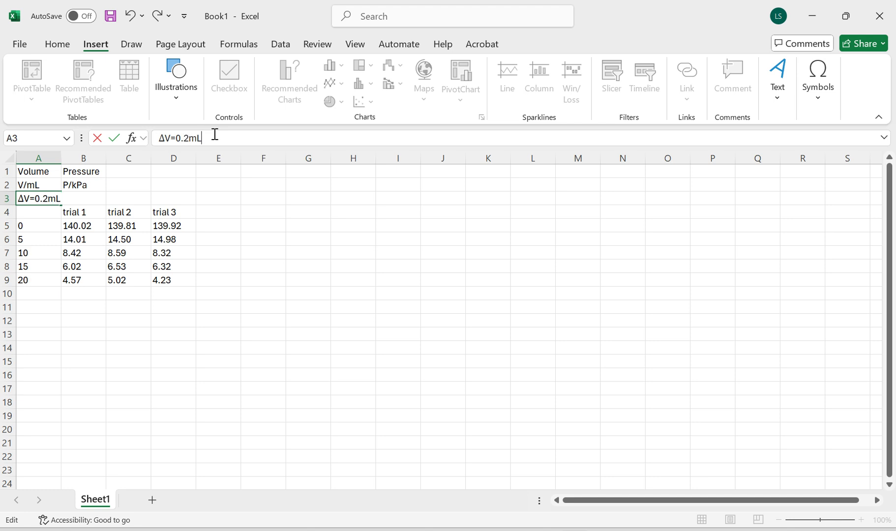
{"action": "key", "text": "Tab"}
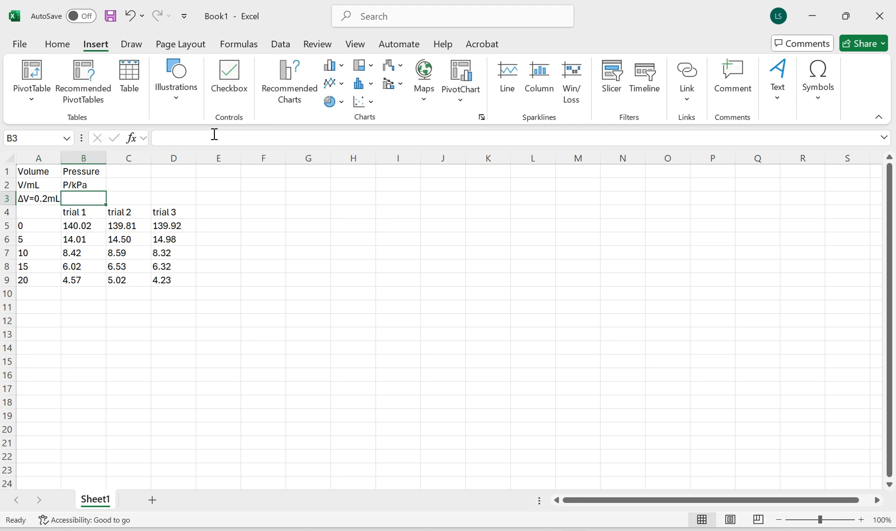
Copy the volume uncertainty label from A3 into B3 beneath the pressure unit
{"action": "left_click", "coordinate": [119, 241]}
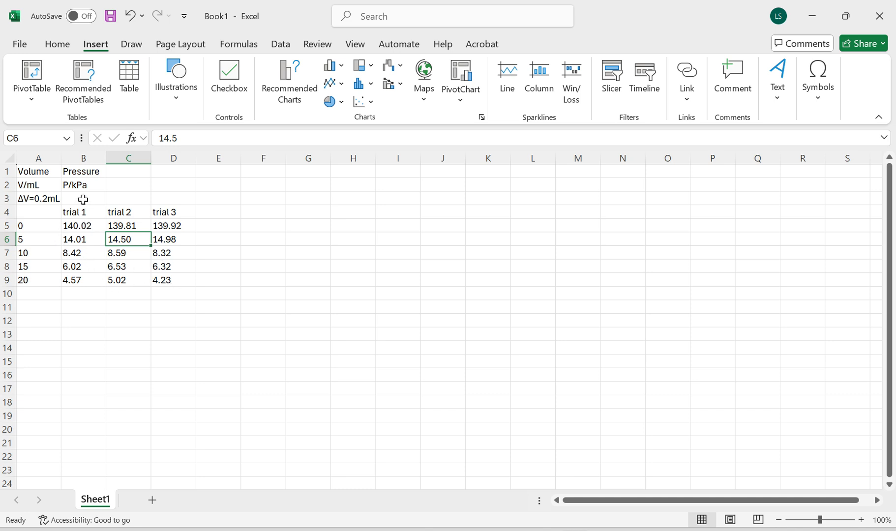
{"action": "left_click", "coordinate": [30, 199]}
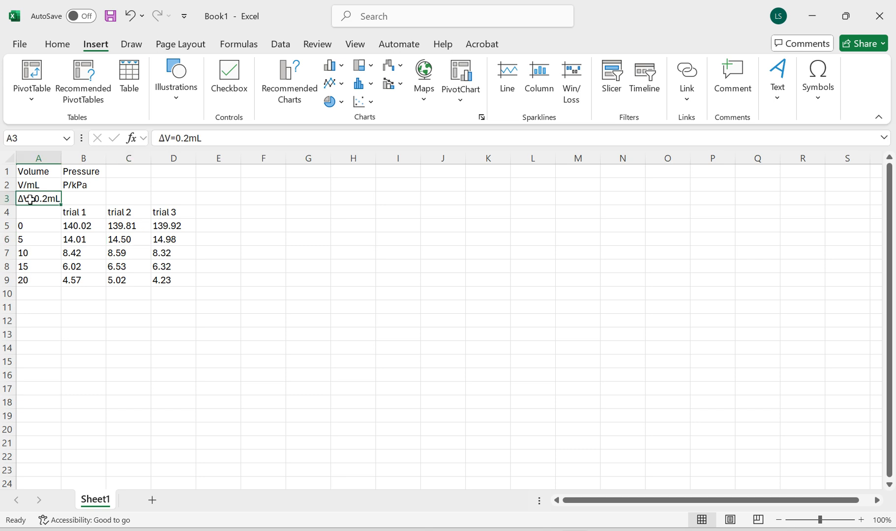
{"action": "key", "text": "ctrl+c"}
{"action": "left_click", "coordinate": [77, 199]}
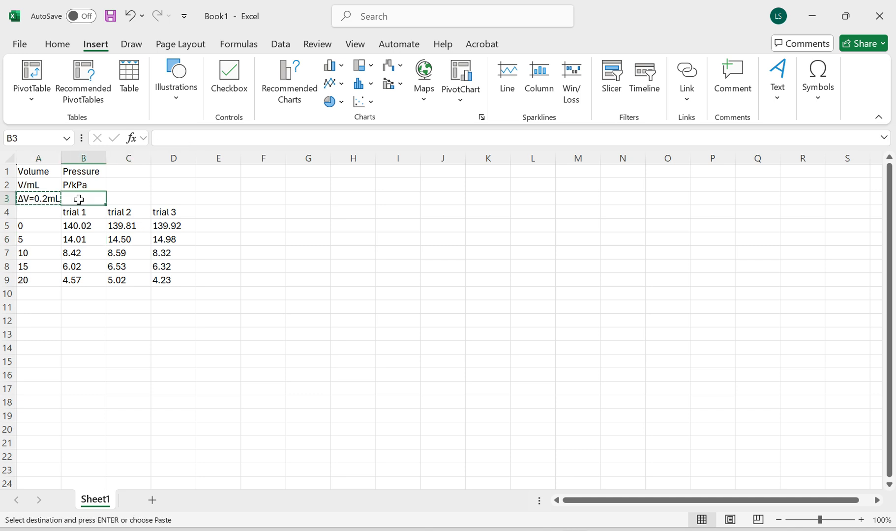
{"action": "key", "text": "ctrl+v"}
Change the copied label in B3 to the pressure uncertainty ΔP=0.01kPa
{"action": "left_click", "coordinate": [170, 138]}
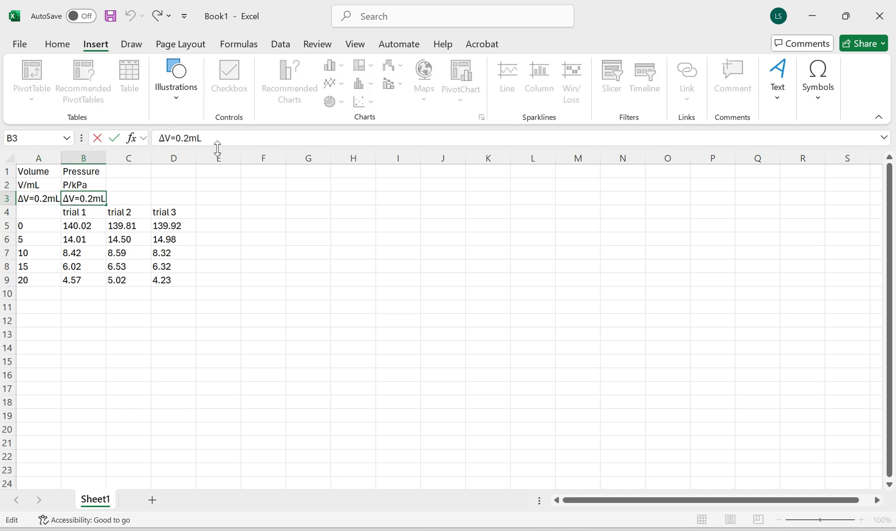
{"action": "key", "text": "BackSpace"}
{"action": "type", "text": "P"}
{"action": "key", "text": "BackSpace"}
{"action": "type", "text": "01"}
{"action": "key", "text": "Delete"}
{"action": "type", "text": "kPa"}
{"action": "key", "text": "Return"}
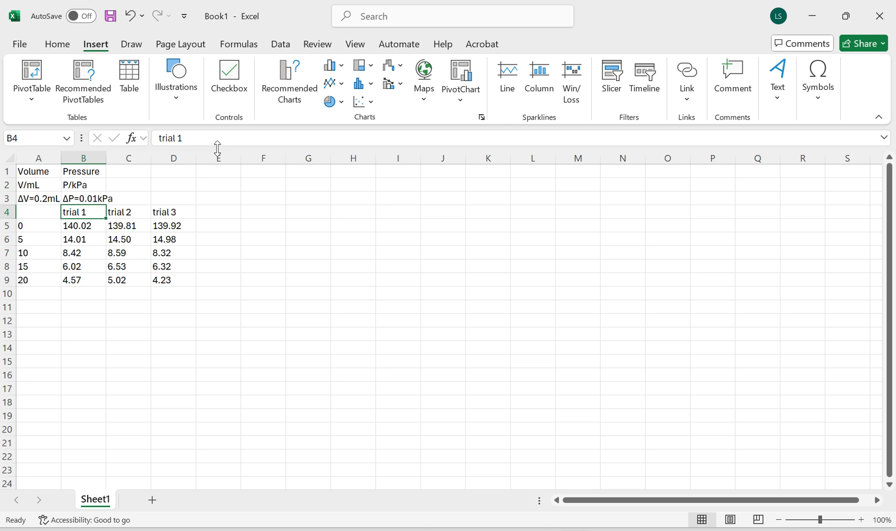
Add spaces around the equals sign and before the unit in B3 so the label reads ΔP = 0.01 kPa
{"action": "key", "text": "Up"}
{"action": "left_click", "coordinate": [194, 138]}
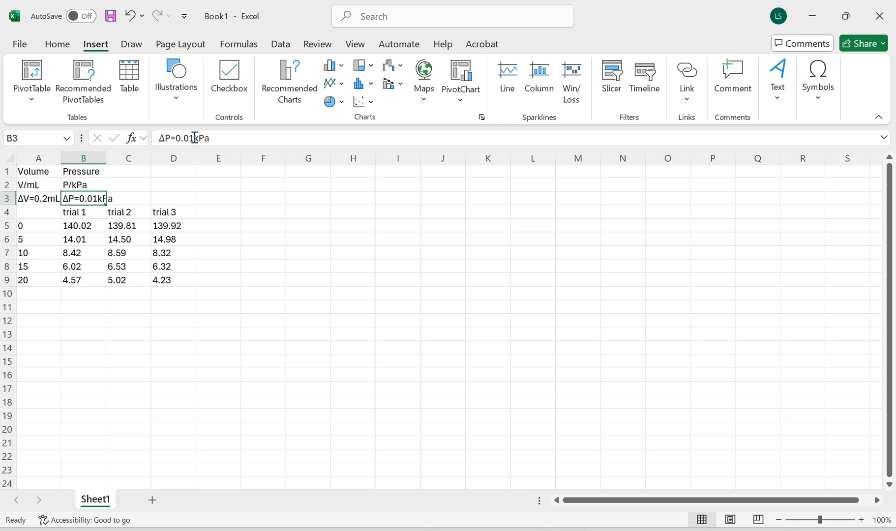
{"action": "left_click", "coordinate": [177, 138]}
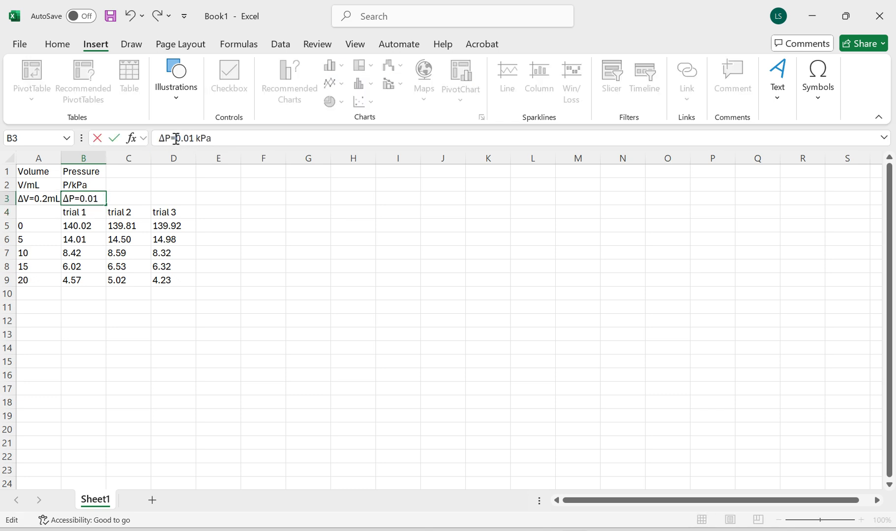
{"action": "left_click", "coordinate": [172, 139]}
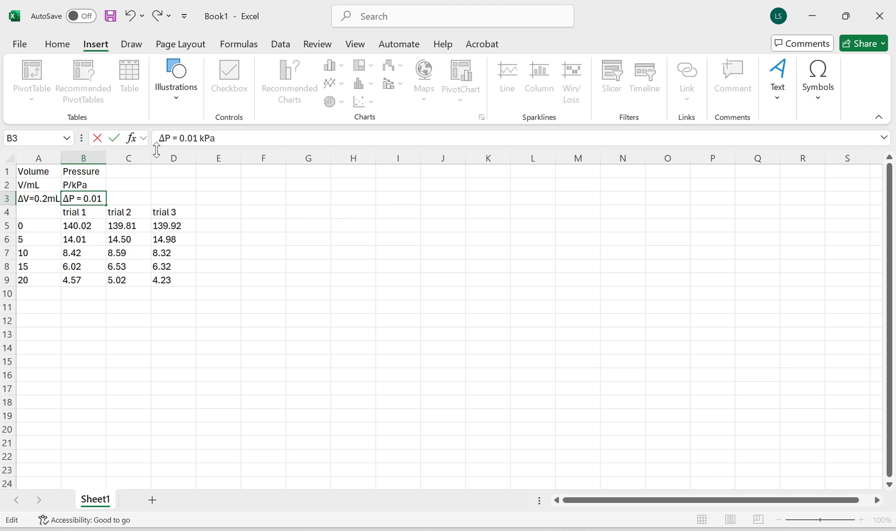
{"action": "key", "text": "Return"}
Add spaces to the A3 label so it reads ΔV = 0.2 mL, and autofit column A to its contents
{"action": "left_click", "coordinate": [39, 199]}
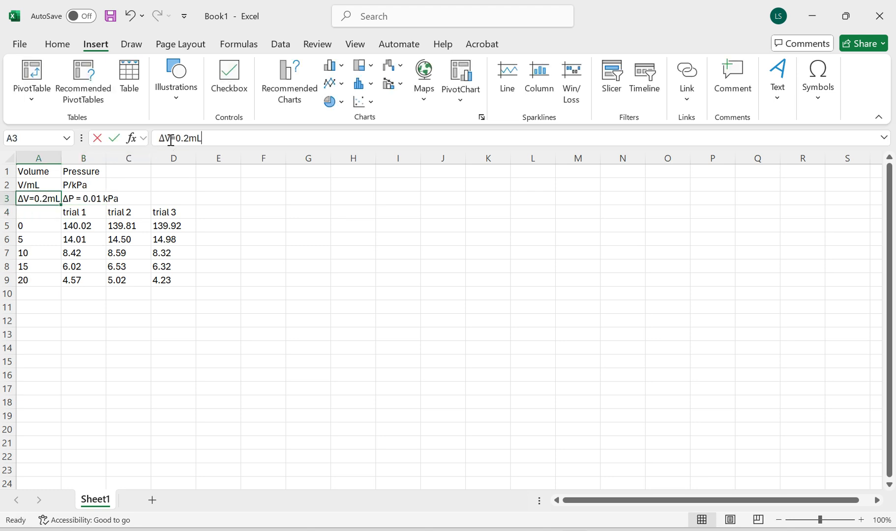
{"action": "left_click", "coordinate": [171, 138]}
{"action": "left_click", "coordinate": [178, 139]}
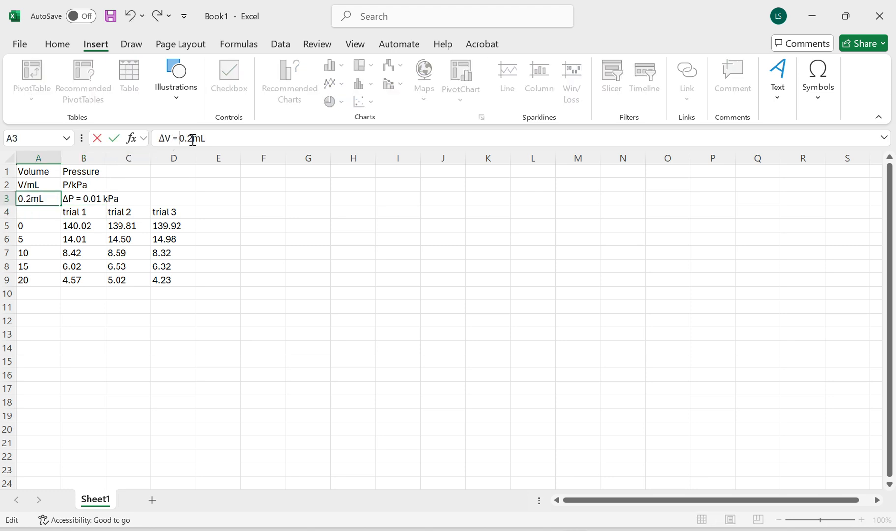
{"action": "left_click", "coordinate": [195, 138]}
{"action": "key", "text": "Return"}
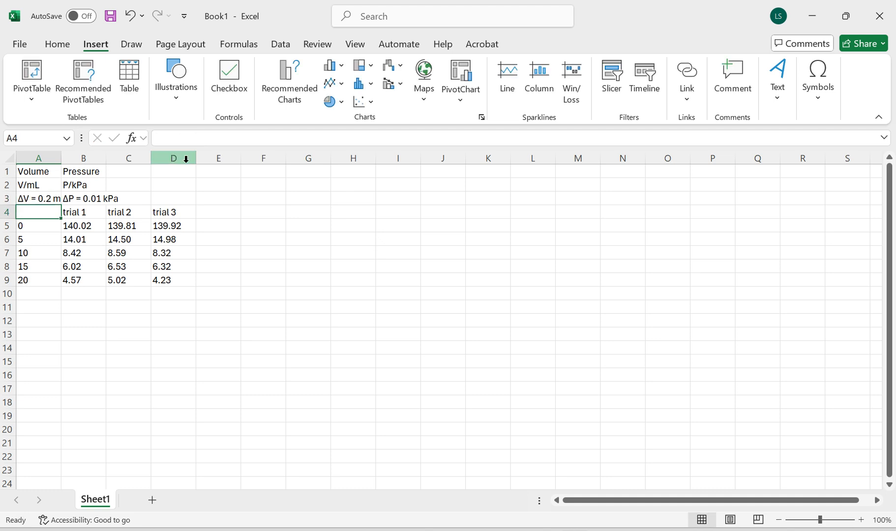
{"action": "left_click", "coordinate": [49, 199]}
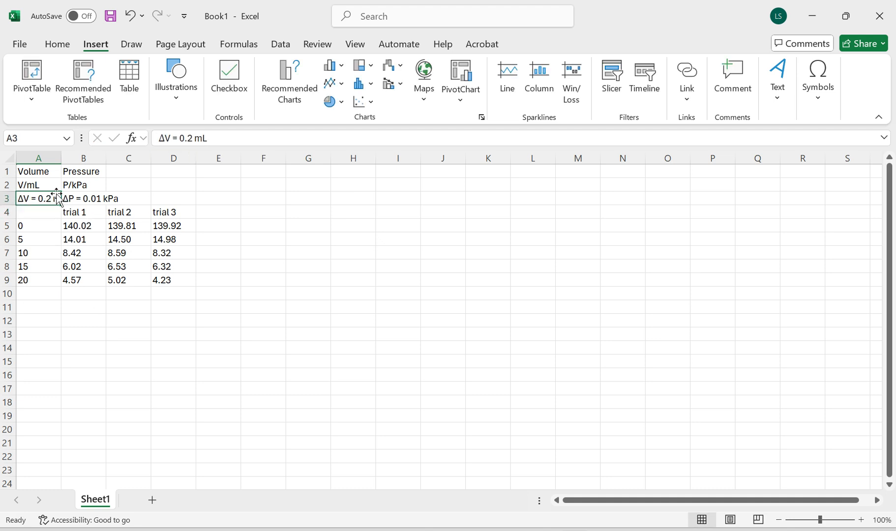
{"action": "double_click", "coordinate": [62, 157]}
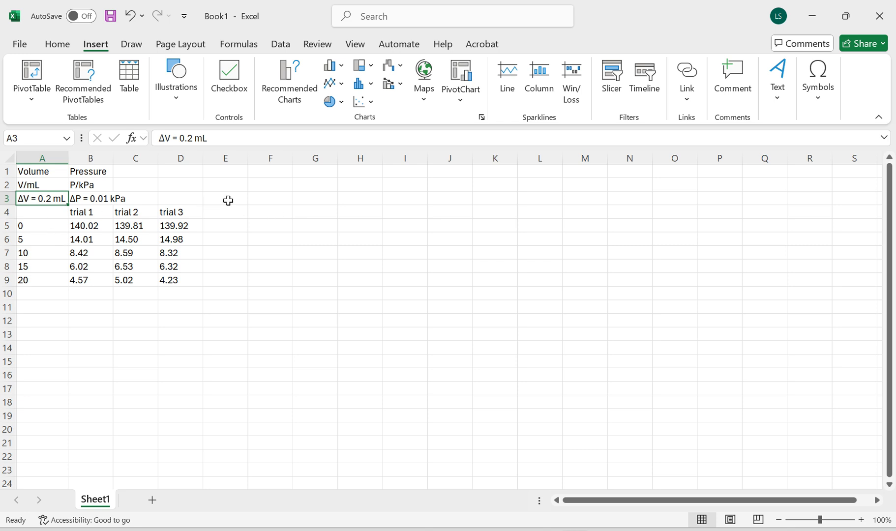
Enter the heading Average Pressure in E1
{"action": "left_click", "coordinate": [229, 173]}
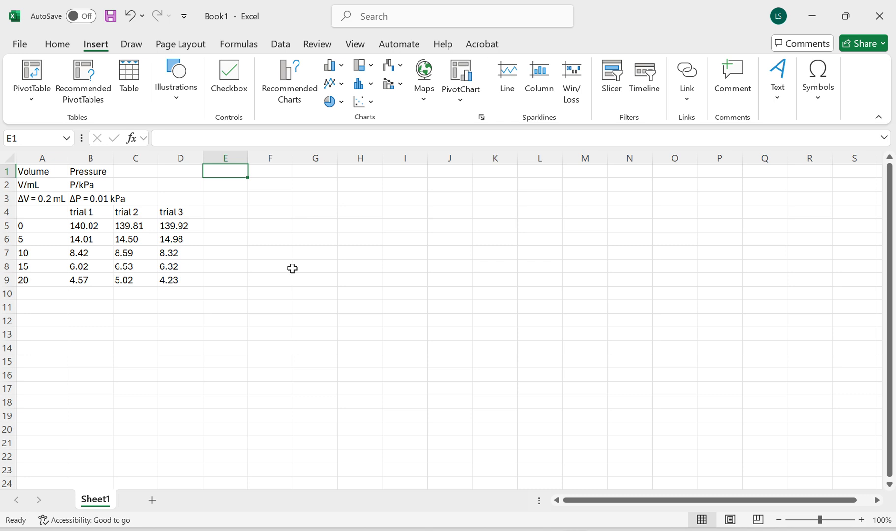
{"action": "type", "text": "Avera"}
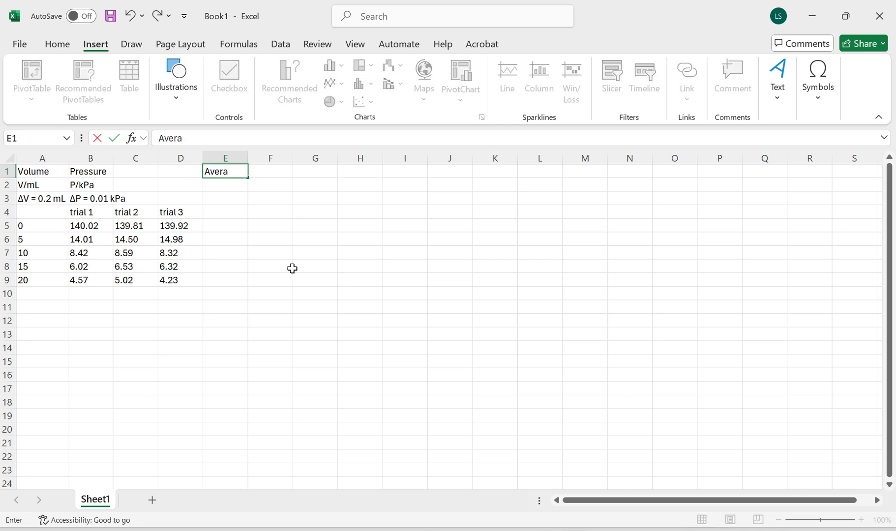
{"action": "type", "text": "ge Pressire"}
{"action": "key", "text": "Return"}
{"action": "key", "text": "Up"}
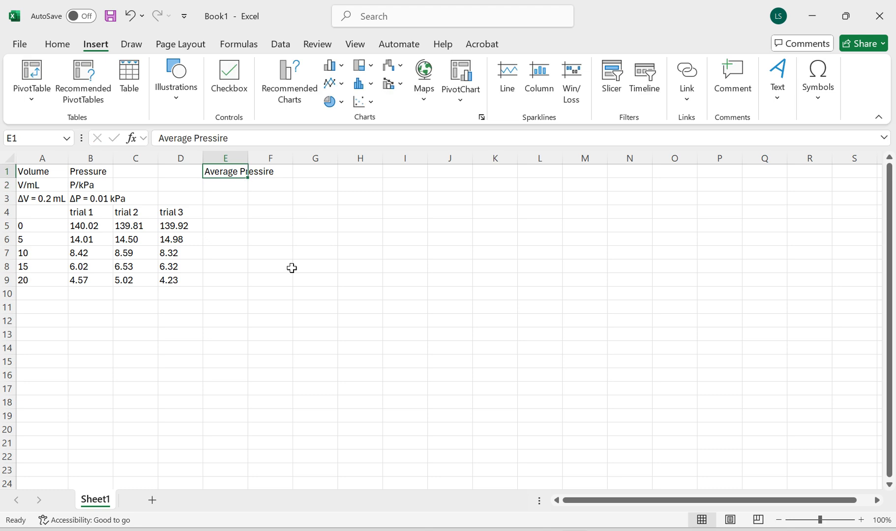
{"action": "left_click", "coordinate": [219, 138]}
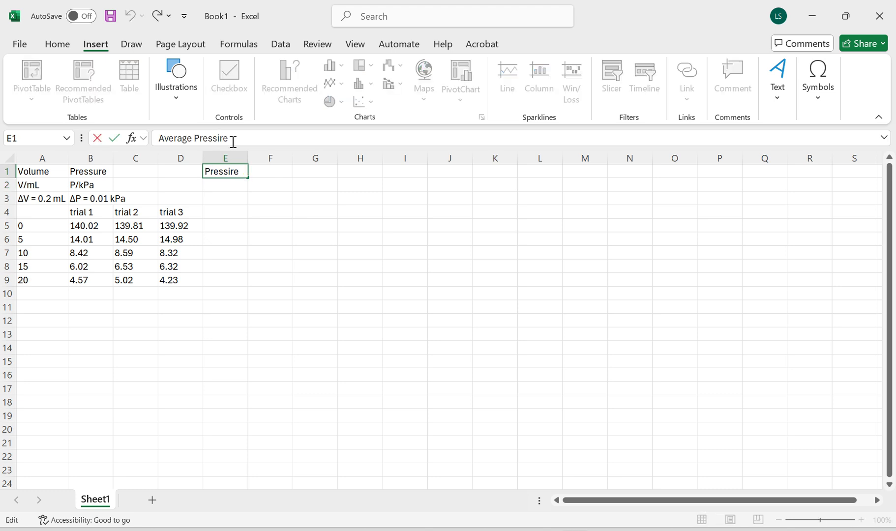
{"action": "key", "text": "BackSpace"}
{"action": "type", "text": "u"}
{"action": "key", "text": "Return"}
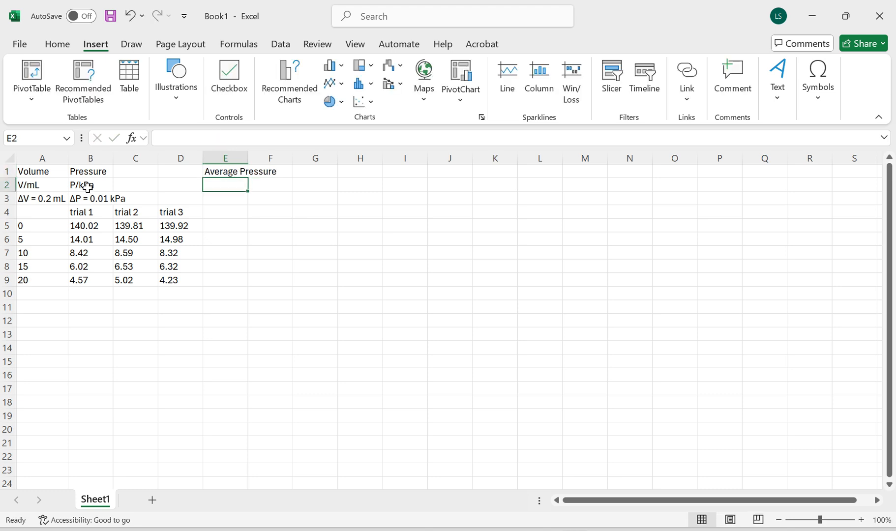
Copy the pressure unit and uncertainty labels from B2:B3 into E2:E3 beneath the Average Pressure heading
{"action": "left_click_drag", "start_coordinate": [88, 185], "coordinate": [87, 197]}
{"action": "key", "text": "ctrl+c"}
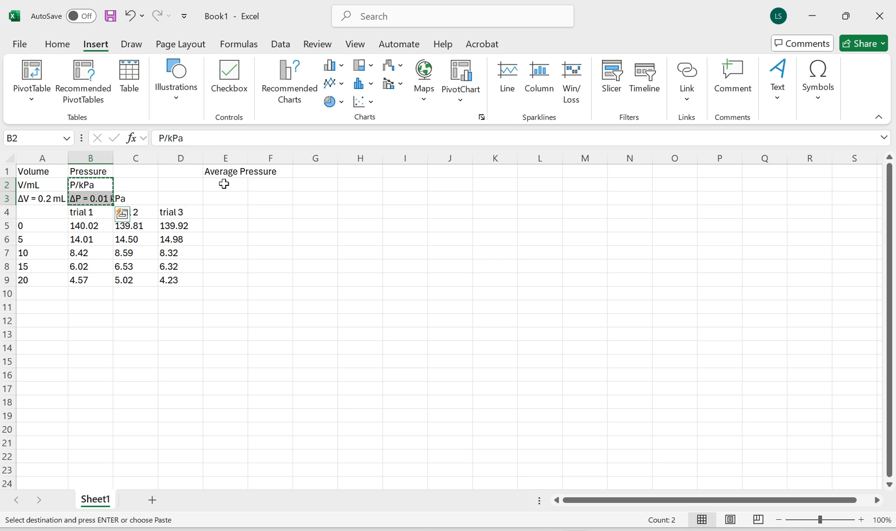
{"action": "left_click", "coordinate": [224, 185]}
{"action": "key", "text": "ctrl+v"}
Remove the number from the copied uncertainty label in E3, leaving ΔP = kPa with a blank value
{"action": "left_click", "coordinate": [225, 198]}
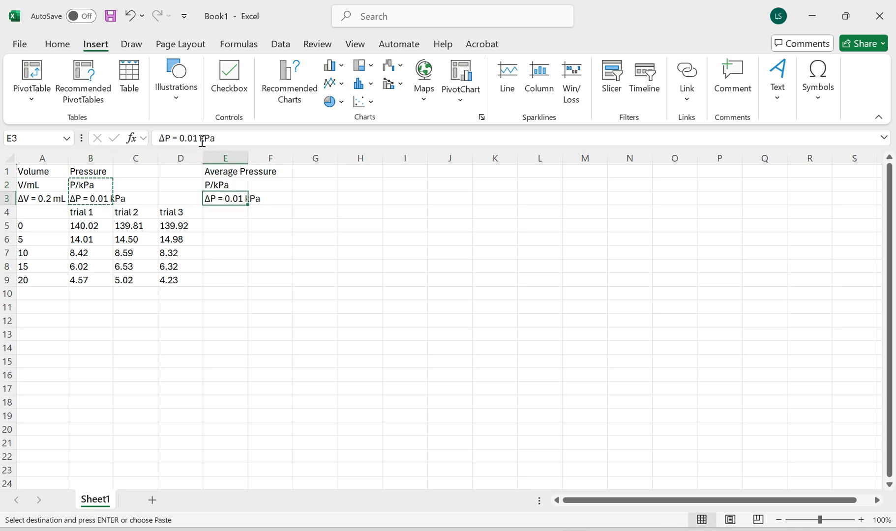
{"action": "left_click", "coordinate": [186, 138]}
{"action": "mouse_move", "coordinate": [186, 138]}
{"action": "left_mouse_down"}
{"action": "mouse_move", "coordinate": [197, 137]}
{"action": "mouse_move", "coordinate": [179, 138]}
{"action": "left_mouse_up"}
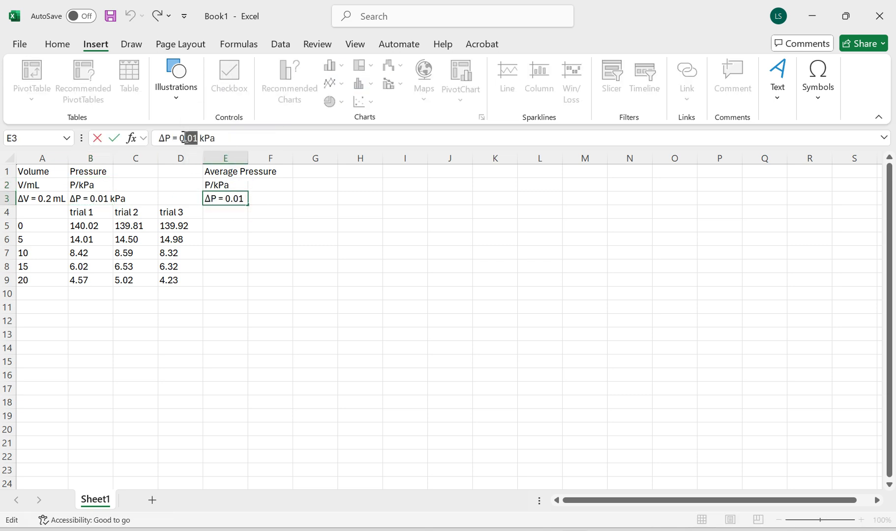
{"action": "key", "text": "BackSpace"}
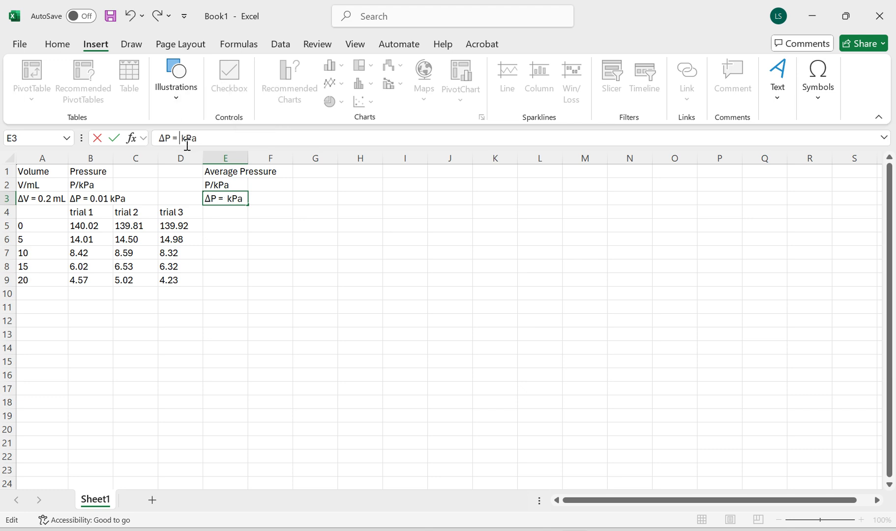
{"action": "key", "text": "Return"}
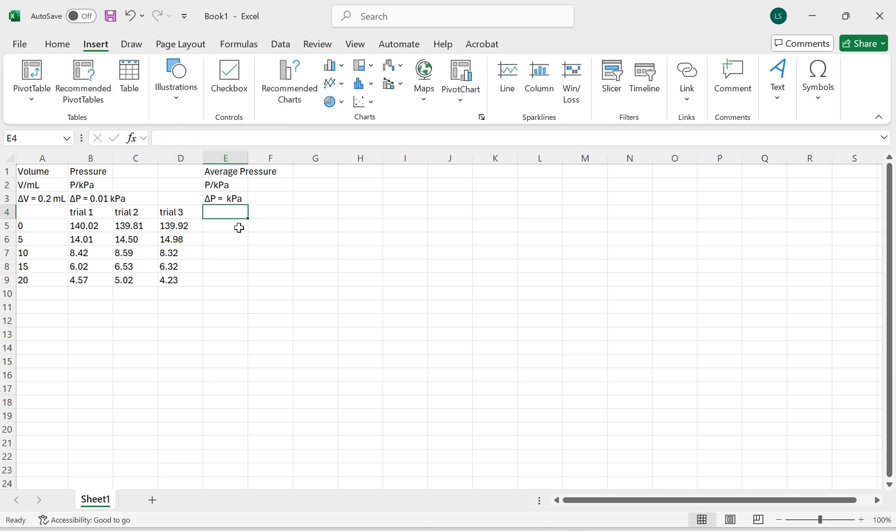
{"action": "left_click", "coordinate": [224, 199]}
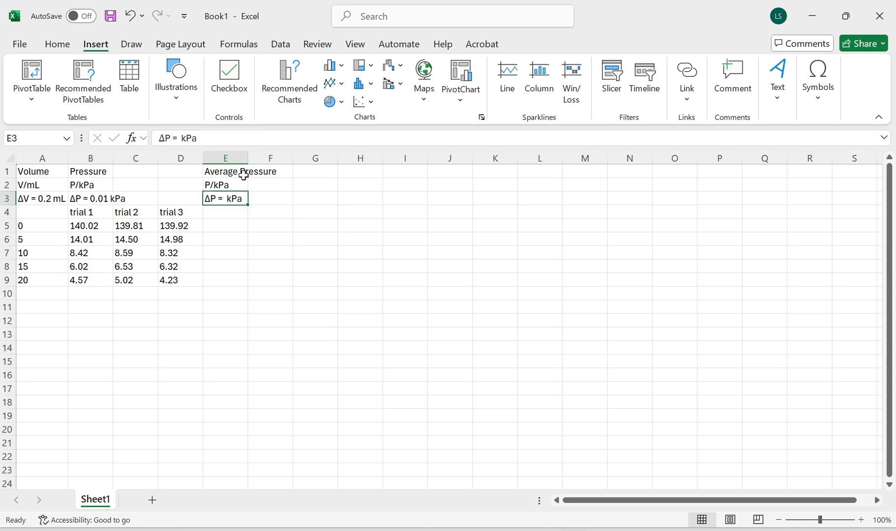
Calculate the average of the three trials in E5 with =AVERAGE(B5:D5) and fill the formula down to E9
{"action": "left_click", "coordinate": [230, 226]}
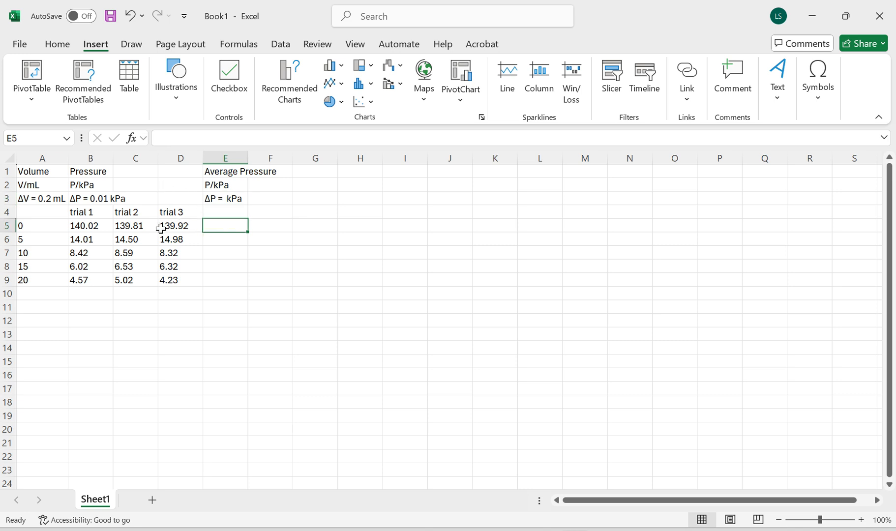
{"action": "left_click", "coordinate": [131, 138]}
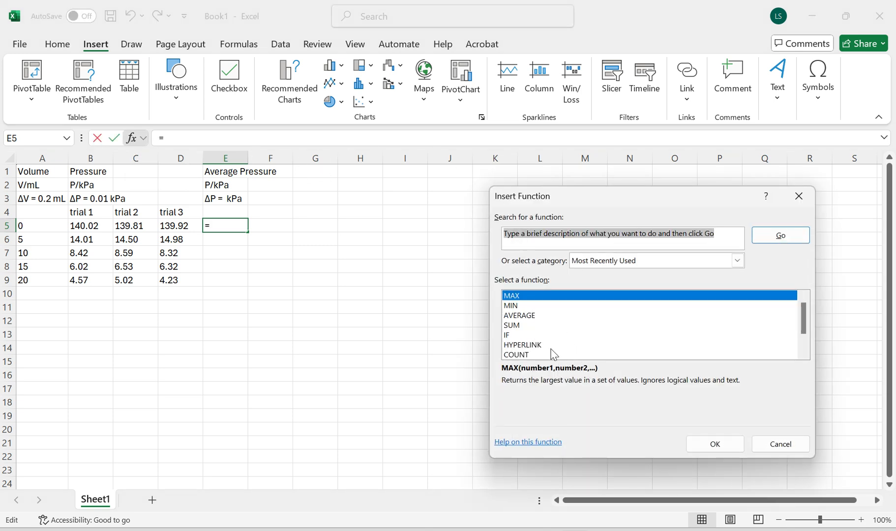
{"action": "left_click", "coordinate": [519, 315]}
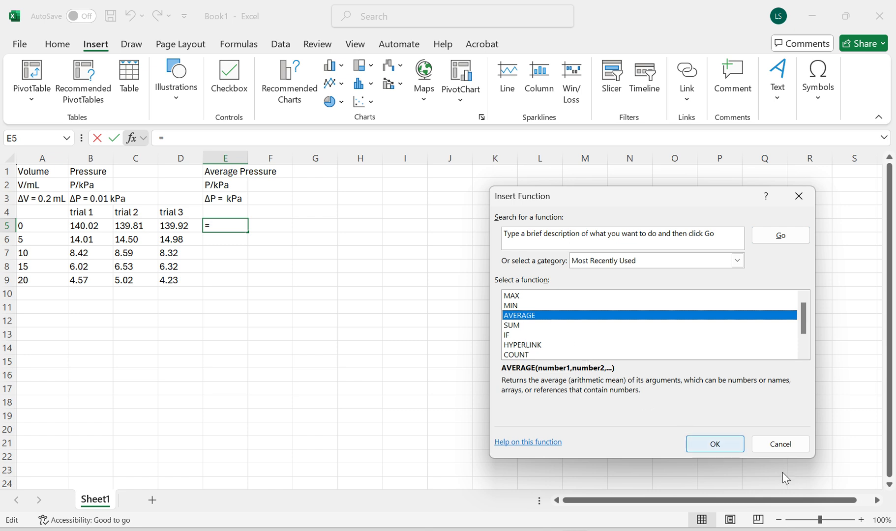
{"action": "left_click", "coordinate": [728, 443]}
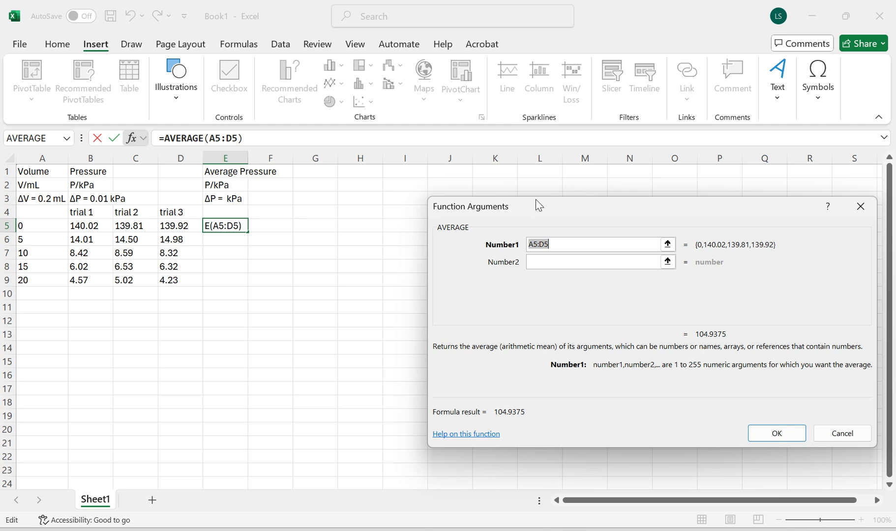
{"action": "left_click_drag", "start_coordinate": [536, 200], "coordinate": [456, 188]}
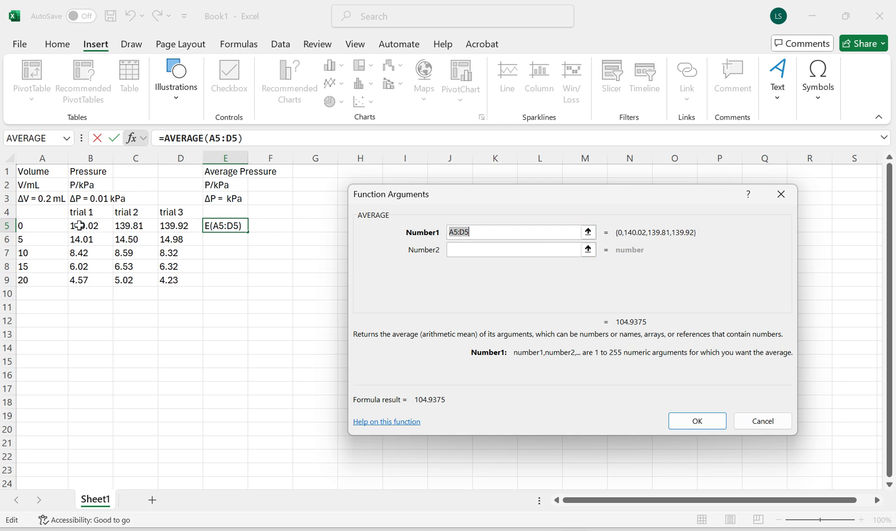
{"action": "left_click_drag", "start_coordinate": [85, 225], "coordinate": [165, 224]}
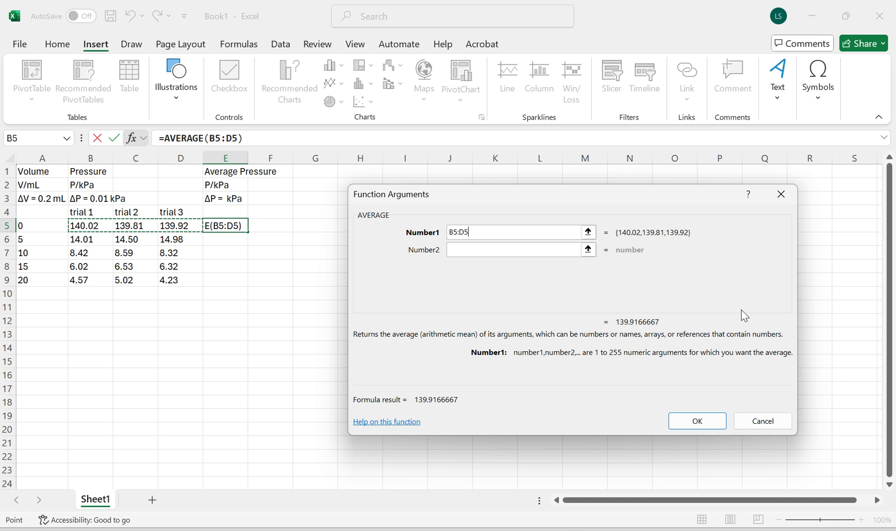
{"action": "left_click", "coordinate": [696, 418]}
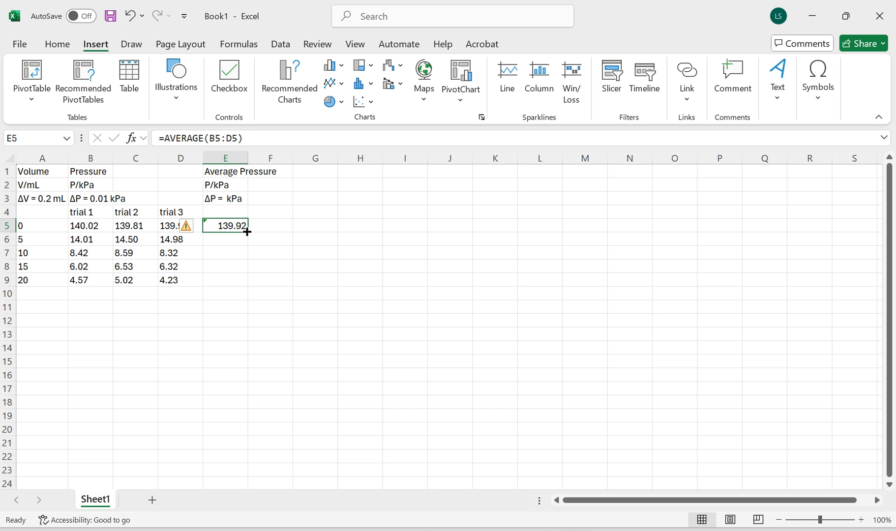
{"action": "left_click_drag", "start_coordinate": [246, 232], "coordinate": [243, 282]}
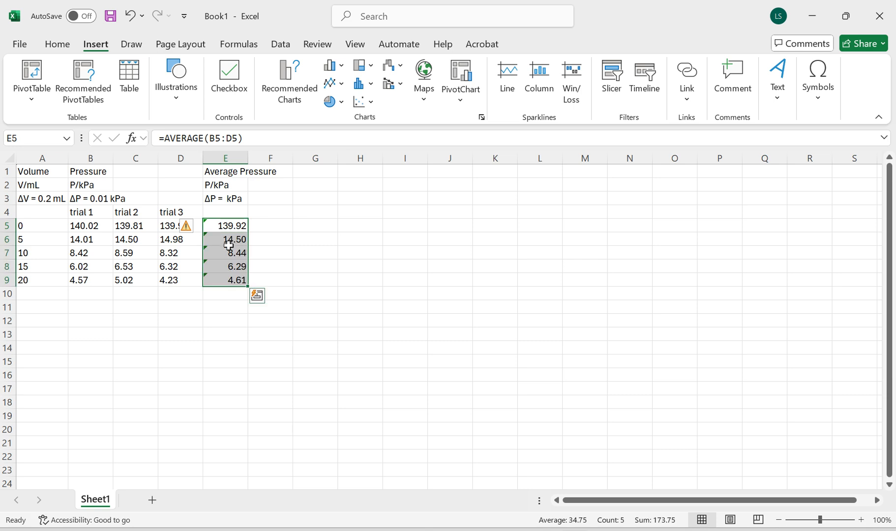
Compare the averages in E5:E9 with the trial readings and examine the incomplete uncertainty label in E3
{"action": "left_click", "coordinate": [229, 240]}
{"action": "left_click", "coordinate": [228, 265]}
{"action": "left_click", "coordinate": [227, 279]}
{"action": "left_click", "coordinate": [132, 266]}
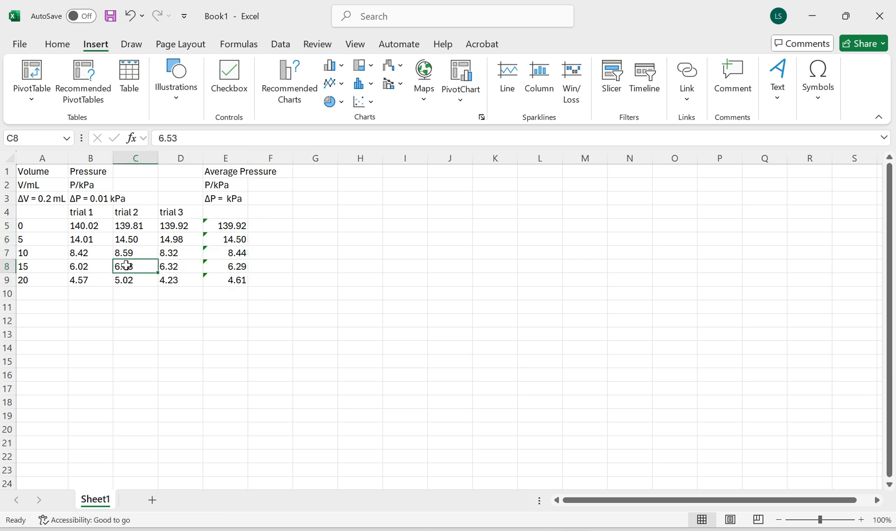
{"action": "left_click", "coordinate": [168, 264]}
{"action": "left_click", "coordinate": [172, 252]}
{"action": "left_click", "coordinate": [172, 240]}
{"action": "left_click", "coordinate": [170, 227]}
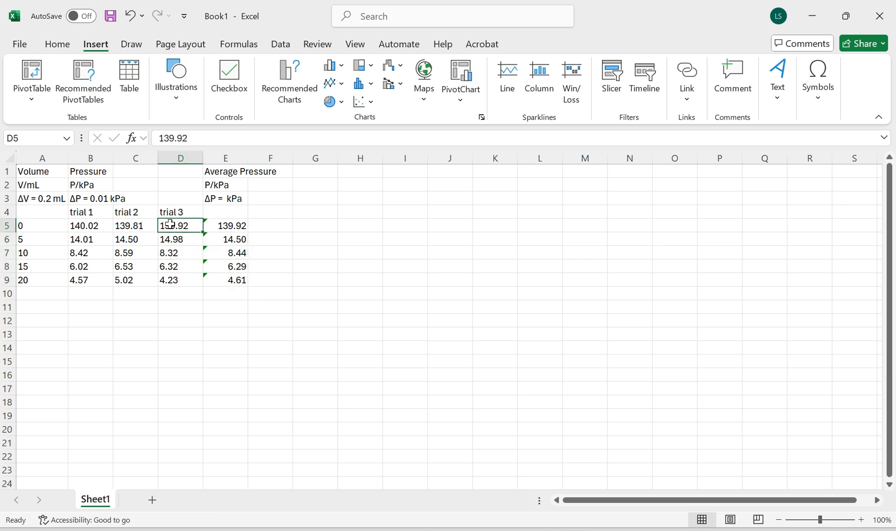
{"action": "left_click", "coordinate": [232, 203]}
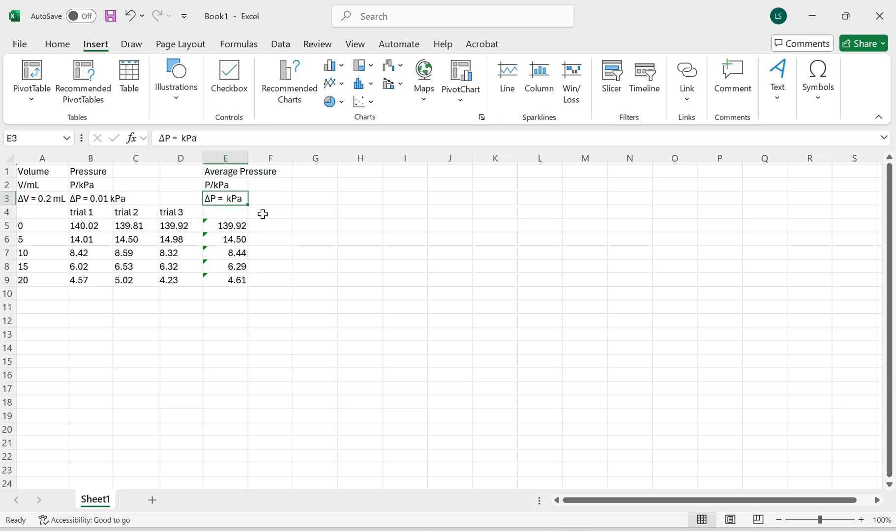
{"action": "left_click", "coordinate": [268, 228]}
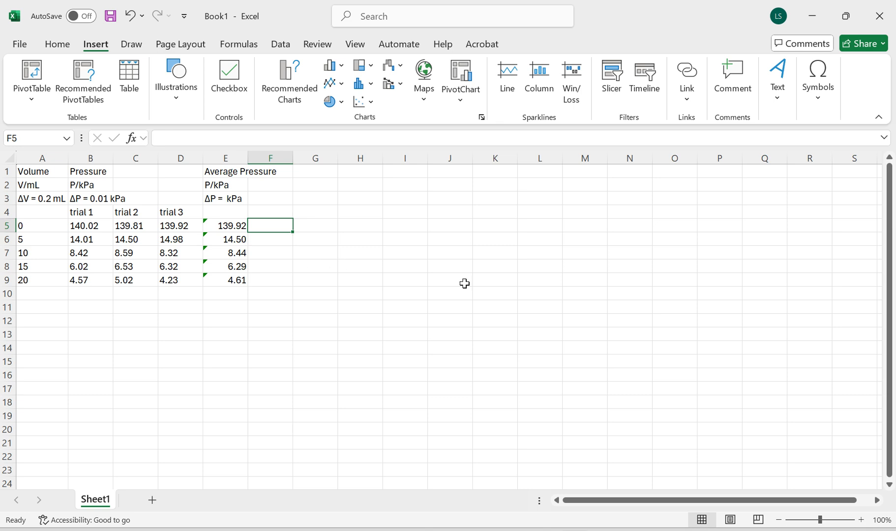
{"action": "left_click", "coordinate": [218, 200]}
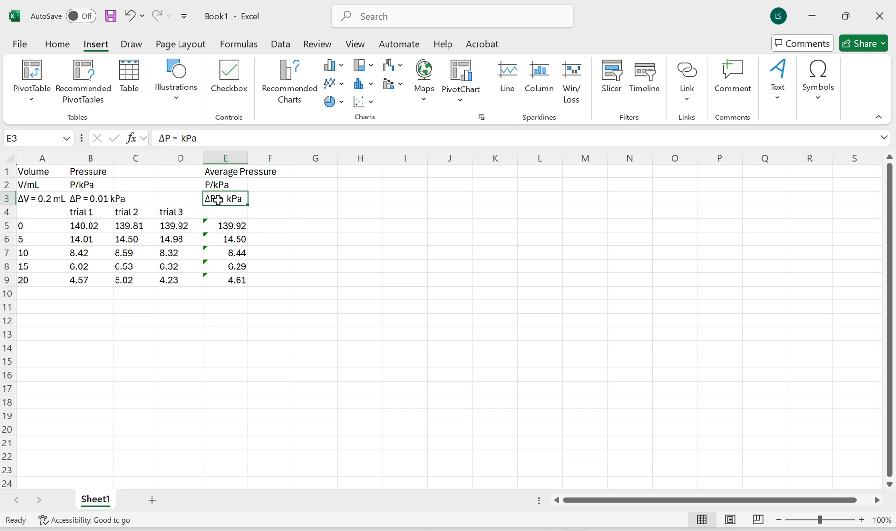
Find the largest pressure of the first row's three trials in F5 with =MAX(B5:D5)
{"action": "left_click", "coordinate": [265, 227]}
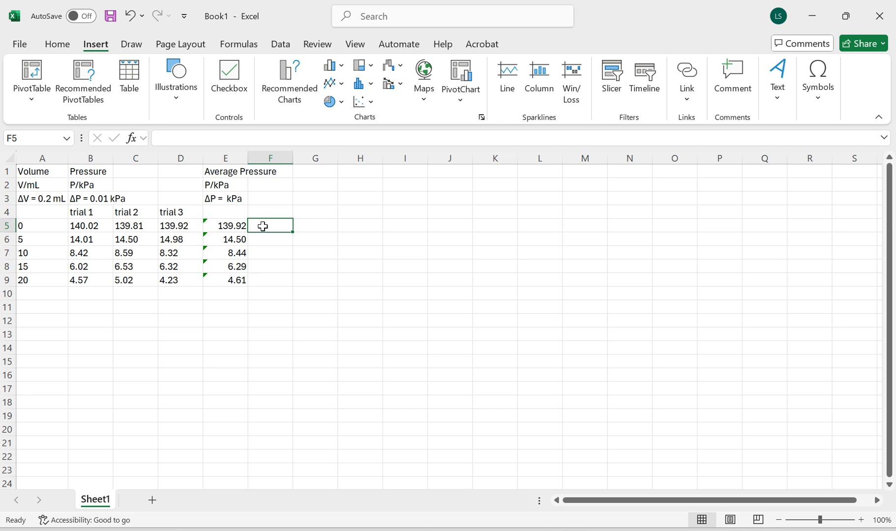
{"action": "left_click", "coordinate": [133, 141]}
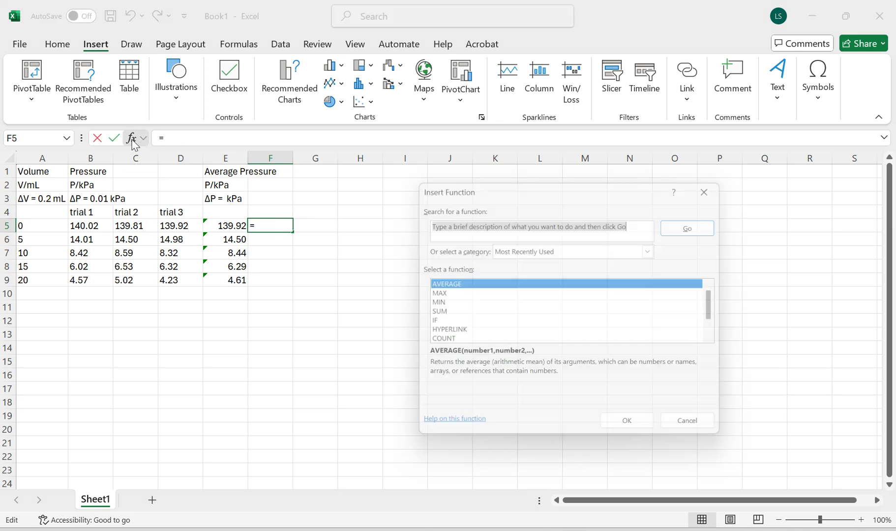
{"action": "left_click", "coordinate": [442, 295]}
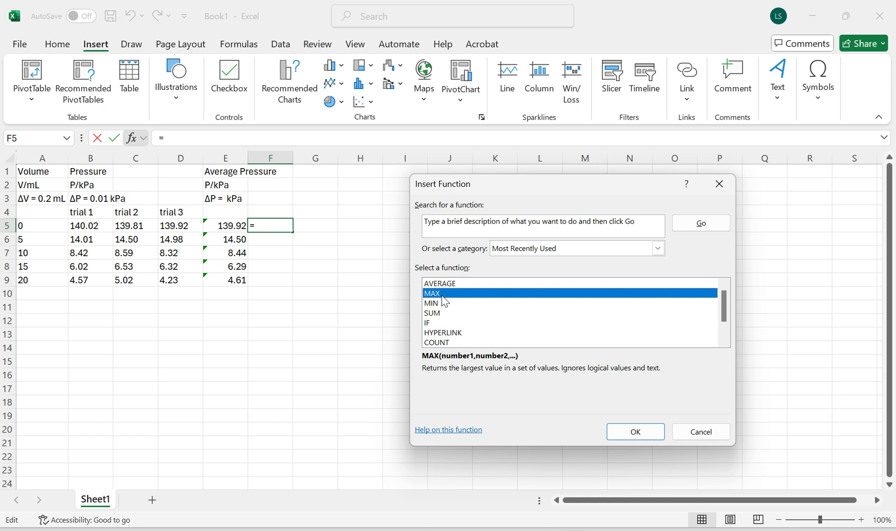
{"action": "left_click", "coordinate": [622, 433]}
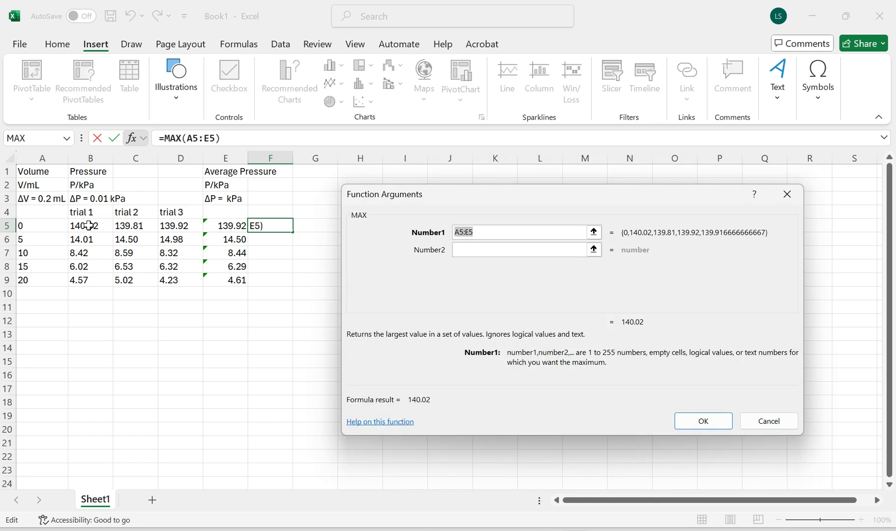
{"action": "left_click_drag", "start_coordinate": [89, 225], "coordinate": [163, 226]}
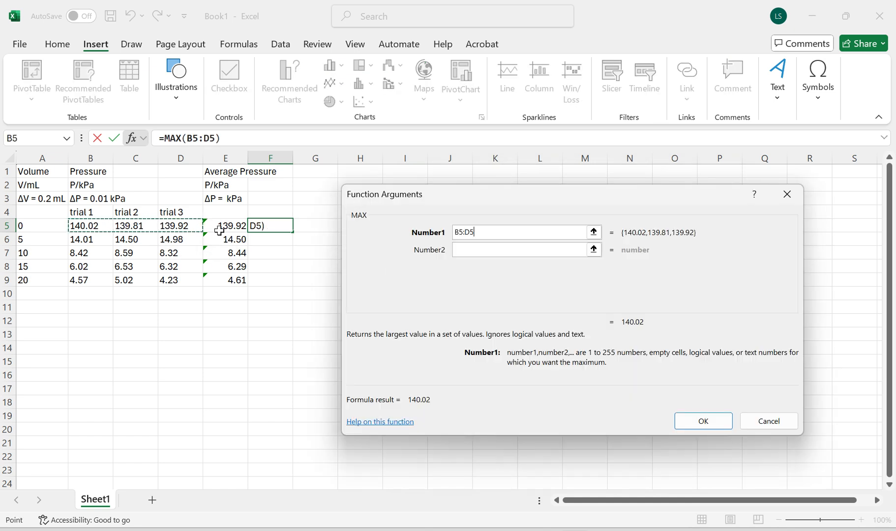
{"action": "left_click", "coordinate": [712, 424]}
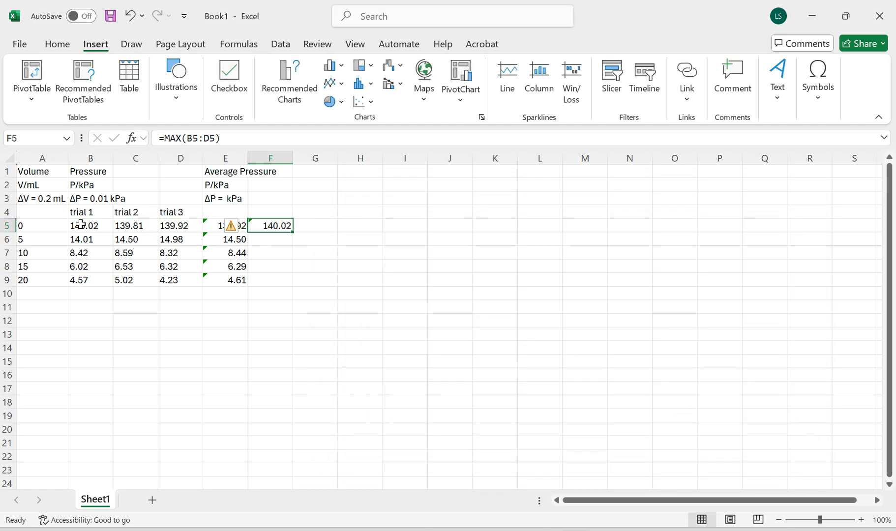
Find the smallest pressure of the first row's three trials in G5 with =MIN(B5:D5)
{"action": "left_click", "coordinate": [314, 226]}
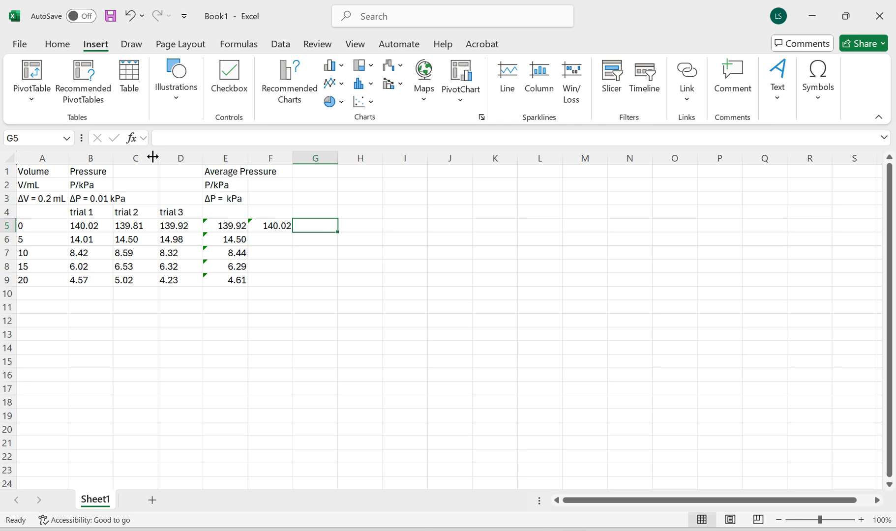
{"action": "left_click", "coordinate": [132, 139]}
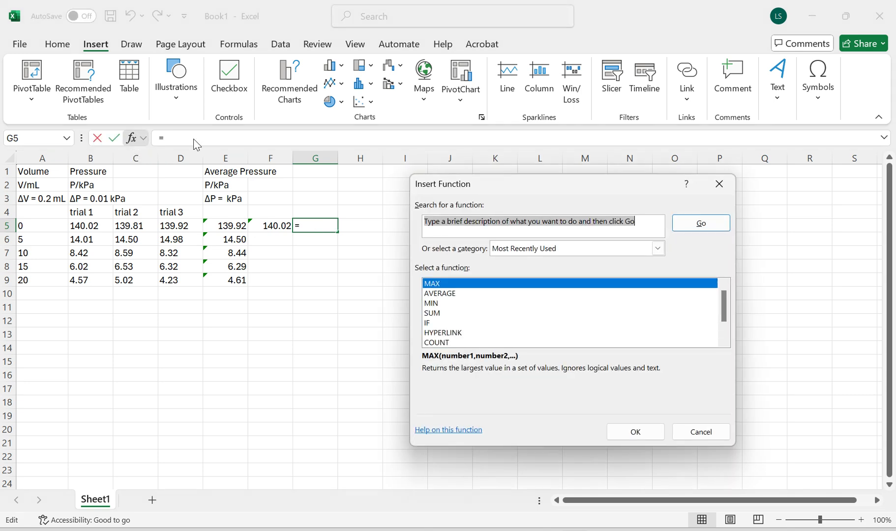
{"action": "left_click", "coordinate": [442, 304]}
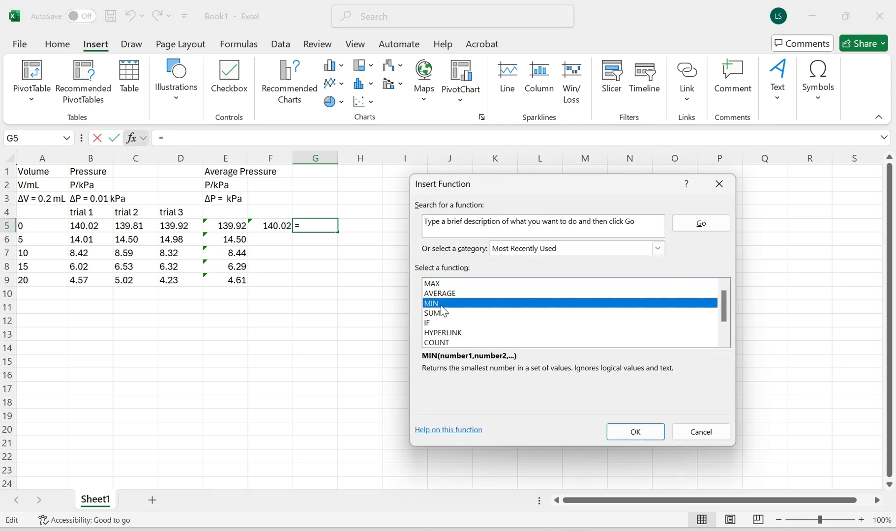
{"action": "left_click", "coordinate": [633, 431]}
{"action": "left_click_drag", "start_coordinate": [94, 224], "coordinate": [176, 226]}
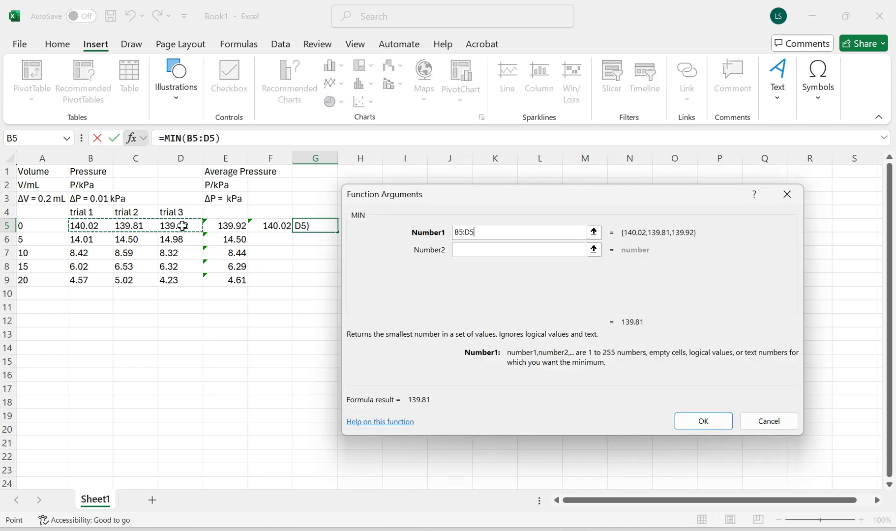
{"action": "left_click", "coordinate": [701, 421]}
{"action": "left_click", "coordinate": [371, 227]}
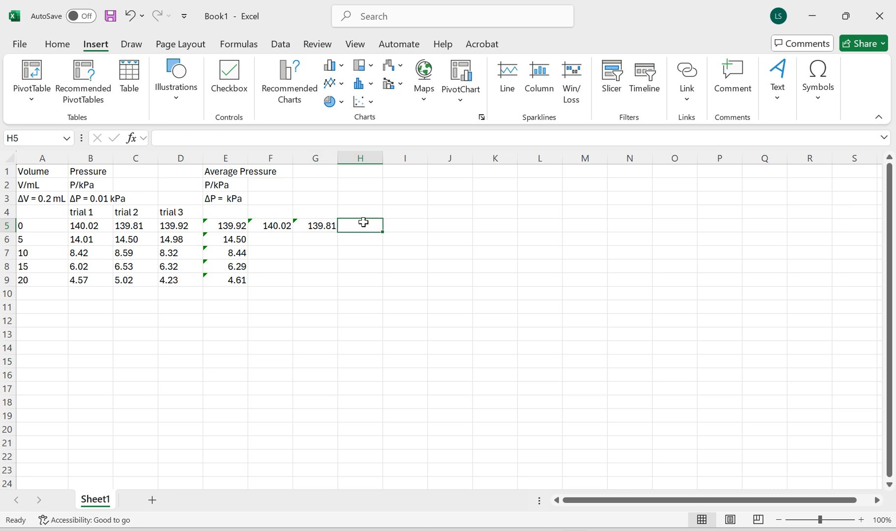
{"action": "left_click", "coordinate": [132, 138]}
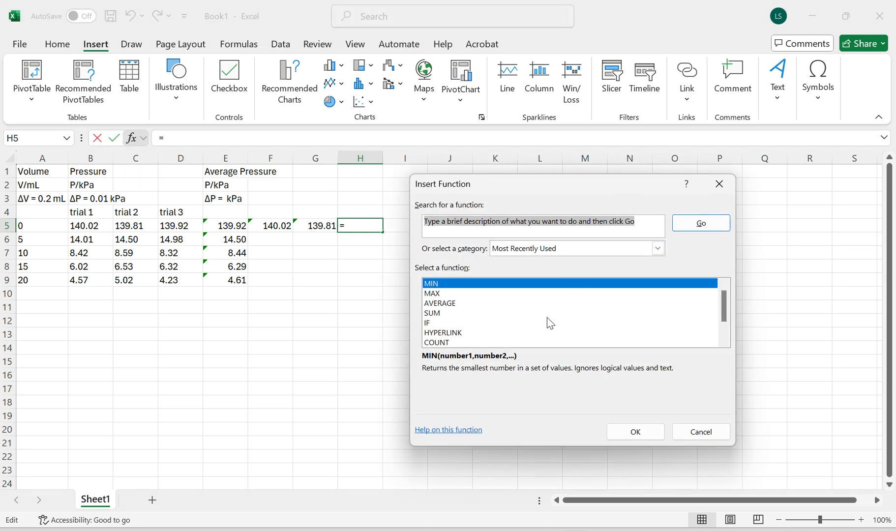
{"action": "left_click", "coordinate": [702, 431]}
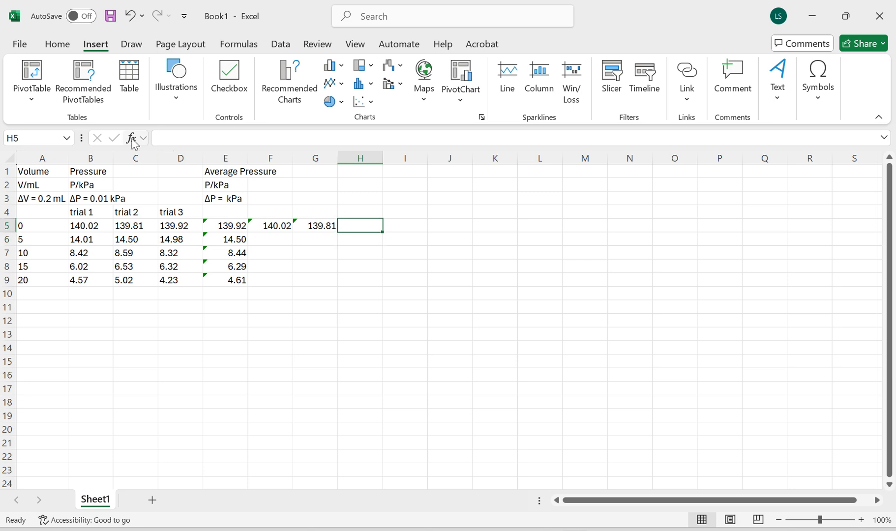
{"action": "left_click", "coordinate": [369, 236]}
Calculate the range between the first row's maximum and minimum pressures in H5 with =F5-G5
{"action": "left_click", "coordinate": [360, 226]}
{"action": "type", "text": "="}
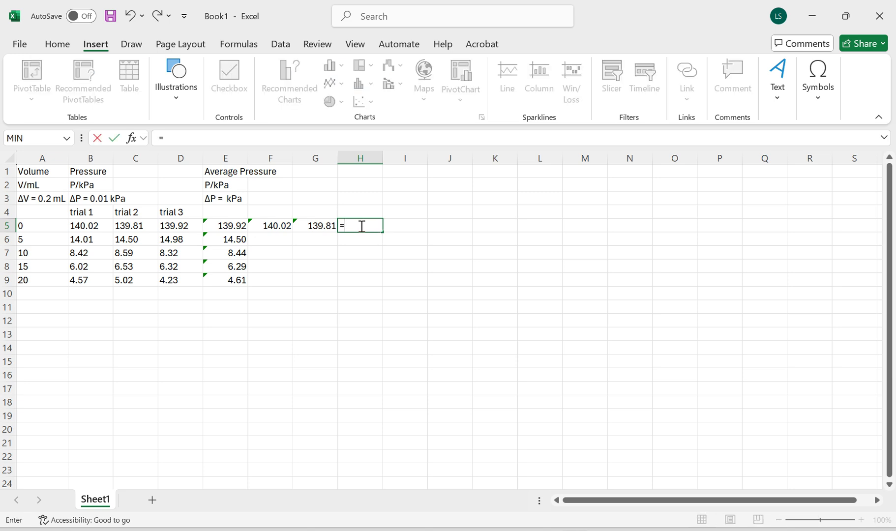
{"action": "left_click", "coordinate": [274, 225]}
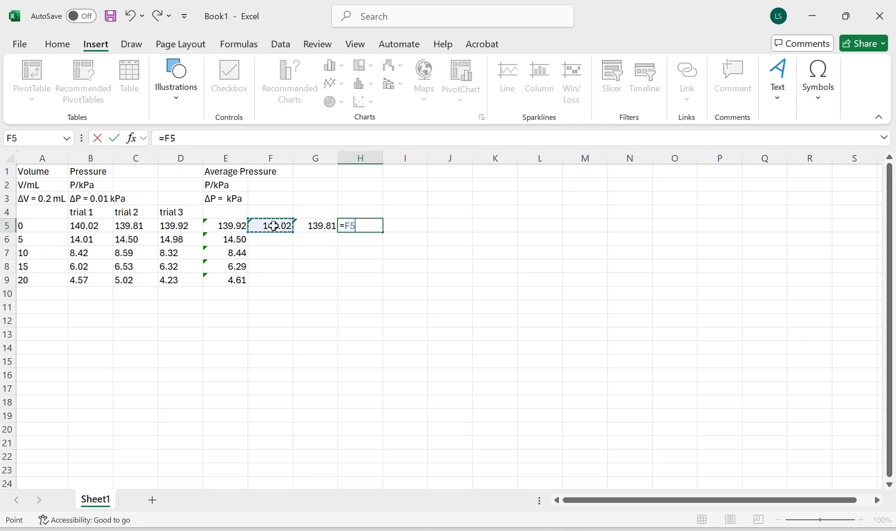
{"action": "type", "text": "-"}
{"action": "left_click", "coordinate": [317, 227]}
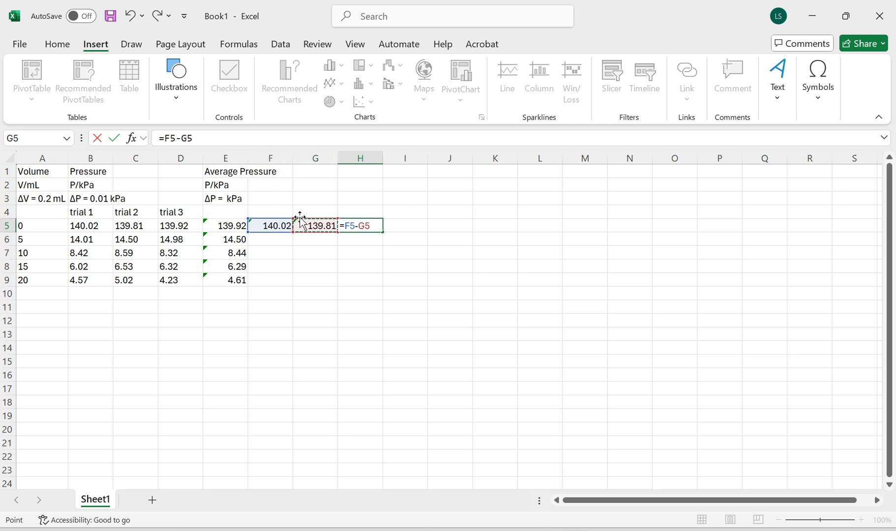
{"action": "key", "text": "Return"}
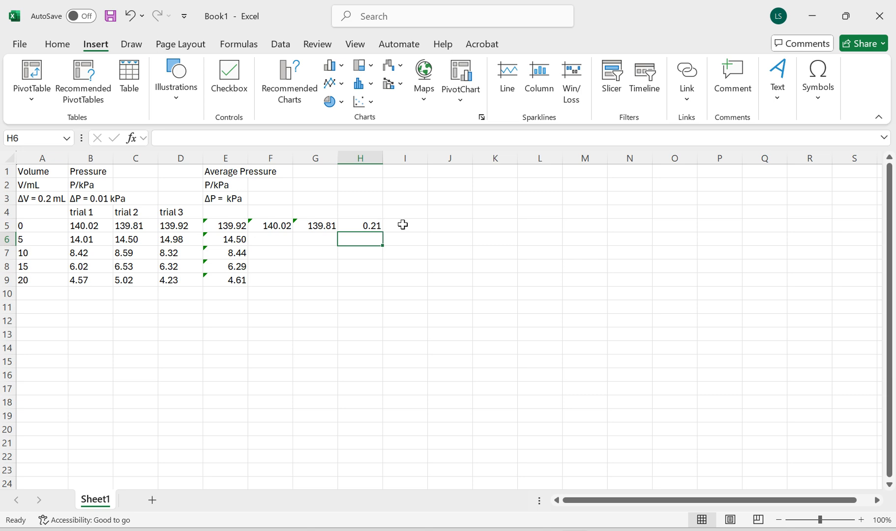
Halve the first row's pressure range in I5 with =H5/2
{"action": "left_click", "coordinate": [364, 225]}
{"action": "left_click", "coordinate": [399, 229]}
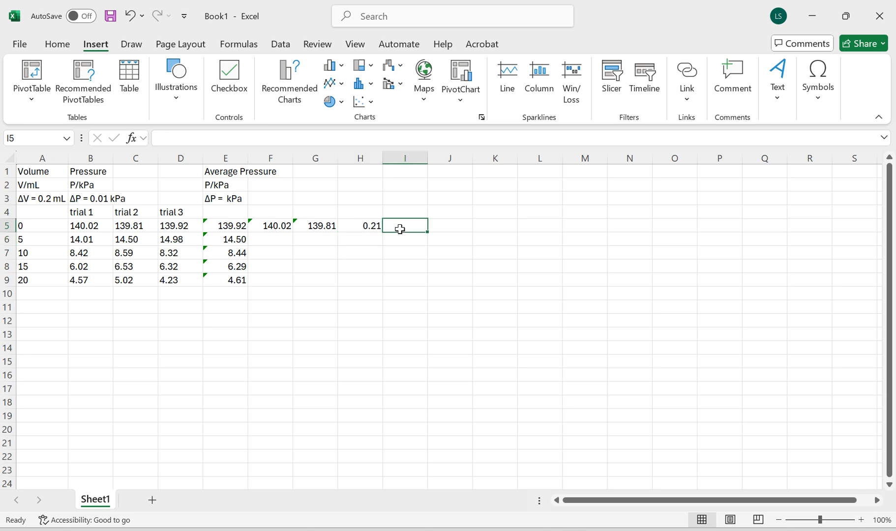
{"action": "type", "text": "="}
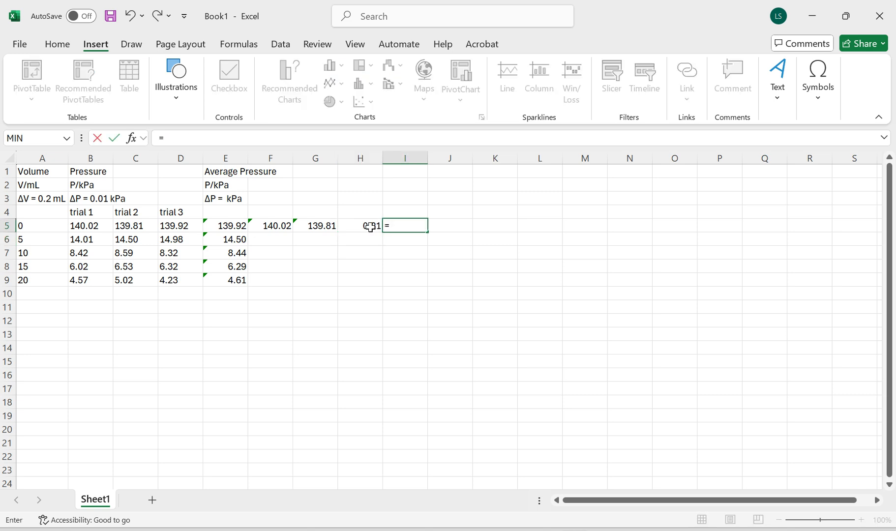
{"action": "left_click", "coordinate": [371, 226]}
{"action": "type", "text": "/2"}
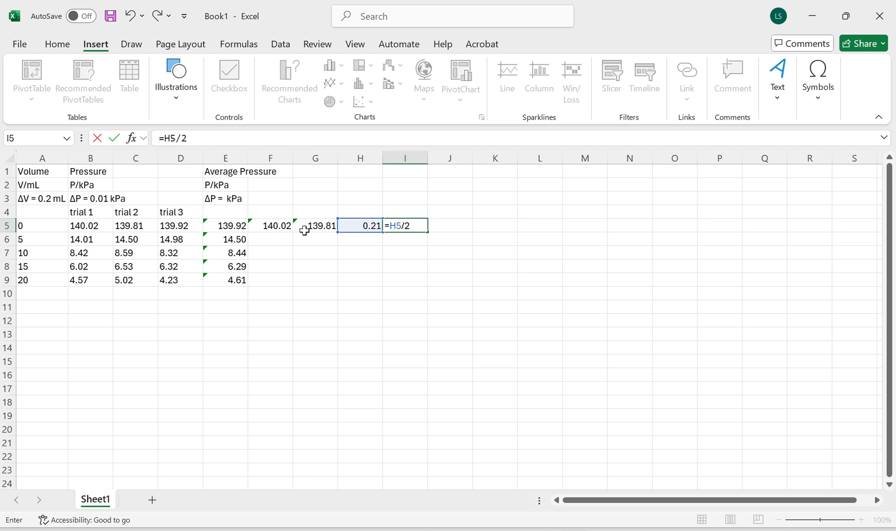
{"action": "key", "text": "Return"}
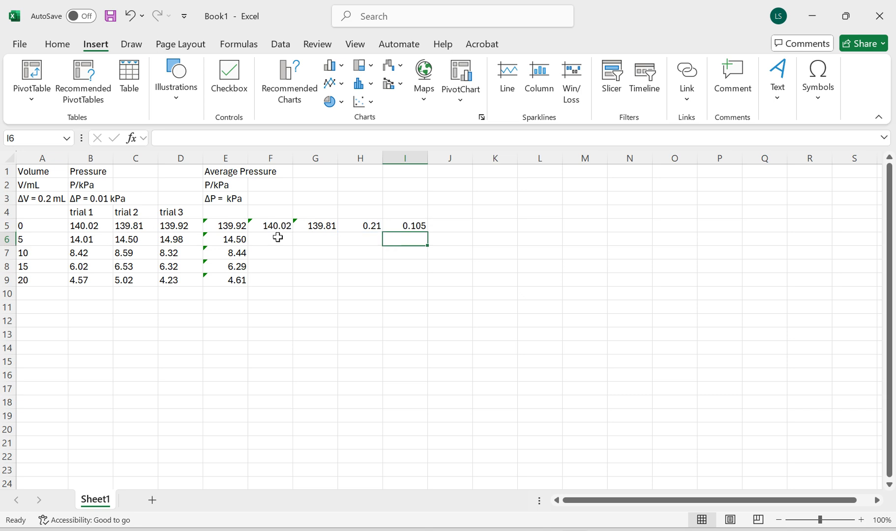
Fill the maximum, minimum, range and half-range formulas in F5:I5 down to row 9
{"action": "left_click_drag", "start_coordinate": [279, 227], "coordinate": [395, 227]}
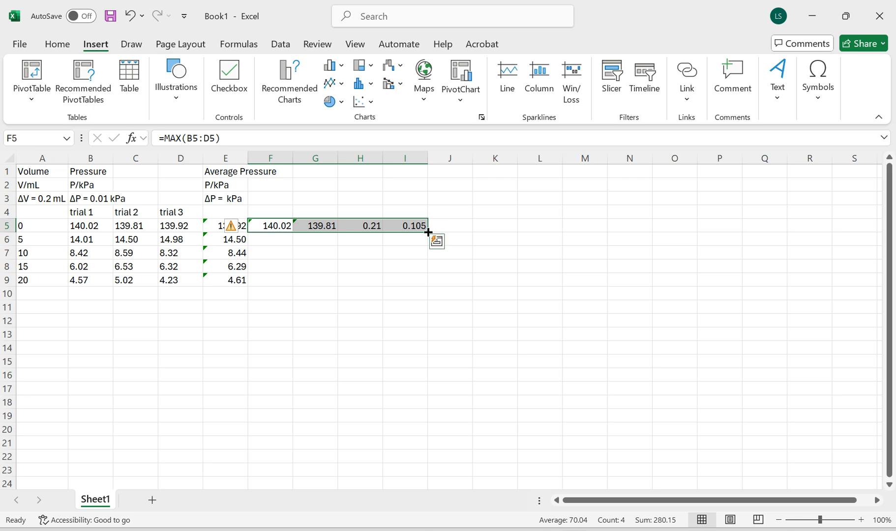
{"action": "left_click_drag", "start_coordinate": [428, 232], "coordinate": [426, 283]}
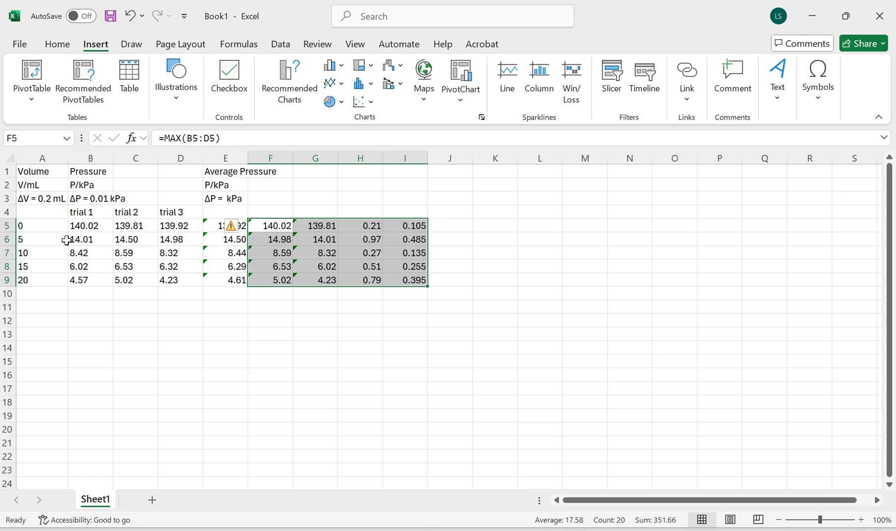
{"action": "left_click", "coordinate": [407, 252]}
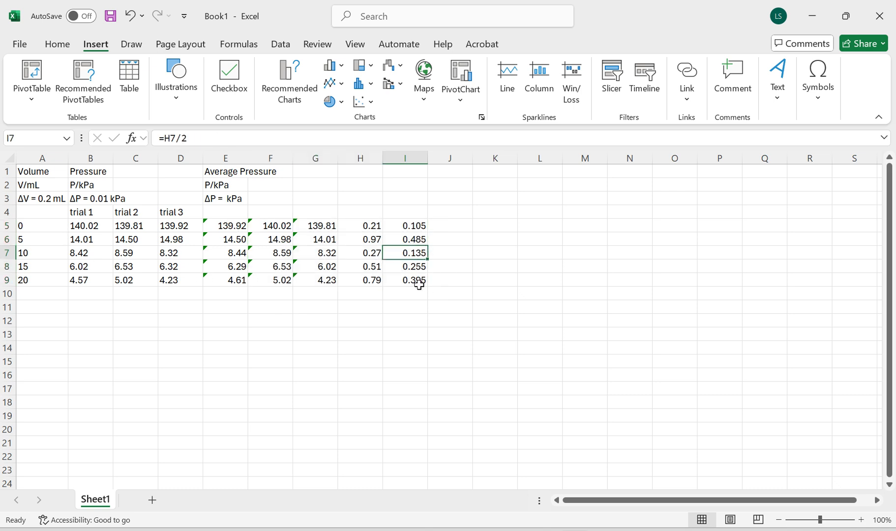
{"action": "left_click", "coordinate": [413, 240]}
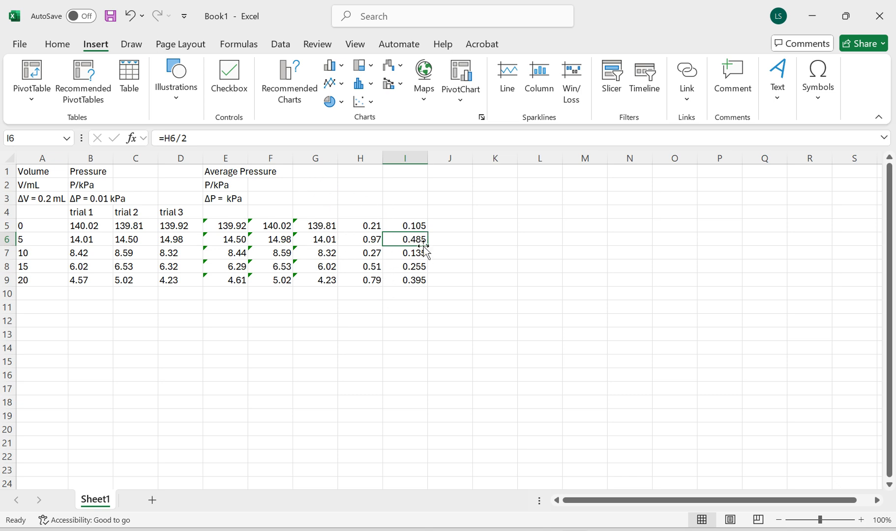
Label G3 as "Uncert:" and find the largest half-range in H3 with =MAX(I5:I9)
{"action": "left_click", "coordinate": [313, 197]}
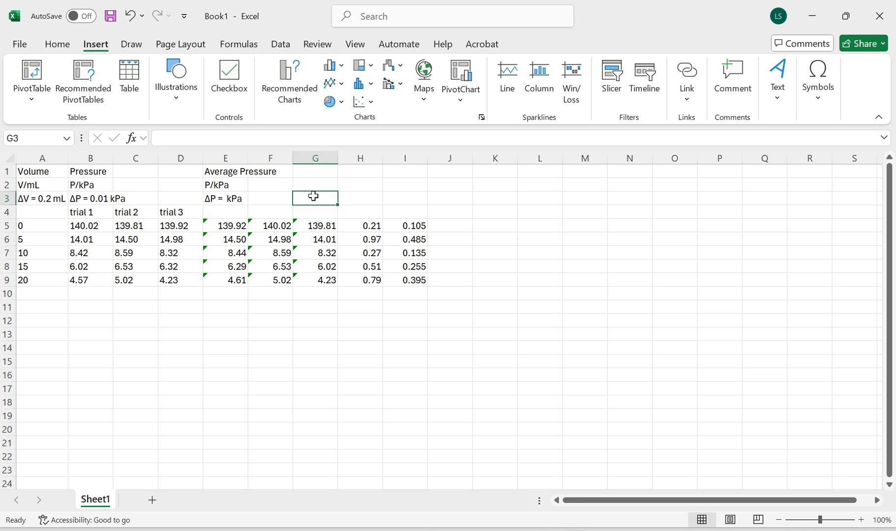
{"action": "type", "text": "Uncert:"}
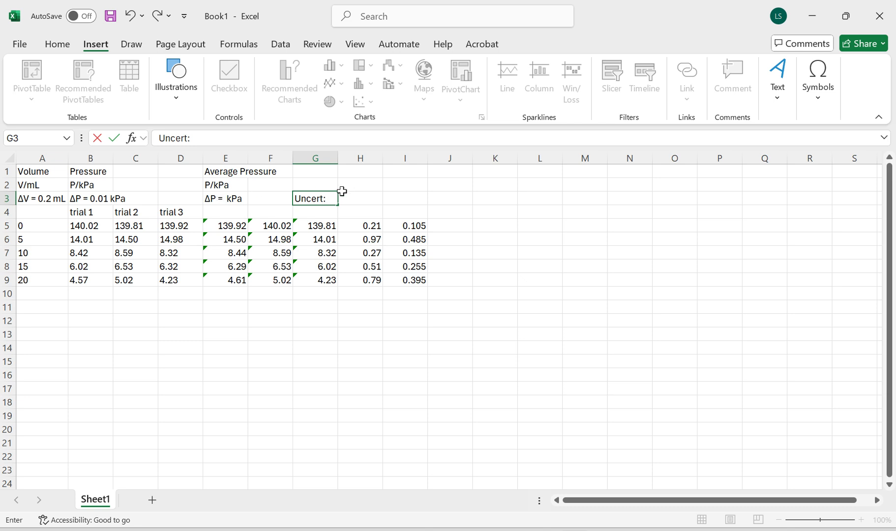
{"action": "left_click", "coordinate": [360, 197]}
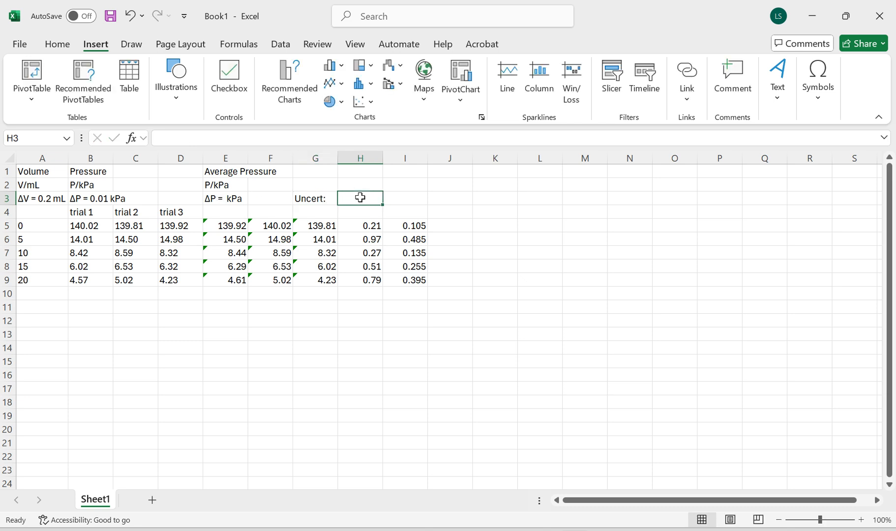
{"action": "left_click", "coordinate": [130, 137]}
{"action": "left_click", "coordinate": [442, 295]}
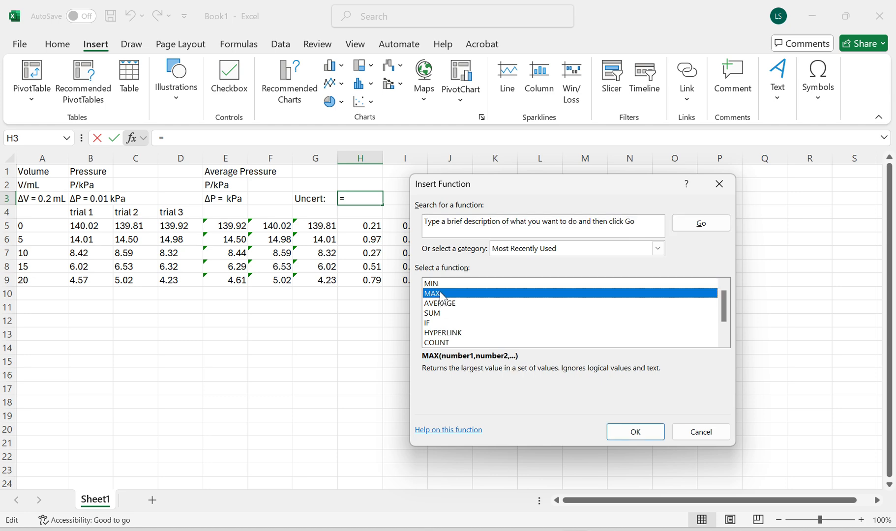
{"action": "left_click", "coordinate": [636, 435]}
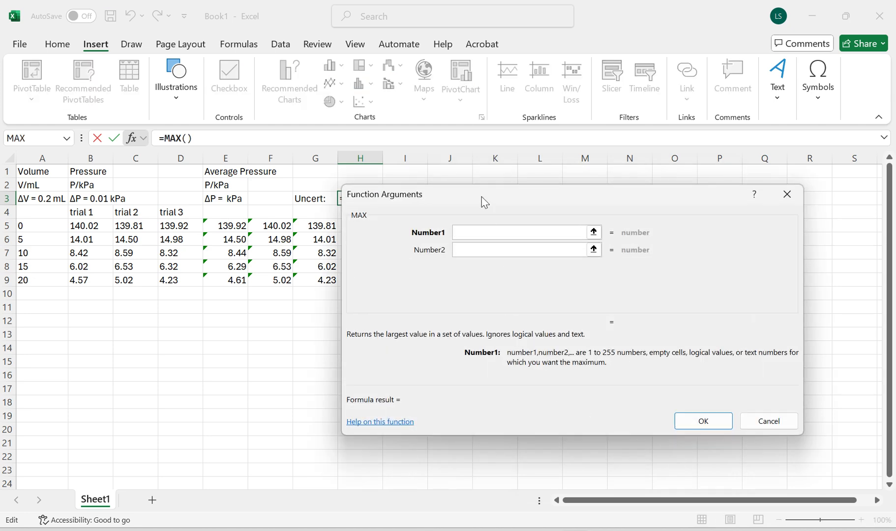
{"action": "left_click_drag", "start_coordinate": [484, 201], "coordinate": [620, 197]}
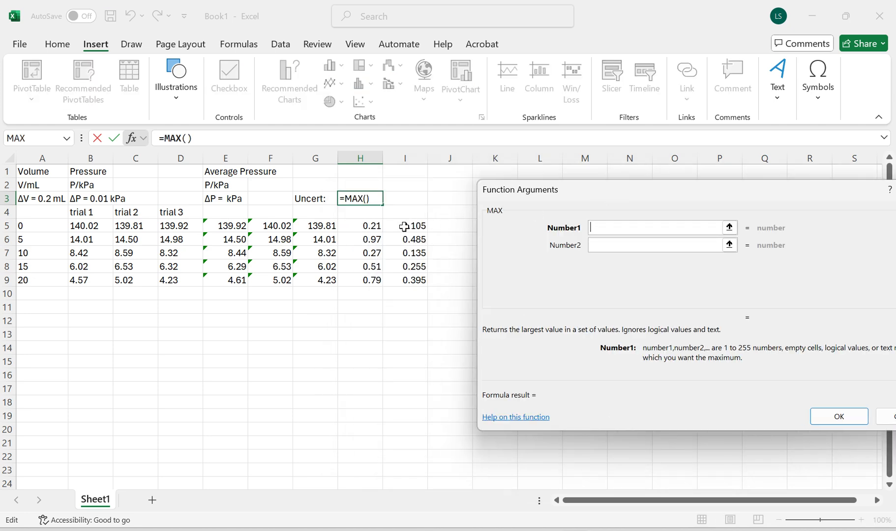
{"action": "left_click_drag", "start_coordinate": [404, 227], "coordinate": [411, 282]}
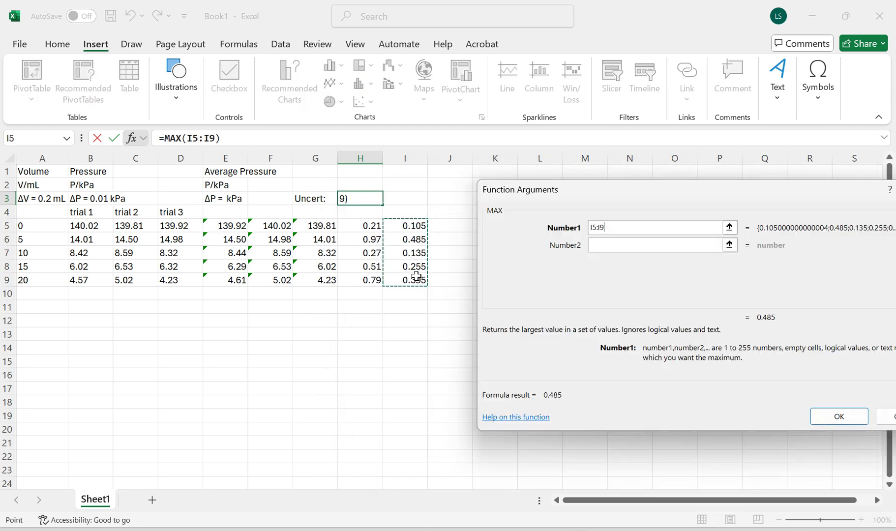
{"action": "left_click", "coordinate": [830, 419]}
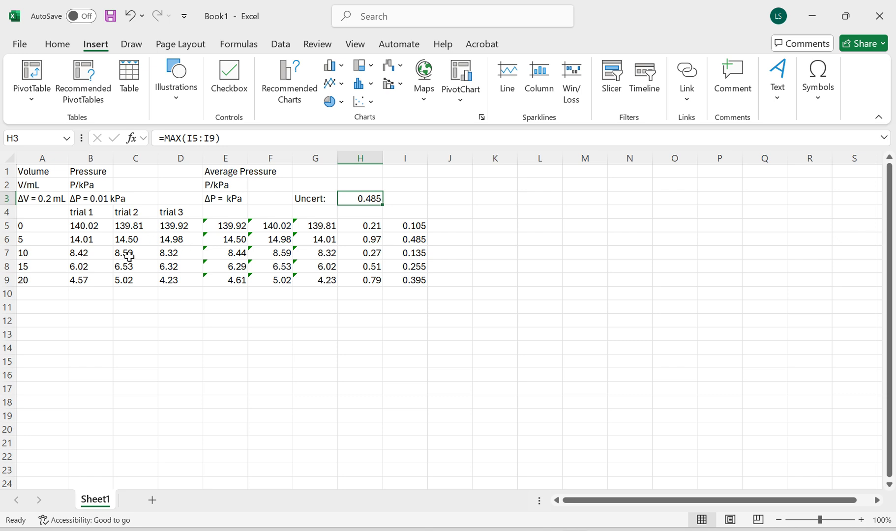
Complete the average pressure's uncertainty label in E3 as ΔP = 0.485 kPa
{"action": "left_click", "coordinate": [224, 198]}
{"action": "left_click", "coordinate": [180, 137]}
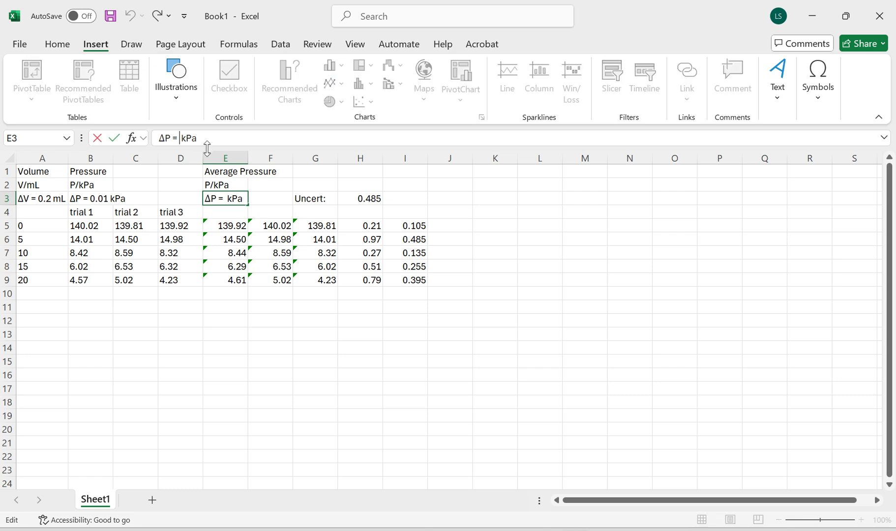
{"action": "type", "text": "0"}
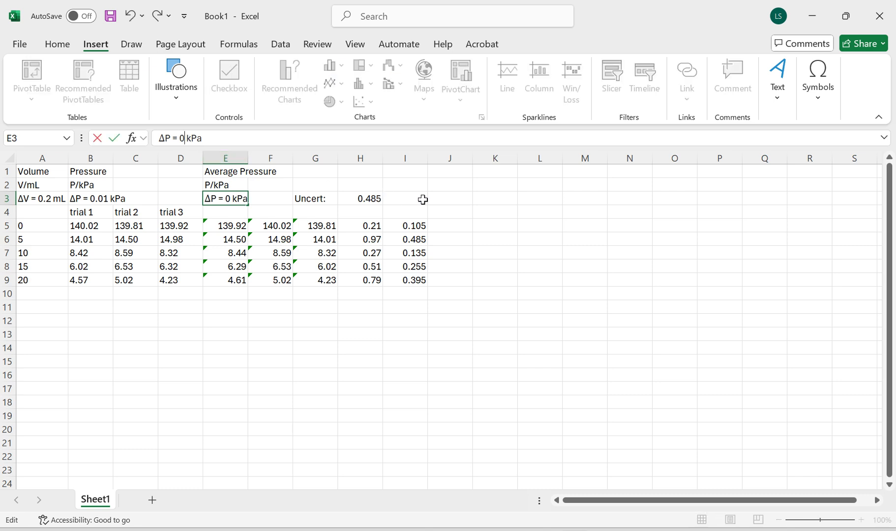
{"action": "type", "text": ".485"}
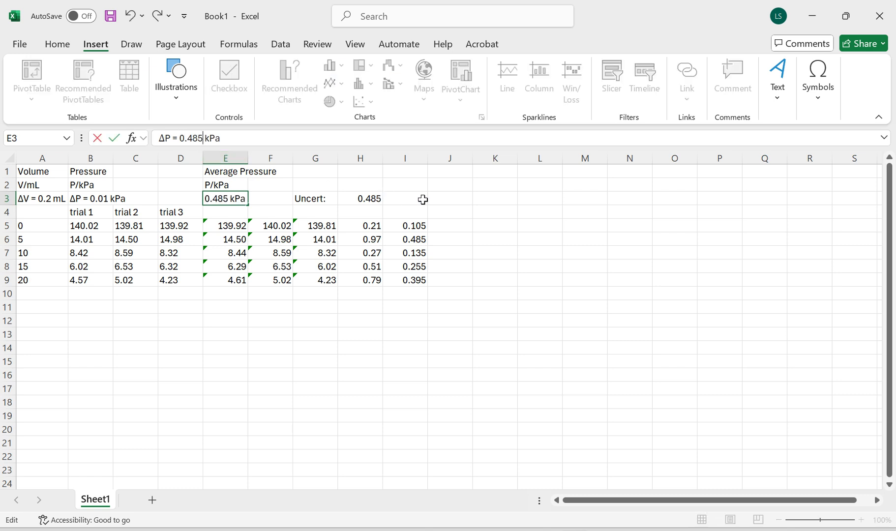
{"action": "key", "text": "Return"}
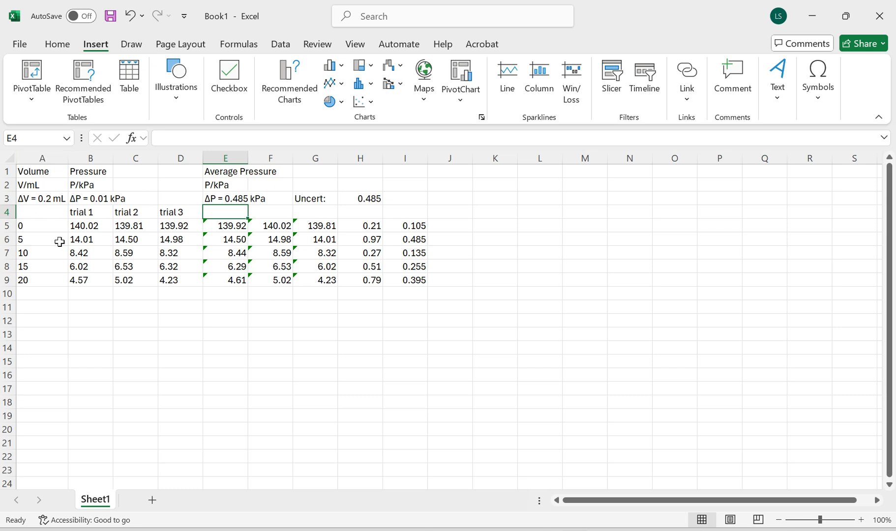
{"action": "left_click", "coordinate": [137, 251]}
{"action": "left_click", "coordinate": [227, 252]}
{"action": "left_click", "coordinate": [220, 198]}
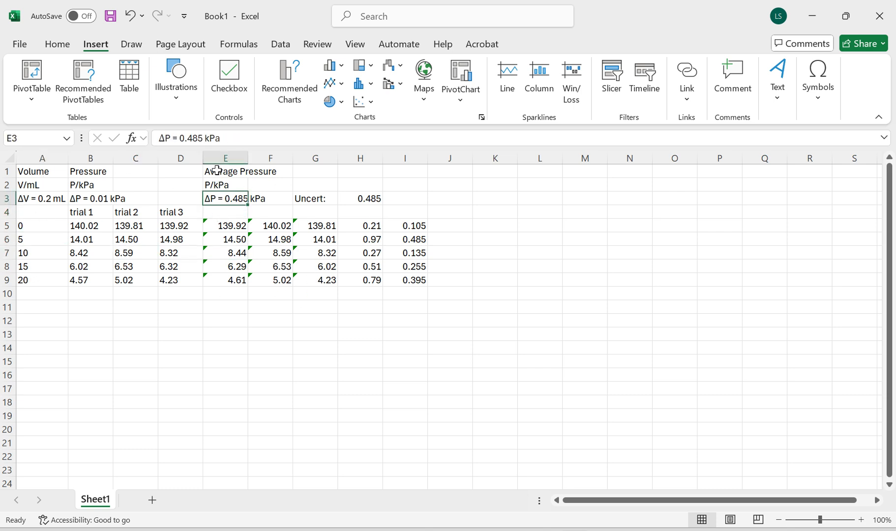
{"action": "left_click", "coordinate": [217, 171]}
{"action": "left_click", "coordinate": [89, 186]}
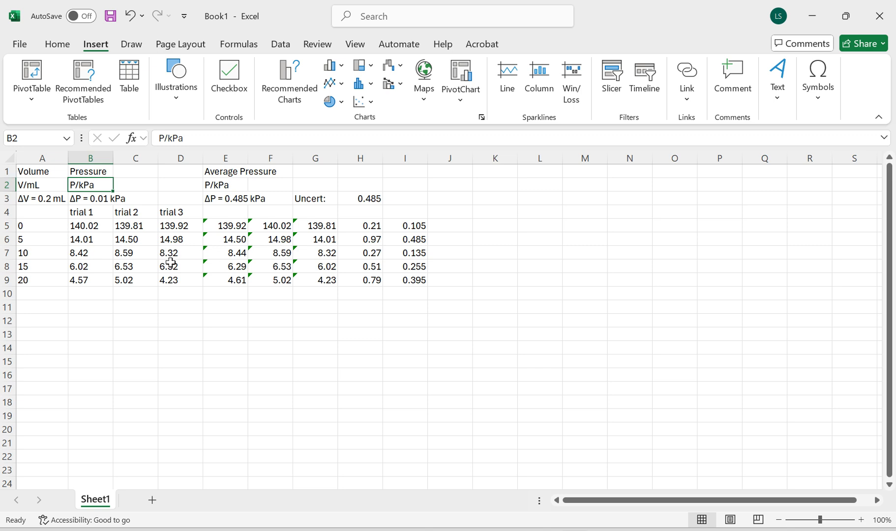
Widen column E to fit the Average Pressure heading and its uncertainty label
{"action": "double_click", "coordinate": [248, 157]}
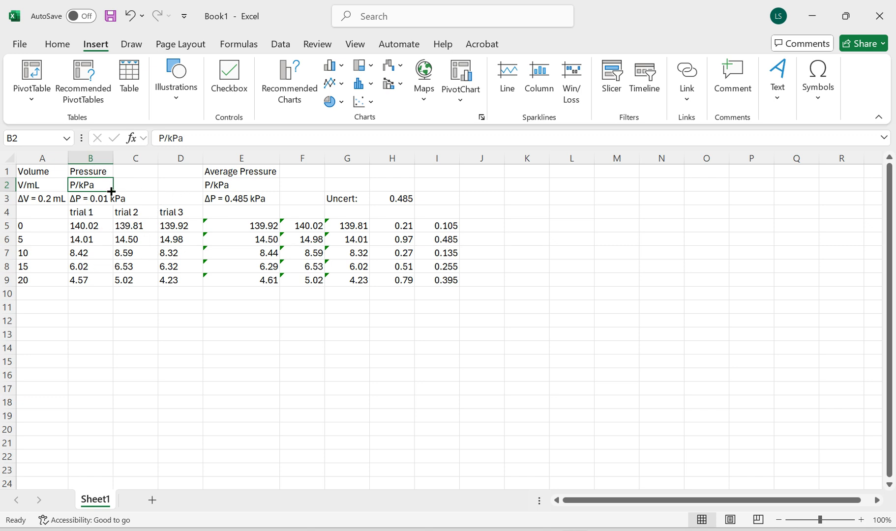
Merge and centre the Pressure heading, its P/kPa unit and its ΔP = 0.01 kPa label across columns B to D in rows 1–3
{"action": "left_click_drag", "start_coordinate": [94, 172], "coordinate": [169, 173]}
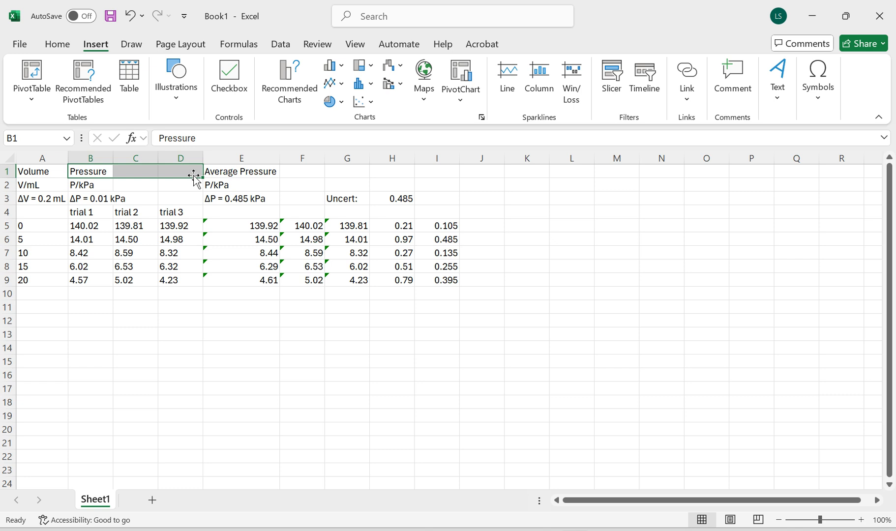
{"action": "left_click", "coordinate": [61, 43]}
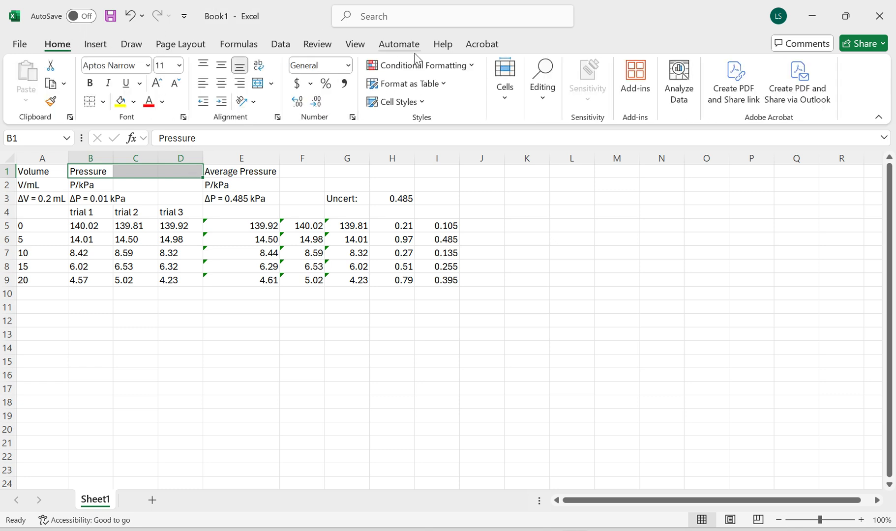
{"action": "left_click", "coordinate": [257, 83]}
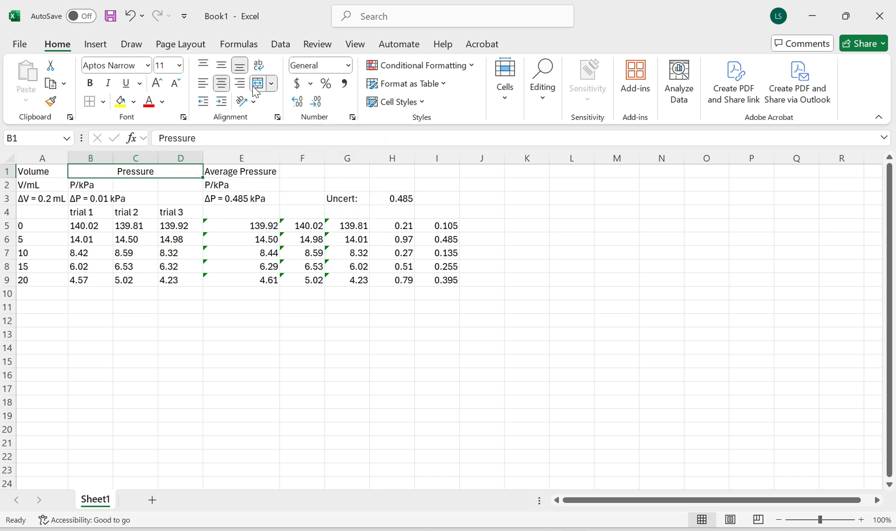
{"action": "left_click_drag", "start_coordinate": [91, 186], "coordinate": [165, 186]}
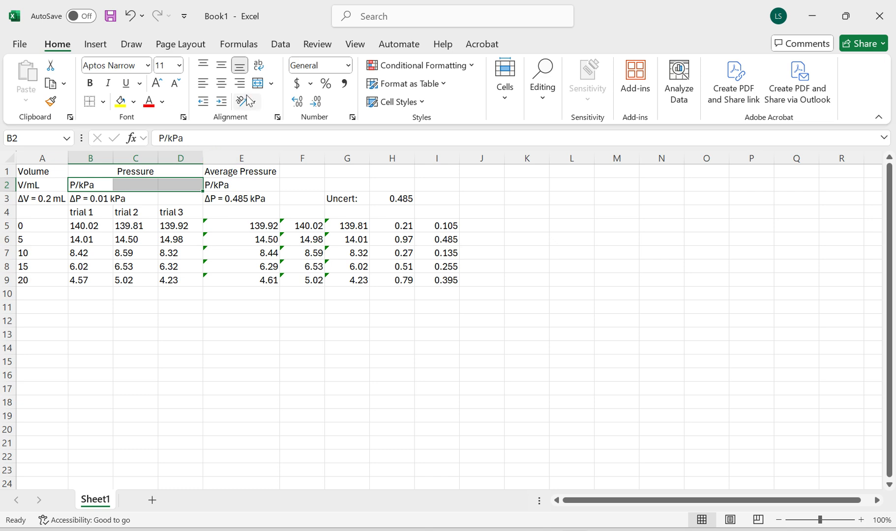
{"action": "left_click", "coordinate": [257, 84]}
{"action": "left_click_drag", "start_coordinate": [92, 202], "coordinate": [166, 198]}
{"action": "left_click", "coordinate": [258, 84]}
{"action": "left_click", "coordinate": [155, 265]}
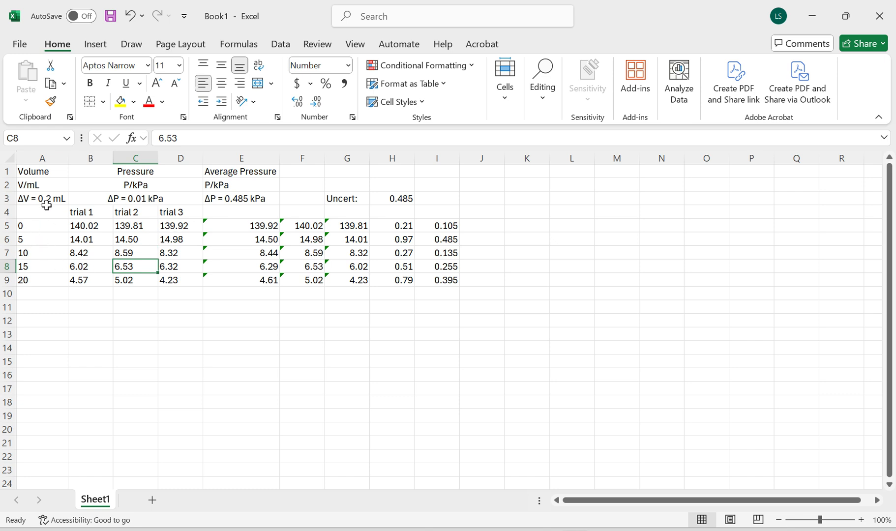
Format the volume values in A5:A9 to show one decimal place
{"action": "left_click", "coordinate": [37, 254]}
{"action": "left_click", "coordinate": [34, 225]}
{"action": "left_click", "coordinate": [35, 241]}
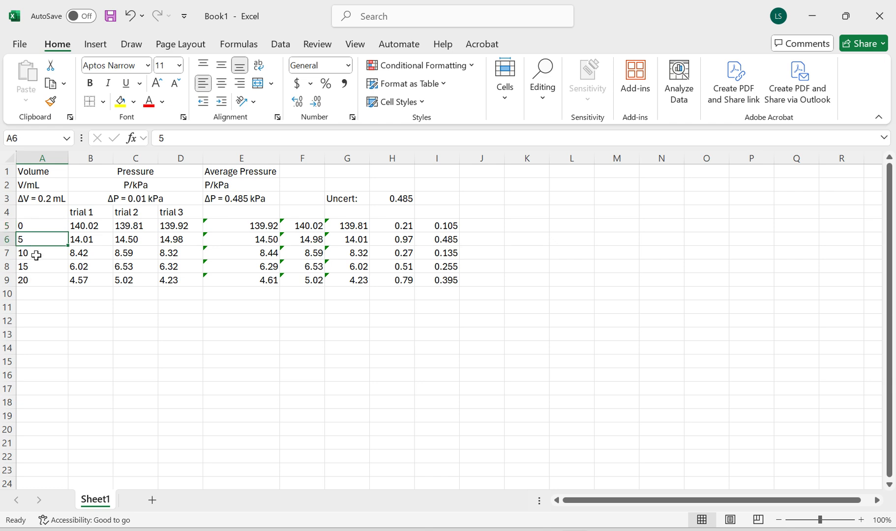
{"action": "left_click", "coordinate": [35, 266]}
{"action": "left_click", "coordinate": [48, 197]}
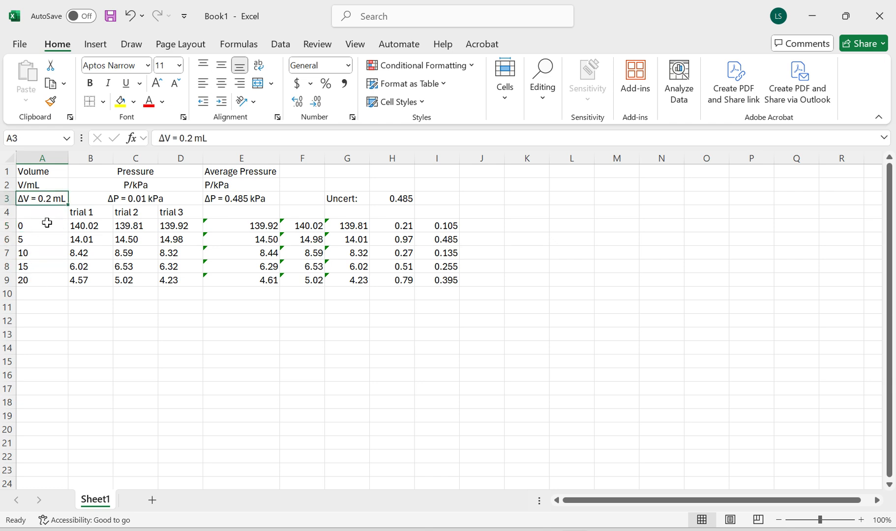
{"action": "left_click_drag", "start_coordinate": [46, 223], "coordinate": [31, 279]}
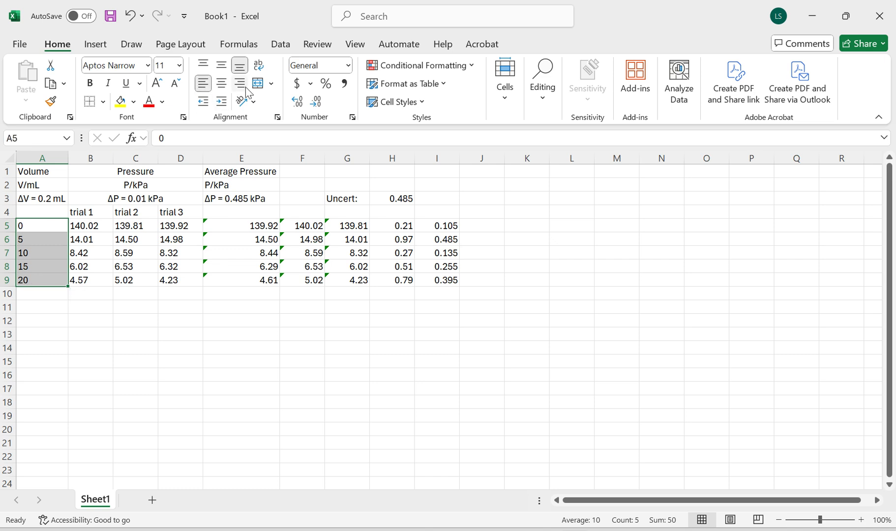
{"action": "left_click", "coordinate": [297, 102]}
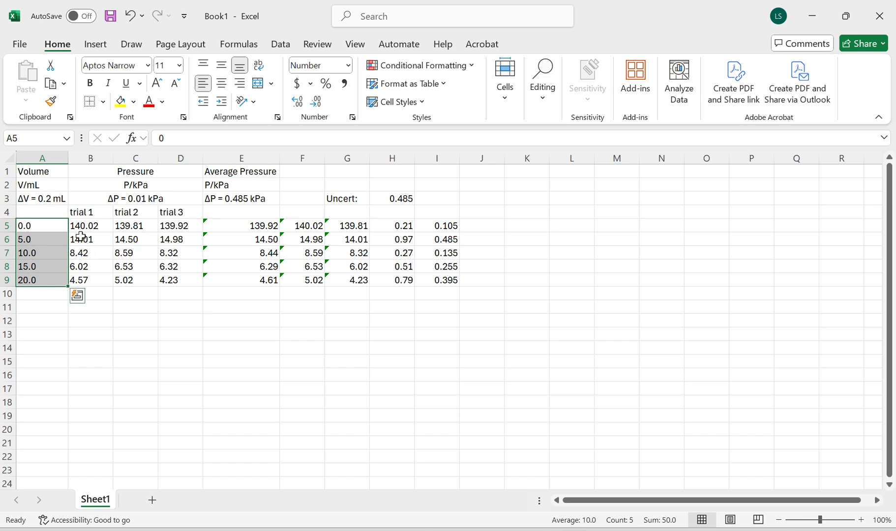
{"action": "left_click_drag", "start_coordinate": [93, 225], "coordinate": [176, 278]}
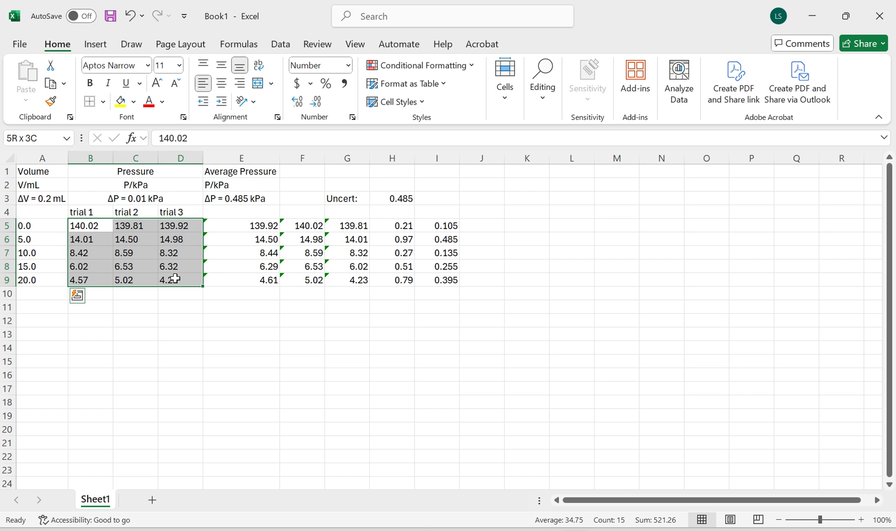
{"action": "left_click", "coordinate": [314, 106]}
{"action": "left_click", "coordinate": [298, 105]}
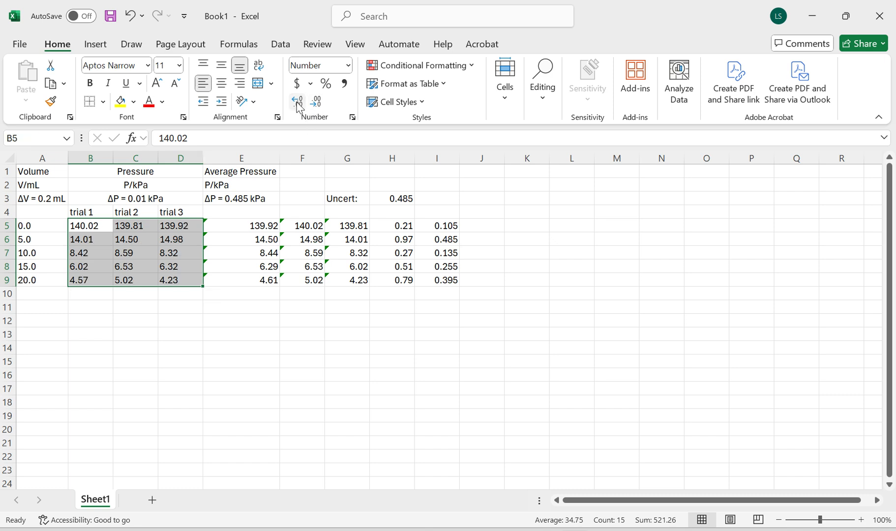
Round the average pressure's uncertainty label in E3 to ΔP = 0.49 kPa
{"action": "left_click", "coordinate": [243, 200]}
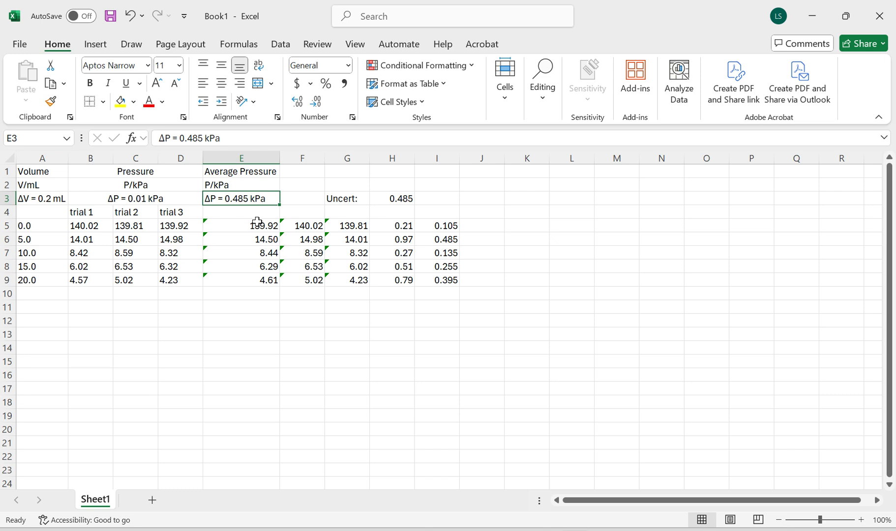
{"action": "left_click", "coordinate": [202, 140]}
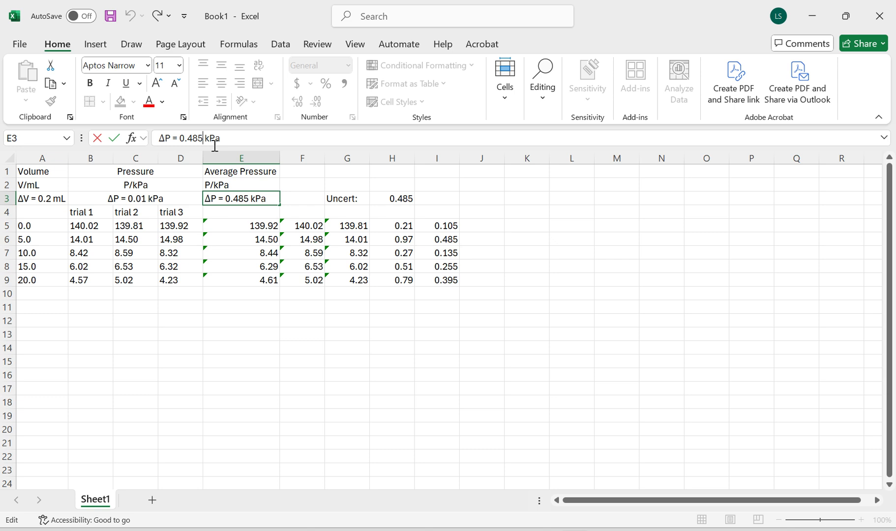
{"action": "key", "text": "BackSpace"}
{"action": "key", "text": "BackSpace"}
{"action": "type", "text": "9"}
{"action": "key", "text": "Return"}
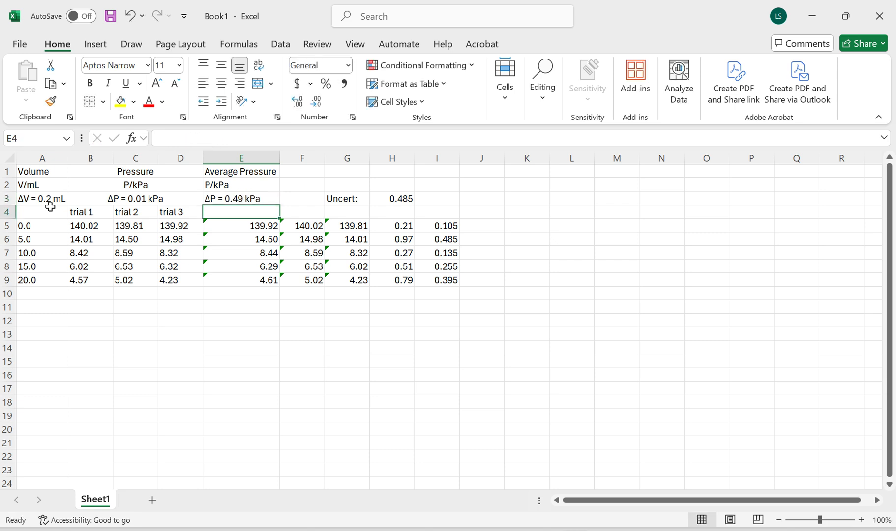
Centre the contents of the data table A1:E9 and apply all borders to its cells
{"action": "left_click_drag", "start_coordinate": [43, 171], "coordinate": [243, 280]}
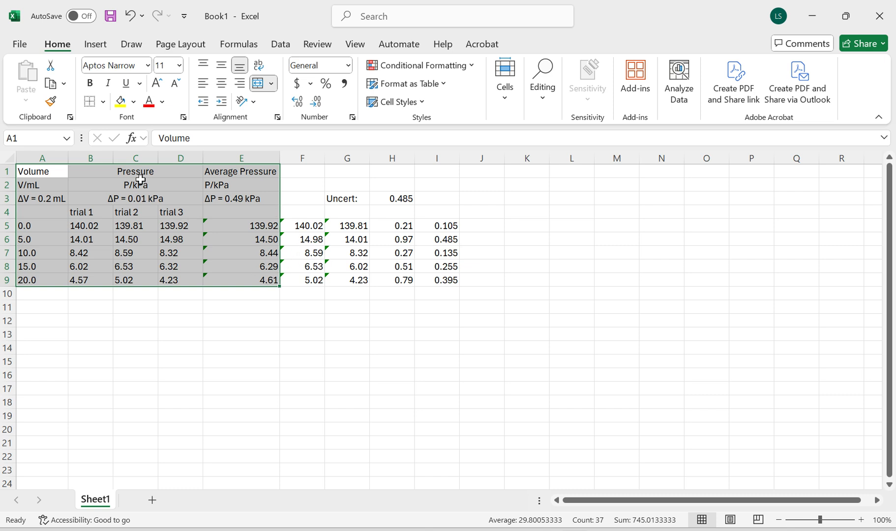
{"action": "left_click", "coordinate": [222, 84]}
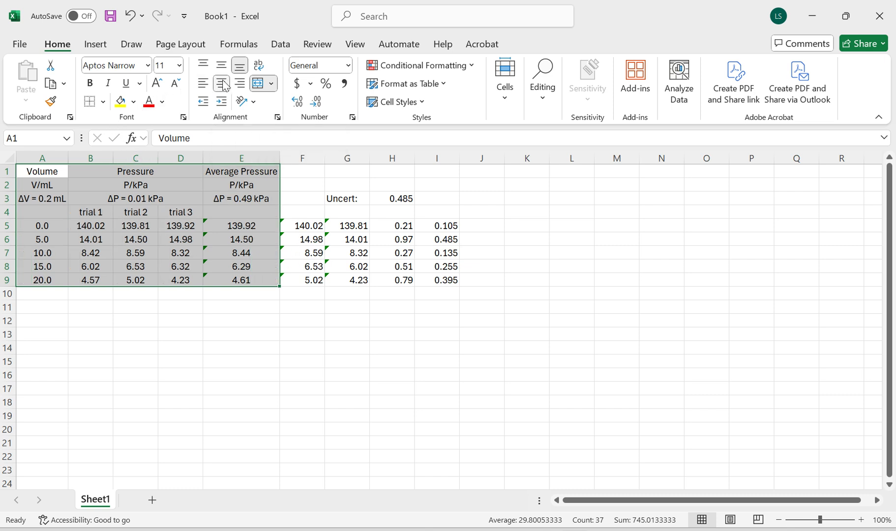
{"action": "left_click", "coordinate": [105, 108]}
{"action": "left_click", "coordinate": [126, 253]}
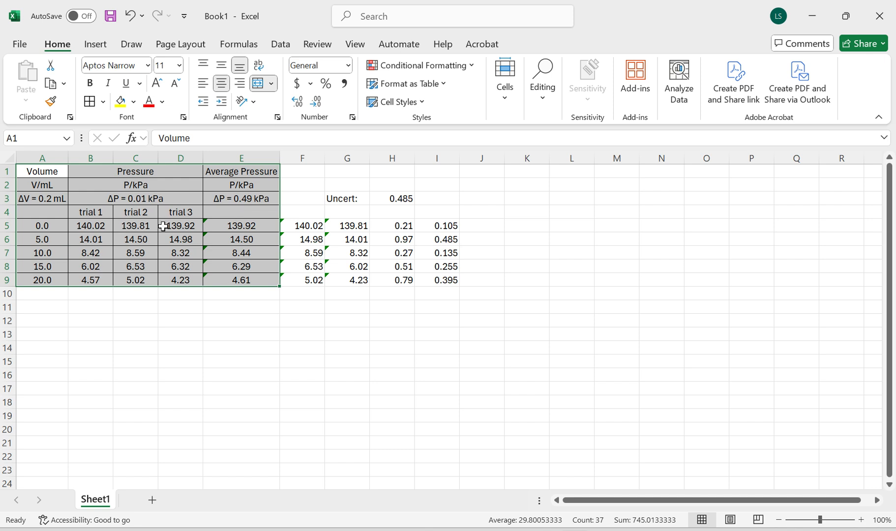
{"action": "left_click", "coordinate": [136, 321]}
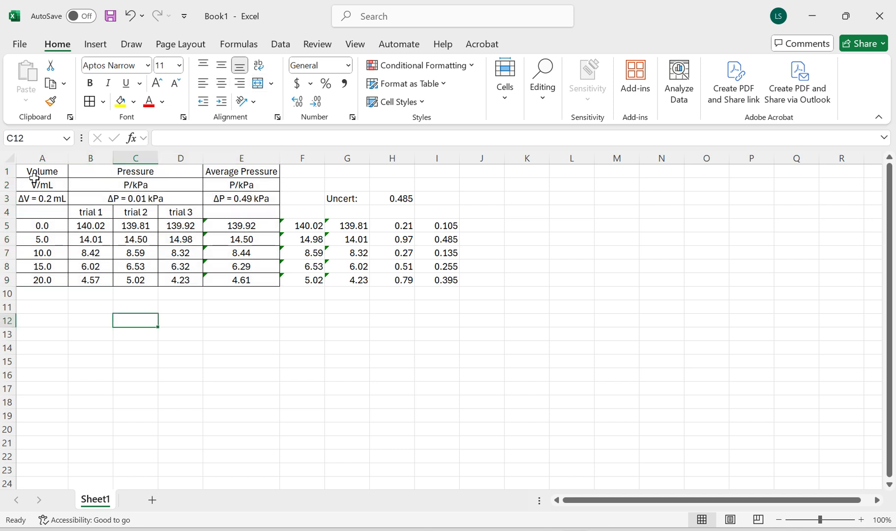
Copy the table A1:E9 and paste it as a picture into a new blank Word document
{"action": "left_click_drag", "start_coordinate": [34, 174], "coordinate": [241, 282]}
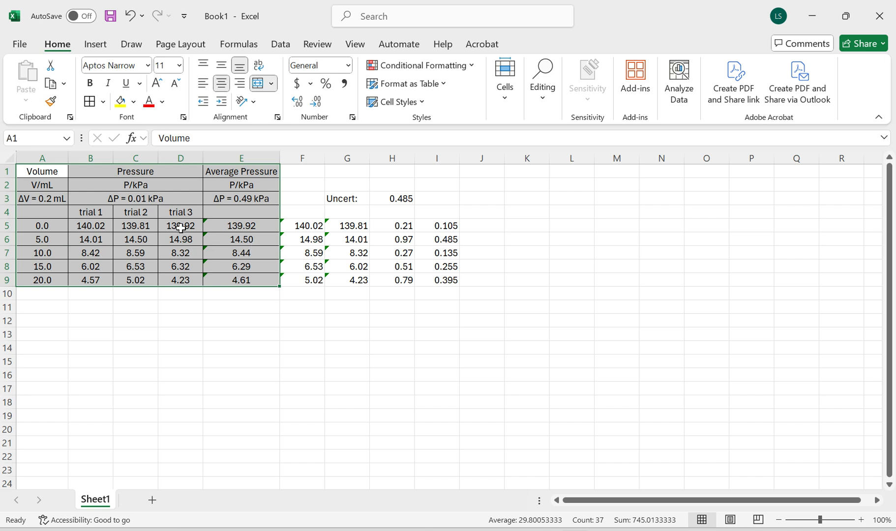
{"action": "right_click", "coordinate": [120, 218]}
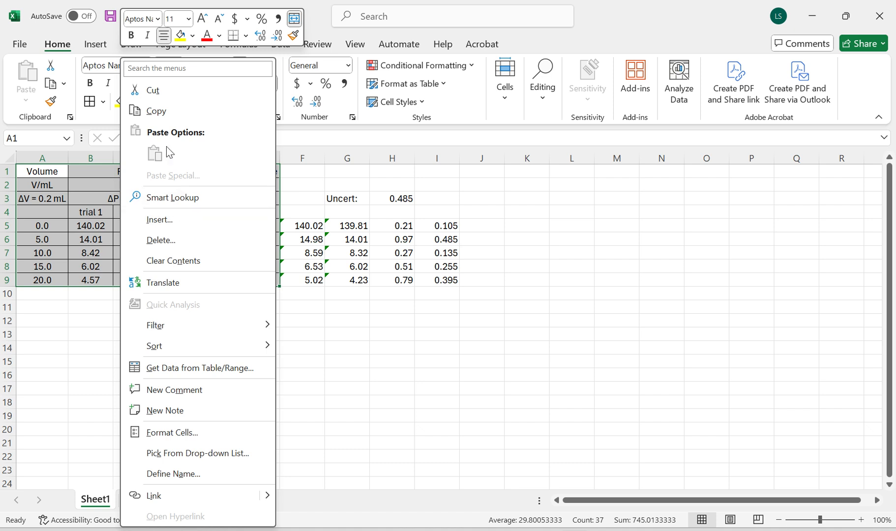
{"action": "left_click", "coordinate": [162, 112]}
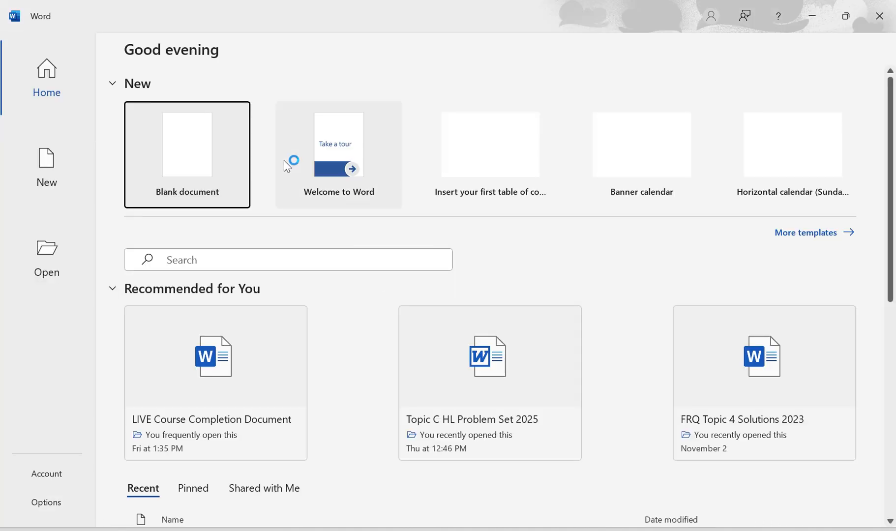
{"action": "left_click", "coordinate": [199, 156]}
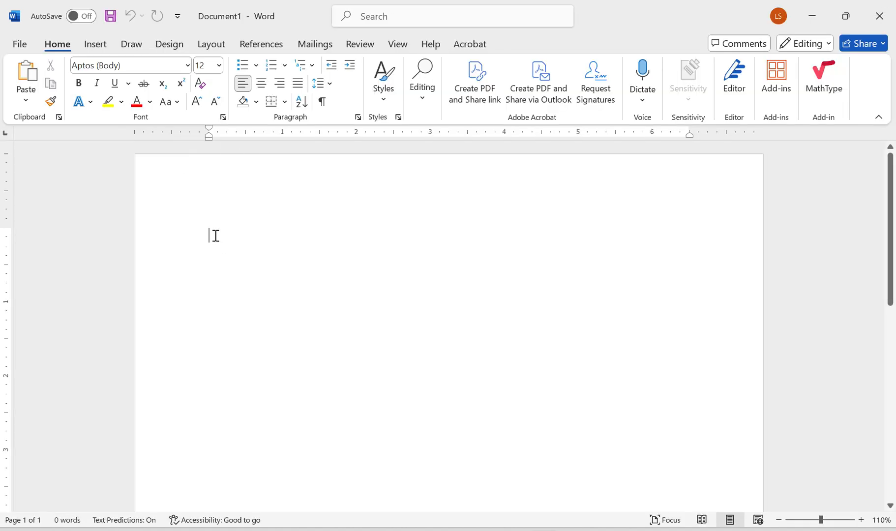
{"action": "right_click", "coordinate": [215, 235]}
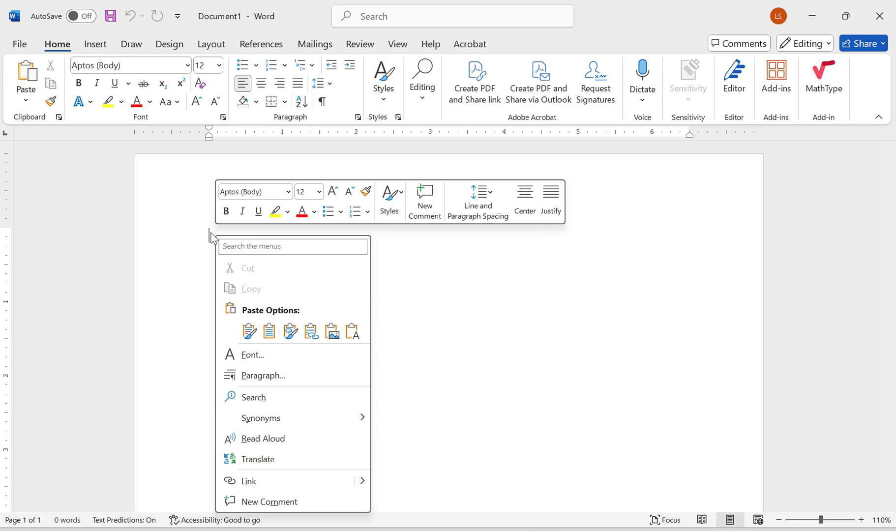
{"action": "left_click", "coordinate": [332, 339]}
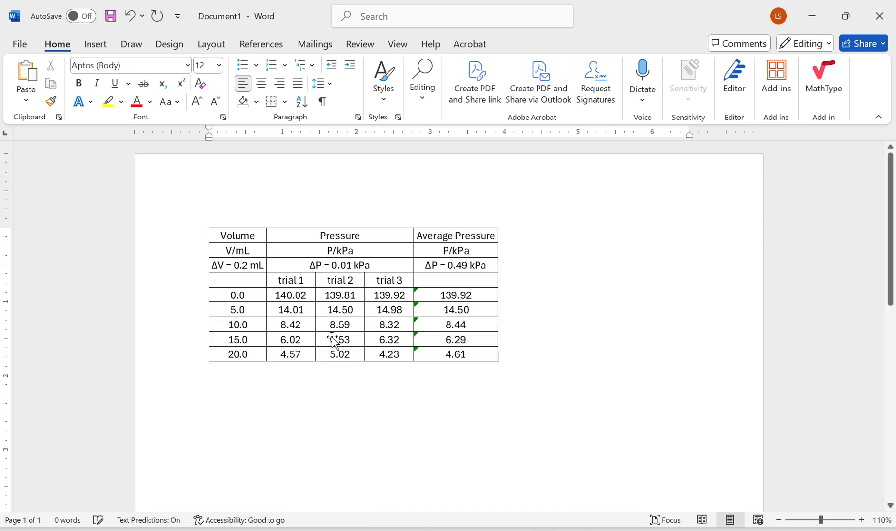
Enlarge the pasted table picture proportionally to about 4.9 inches wide and deselect it
{"action": "left_click", "coordinate": [374, 339]}
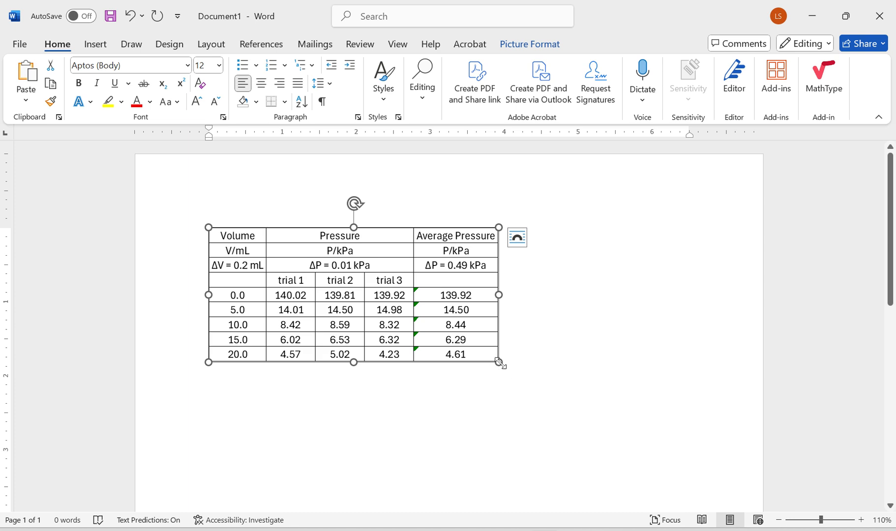
{"action": "left_click_drag", "start_coordinate": [498, 363], "coordinate": [541, 392]}
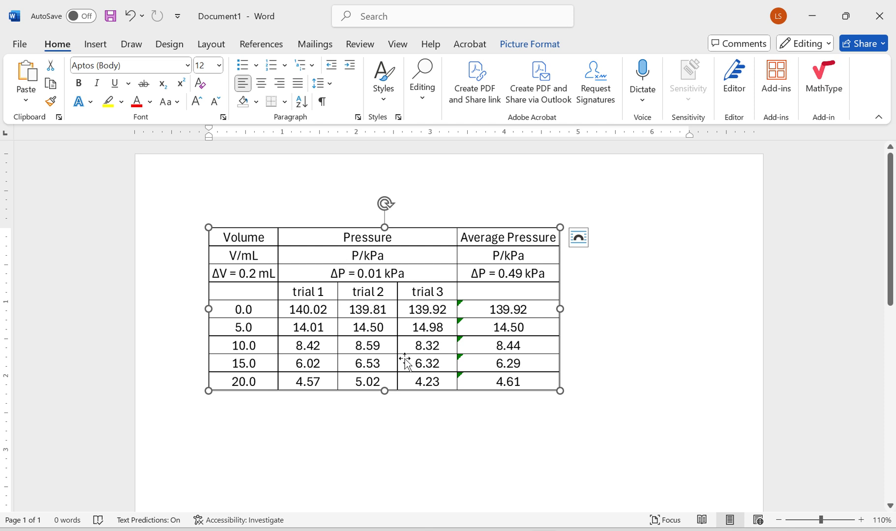
{"action": "mouse_move", "coordinate": [559, 390]}
{"action": "left_mouse_down"}
{"action": "mouse_move", "coordinate": [502, 348]}
{"action": "mouse_move", "coordinate": [574, 397]}
{"action": "mouse_move", "coordinate": [519, 357]}
{"action": "mouse_move", "coordinate": [568, 391]}
{"action": "left_mouse_up"}
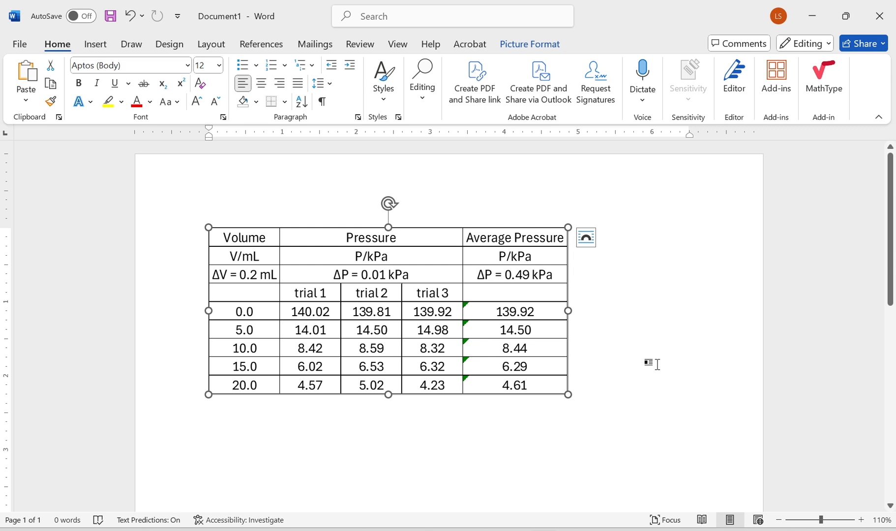
{"action": "left_click", "coordinate": [656, 363]}
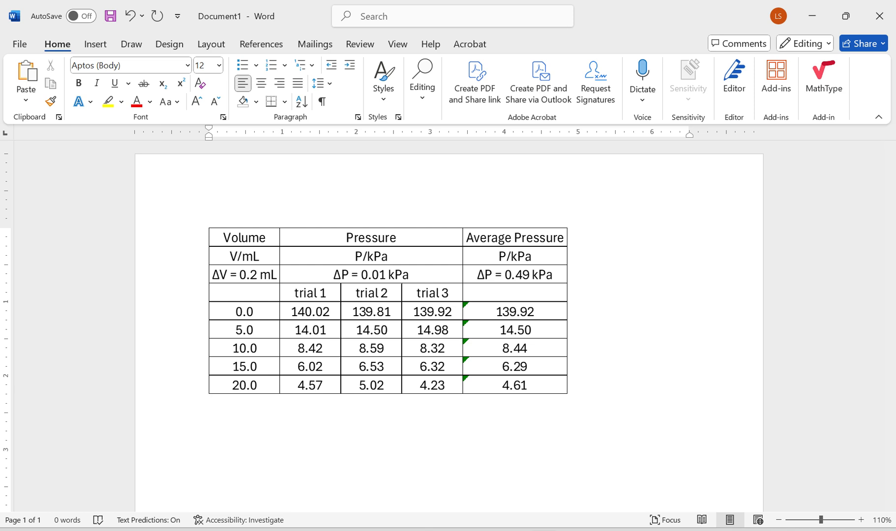
{"action": "left_click", "coordinate": [556, 359]}
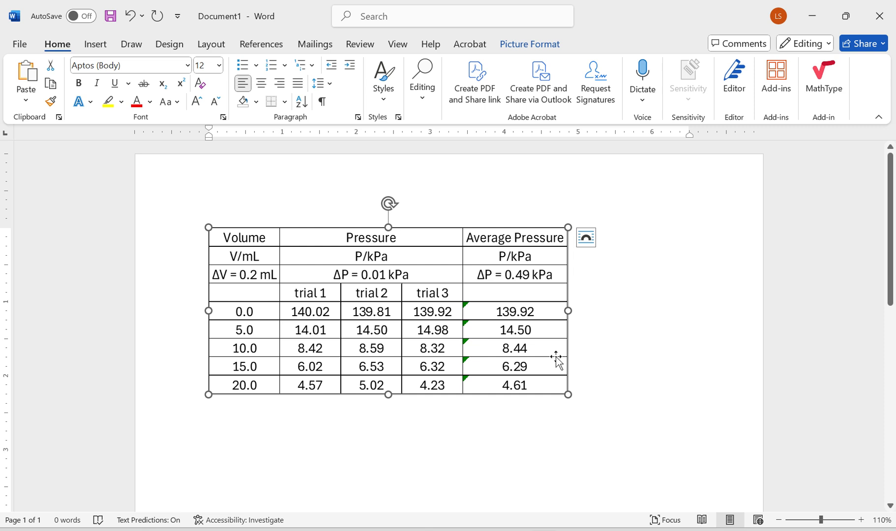
{"action": "left_click", "coordinate": [620, 405]}
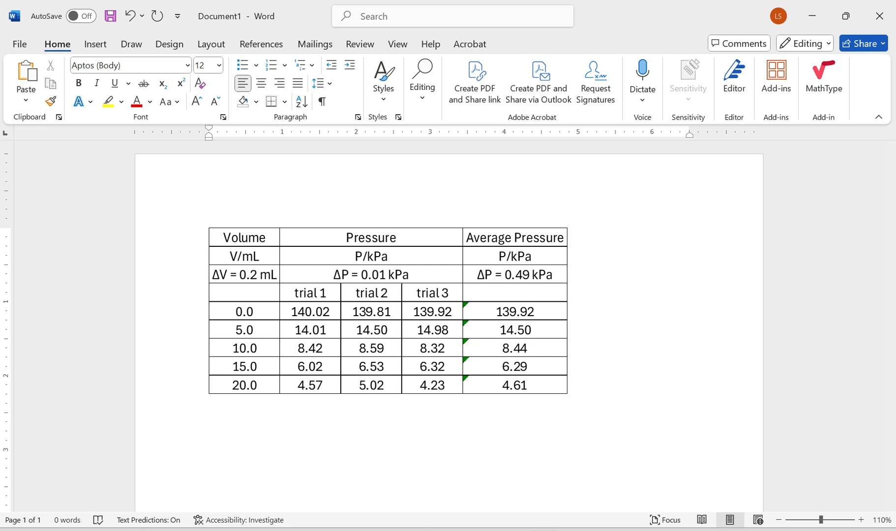
Switch to the Excel workbook and insert a markers-only scatter chart of average pressure E5:E9 against volume A5:A9
{"action": "key", "text": "alt+Tab"}
{"action": "left_click", "coordinate": [243, 358]}
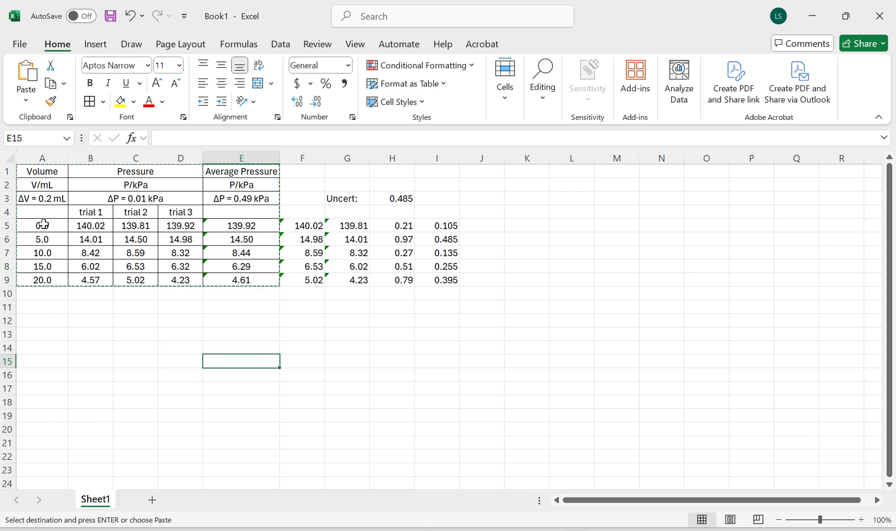
{"action": "left_click_drag", "start_coordinate": [45, 226], "coordinate": [35, 274]}
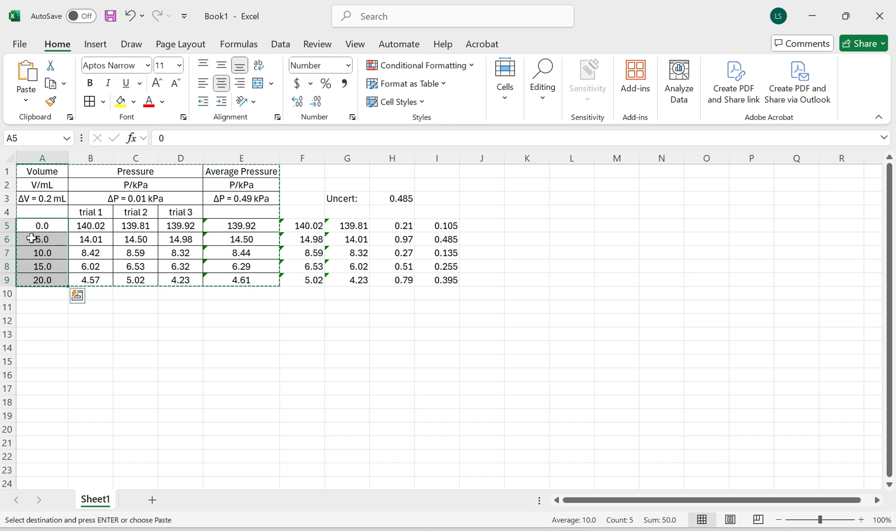
{"action": "left_click", "coordinate": [116, 240]}
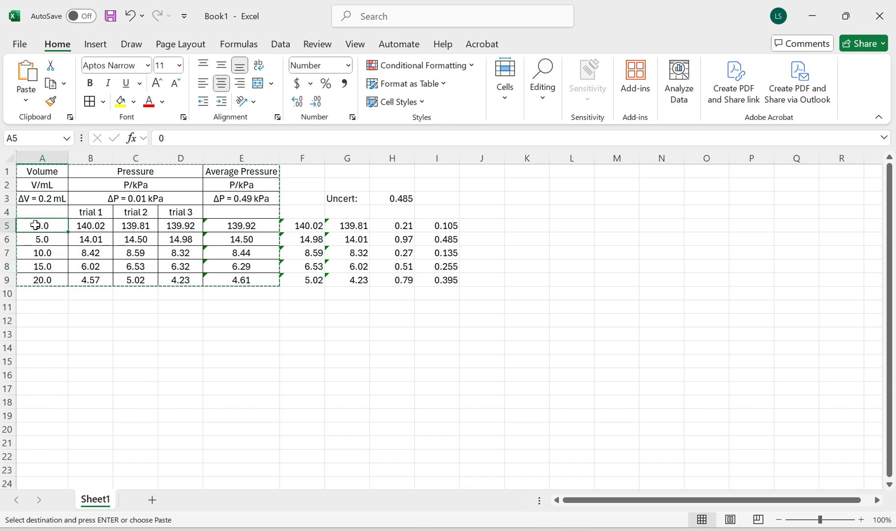
{"action": "left_click_drag", "start_coordinate": [35, 225], "coordinate": [40, 286]}
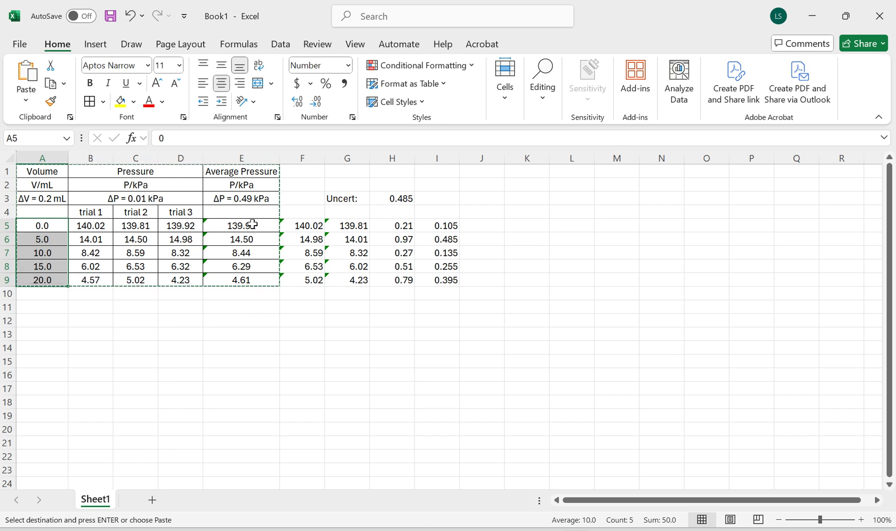
{"action": "left_click_drag", "start_coordinate": [236, 224], "coordinate": [237, 280]}
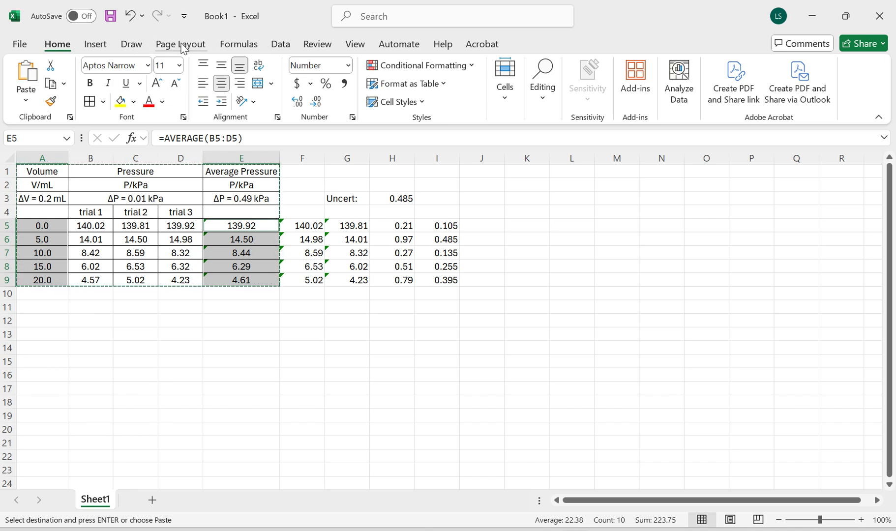
{"action": "left_click", "coordinate": [93, 46]}
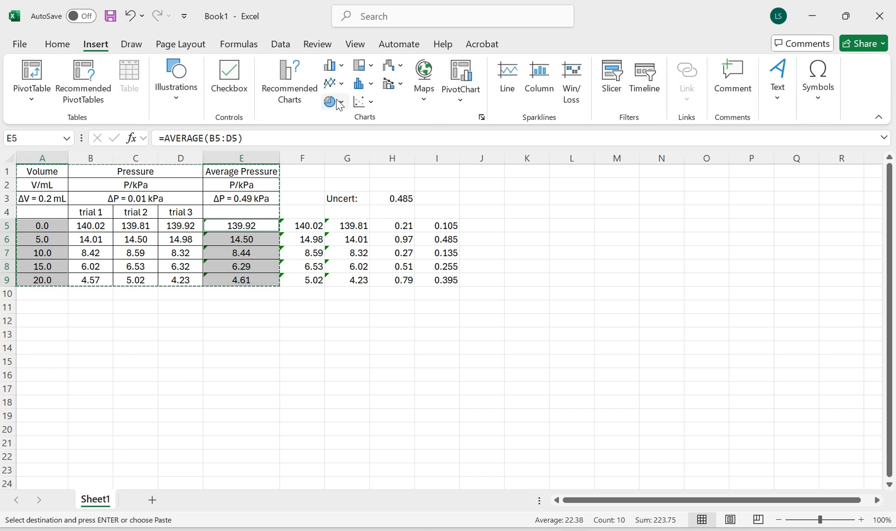
{"action": "left_click", "coordinate": [362, 104]}
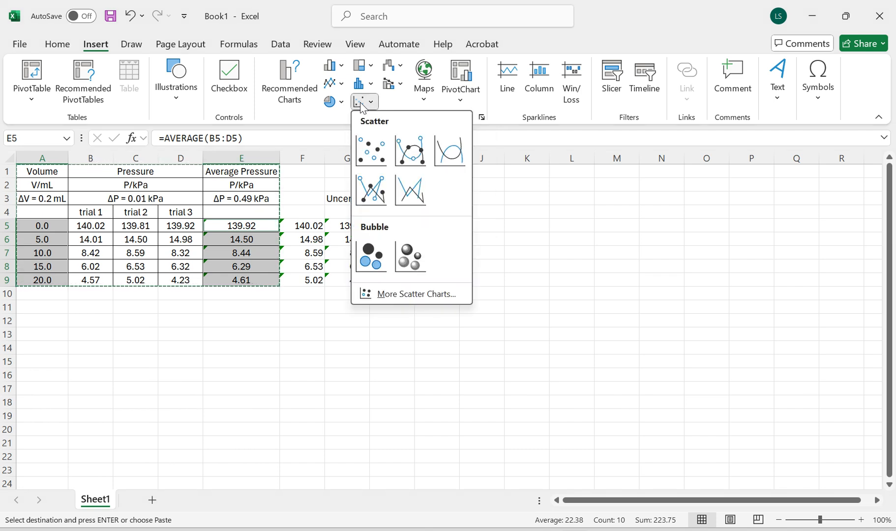
{"action": "left_click", "coordinate": [371, 150]}
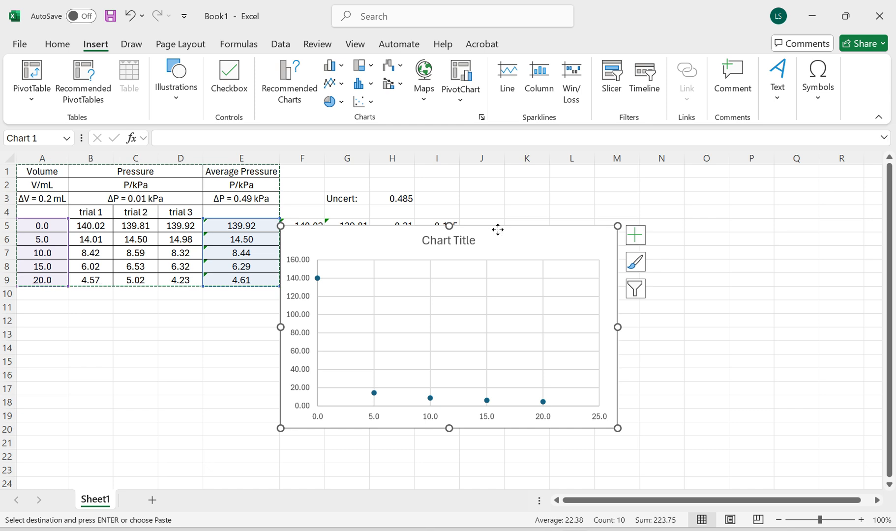
Move the scatter chart to the right, clear of the data table and column F, over columns G to N
{"action": "left_click_drag", "start_coordinate": [497, 229], "coordinate": [521, 233]}
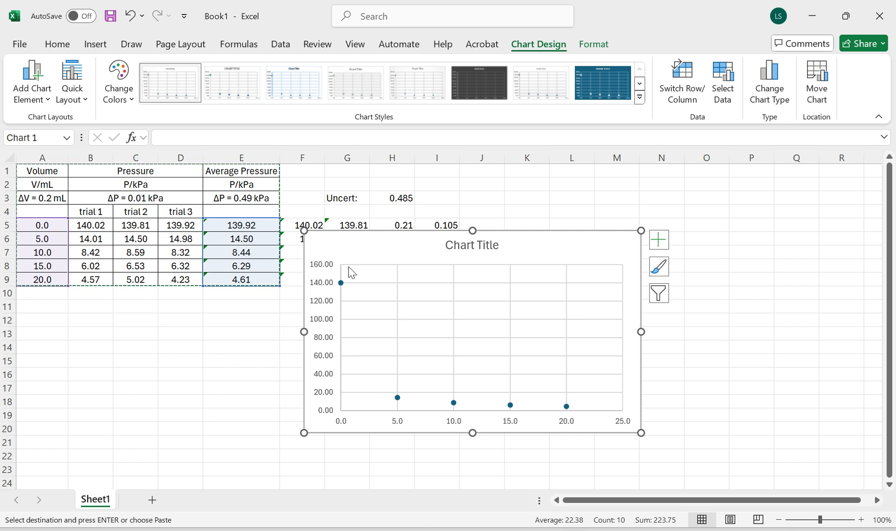
{"action": "left_click_drag", "start_coordinate": [375, 252], "coordinate": [394, 253]}
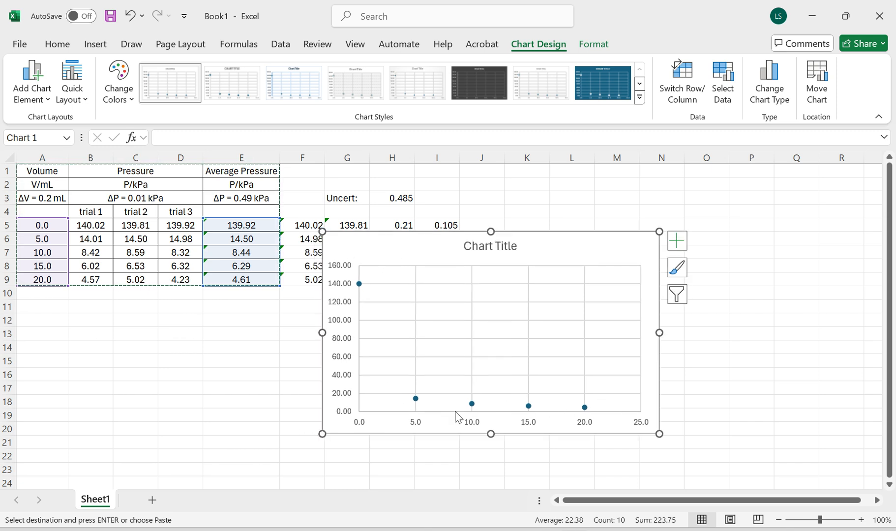
{"action": "left_click_drag", "start_coordinate": [575, 253], "coordinate": [589, 248]}
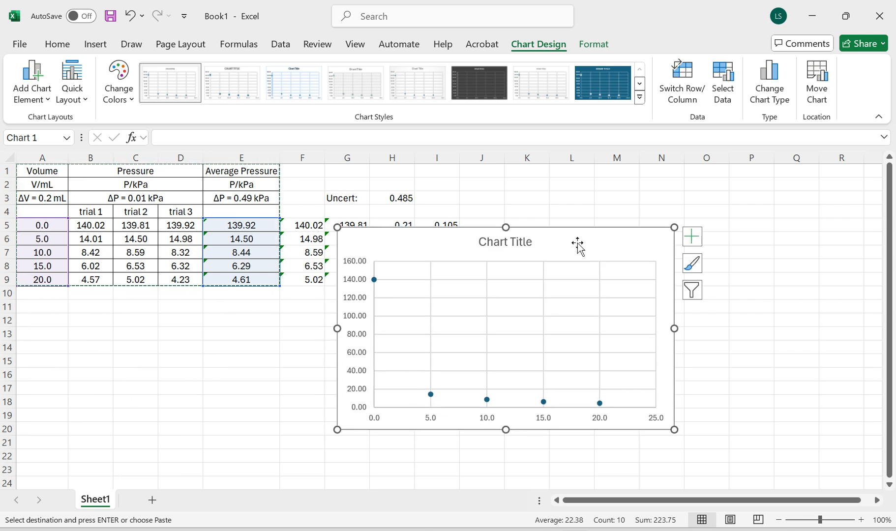
{"action": "left_click_drag", "start_coordinate": [626, 244], "coordinate": [629, 240]}
{"action": "left_click", "coordinate": [631, 240]}
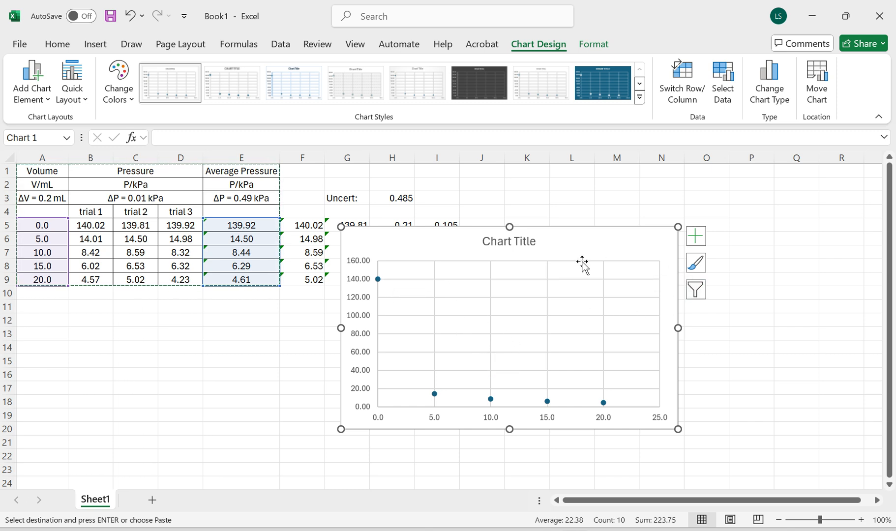
Replace the scatter chart's title with "Pressure vs Volume"
{"action": "double_click", "coordinate": [492, 243]}
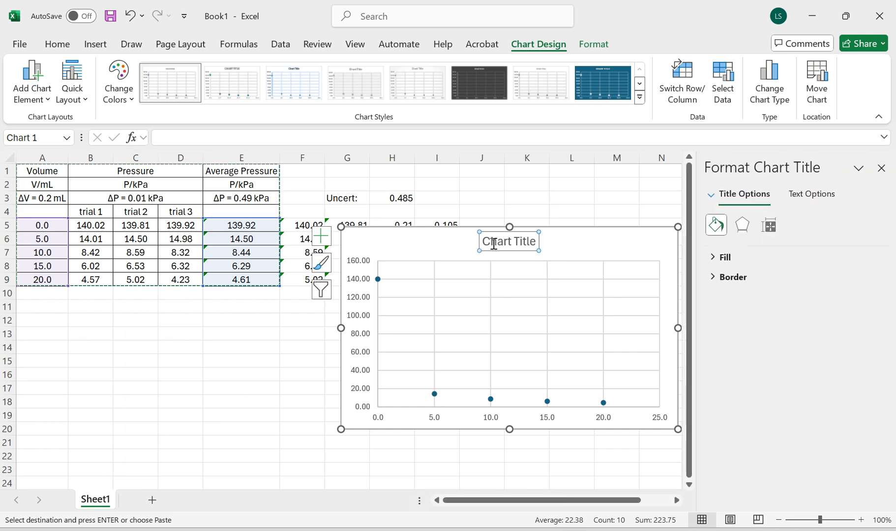
{"action": "left_click_drag", "start_coordinate": [536, 243], "coordinate": [497, 240]}
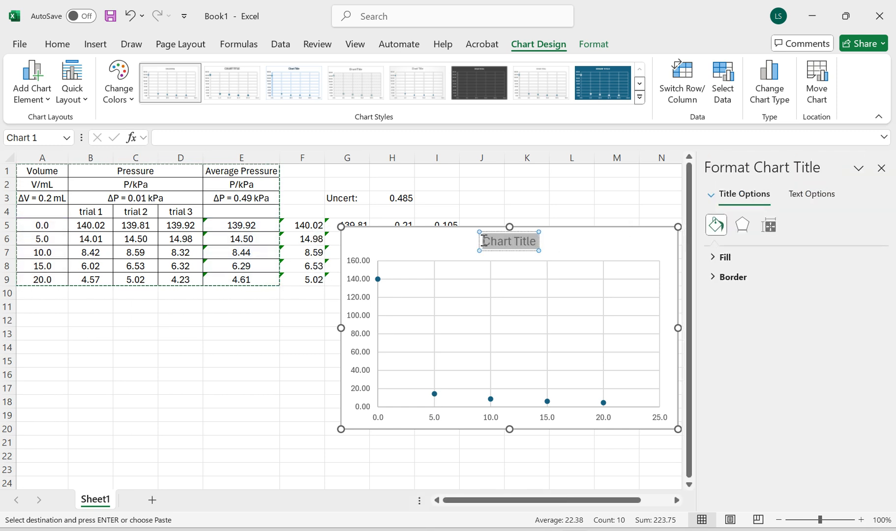
{"action": "type", "text": "Press"}
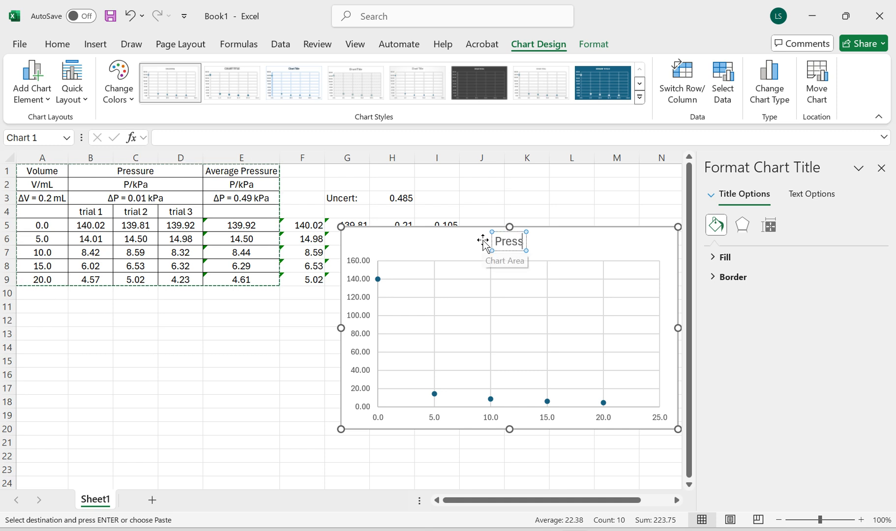
{"action": "type", "text": "ure vs"}
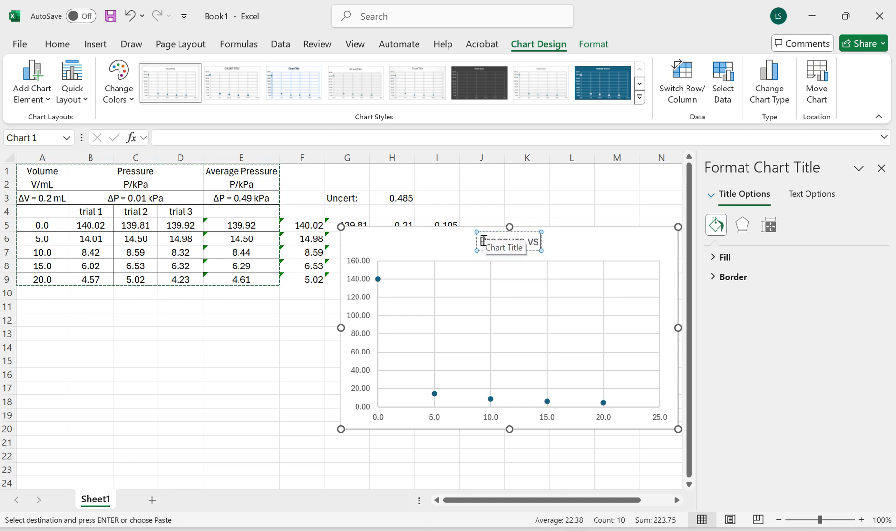
{"action": "type", "text": " C"}
{"action": "key", "text": "BackSpace"}
{"action": "type", "text": "Vo"}
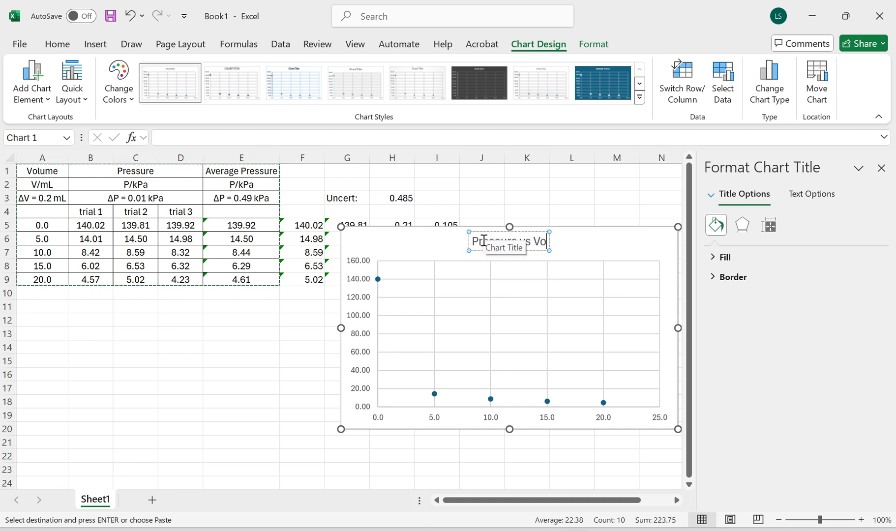
{"action": "type", "text": "lume"}
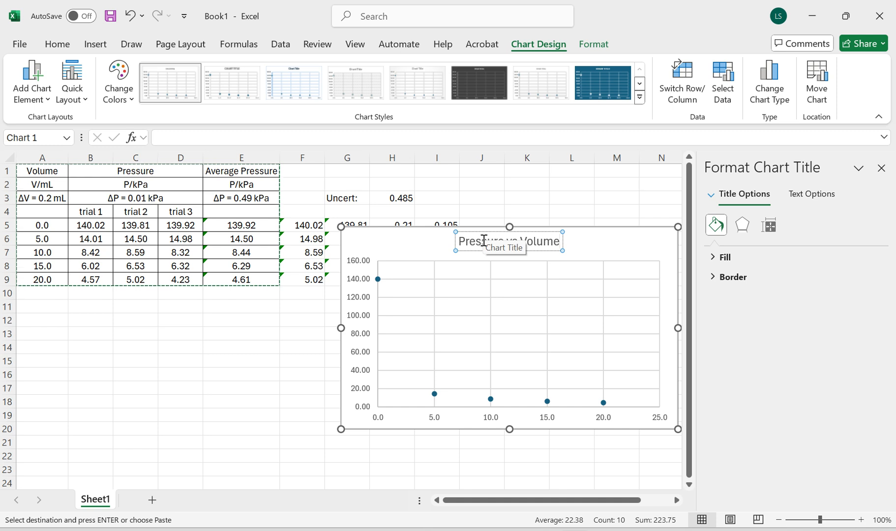
{"action": "left_click", "coordinate": [410, 241]}
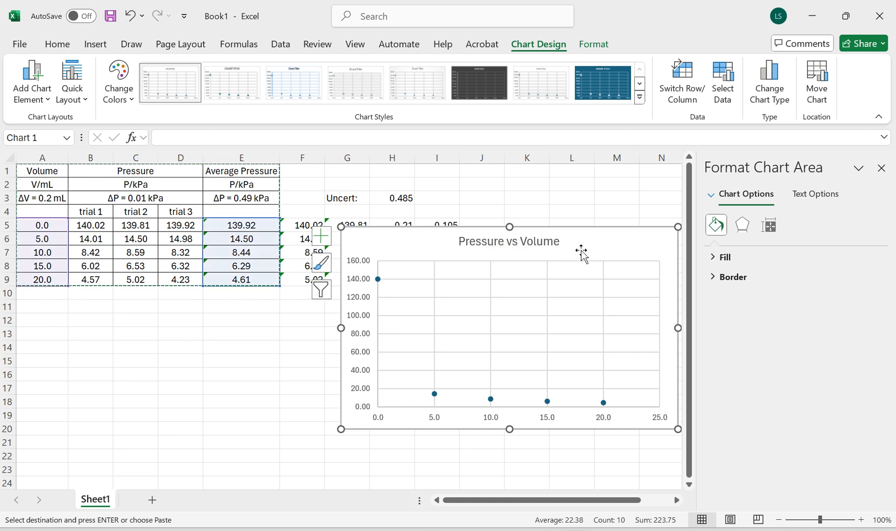
Add a primary horizontal axis title to the chart reading "Volume (mL)"
{"action": "left_click", "coordinate": [44, 91]}
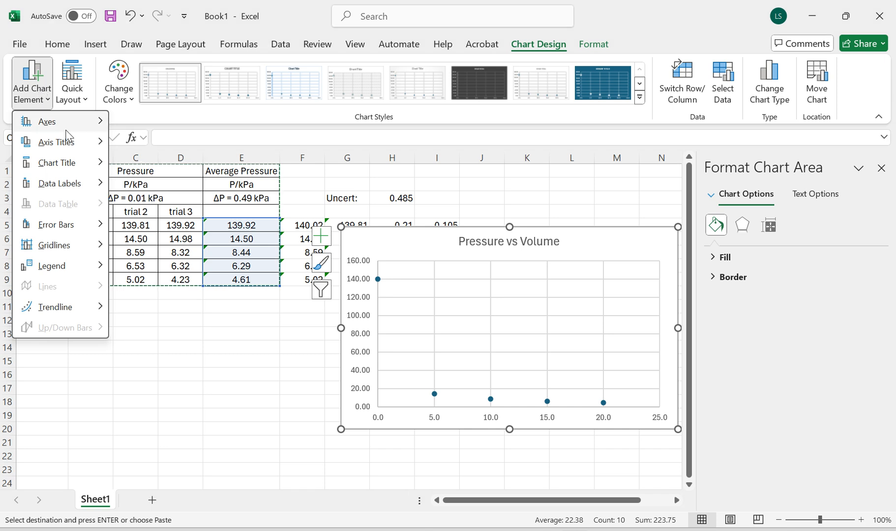
{"action": "mouse_move", "coordinate": [68, 140]}
{"action": "left_click", "coordinate": [187, 151]}
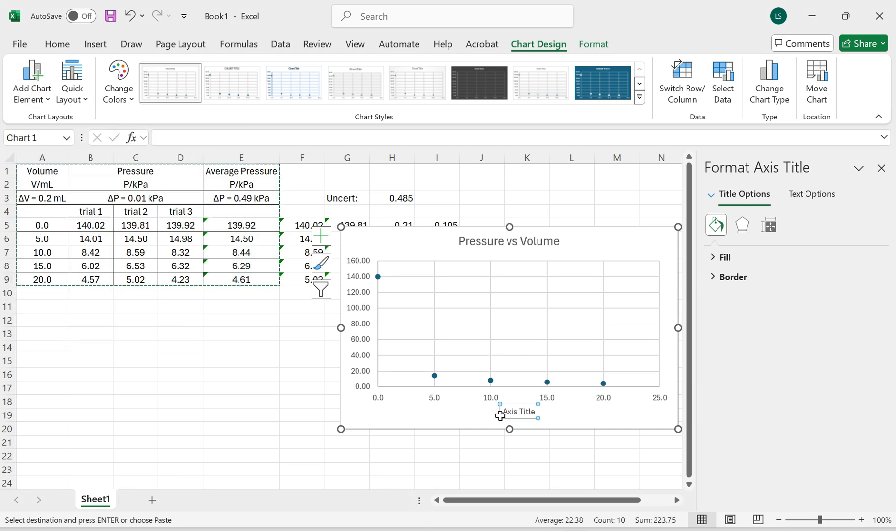
{"action": "triple_click", "coordinate": [507, 412]}
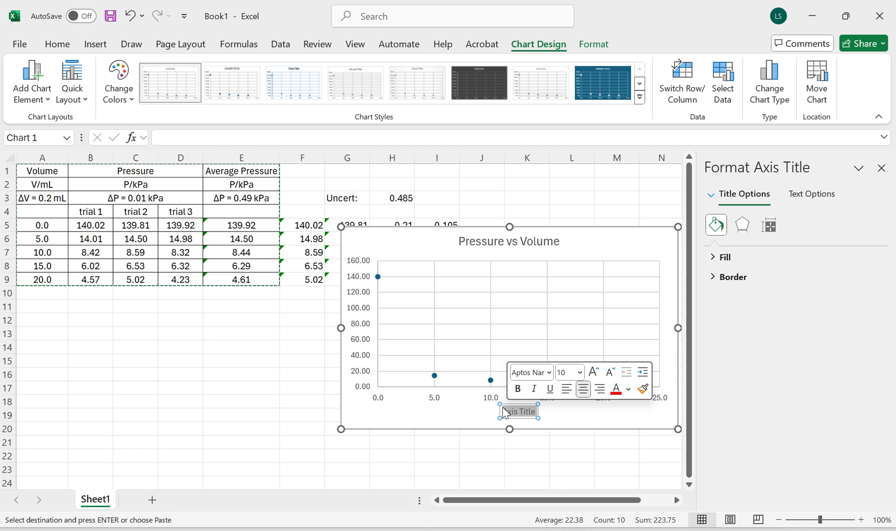
{"action": "type", "text": "Volum"}
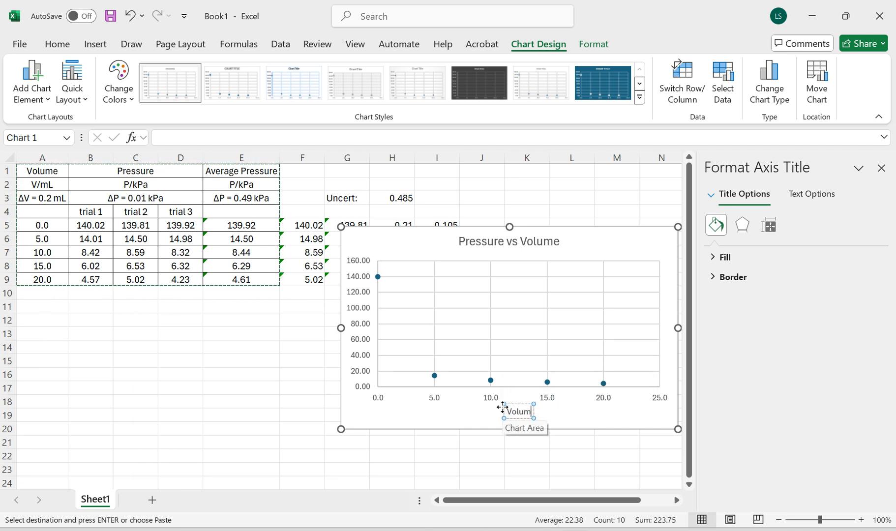
{"action": "type", "text": "e (ml"}
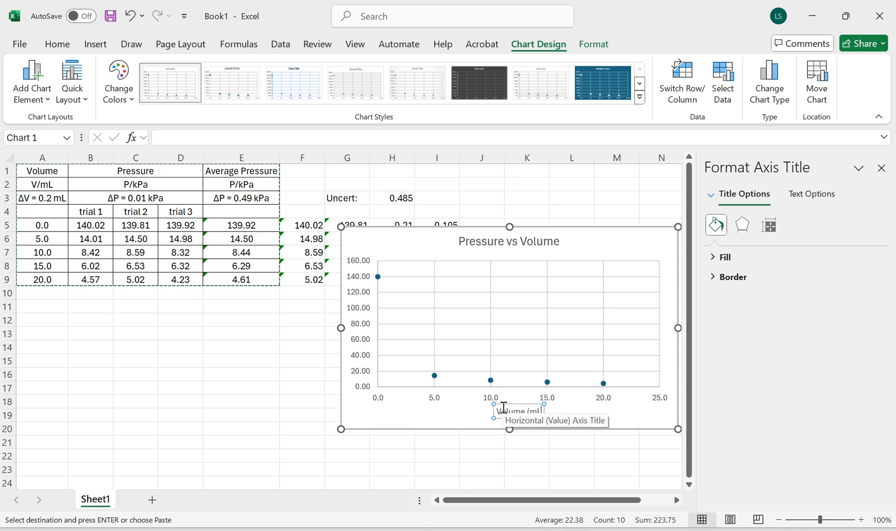
{"action": "key", "text": "BackSpace"}
{"action": "type", "text": "L)"}
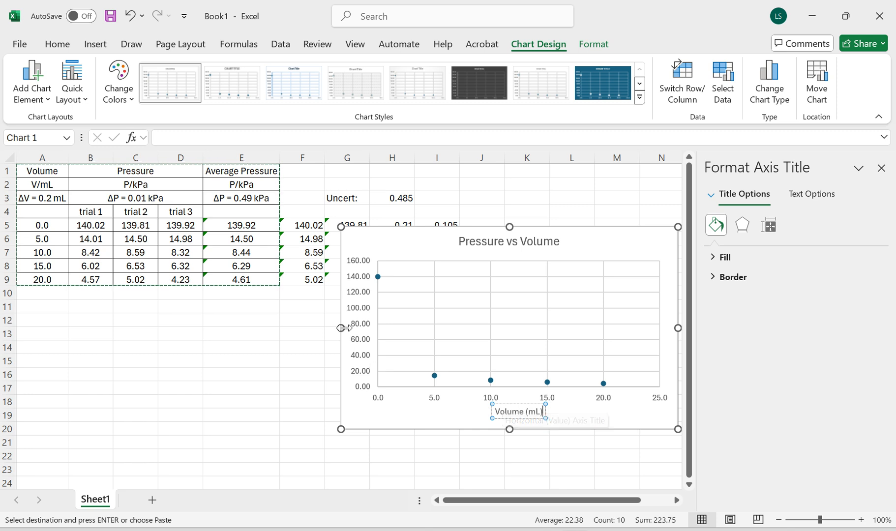
{"action": "left_click", "coordinate": [380, 240]}
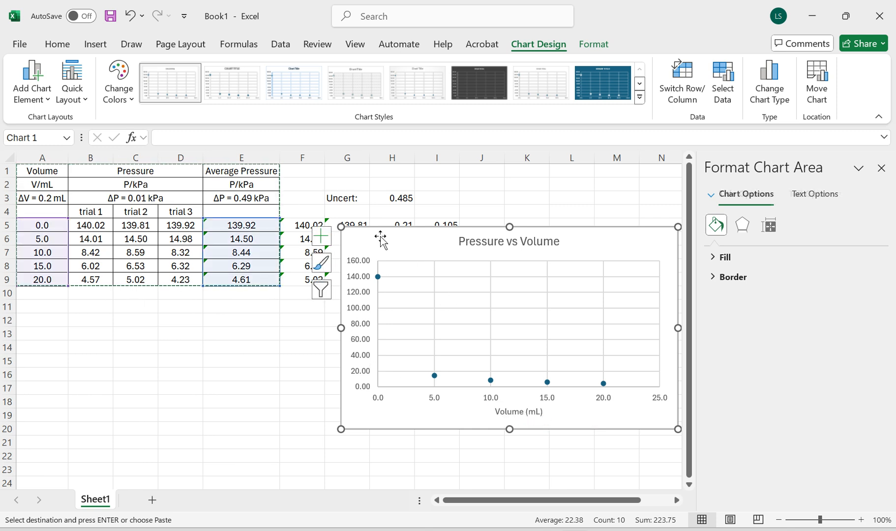
Add a primary vertical axis title reading "Pressure (kPa)" and close the chart formatting pane
{"action": "left_click", "coordinate": [26, 101]}
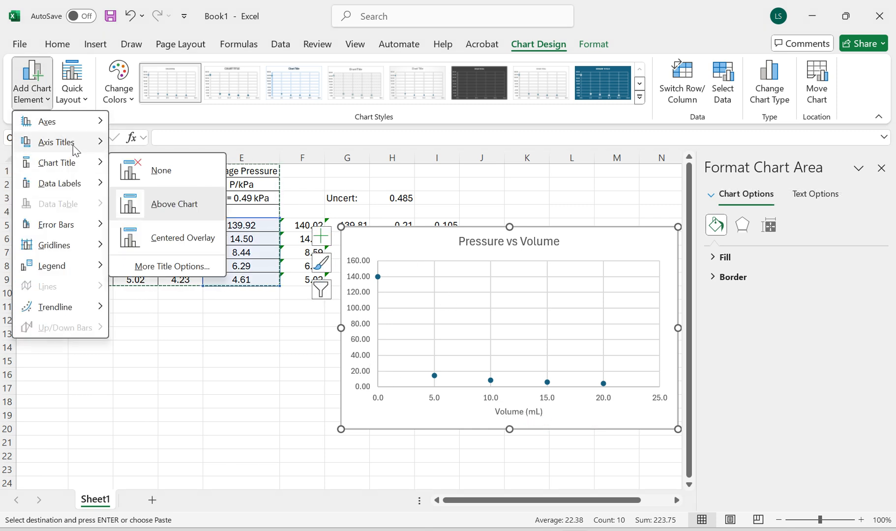
{"action": "mouse_move", "coordinate": [75, 150]}
{"action": "left_click", "coordinate": [180, 183]}
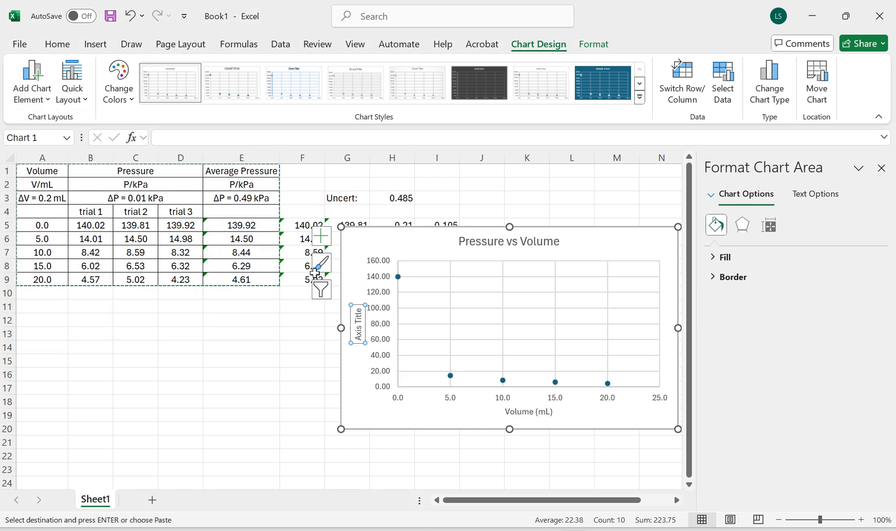
{"action": "triple_click", "coordinate": [361, 328]}
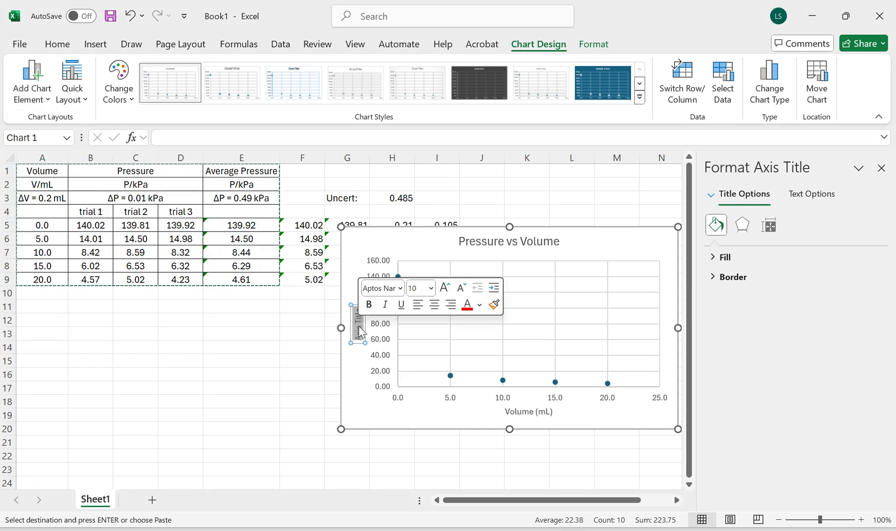
{"action": "type", "text": "Pressure"}
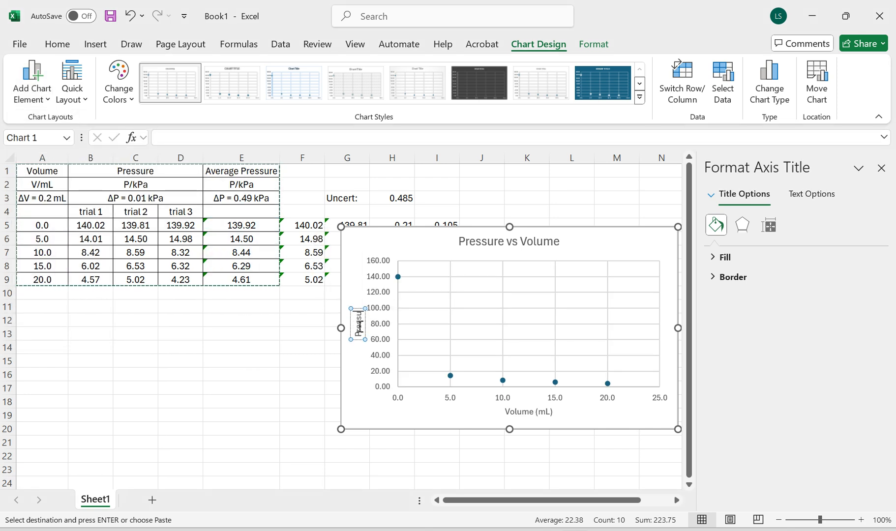
{"action": "type", "text": " (k"}
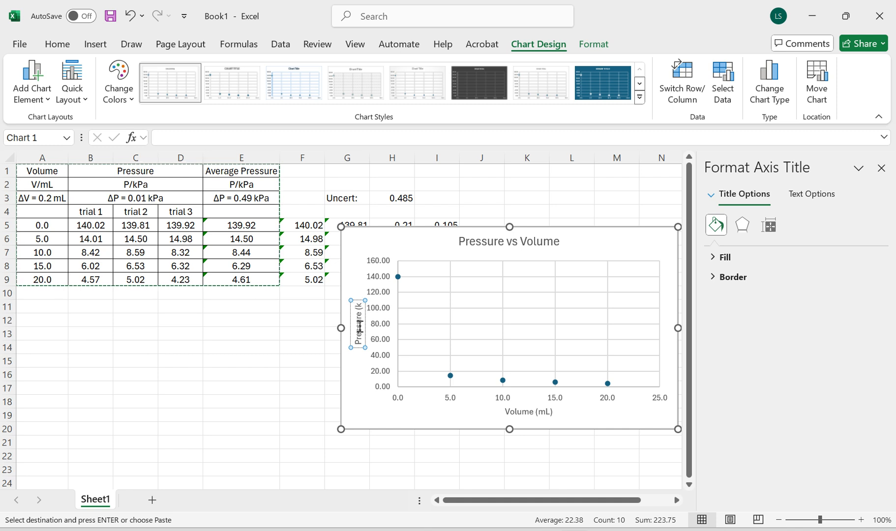
{"action": "type", "text": "Pa))"}
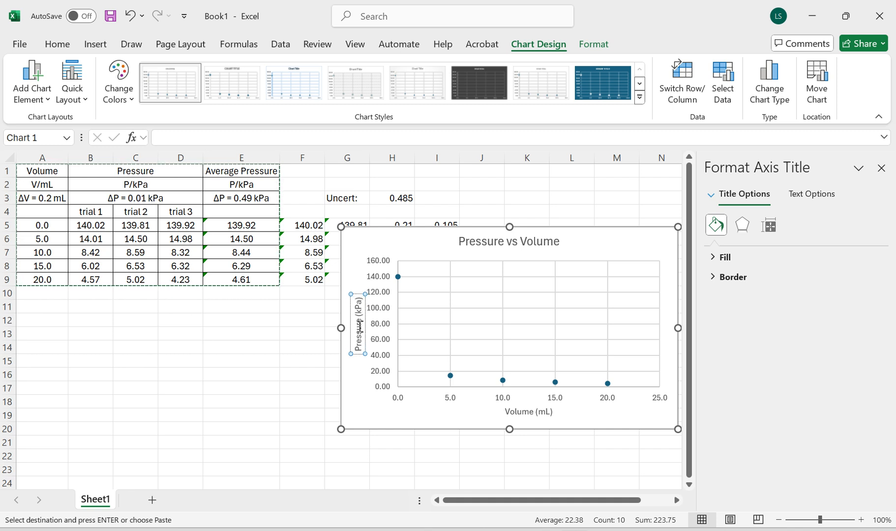
{"action": "left_click", "coordinate": [411, 421]}
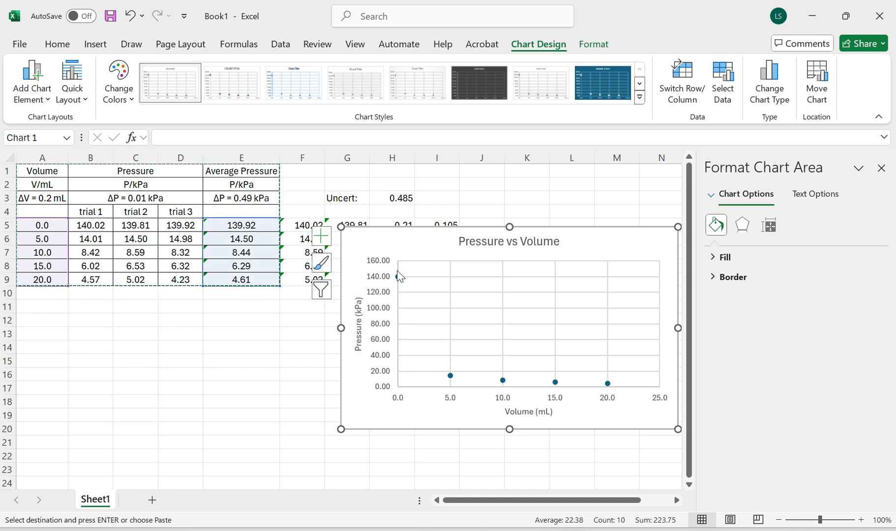
{"action": "left_click", "coordinate": [881, 167]}
Nudge the scatter chart slightly up and add minor gridlines for its horizontal axis
{"action": "left_click_drag", "start_coordinate": [591, 245], "coordinate": [596, 234]}
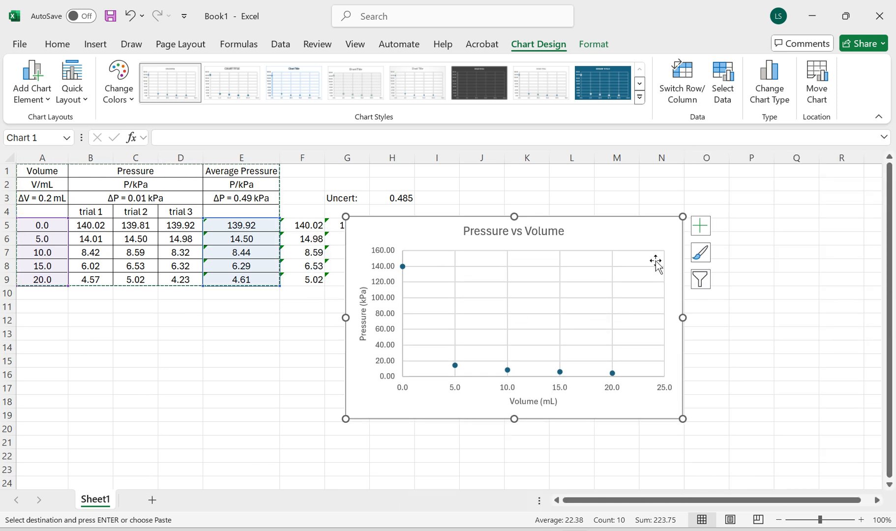
{"action": "right_click", "coordinate": [615, 257]}
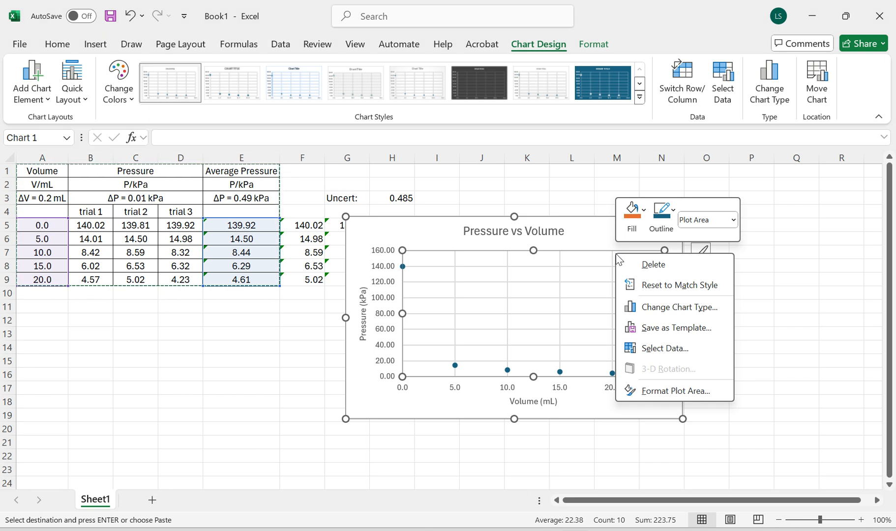
{"action": "left_click", "coordinate": [586, 250]}
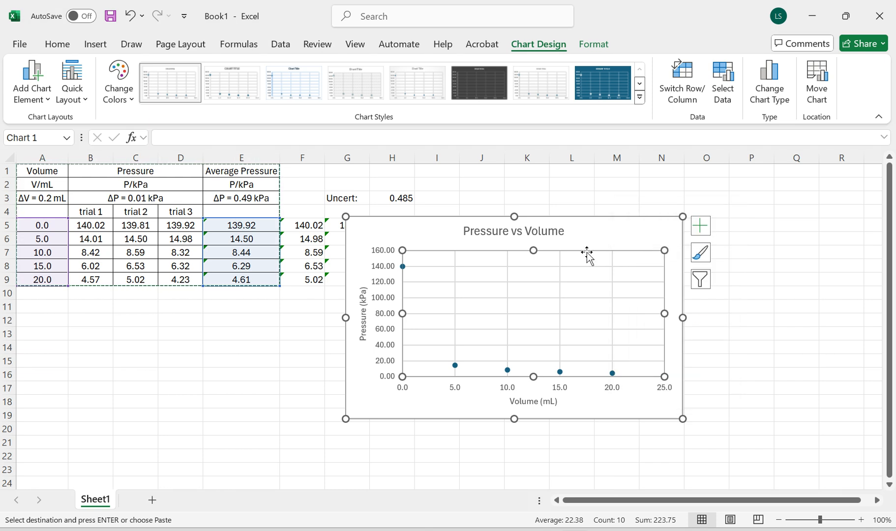
{"action": "right_click", "coordinate": [556, 278]}
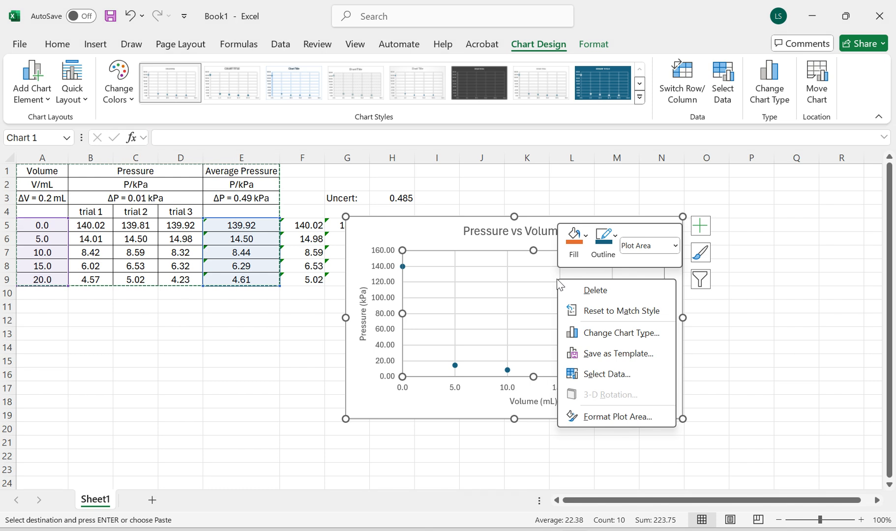
{"action": "left_click", "coordinate": [482, 380]}
{"action": "right_click", "coordinate": [482, 379]}
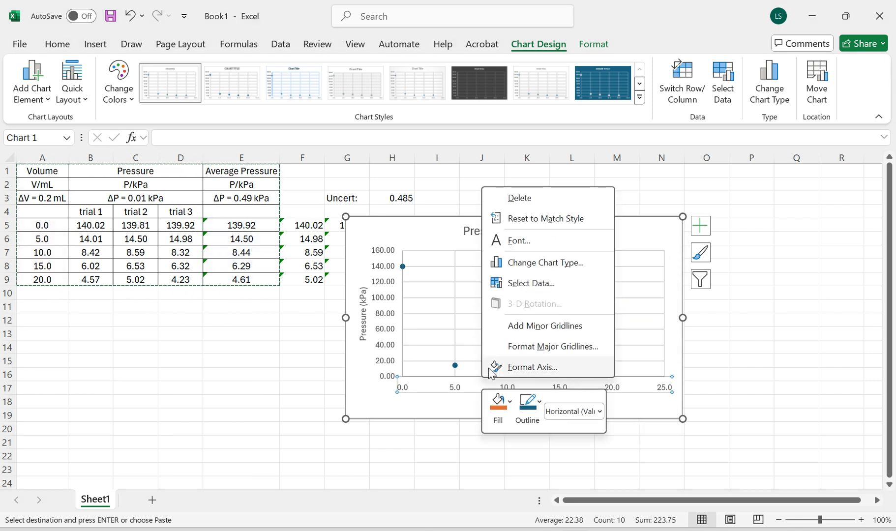
{"action": "left_click", "coordinate": [538, 326]}
Add minor gridlines for the scatter chart's vertical axis
{"action": "left_click", "coordinate": [400, 305]}
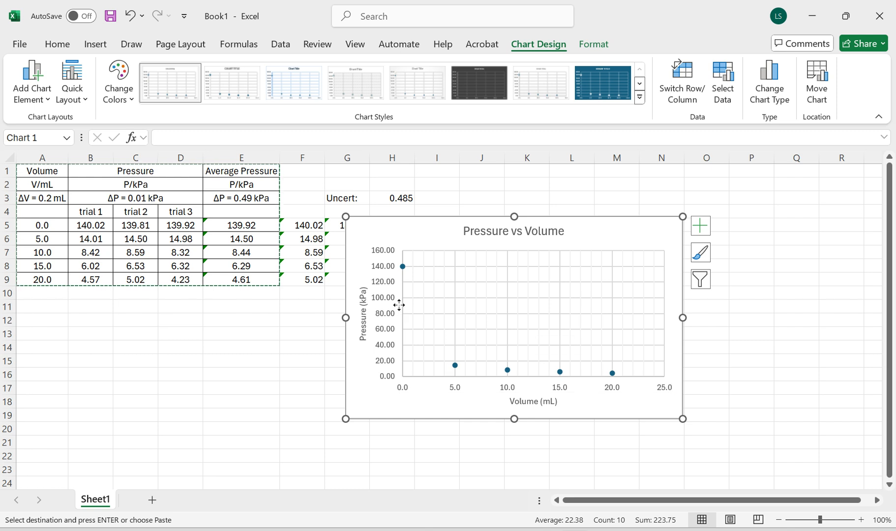
{"action": "right_click", "coordinate": [402, 305]}
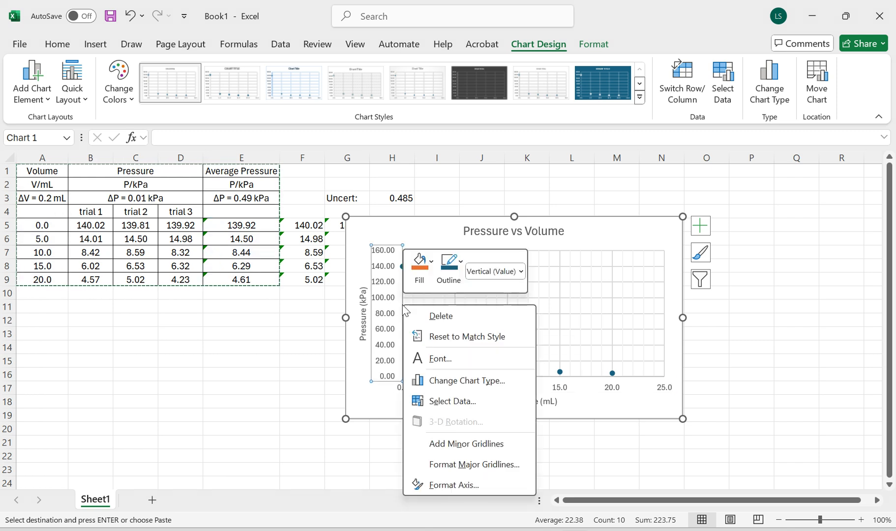
{"action": "left_click", "coordinate": [472, 445]}
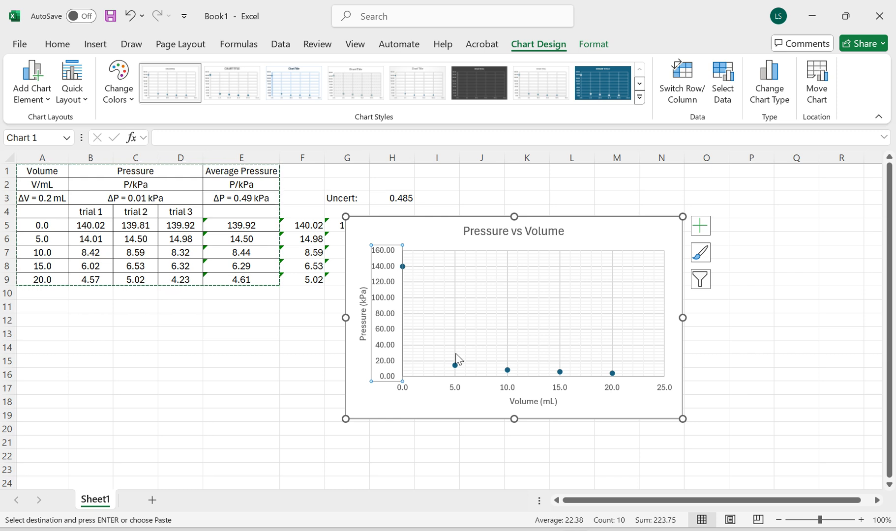
{"action": "left_click", "coordinate": [481, 381]}
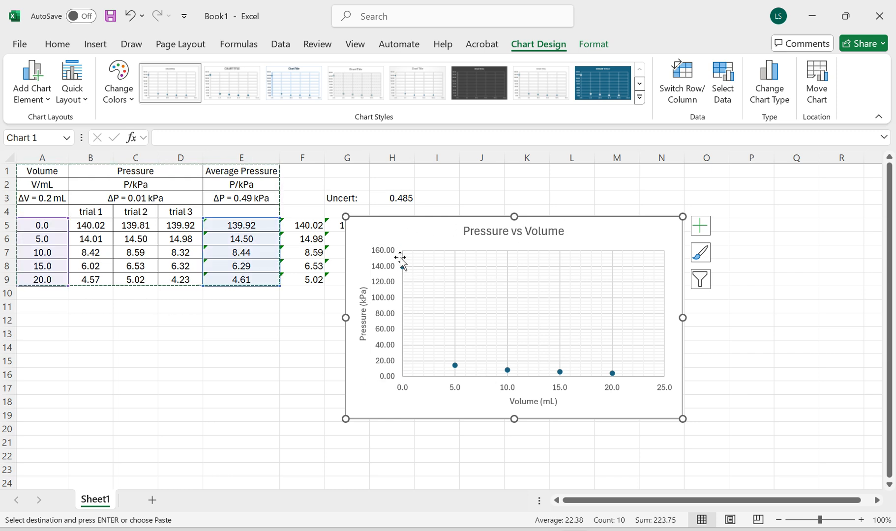
Add error bars to the chart and give the vertical ones custom positive and negative error values of 0.49
{"action": "mouse_move", "coordinate": [403, 268]}
{"action": "left_click", "coordinate": [34, 90]}
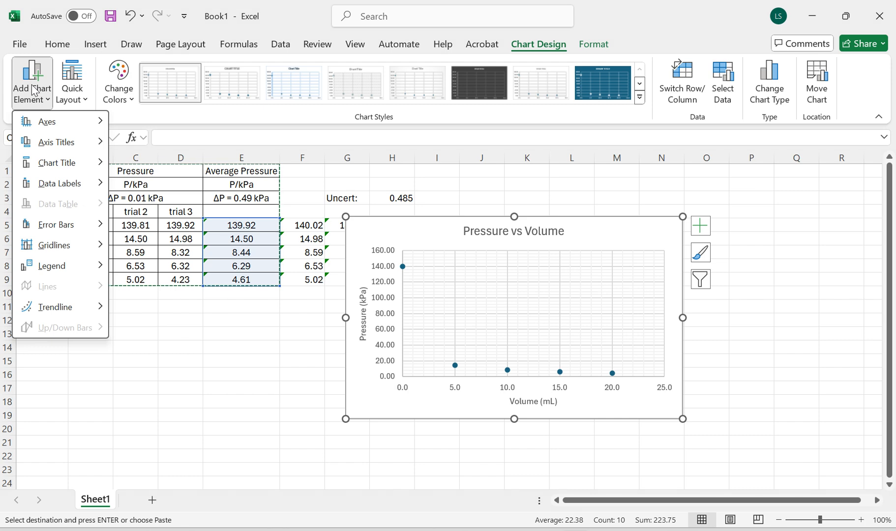
{"action": "mouse_move", "coordinate": [50, 225]}
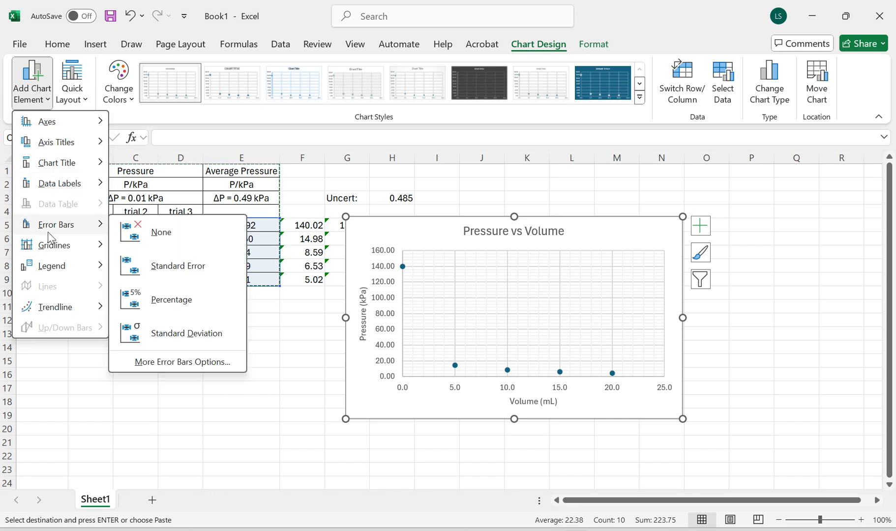
{"action": "left_click", "coordinate": [203, 363]}
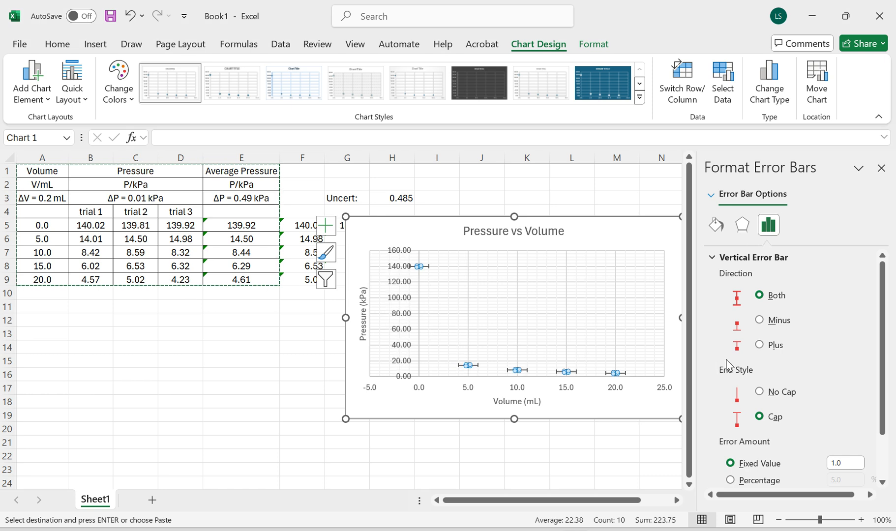
{"action": "scroll", "coordinate": [796, 339], "scroll_direction": "down", "scroll_amount": 2}
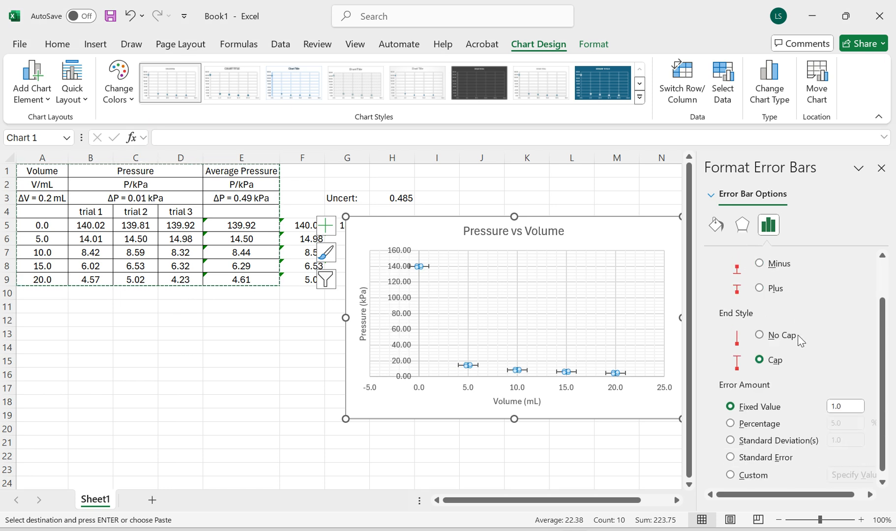
{"action": "left_click", "coordinate": [736, 475]}
{"action": "left_click", "coordinate": [860, 475]}
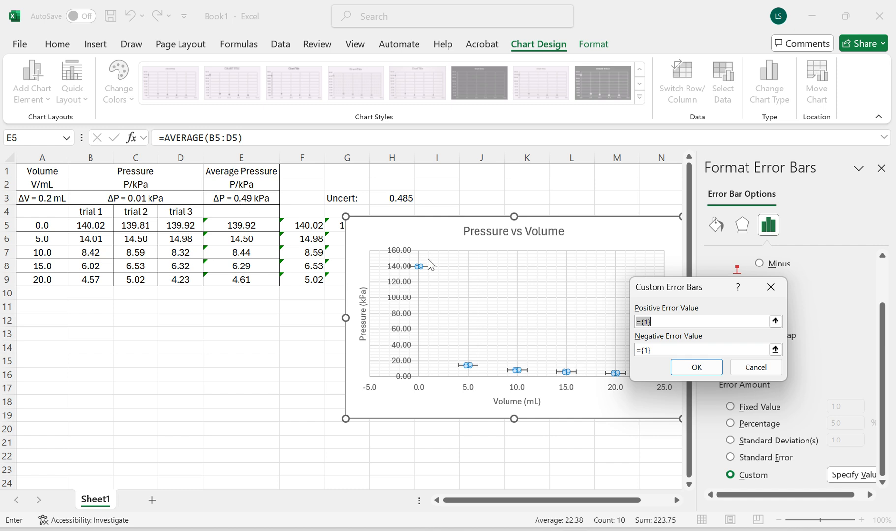
{"action": "type", "text": "0.49"}
{"action": "left_click_drag", "start_coordinate": [655, 348], "coordinate": [631, 349]}
{"action": "type", "text": "0"}
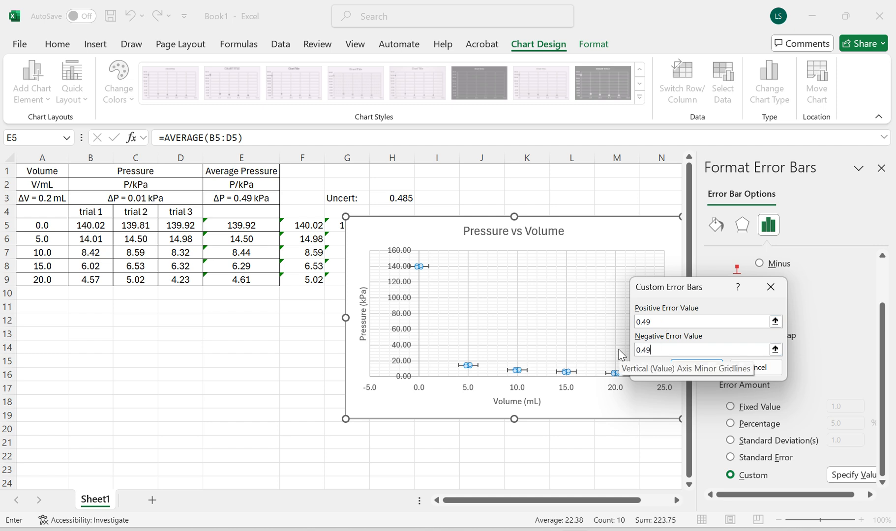
{"action": "left_click", "coordinate": [695, 367]}
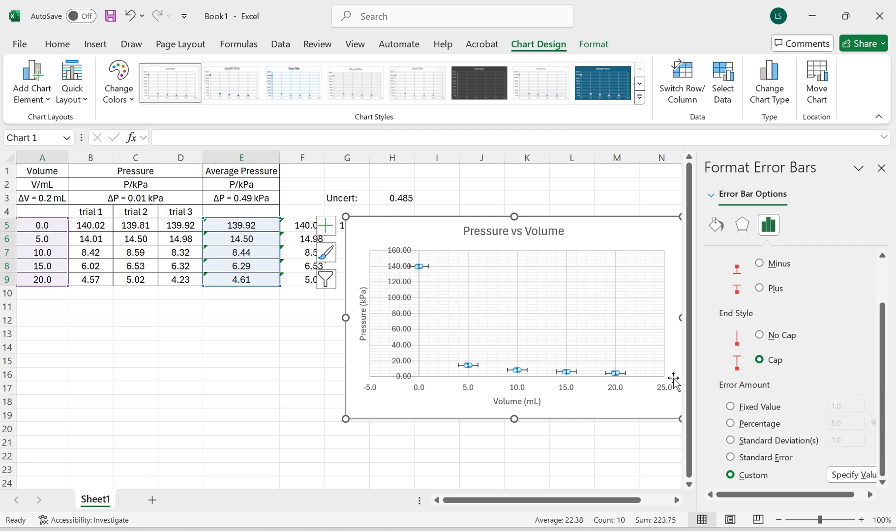
Delete the chart's horizontal error bars and move the chart to just below row 5, over columns F to M
{"action": "left_click", "coordinate": [477, 365]}
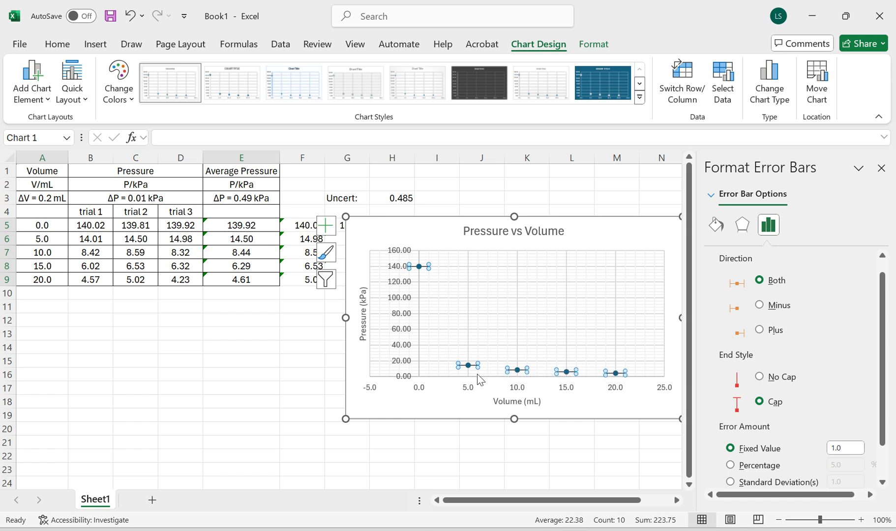
{"action": "key", "text": "Delete"}
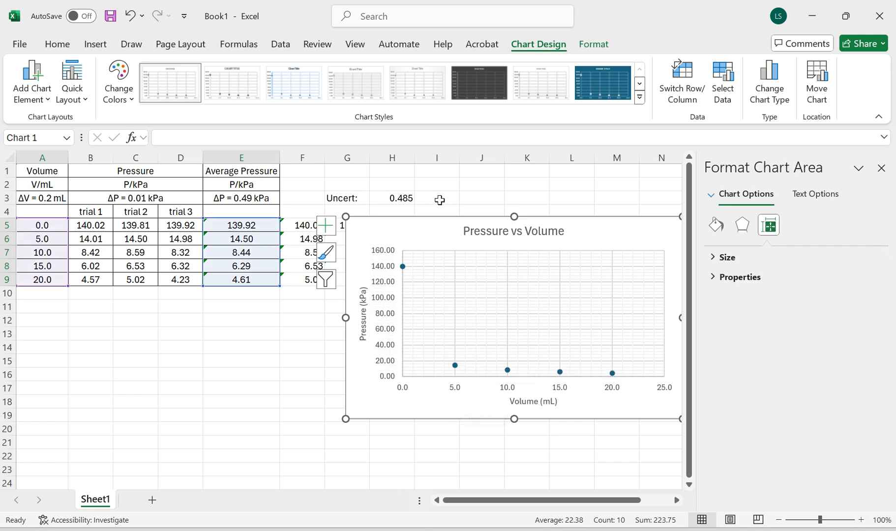
{"action": "left_click_drag", "start_coordinate": [428, 221], "coordinate": [431, 199]}
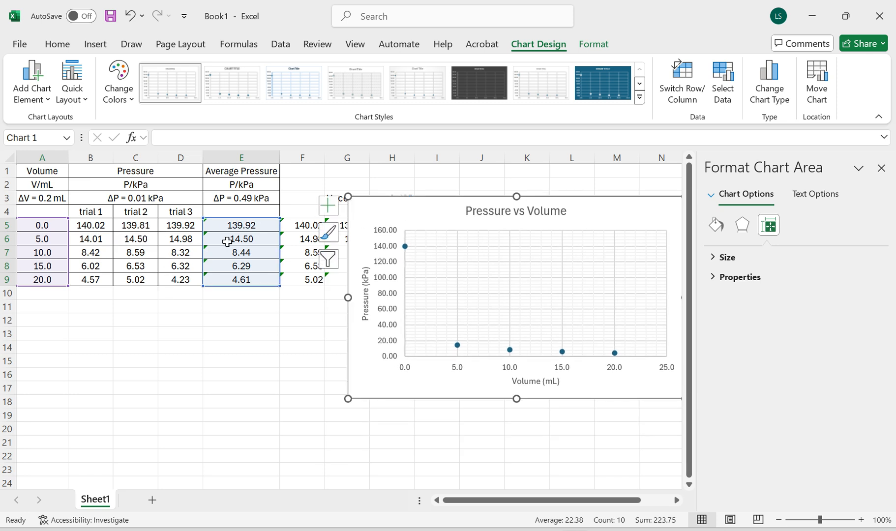
{"action": "left_click_drag", "start_coordinate": [386, 200], "coordinate": [339, 238]}
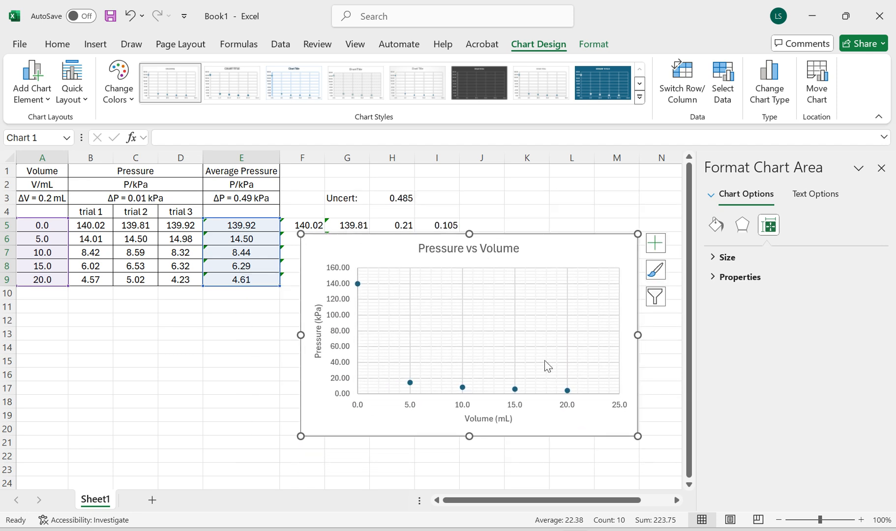
Copy the whole scatter chart and paste it as a picture below the data table in the Word document
{"action": "right_click", "coordinate": [574, 253]}
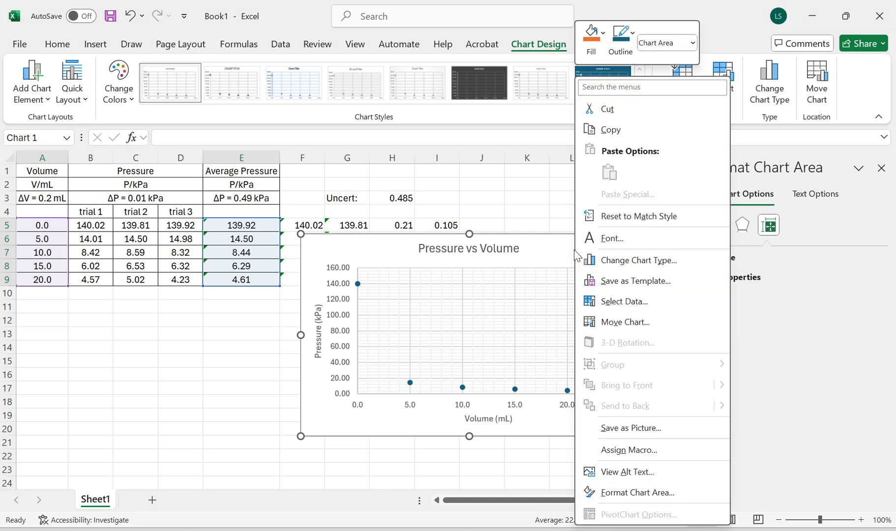
{"action": "left_click", "coordinate": [621, 131]}
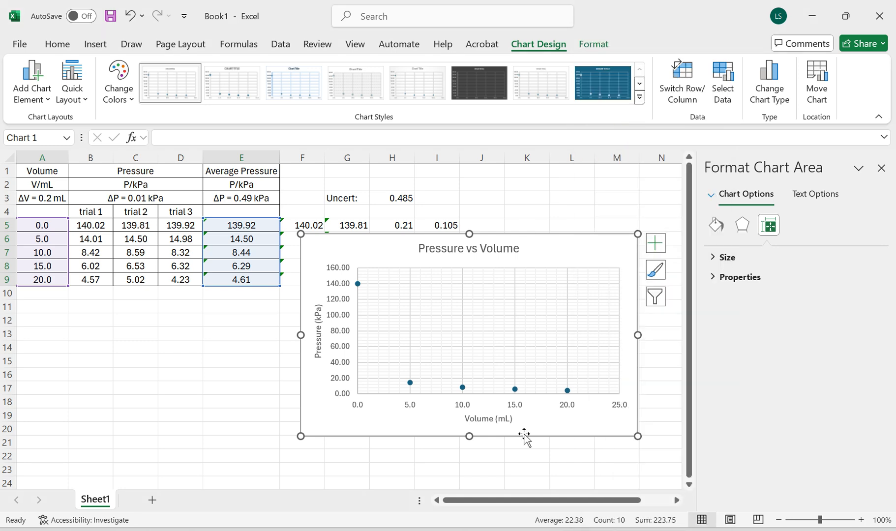
{"action": "key", "text": "alt+Tab"}
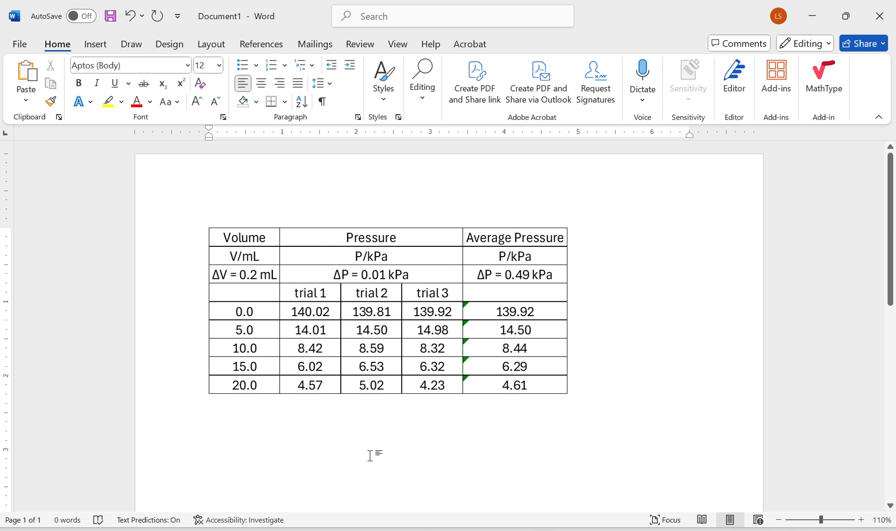
{"action": "right_click", "coordinate": [341, 430]}
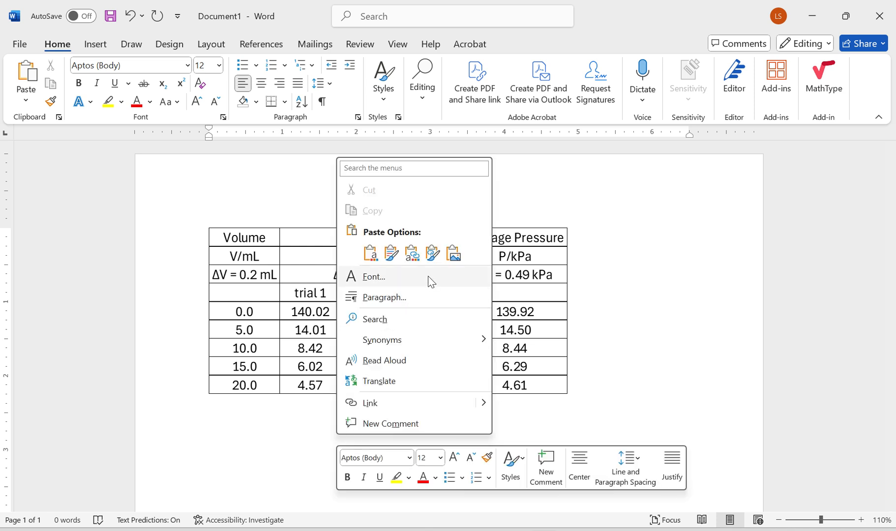
{"action": "left_click", "coordinate": [456, 254]}
{"action": "scroll", "coordinate": [659, 450], "scroll_direction": "down", "scroll_amount": 3}
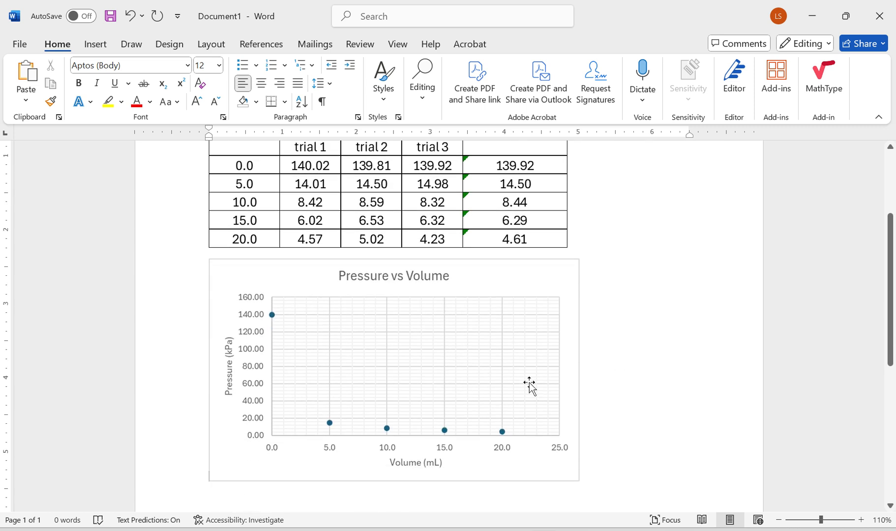
Enlarge the pasted chart picture slightly, keeping its proportions
{"action": "left_click", "coordinate": [530, 383]}
{"action": "scroll", "coordinate": [632, 460], "scroll_direction": "down", "scroll_amount": 2}
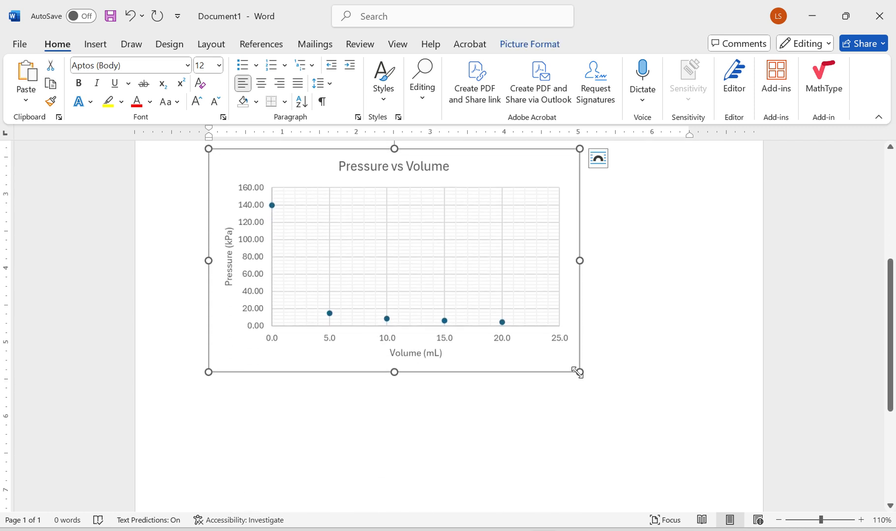
{"action": "mouse_move", "coordinate": [578, 373]}
{"action": "left_mouse_down"}
{"action": "mouse_move", "coordinate": [595, 382]}
{"action": "mouse_move", "coordinate": [582, 375]}
{"action": "left_mouse_up"}
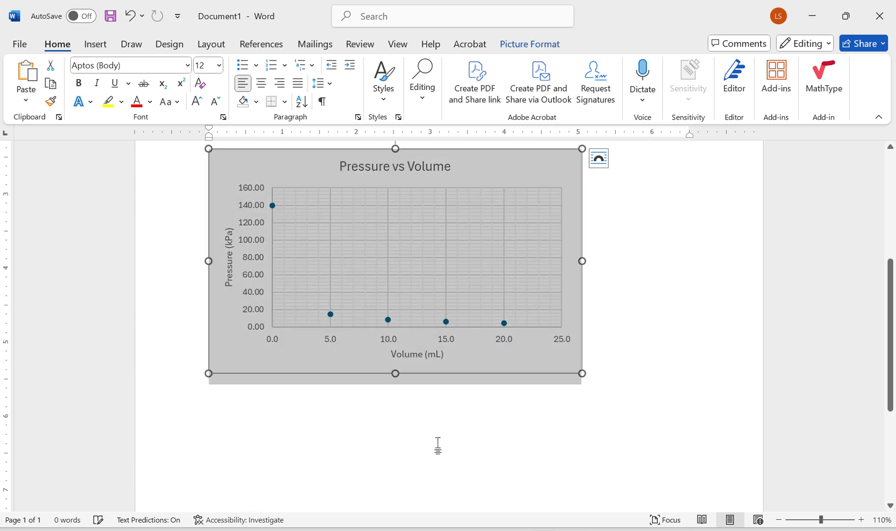
Below the chart picture, write "Graph shows inverse relationship. So I will inverse dependent variable to get it linear." and return to the Excel workbook
{"action": "left_click", "coordinate": [620, 378]}
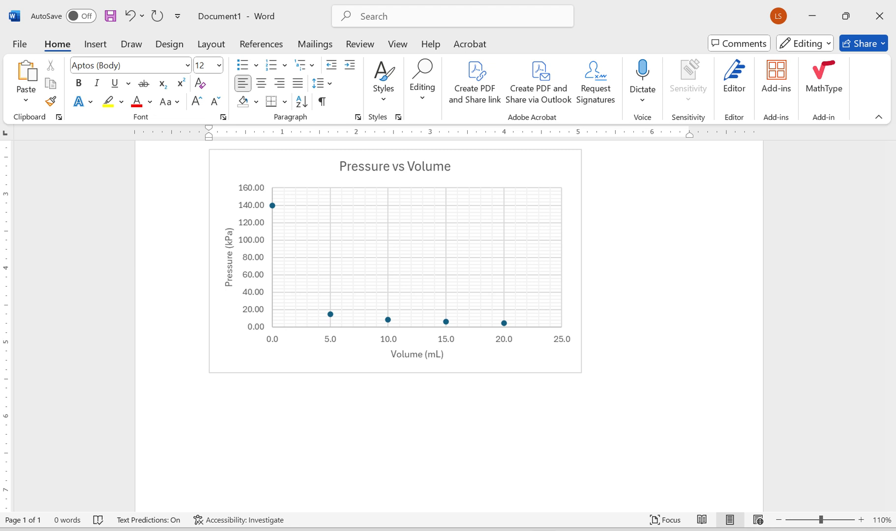
{"action": "type", "text": "Graph shows"}
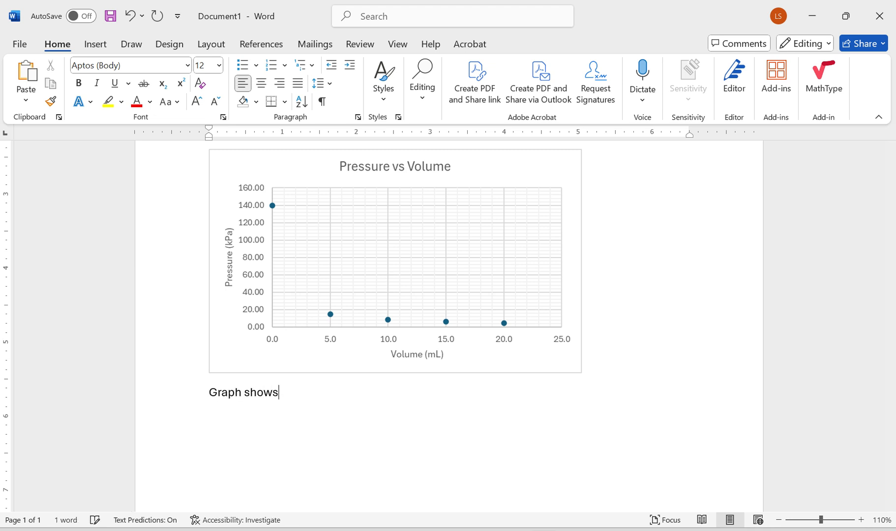
{"action": "type", "text": " inverse relatio"}
{"action": "key", "text": "Tab"}
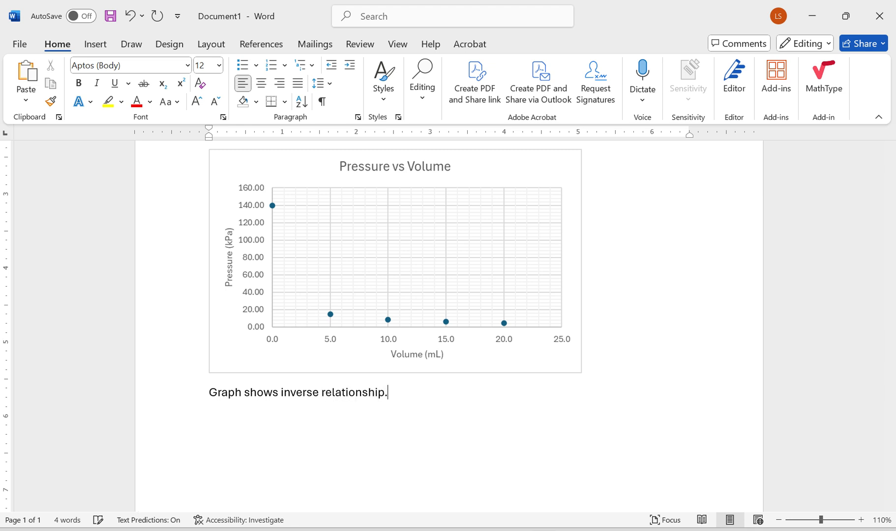
{"action": "type", "text": ". So I will inverse"}
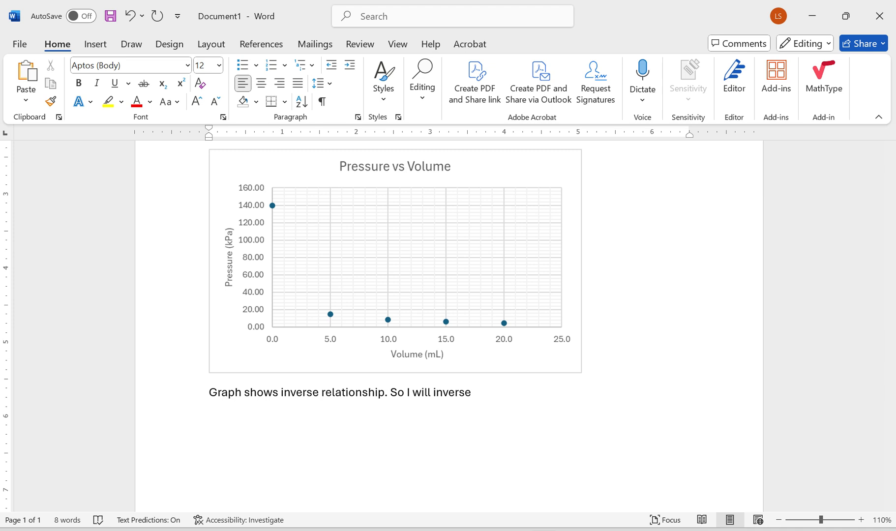
{"action": "type", "text": " dependent variable "}
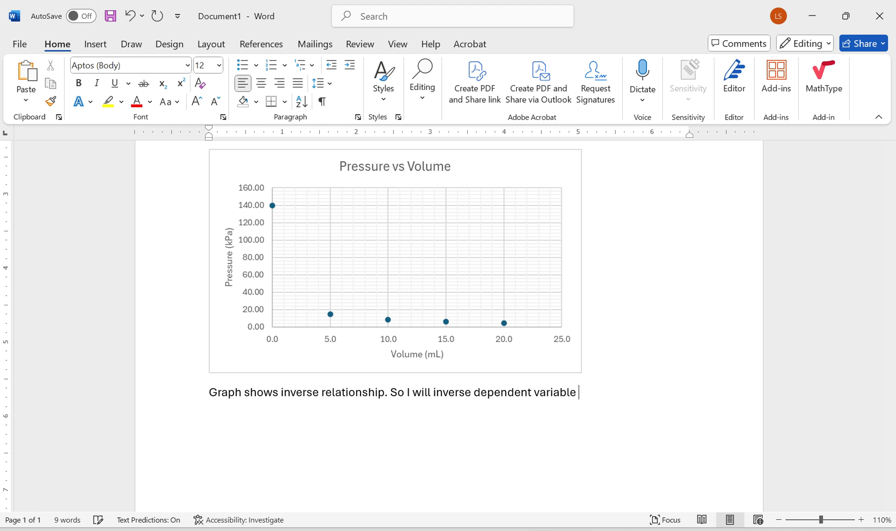
{"action": "type", "text": "to "}
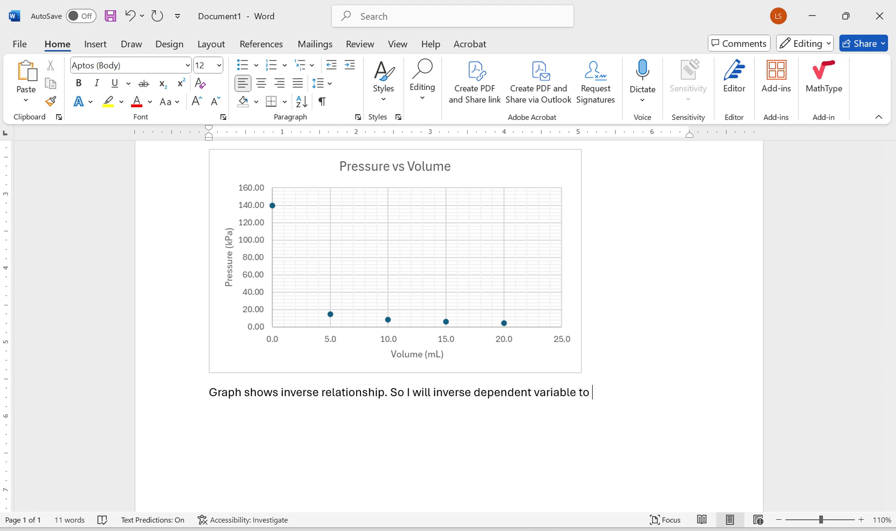
{"action": "type", "text": "get it linear."}
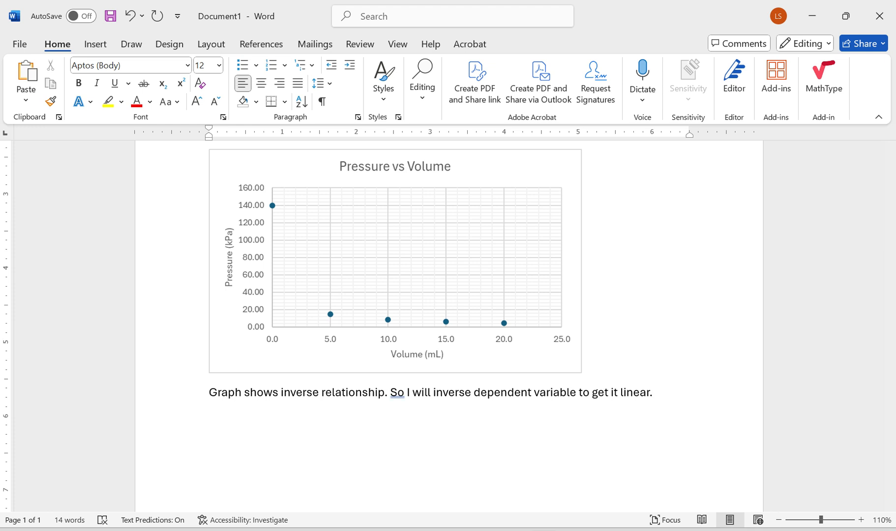
{"action": "left_click", "coordinate": [574, 505]}
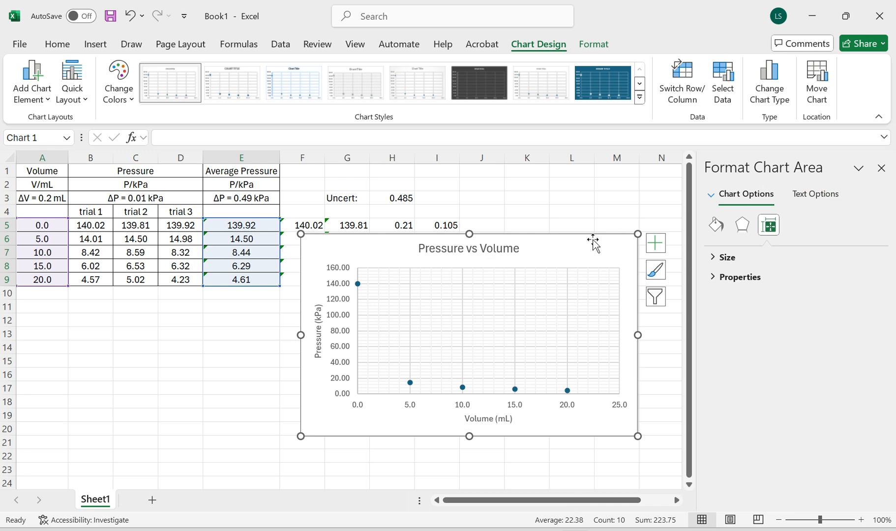
Close the chart formatting pane and move the Pressure vs Volume chart clear of the helper calculations, over columns J to R from row 1
{"action": "left_click", "coordinate": [880, 168]}
{"action": "scroll", "coordinate": [674, 312], "scroll_direction": "down", "scroll_amount": 3}
{"action": "scroll", "coordinate": [635, 326], "scroll_direction": "up", "scroll_amount": 2}
{"action": "scroll", "coordinate": [619, 342], "scroll_direction": "up", "scroll_amount": 1}
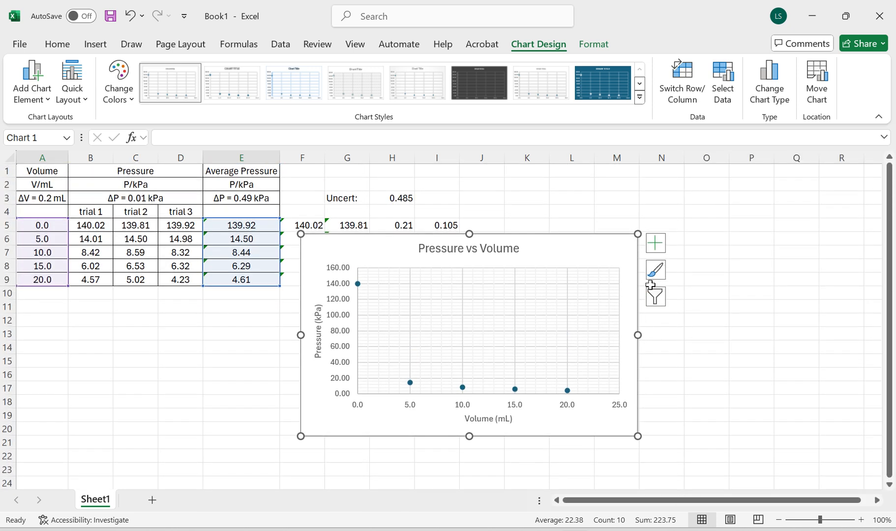
{"action": "left_click_drag", "start_coordinate": [636, 306], "coordinate": [778, 244]}
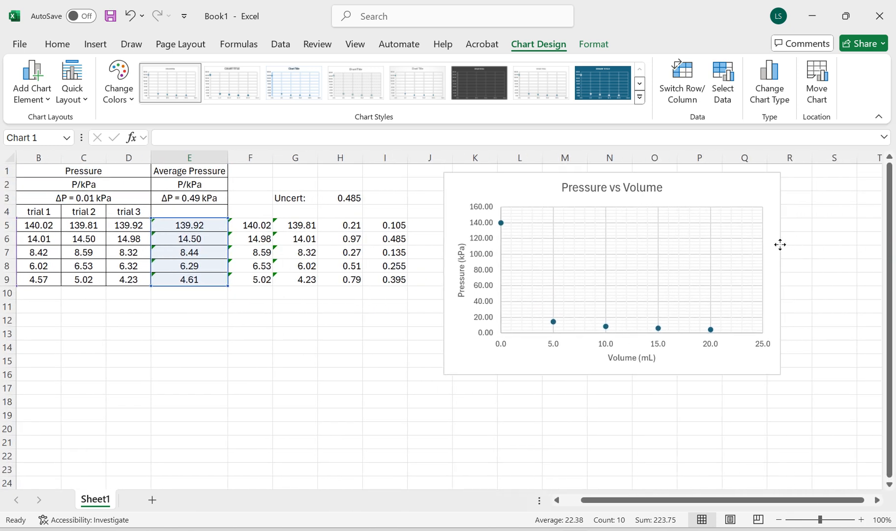
{"action": "left_click", "coordinate": [591, 503]}
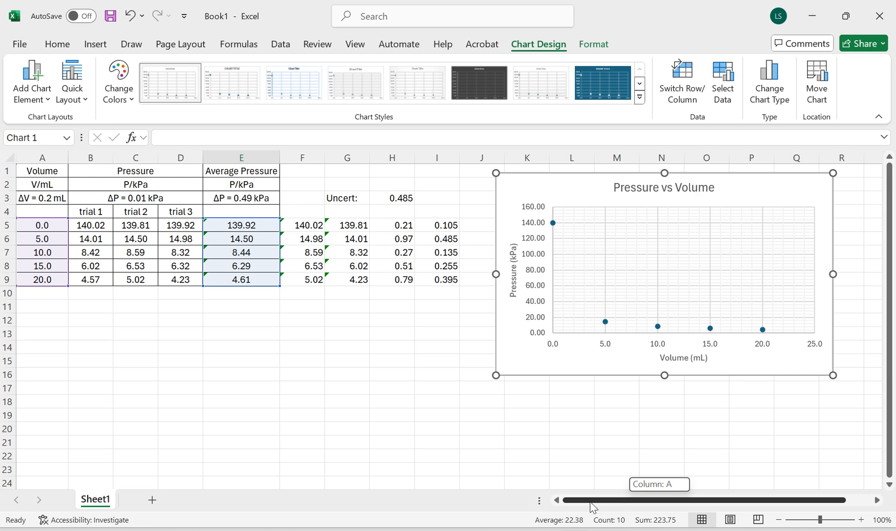
{"action": "left_click", "coordinate": [141, 373]}
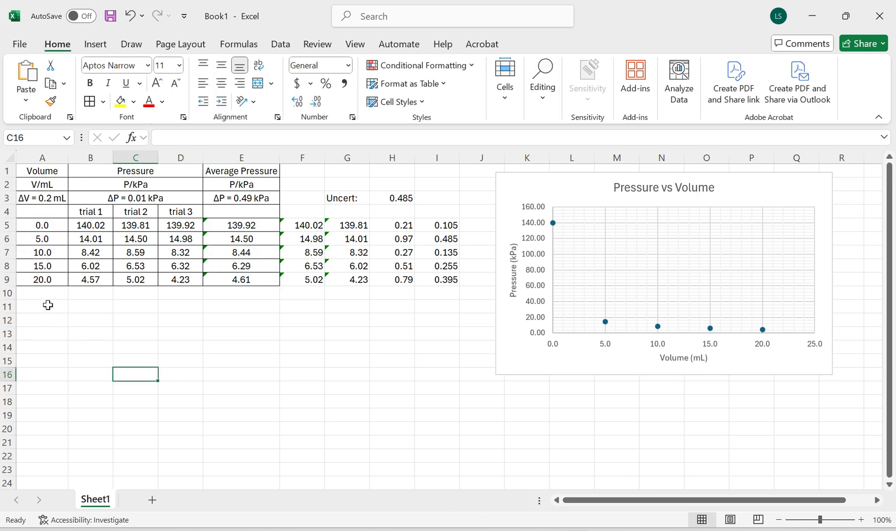
Copy the volume column with its headings, A1:A9, to a new table starting at cell A14
{"action": "left_click", "coordinate": [46, 304]}
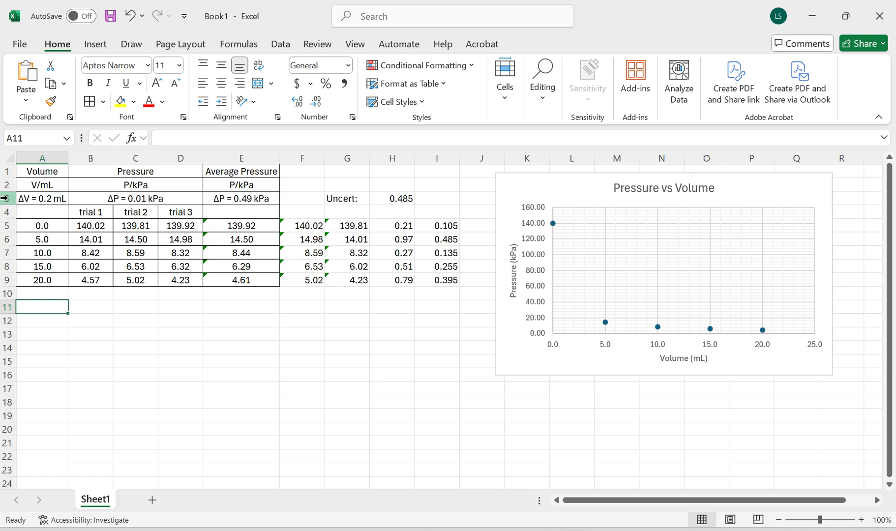
{"action": "left_click", "coordinate": [44, 330]}
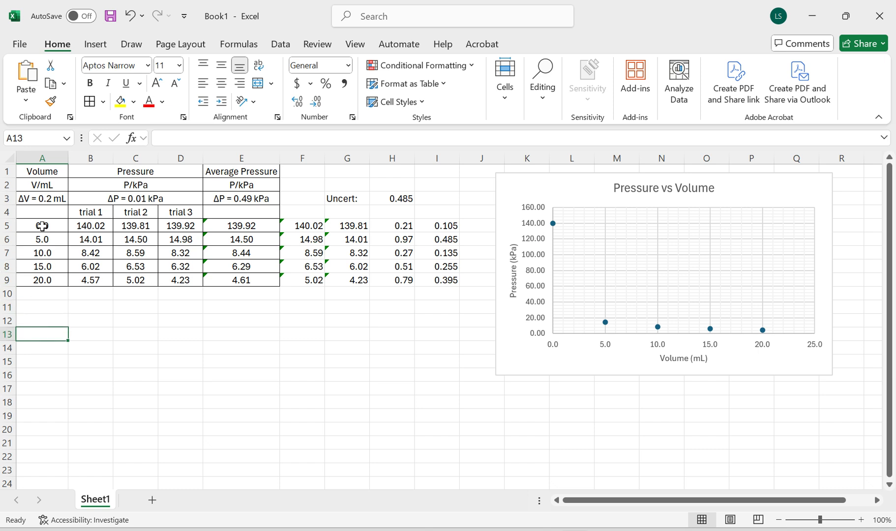
{"action": "left_click_drag", "start_coordinate": [42, 171], "coordinate": [43, 276]}
{"action": "key", "text": "ctrl+c"}
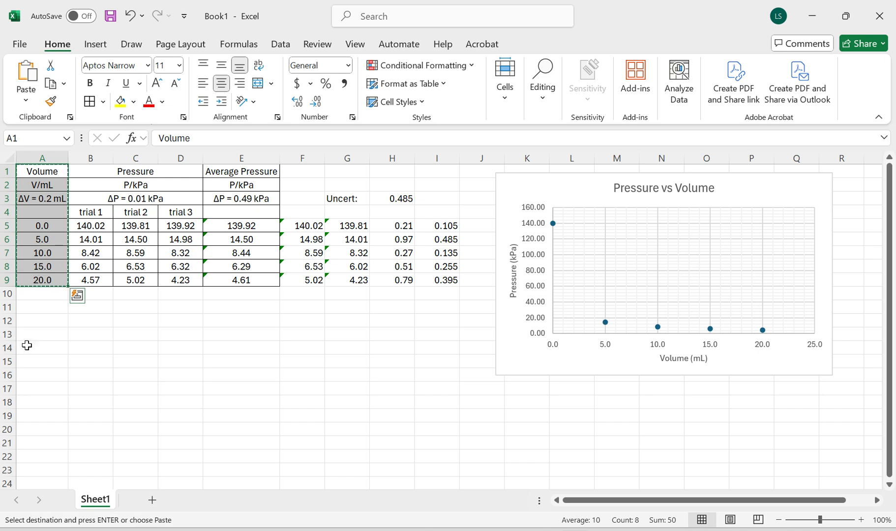
{"action": "left_click", "coordinate": [27, 346]}
{"action": "key", "text": "ctrl+v"}
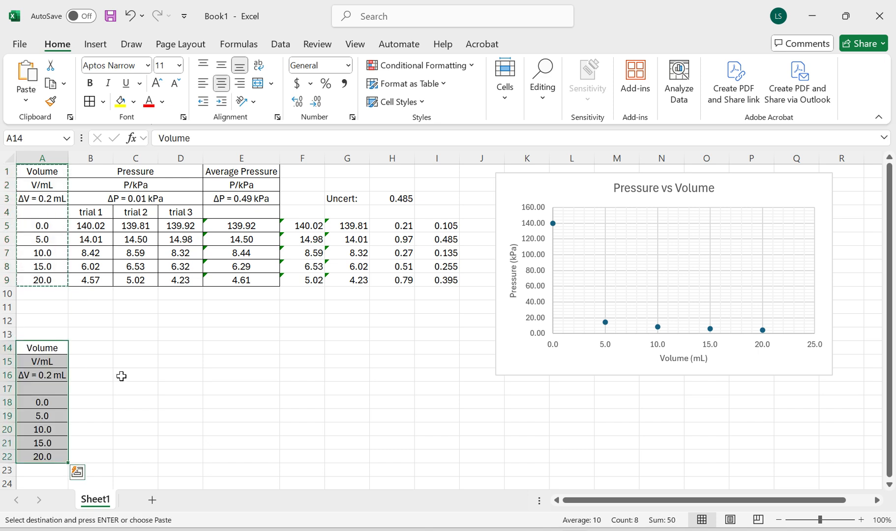
Enter the heading "Inverse Pressure" in cell B14, beside the copied volume column
{"action": "left_click", "coordinate": [89, 349]}
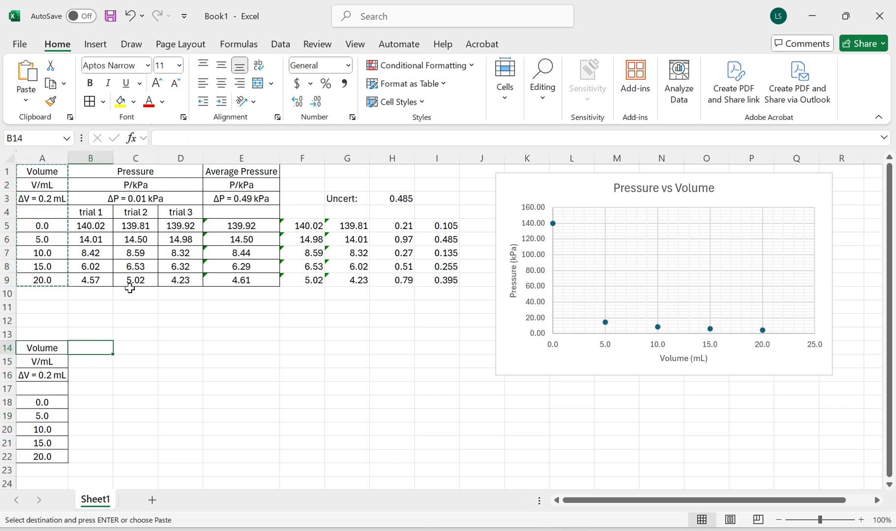
{"action": "type", "text": "P"}
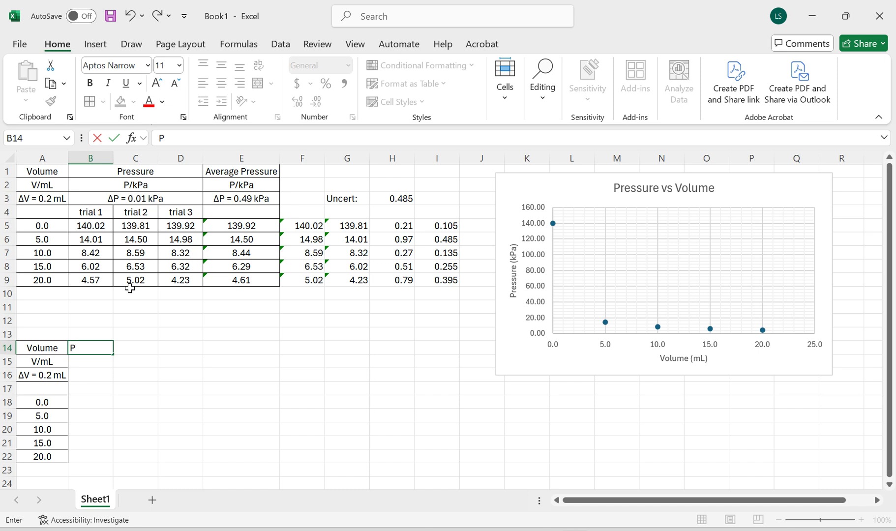
{"action": "type", "text": "nverse Press"}
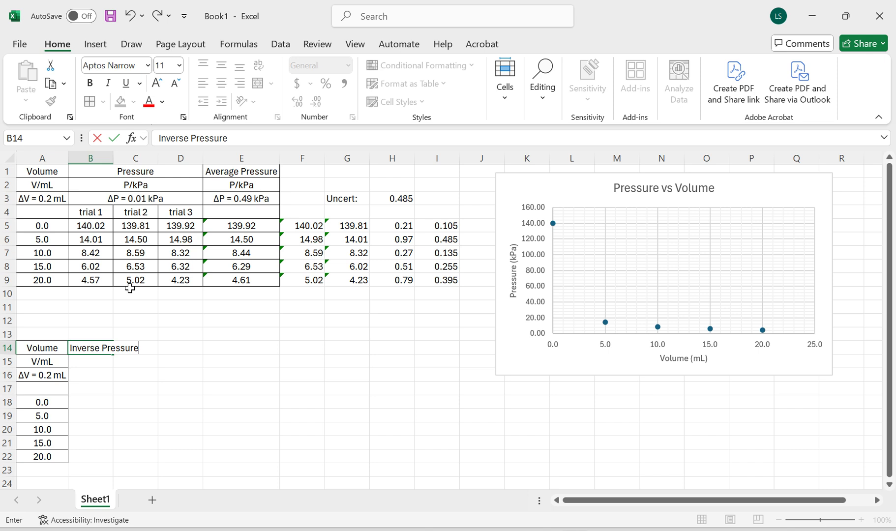
Enter the headings Inverse Pressure in B14 and (1/P) / (1/kPa) in B15
{"action": "type", "text": "ure"}
{"action": "key", "text": "Return"}
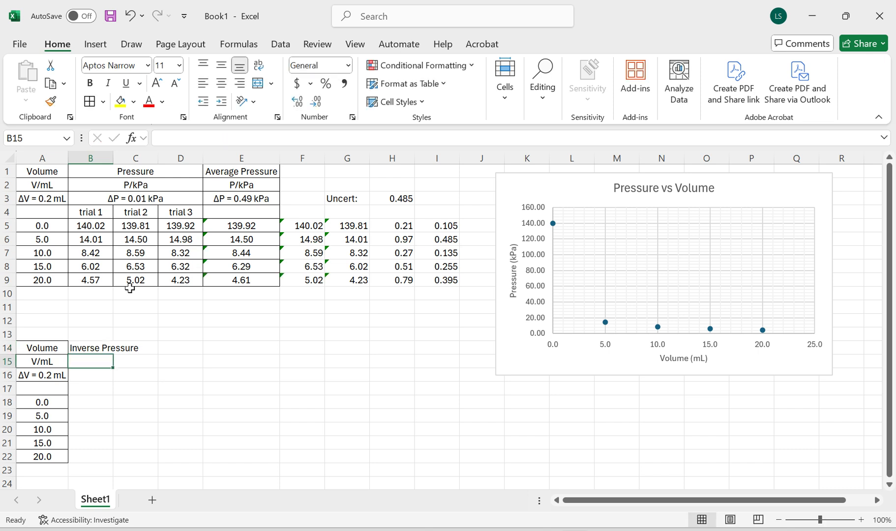
{"action": "type", "text": "P) / (1/kPa)"}
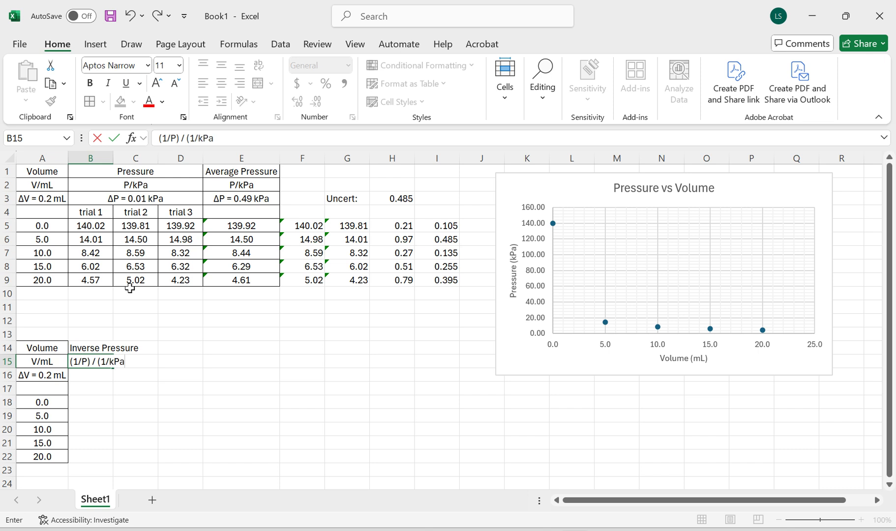
{"action": "key", "text": "Return"}
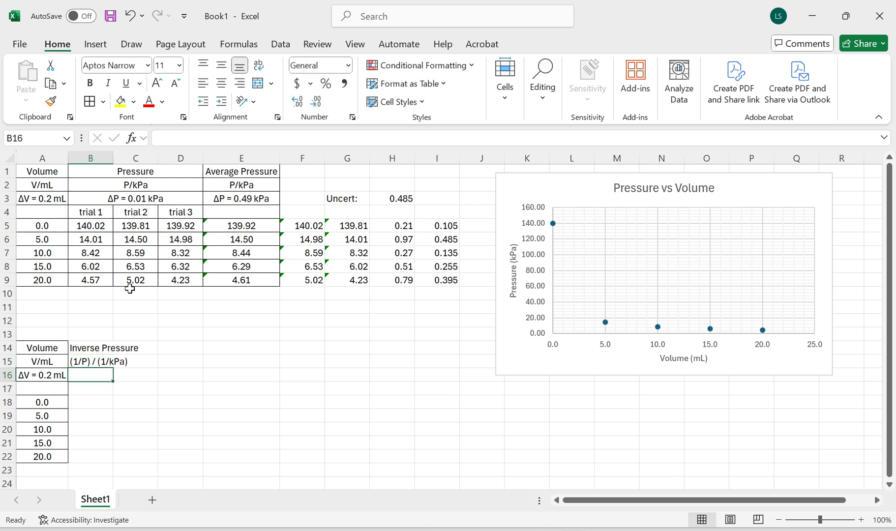
Copy the volume uncertainty label from A16 into B16 beneath the inverse pressure unit heading
{"action": "left_click", "coordinate": [38, 376]}
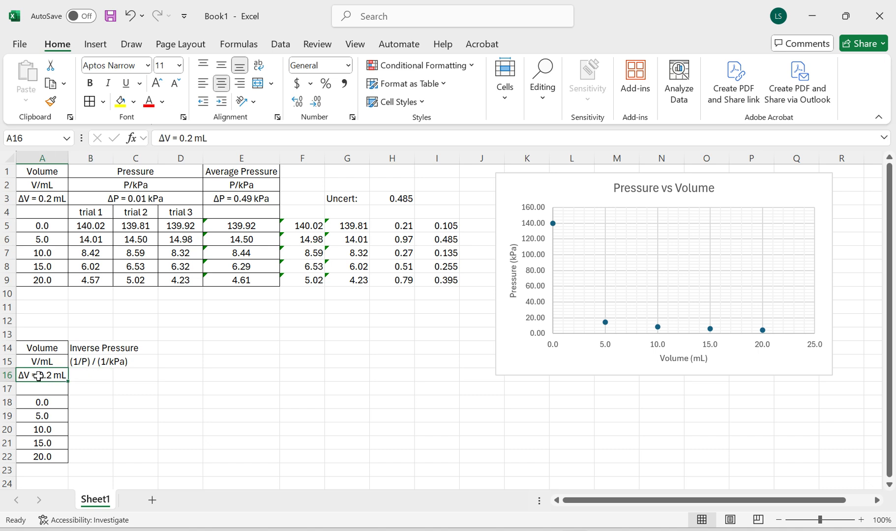
{"action": "key", "text": "ctrl+c"}
{"action": "left_click", "coordinate": [86, 377]}
{"action": "key", "text": "ctrl+v"}
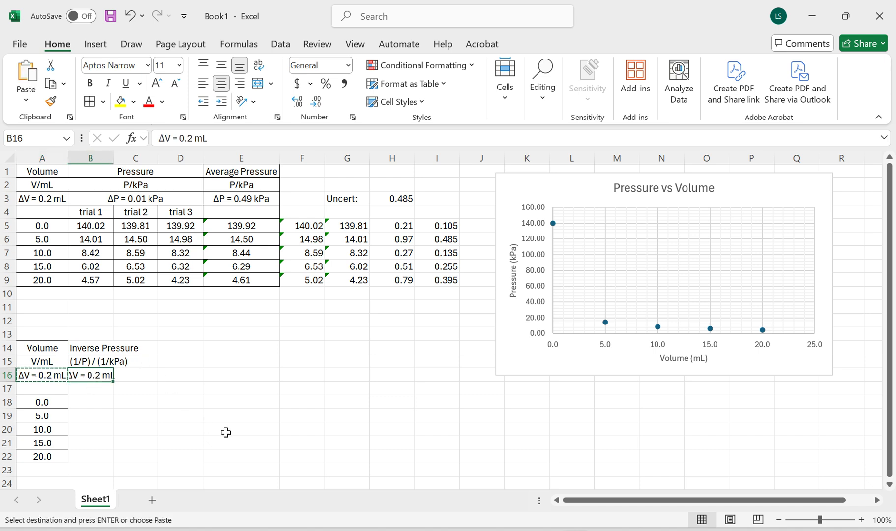
{"action": "key", "text": "ctrl+z"}
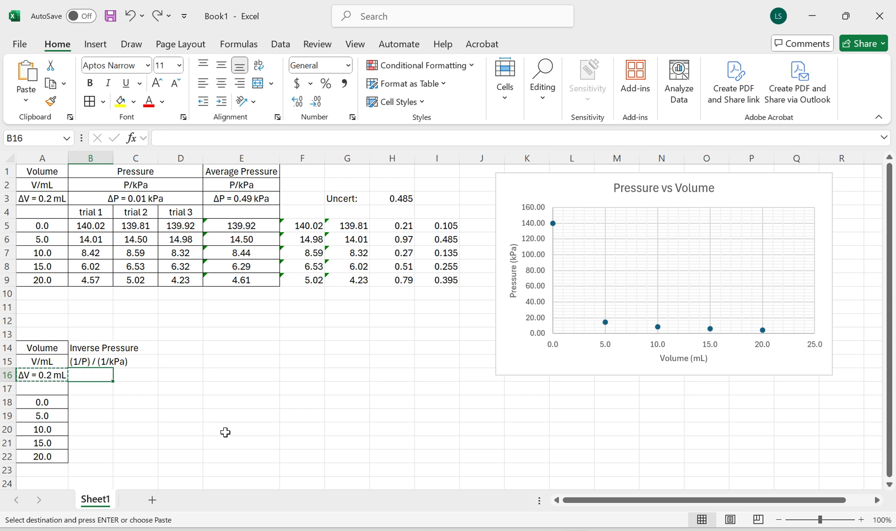
{"action": "left_click", "coordinate": [98, 196]}
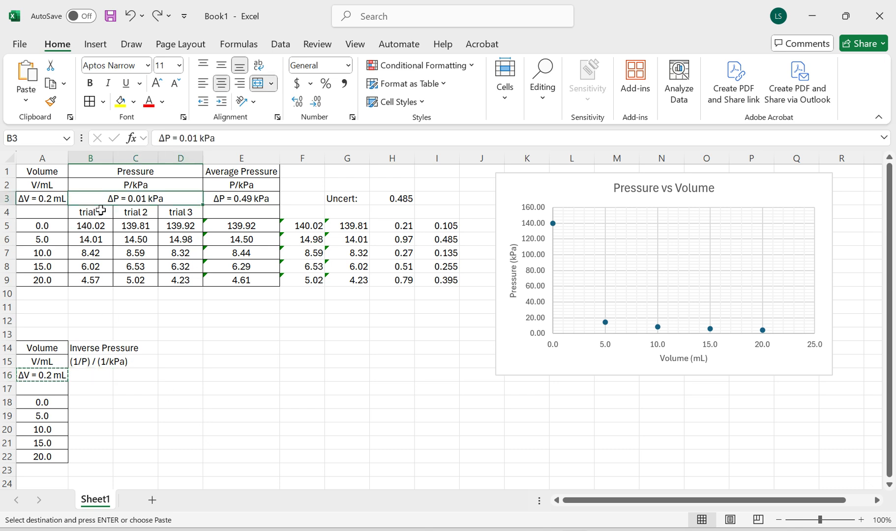
{"action": "left_click", "coordinate": [37, 376]}
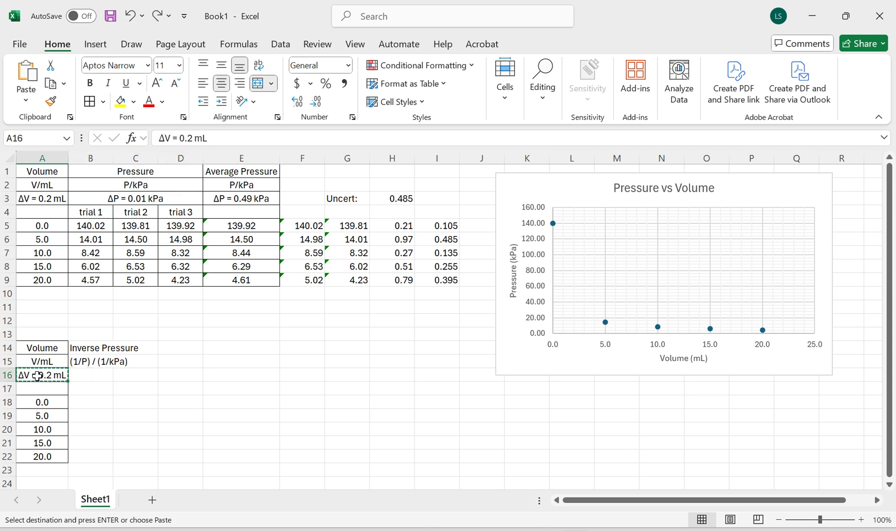
{"action": "left_click", "coordinate": [93, 375]}
{"action": "key", "text": "ctrl+v"}
Change the copied uncertainty label in B16 to read Δ(1/P) = 0.01 m(1/kPa)
{"action": "left_click", "coordinate": [171, 138]}
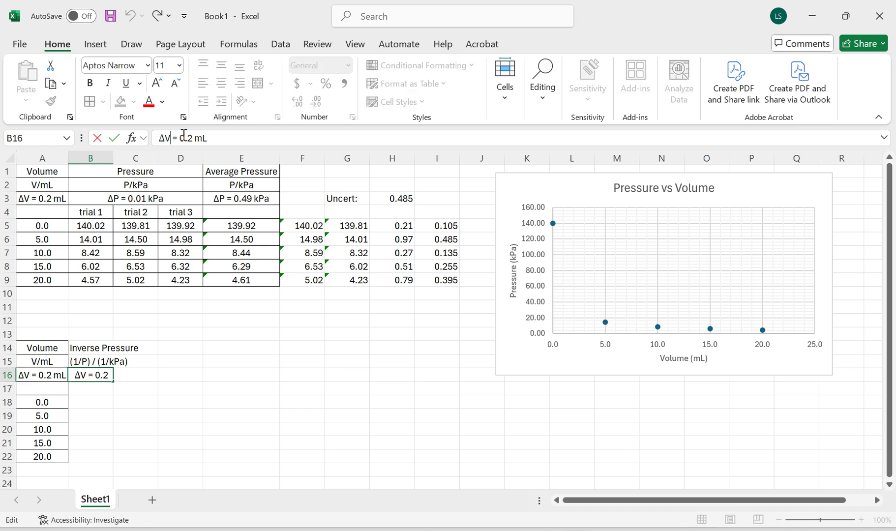
{"action": "key", "text": "BackSpace"}
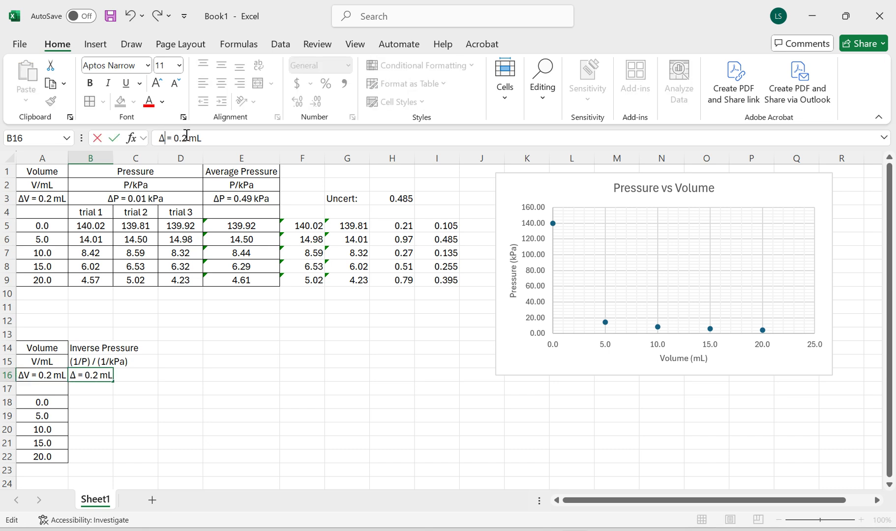
{"action": "type", "text": "(1/P)"}
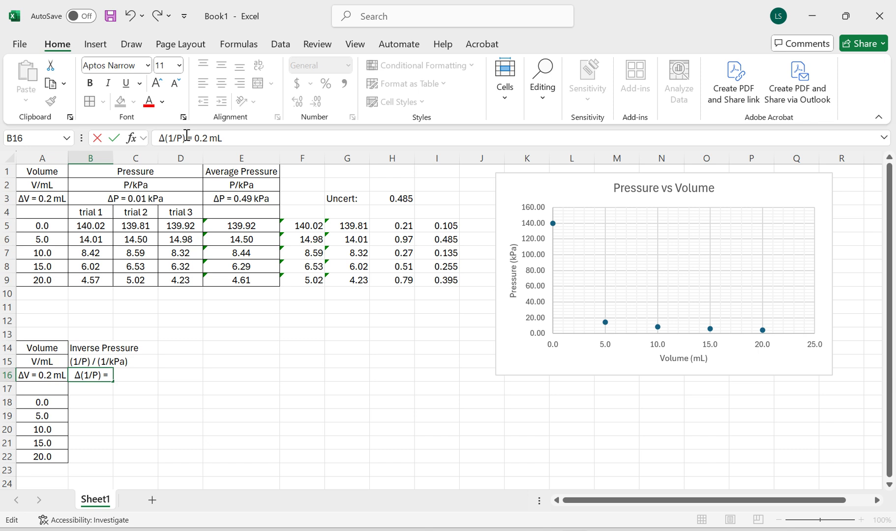
{"action": "left_click", "coordinate": [225, 138]}
{"action": "left_click", "coordinate": [91, 370]}
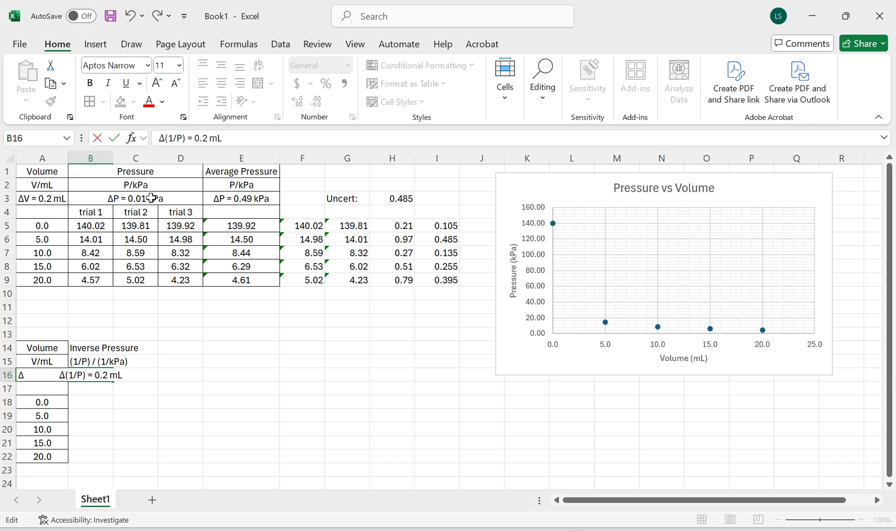
{"action": "key", "text": "Delete"}
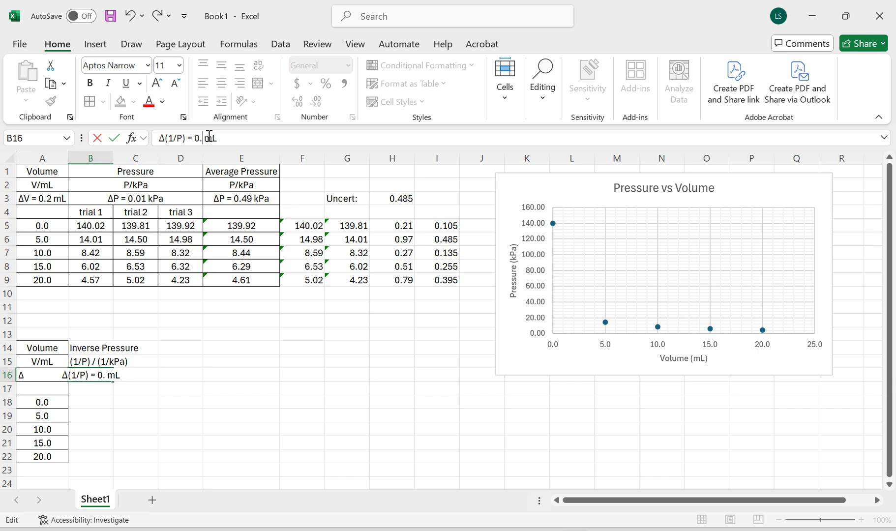
{"action": "type", "text": "01 m"}
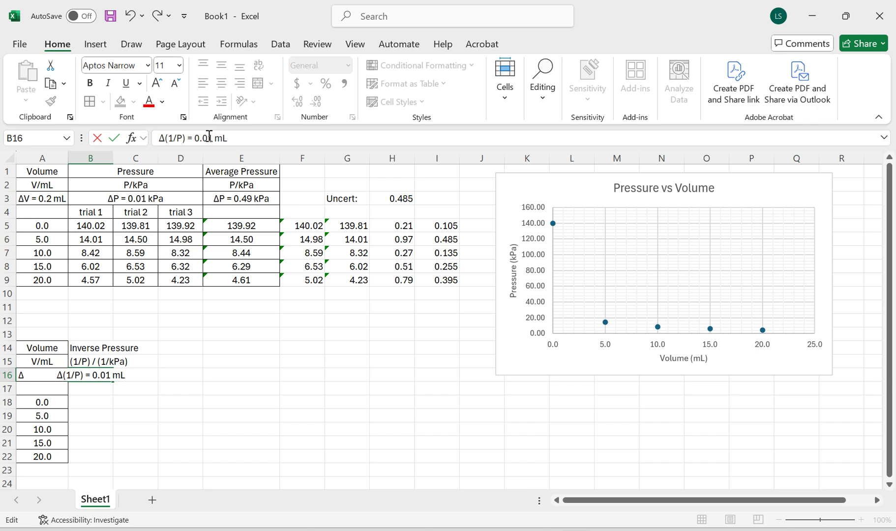
{"action": "type", "text": "(1/"}
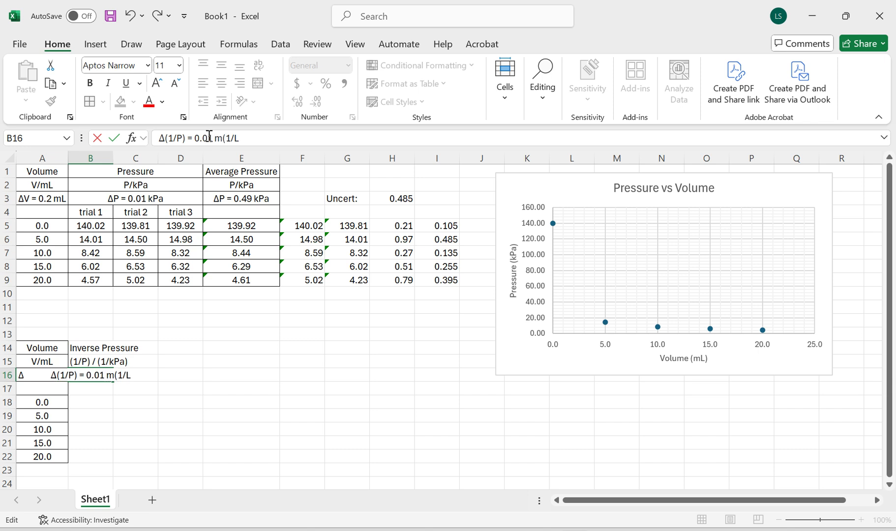
{"action": "type", "text": "kPa"}
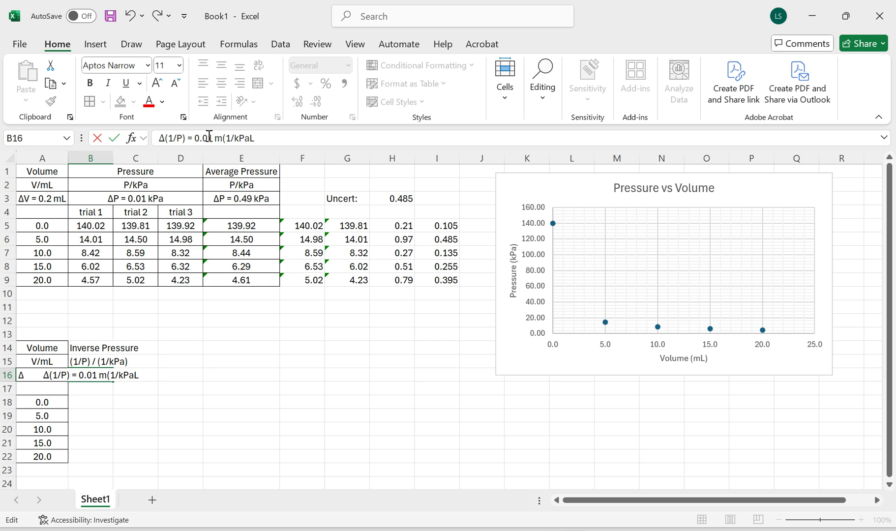
{"action": "type", "text": ")"}
{"action": "key", "text": "Delete"}
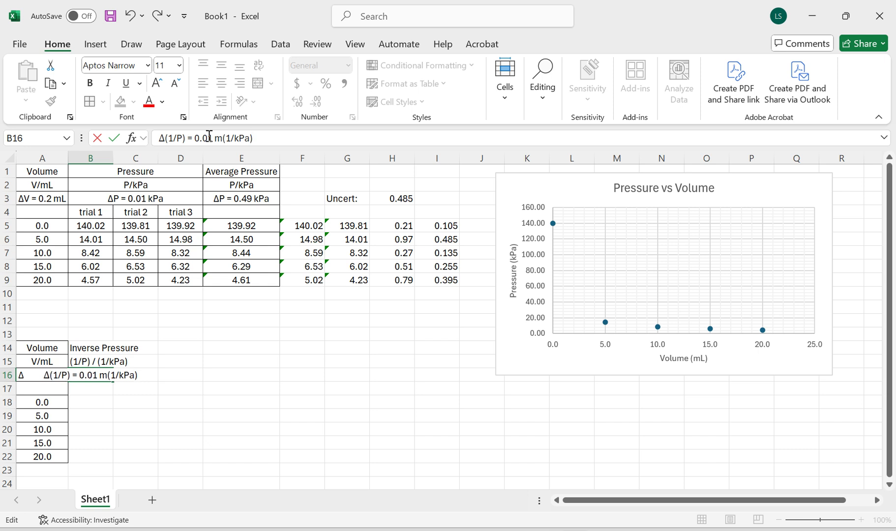
{"action": "key", "text": "Return"}
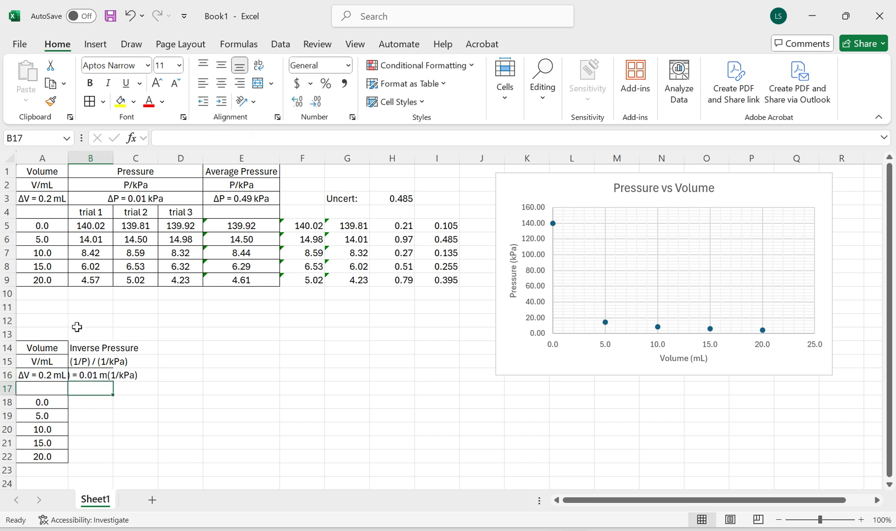
Merge and center each of the three inverse pressure heading rows, 14 to 16, across columns B to D
{"action": "left_click_drag", "start_coordinate": [75, 351], "coordinate": [185, 350]}
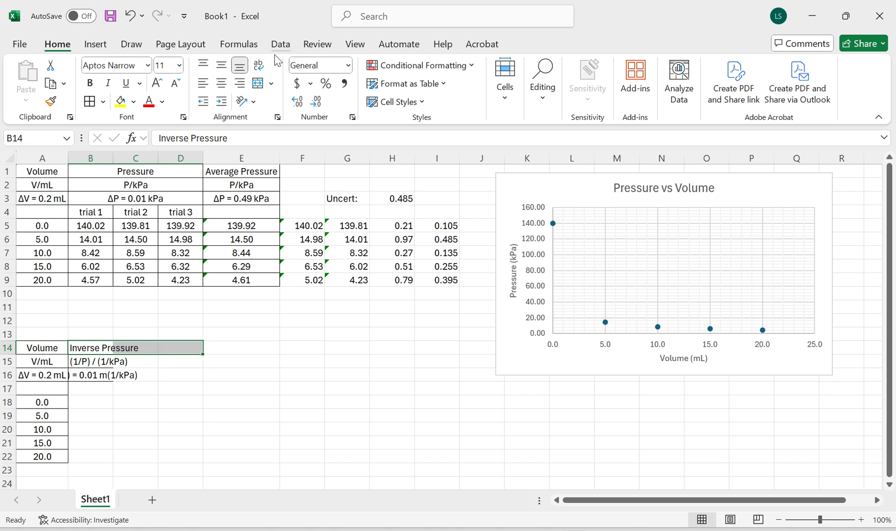
{"action": "left_click", "coordinate": [258, 83]}
{"action": "left_click_drag", "start_coordinate": [86, 359], "coordinate": [187, 361]}
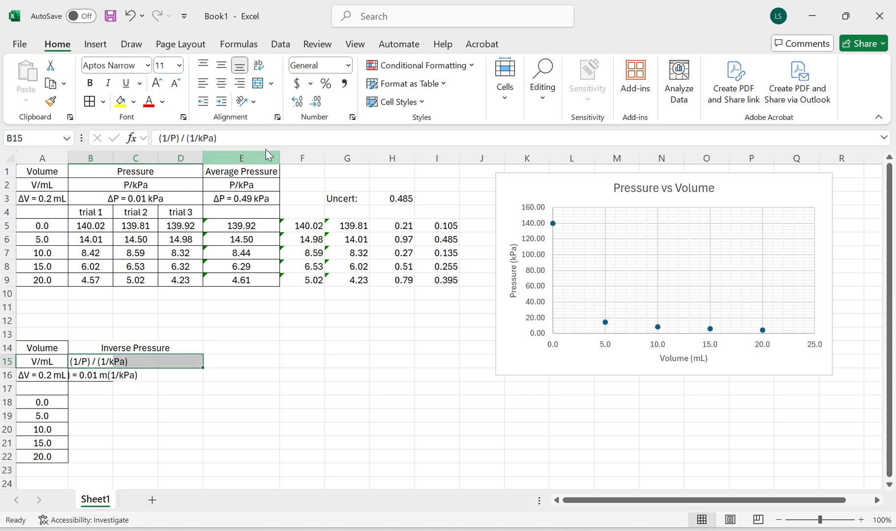
{"action": "left_click", "coordinate": [257, 83]}
{"action": "left_click_drag", "start_coordinate": [81, 375], "coordinate": [187, 375]}
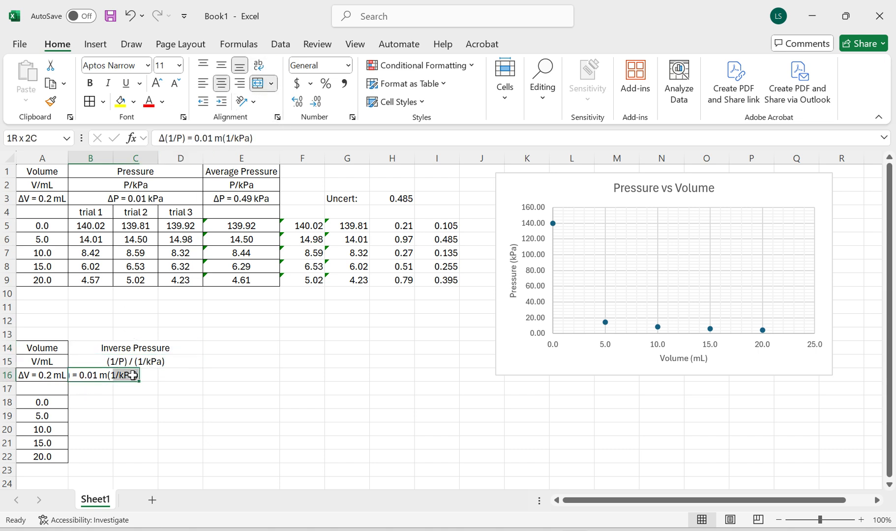
{"action": "left_click", "coordinate": [258, 83]}
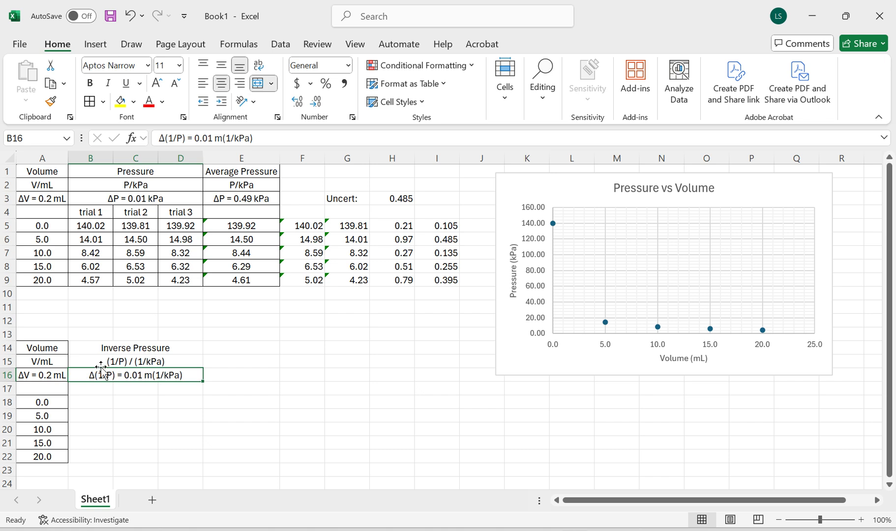
Copy the trial 1, trial 2 and trial 3 headings from B4:D4 into B17:D17
{"action": "left_click", "coordinate": [92, 404]}
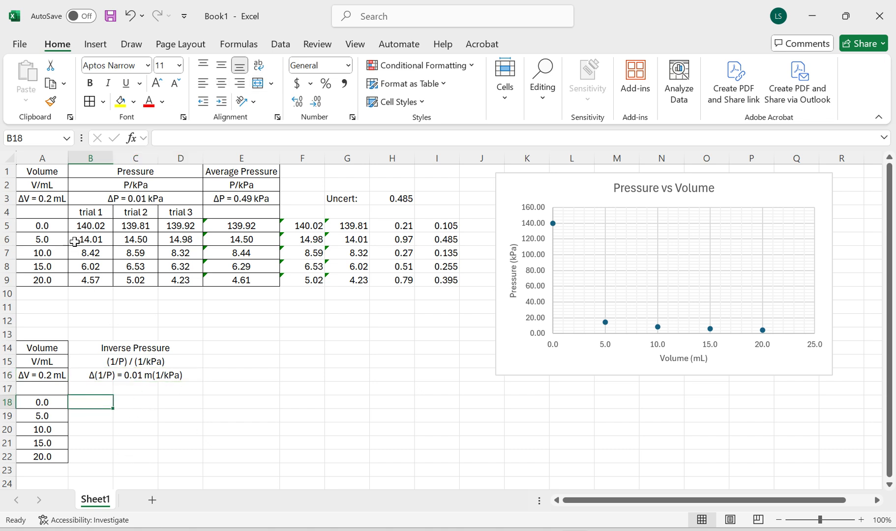
{"action": "left_click_drag", "start_coordinate": [96, 212], "coordinate": [170, 215]}
{"action": "key", "text": "ctrl+c"}
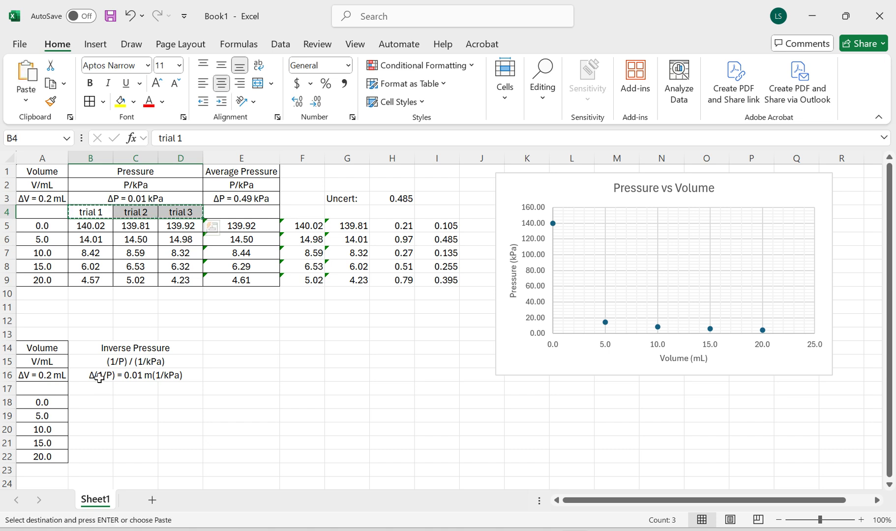
{"action": "left_click", "coordinate": [94, 388]}
{"action": "key", "text": "ctrl+v"}
Enter the formula =1/B5 in B18 to calculate the first inverse pressure value
{"action": "key", "text": "Down"}
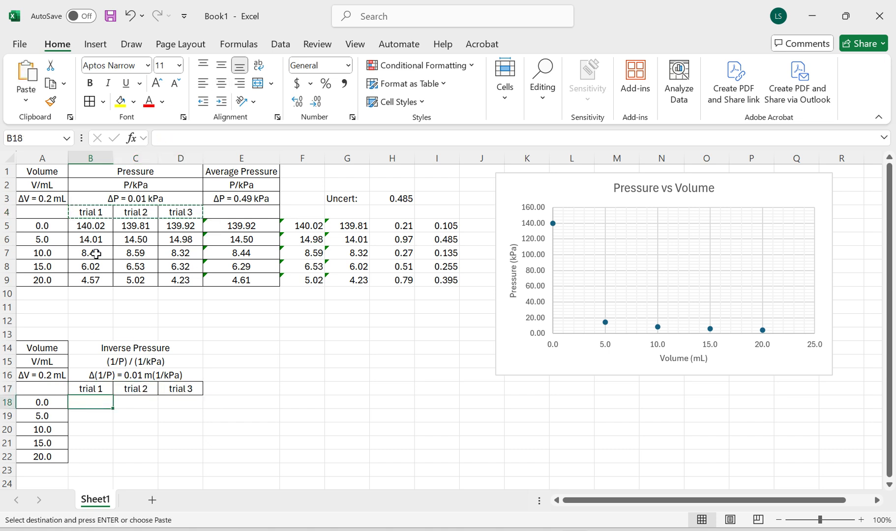
{"action": "type", "text": "="}
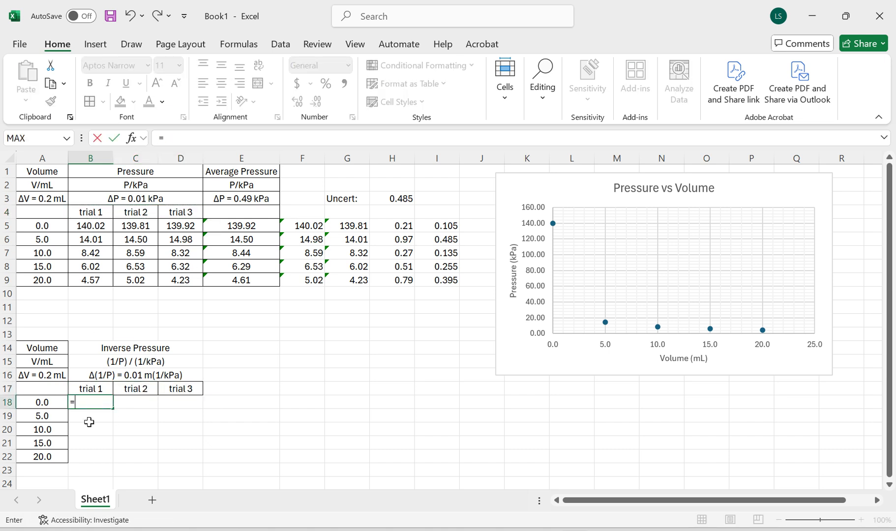
{"action": "type", "text": "1/"}
{"action": "left_click", "coordinate": [99, 225]}
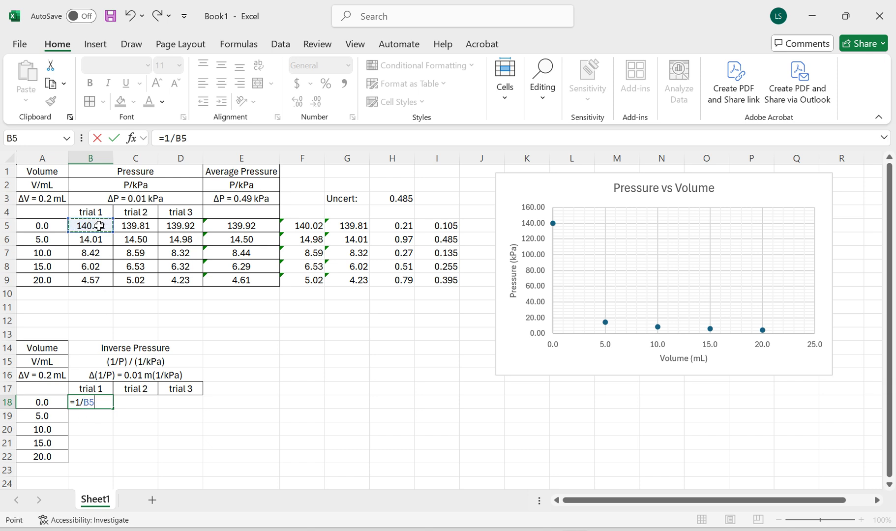
{"action": "key", "text": "Return"}
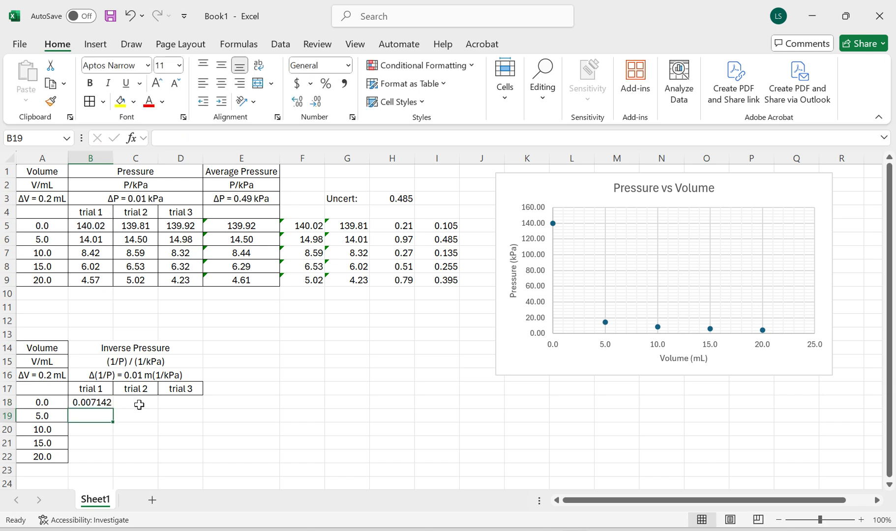
Fill the B18 formula down to row 22 and across to column D, and check the trial 2 formulas against their source cells
{"action": "left_click", "coordinate": [99, 402]}
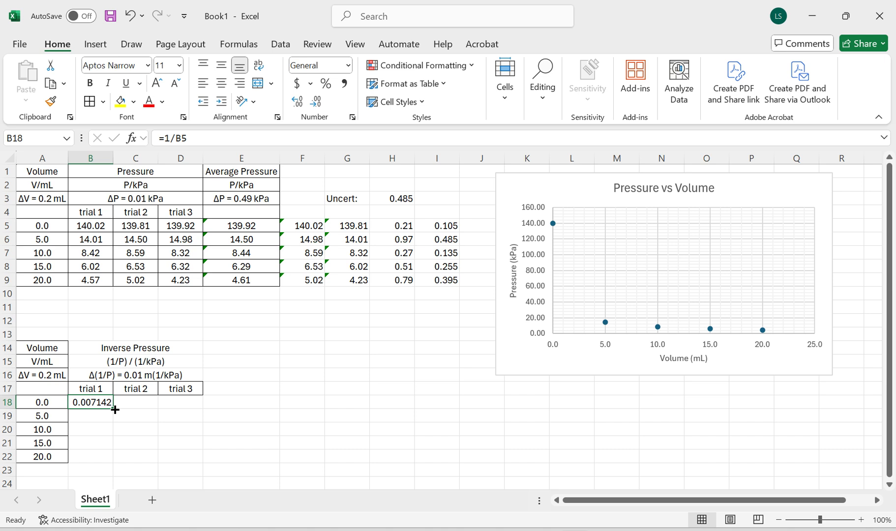
{"action": "double_click", "coordinate": [115, 409]}
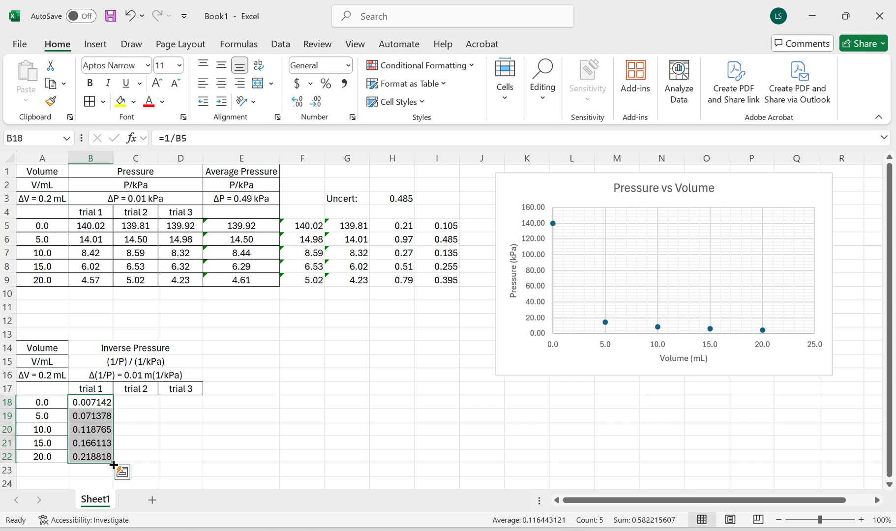
{"action": "left_click_drag", "start_coordinate": [114, 464], "coordinate": [195, 462]}
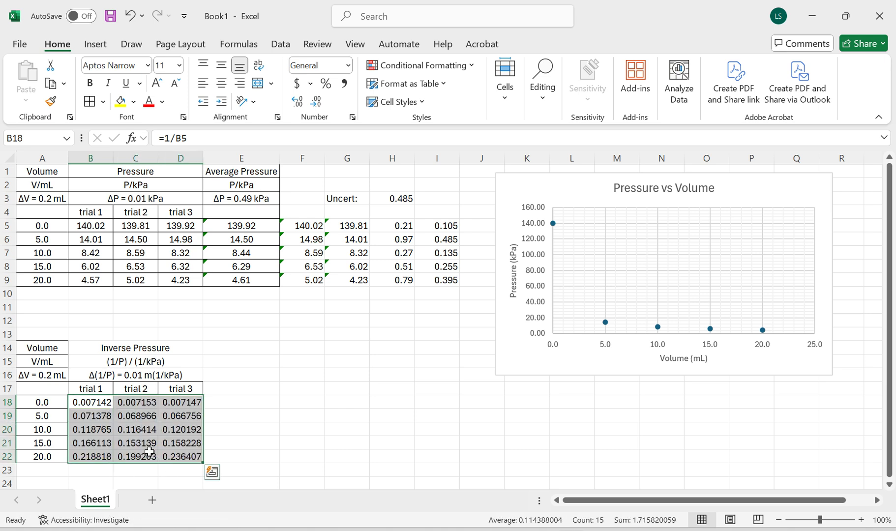
{"action": "left_click", "coordinate": [136, 404]}
{"action": "left_click", "coordinate": [139, 255]}
{"action": "left_click", "coordinate": [138, 428]}
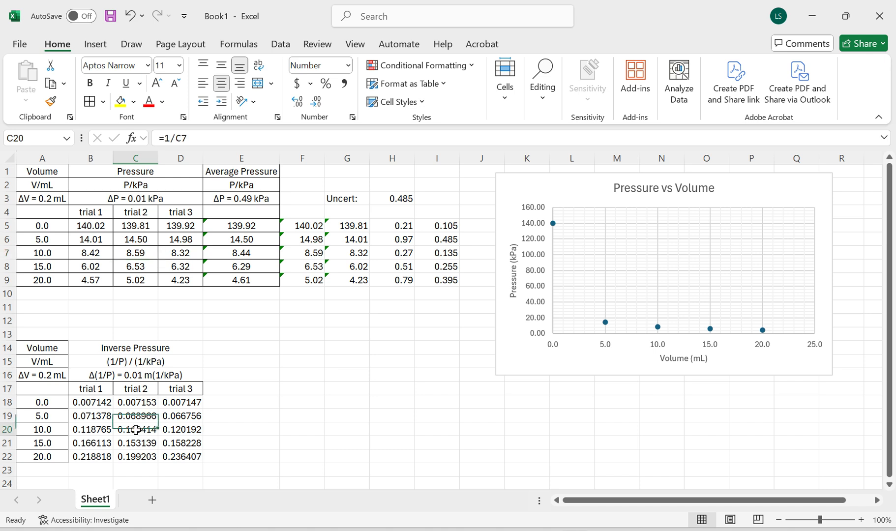
{"action": "left_click", "coordinate": [135, 266]}
{"action": "left_click", "coordinate": [136, 453]}
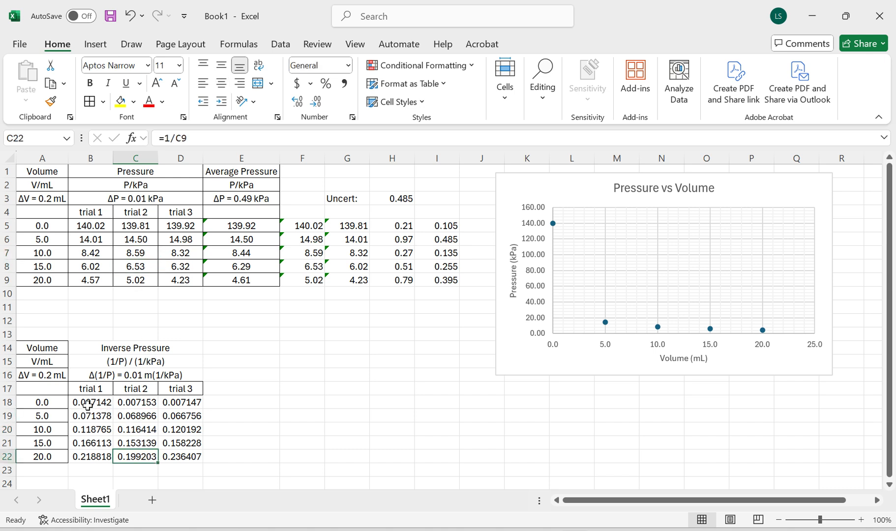
Format the inverse pressure values in B18:D22 to show two decimal places
{"action": "left_click_drag", "start_coordinate": [89, 402], "coordinate": [172, 457]}
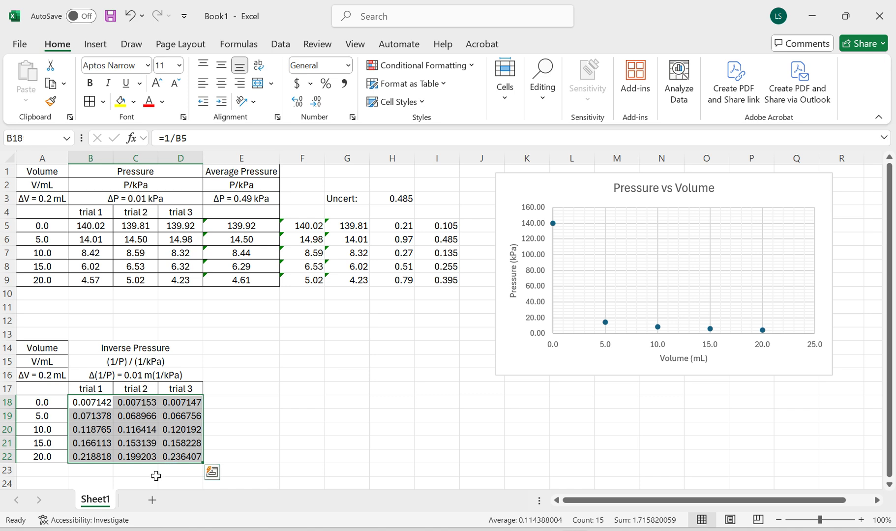
{"action": "left_click", "coordinate": [315, 101]}
{"action": "left_click", "coordinate": [318, 106]}
{"action": "left_click", "coordinate": [317, 106]}
{"action": "left_click", "coordinate": [319, 109]}
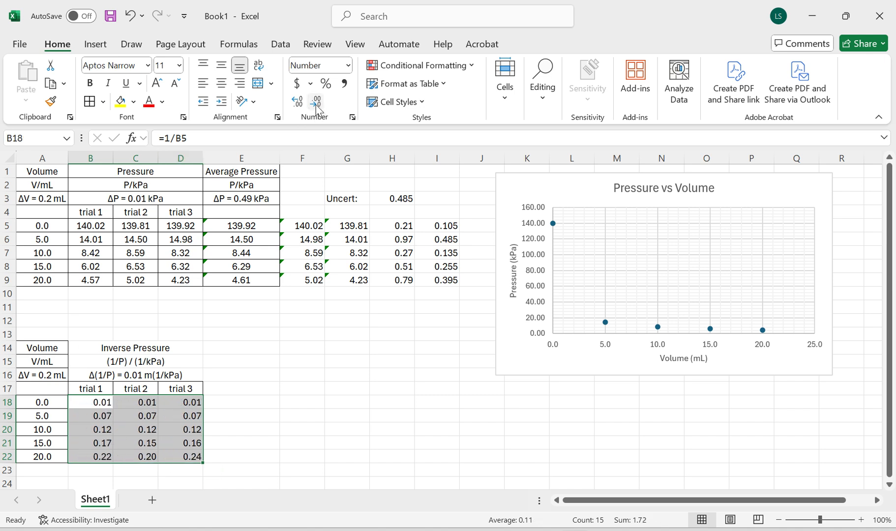
Enter the heading "Average Inv. Pres." in E14 of the inverse pressure table
{"action": "left_click", "coordinate": [148, 429]}
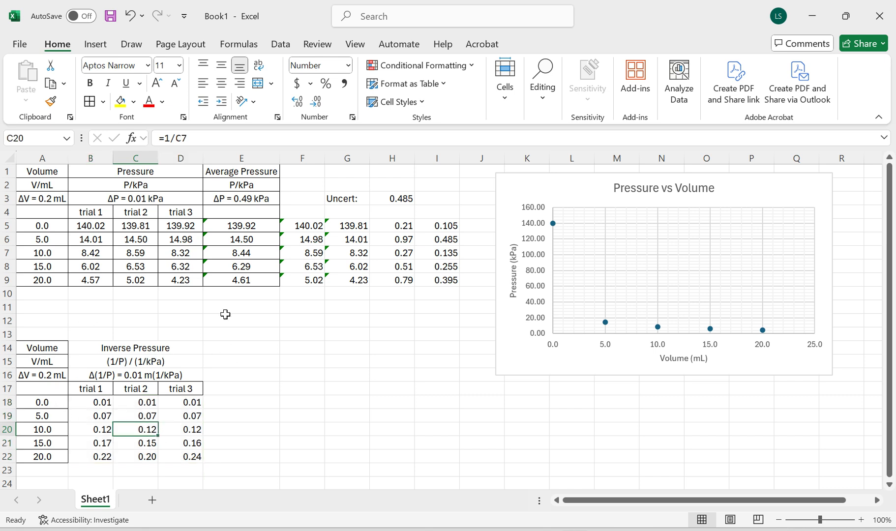
{"action": "left_click", "coordinate": [226, 343]}
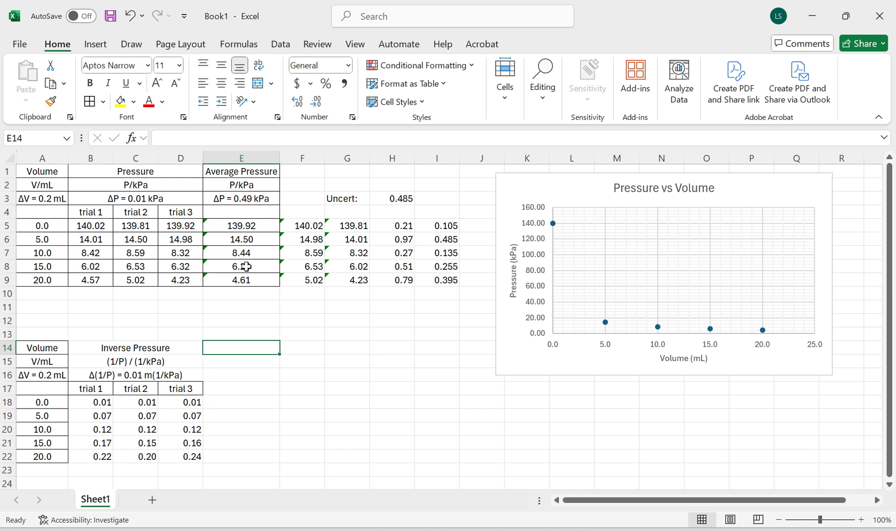
{"action": "type", "text": "Average Inv. Pres."}
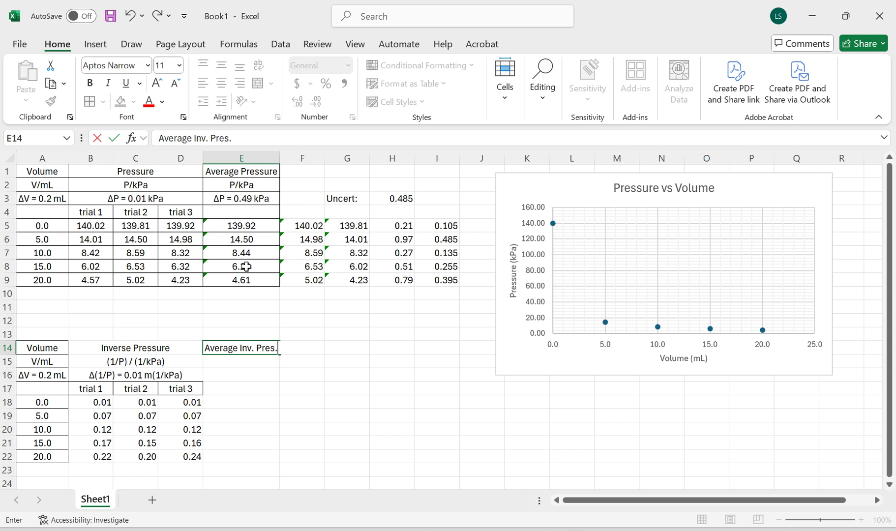
{"action": "key", "text": "Return"}
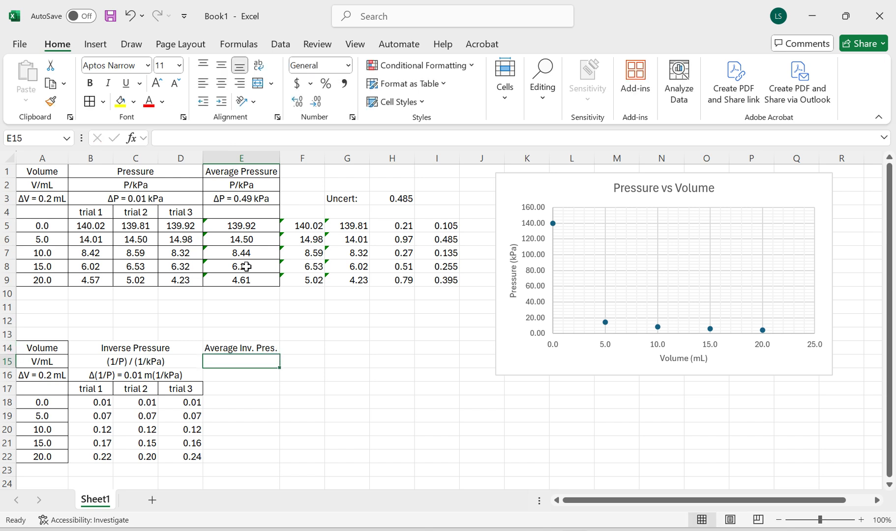
Unmerge B15:D15 and copy its (1/P) / (1/kPa) unit label into E15
{"action": "left_click", "coordinate": [97, 360]}
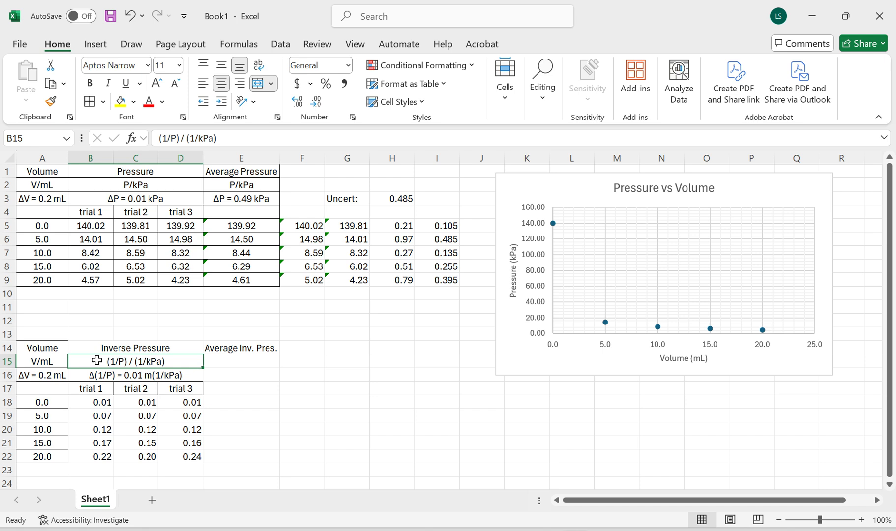
{"action": "left_click", "coordinate": [242, 364]}
{"action": "left_click", "coordinate": [99, 364]}
{"action": "left_click", "coordinate": [261, 83]}
{"action": "left_click", "coordinate": [85, 361]}
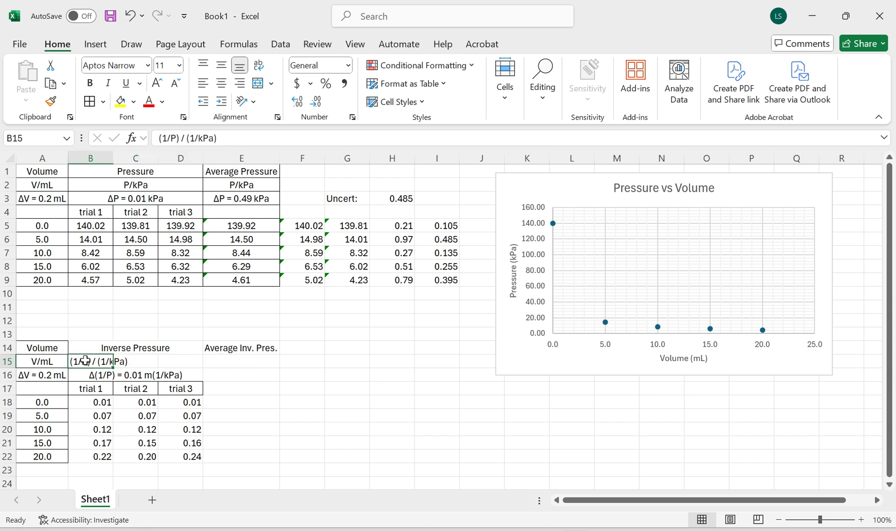
{"action": "key", "text": "ctrl+c"}
{"action": "left_click", "coordinate": [229, 363]}
{"action": "key", "text": "ctrl+v"}
Merge and center B15:D15 again so the unit label spans the three trial columns
{"action": "left_click", "coordinate": [87, 361]}
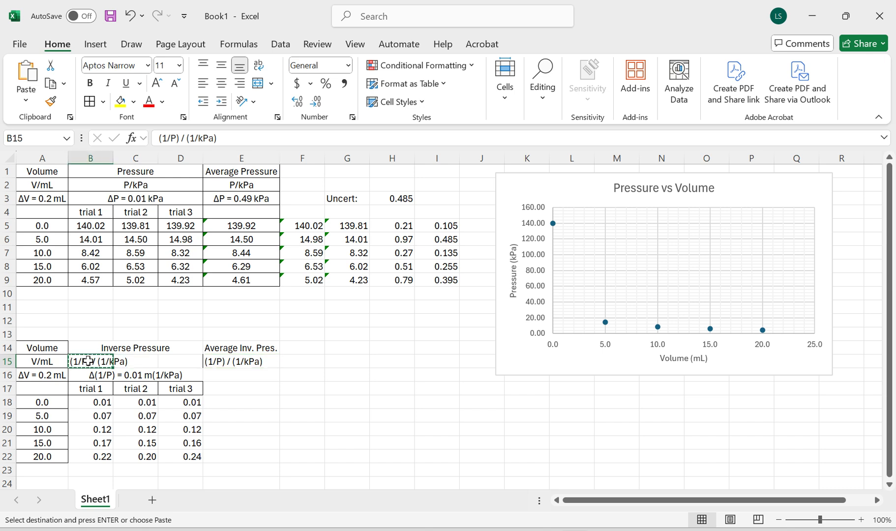
{"action": "double_click", "coordinate": [87, 361]}
{"action": "left_click_drag", "start_coordinate": [88, 361], "coordinate": [155, 355]}
{"action": "left_click", "coordinate": [163, 376]}
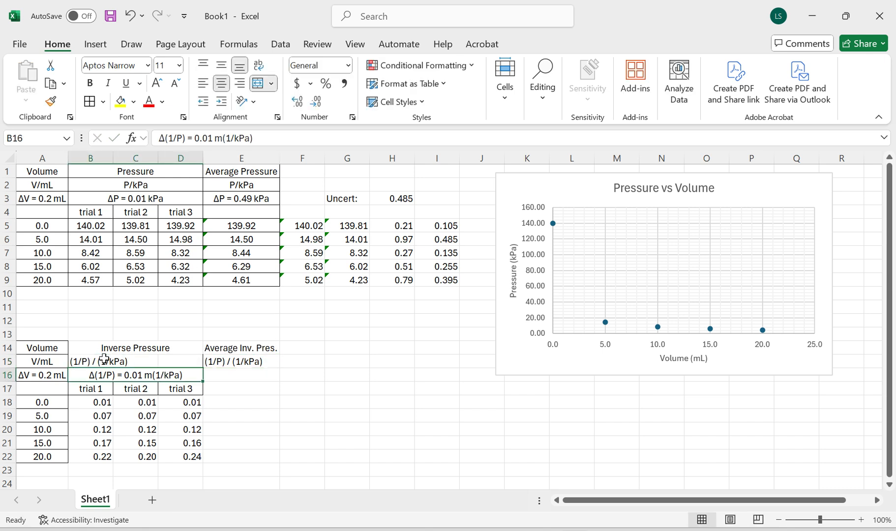
{"action": "left_click_drag", "start_coordinate": [83, 358], "coordinate": [170, 364]}
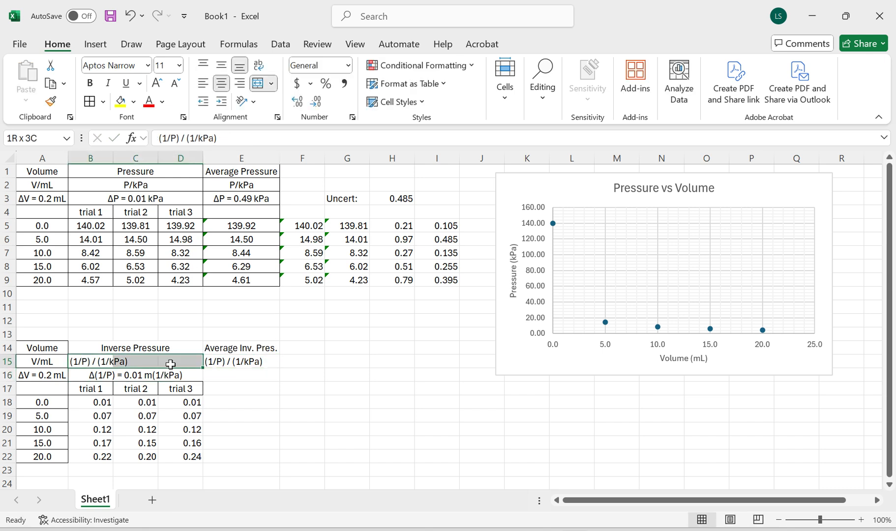
{"action": "left_click", "coordinate": [257, 83]}
Copy the average pressure uncertainty label from E3 into E16 below the average inverse pressure unit
{"action": "left_click", "coordinate": [233, 377]}
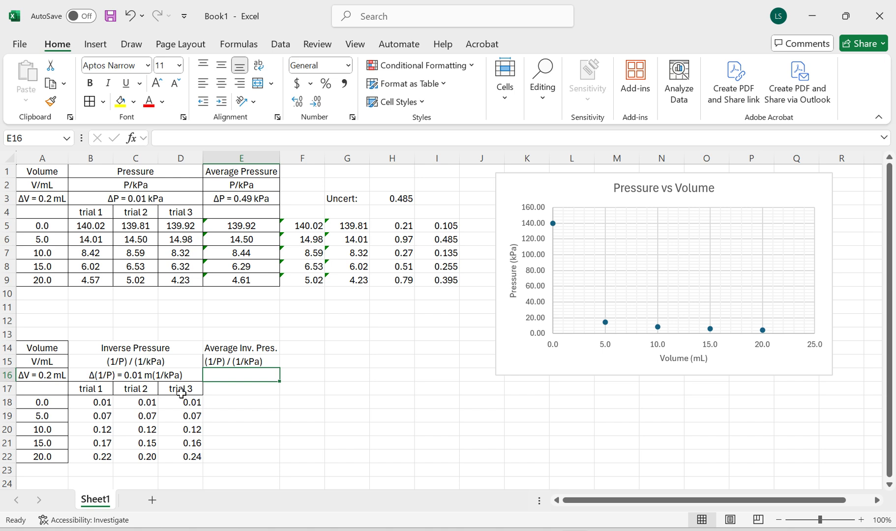
{"action": "left_click", "coordinate": [86, 374]}
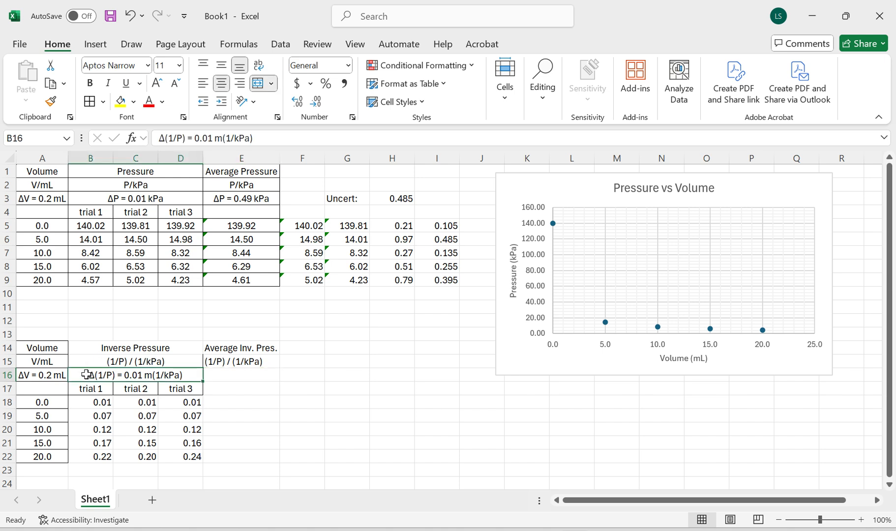
{"action": "left_click", "coordinate": [226, 376]}
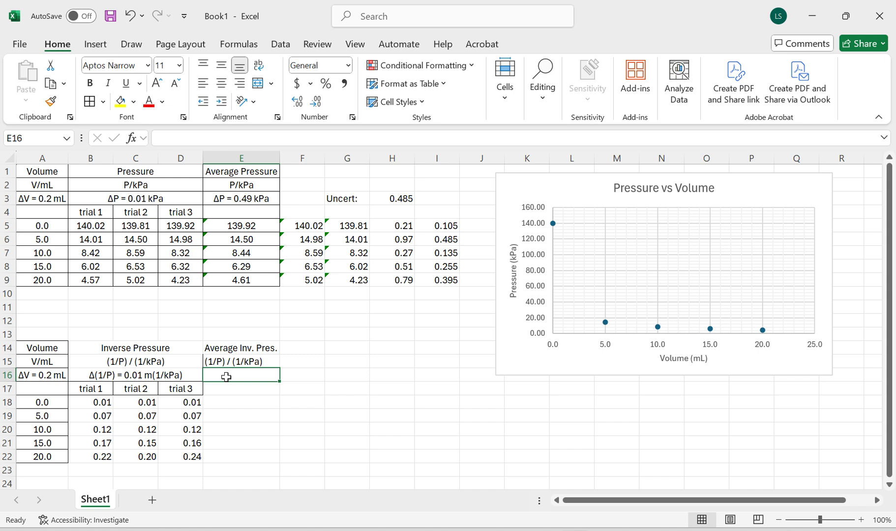
{"action": "left_click", "coordinate": [250, 199]}
{"action": "key", "text": "ctrl+c"}
{"action": "left_click", "coordinate": [229, 375]}
{"action": "key", "text": "ctrl+v"}
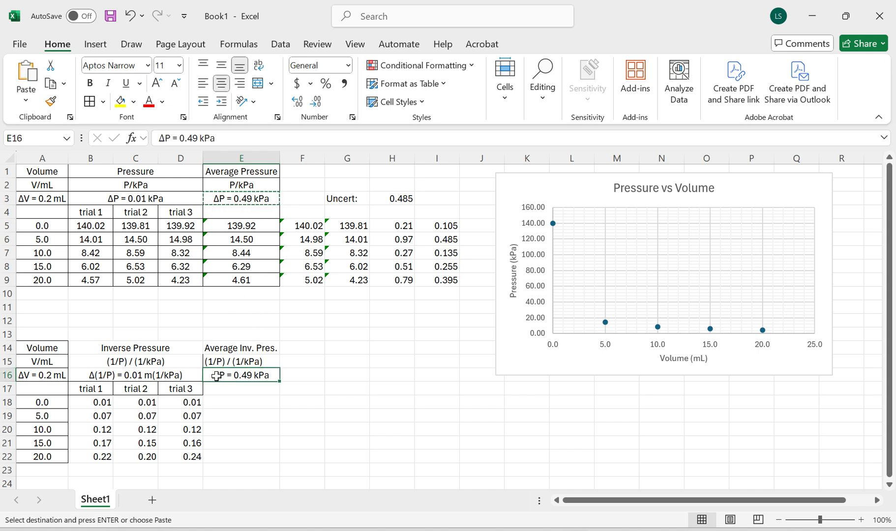
Edit the uncertainty label in E16 to read Δ(1/P) = kPa, leaving out the numeric value
{"action": "left_click", "coordinate": [164, 138]}
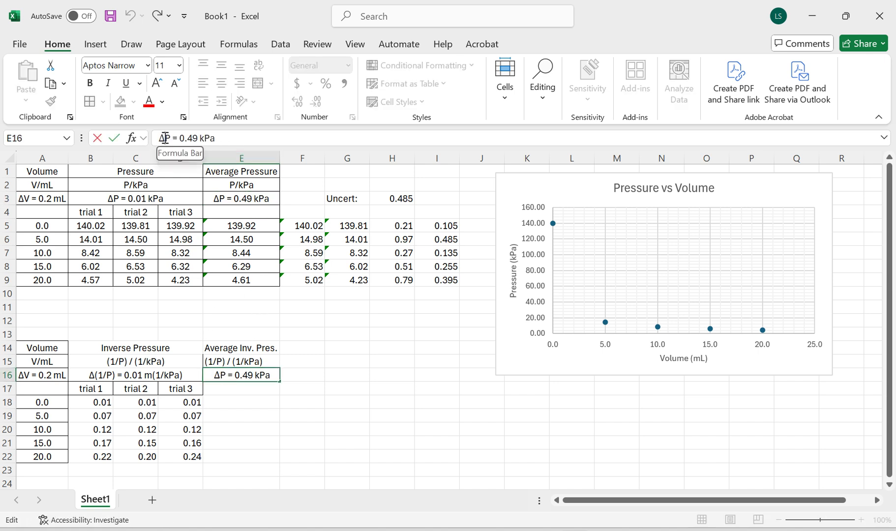
{"action": "type", "text": "(1/P"}
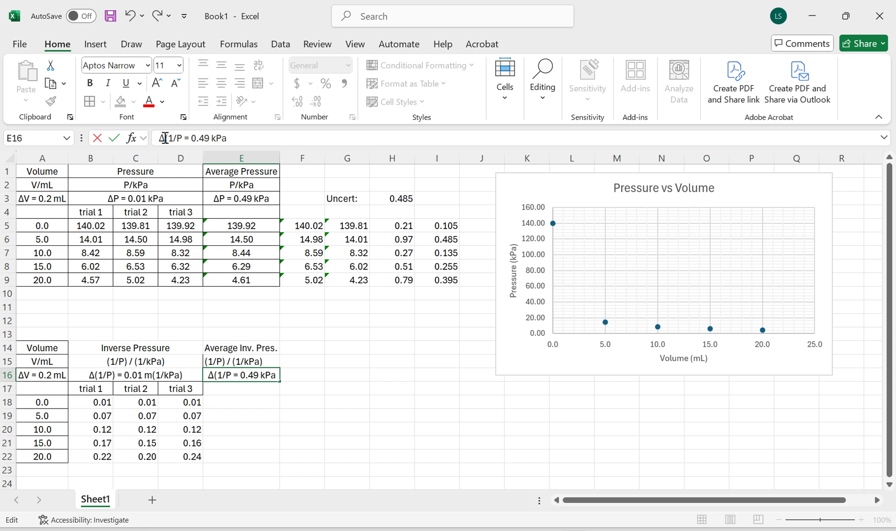
{"action": "type", "text": ")"}
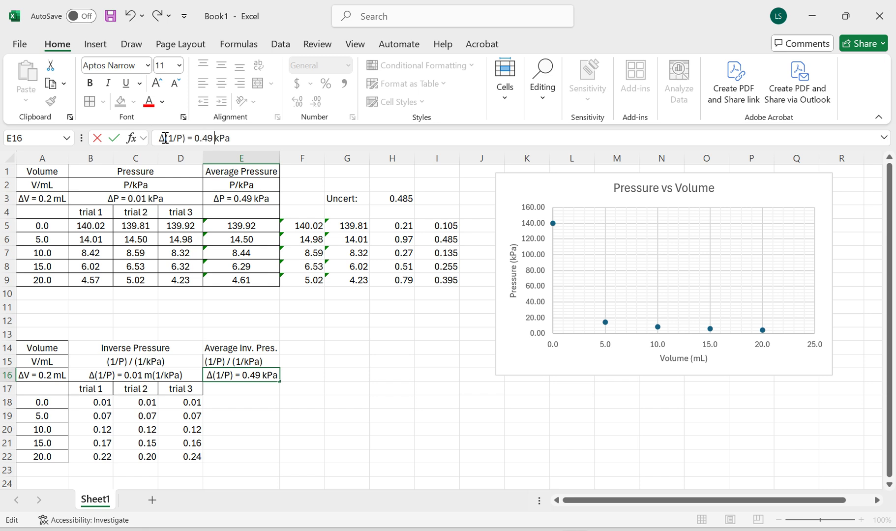
{"action": "key", "text": "BackSpace"}
{"action": "key", "text": "BackSpace"}
{"action": "key", "text": "BackSpace"}
{"action": "key", "text": "BackSpace"}
{"action": "key", "text": "BackSpace"}
{"action": "key", "text": "Return"}
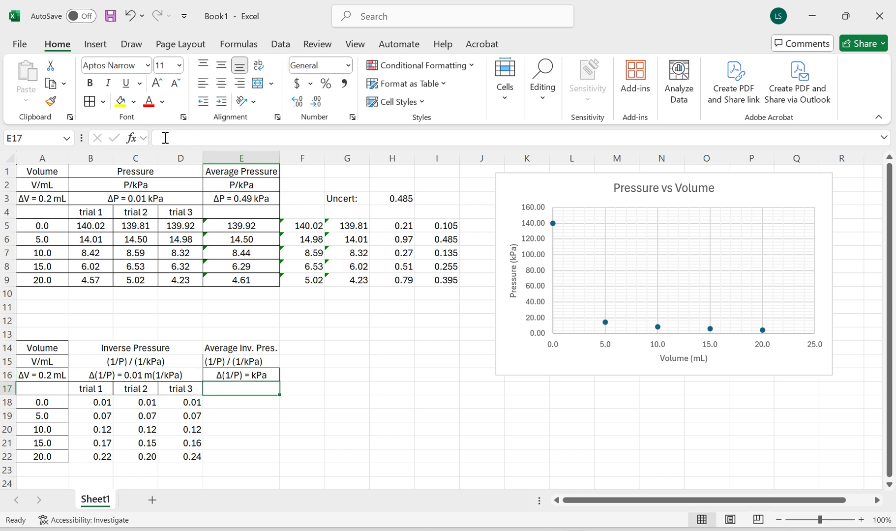
Copy the average, maximum, minimum, range and half-range formulas from E5:I9 into E18:I22
{"action": "left_click", "coordinate": [238, 402]}
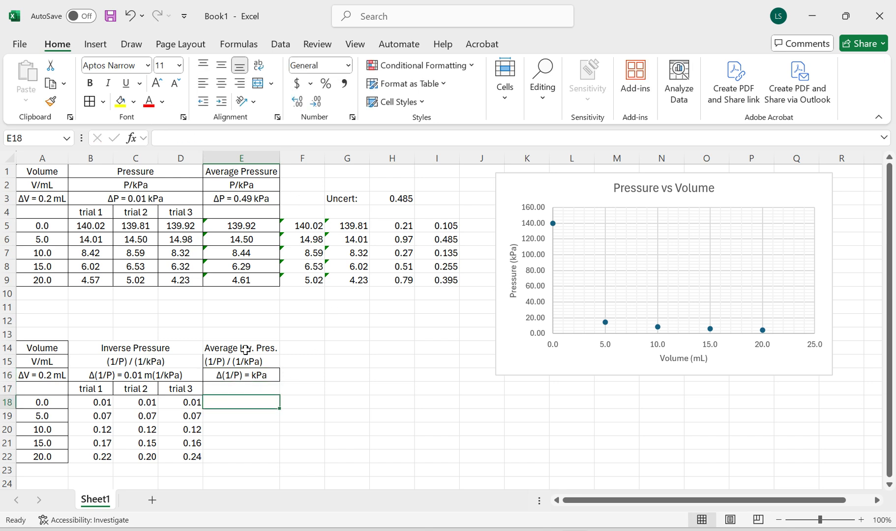
{"action": "left_click_drag", "start_coordinate": [240, 225], "coordinate": [445, 284]}
{"action": "key", "text": "ctrl+c"}
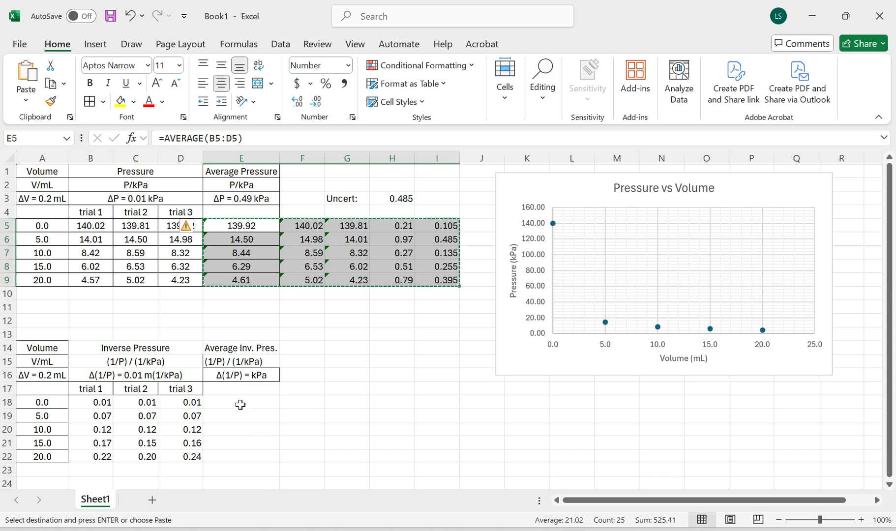
{"action": "left_click", "coordinate": [240, 402]}
{"action": "key", "text": "ctrl+v"}
Check the copied average, MAX, MIN, range and half-range formulas in rows 18 to 22 against their source cells
{"action": "left_click", "coordinate": [247, 427]}
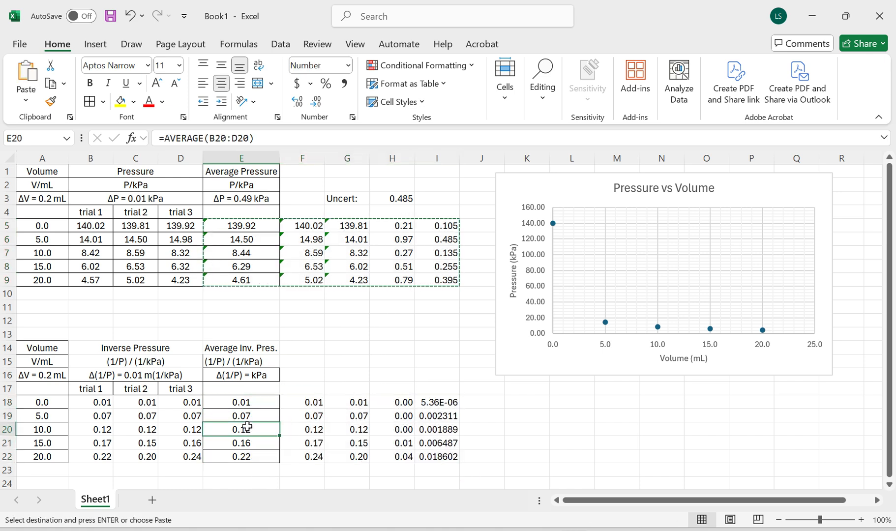
{"action": "left_click", "coordinate": [256, 222]}
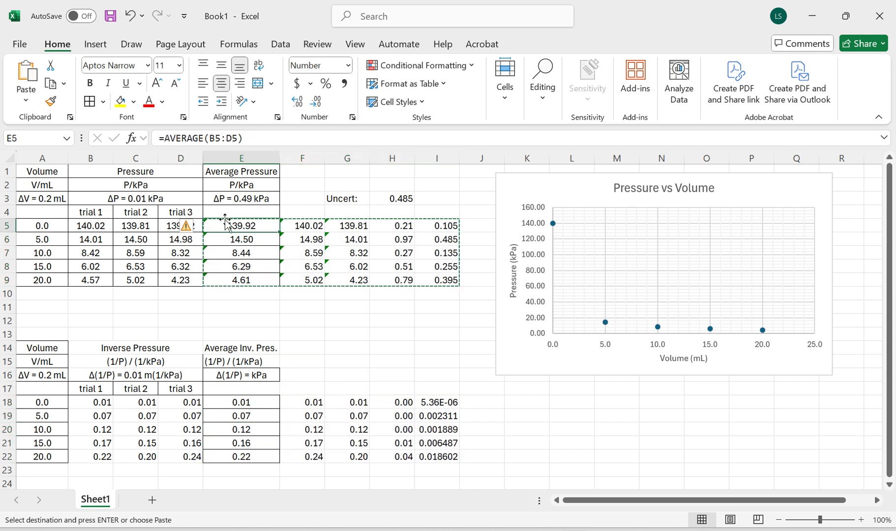
{"action": "left_click", "coordinate": [243, 404]}
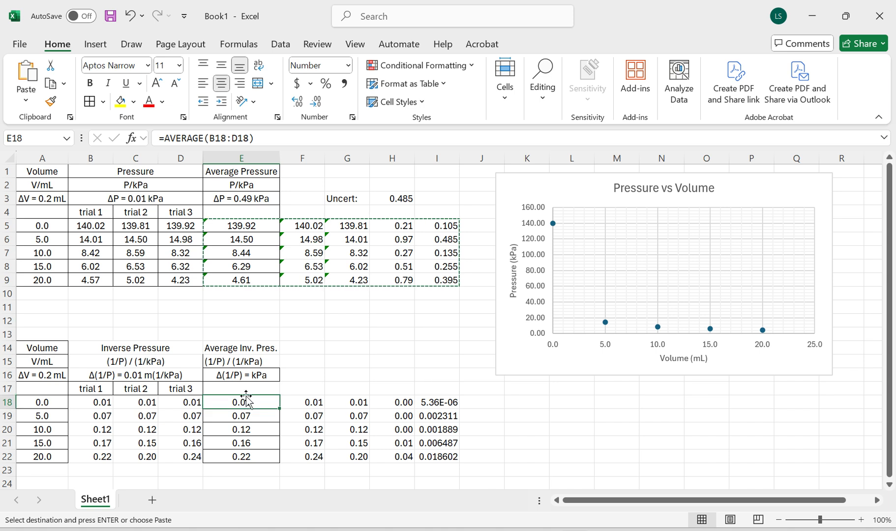
{"action": "left_click", "coordinate": [87, 408]}
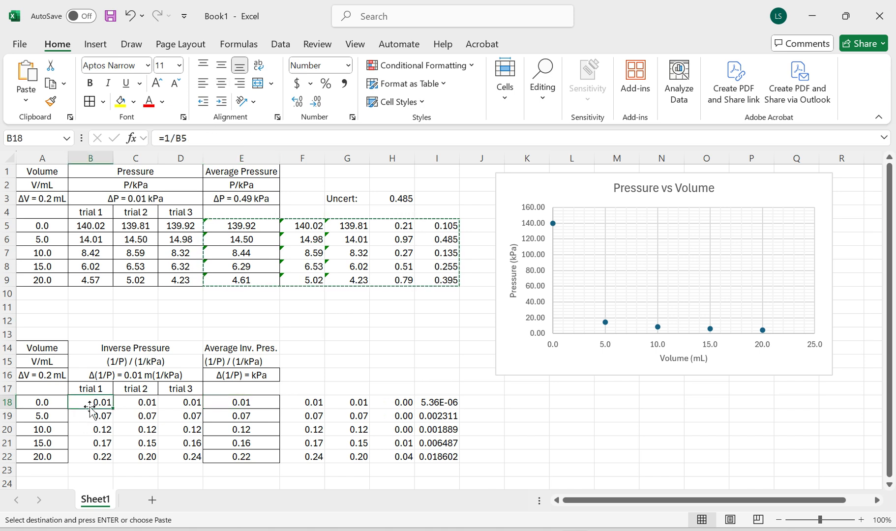
{"action": "left_click", "coordinate": [183, 405]}
{"action": "left_click", "coordinate": [314, 403]}
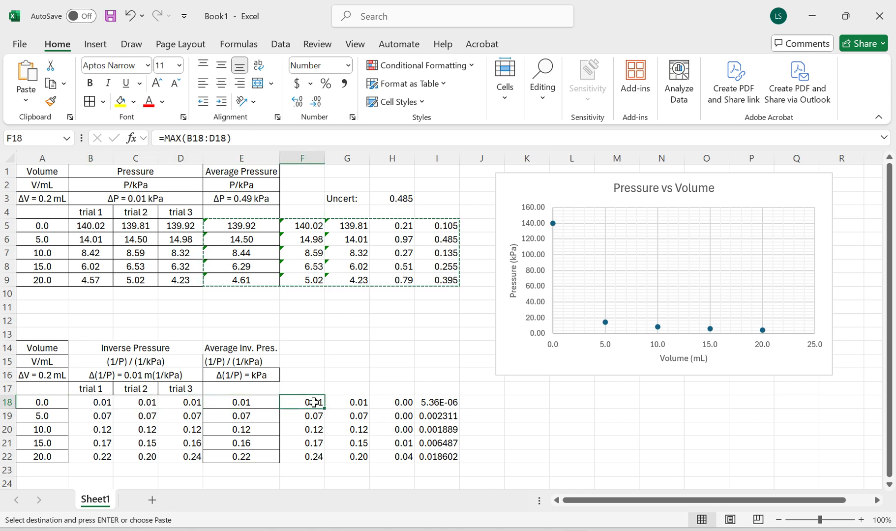
{"action": "left_click", "coordinate": [359, 400]}
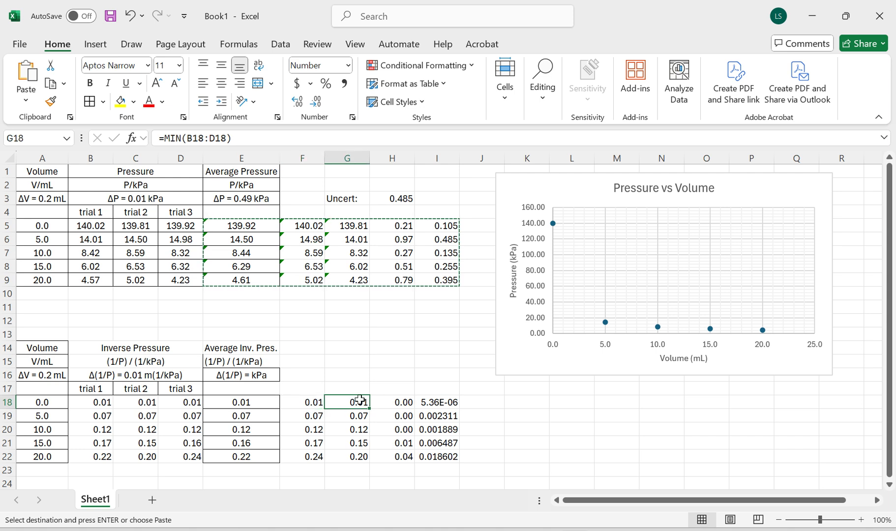
{"action": "left_click", "coordinate": [403, 406]}
{"action": "left_click", "coordinate": [449, 404]}
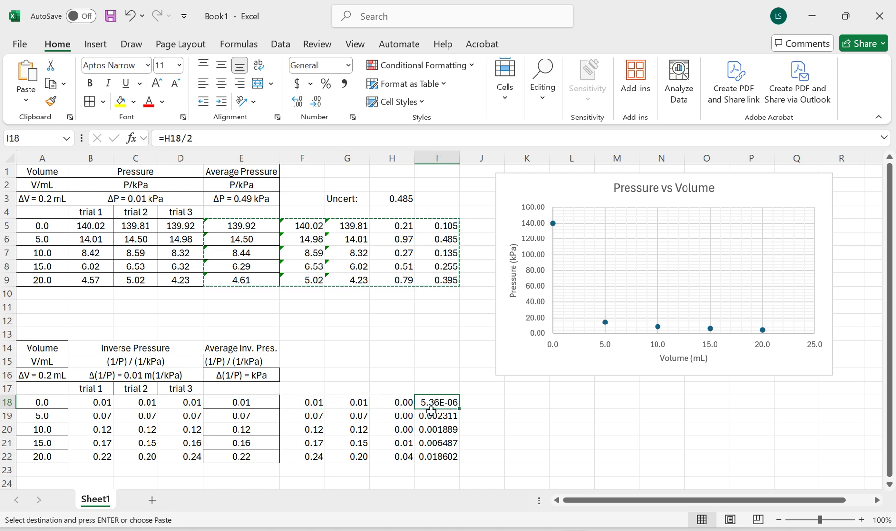
{"action": "left_click", "coordinate": [403, 430]}
{"action": "left_click", "coordinate": [399, 456]}
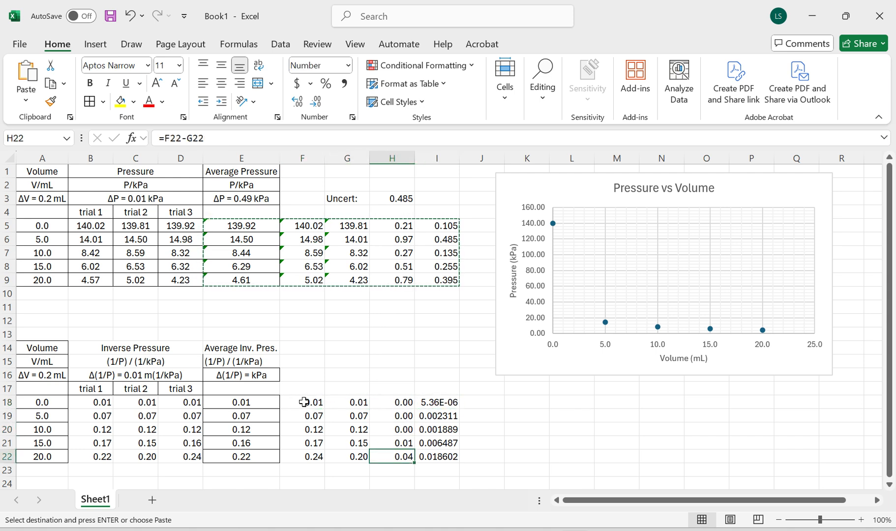
{"action": "left_click", "coordinate": [246, 408]}
{"action": "left_click", "coordinate": [358, 427]}
{"action": "left_click", "coordinate": [396, 424]}
{"action": "left_click", "coordinate": [393, 416]}
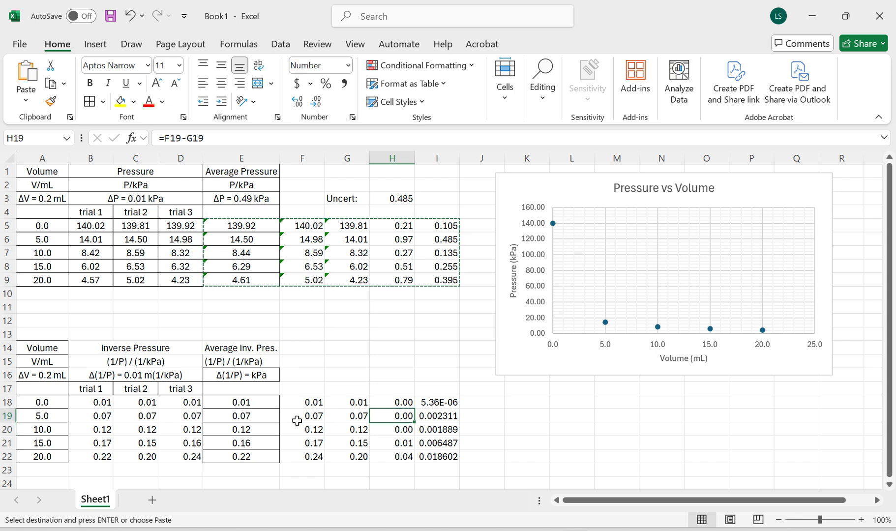
{"action": "left_click", "coordinate": [164, 417]}
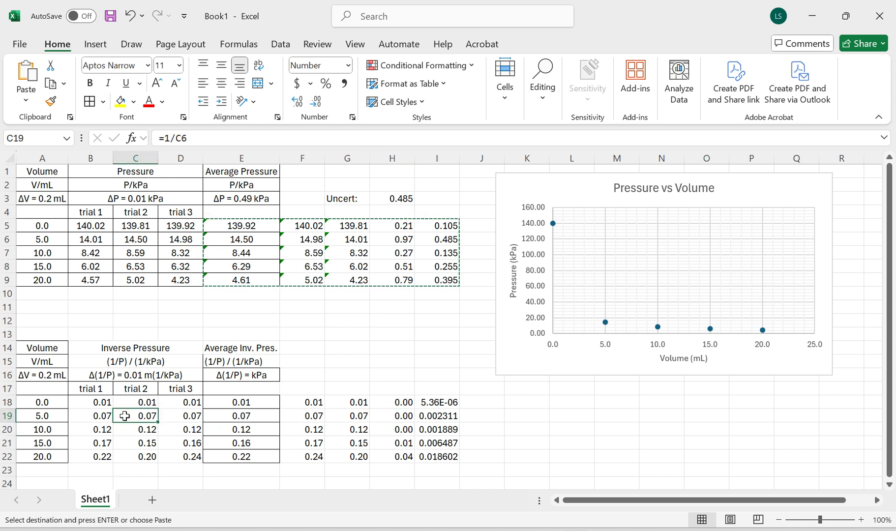
{"action": "left_click", "coordinate": [417, 414]}
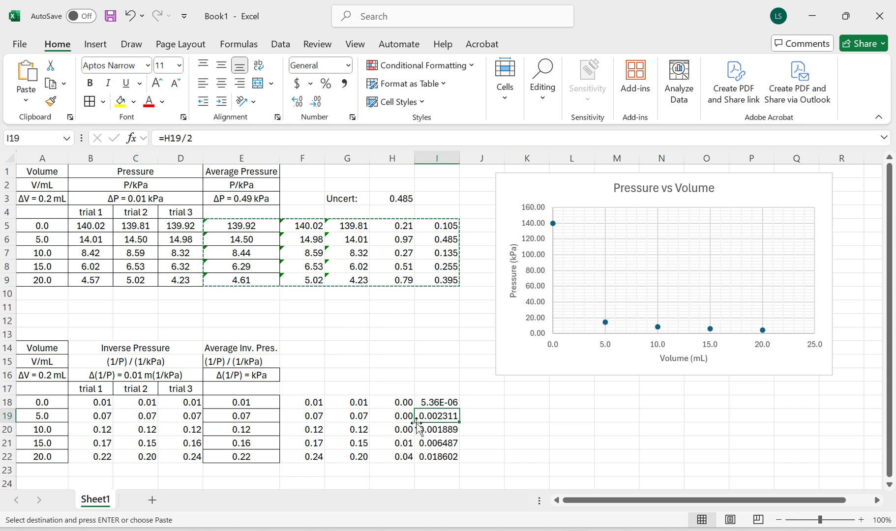
{"action": "left_click", "coordinate": [447, 458]}
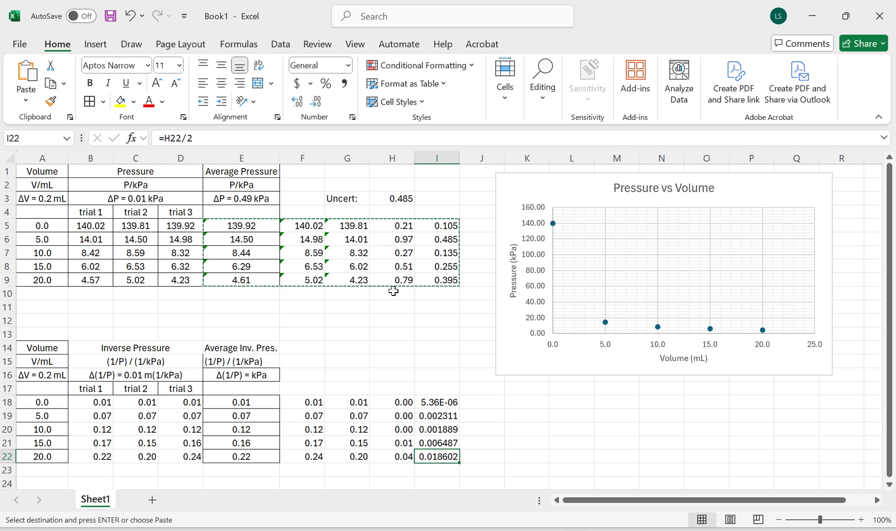
Insert a MAX function over I18:I22 in H16 to find the largest inverse pressure uncertainty
{"action": "left_click", "coordinate": [385, 375]}
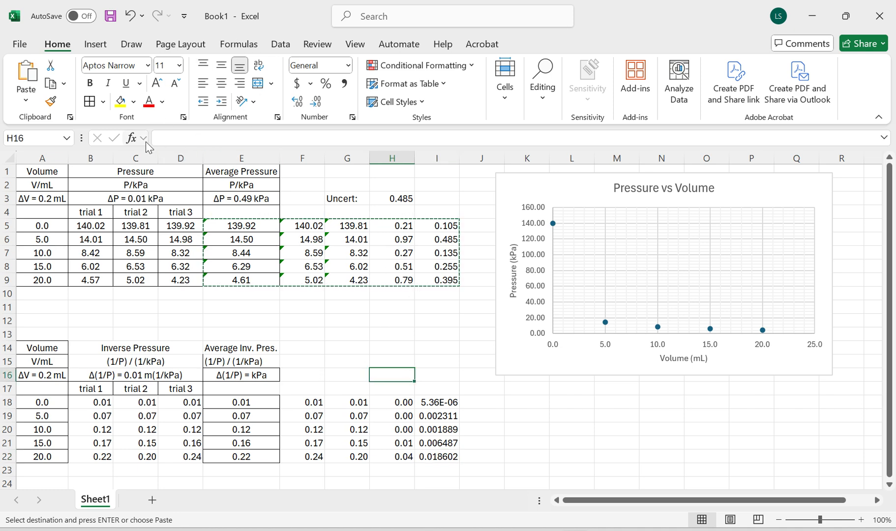
{"action": "left_click", "coordinate": [132, 138]}
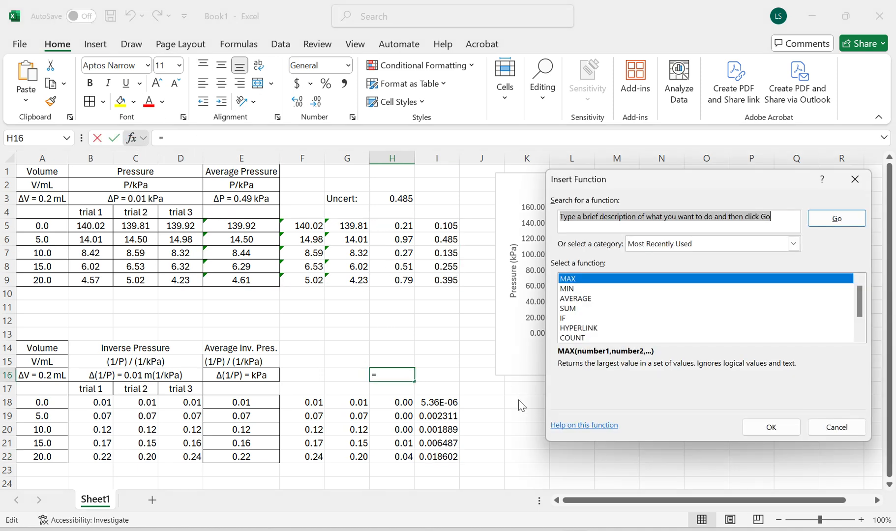
{"action": "left_click", "coordinate": [742, 425]}
{"action": "left_click_drag", "start_coordinate": [532, 193], "coordinate": [594, 199]}
{"action": "left_click_drag", "start_coordinate": [432, 403], "coordinate": [440, 450]}
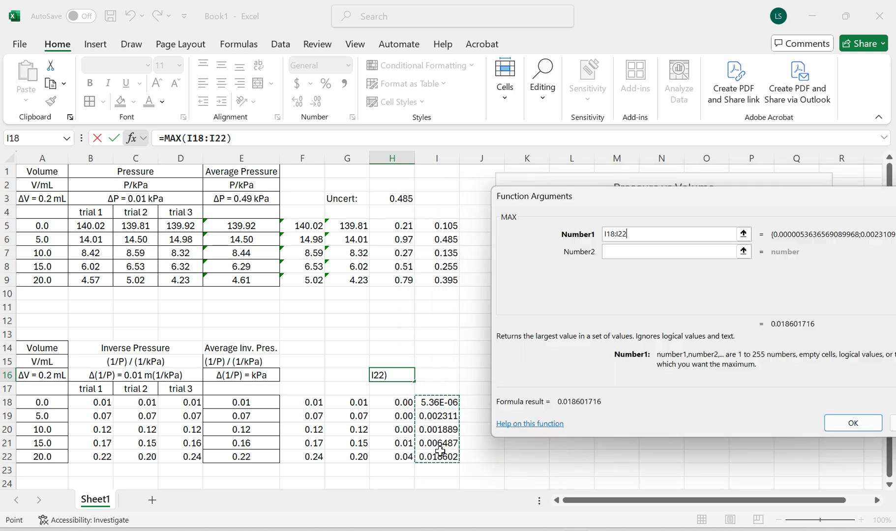
{"action": "left_click", "coordinate": [872, 418]}
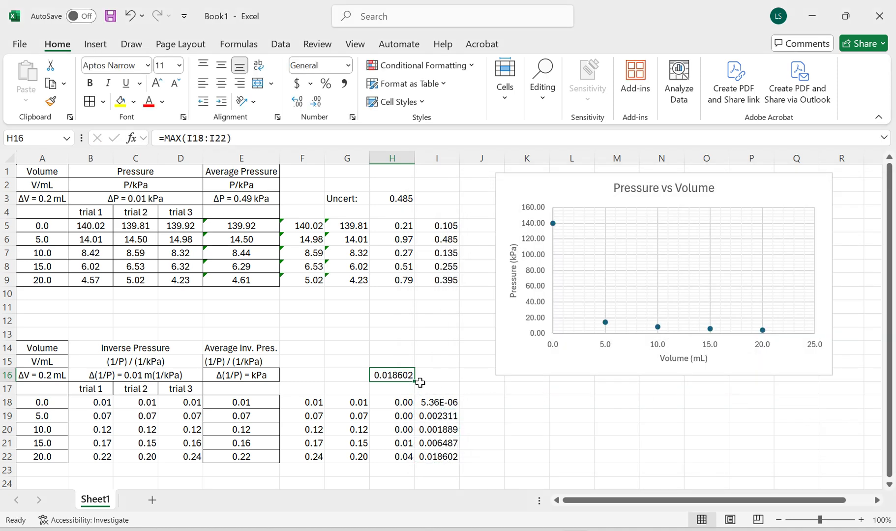
Add the numeric value to the uncertainty label in E16 so it reads Δ(1/P) = 0/019kPa
{"action": "left_click", "coordinate": [241, 376]}
{"action": "left_click", "coordinate": [197, 139]}
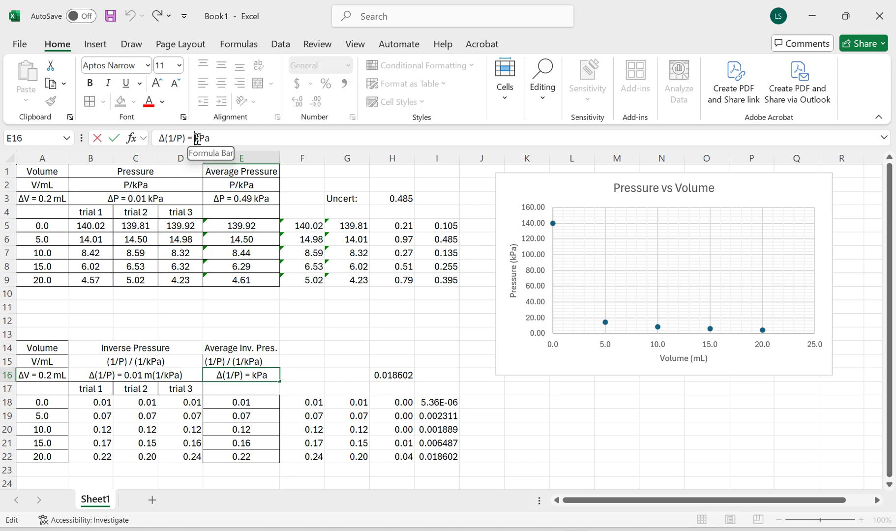
{"action": "type", "text": "0/"}
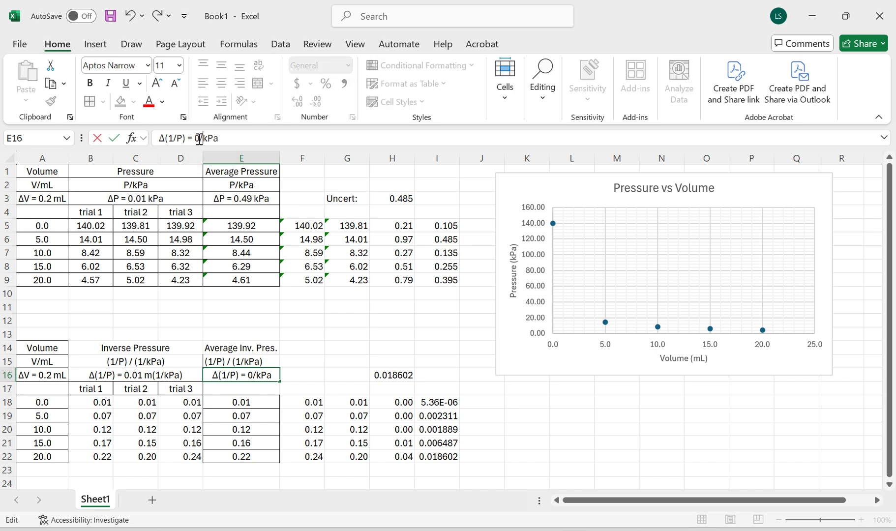
{"action": "type", "text": "019"}
{"action": "key", "text": "Return"}
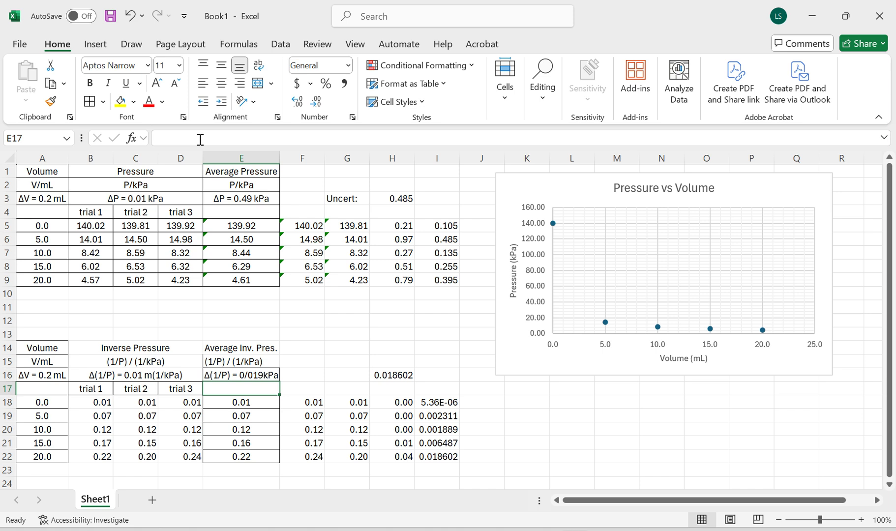
Display the average inverse pressure values in E18:E22 with three decimal places
{"action": "left_click_drag", "start_coordinate": [245, 403], "coordinate": [256, 457]}
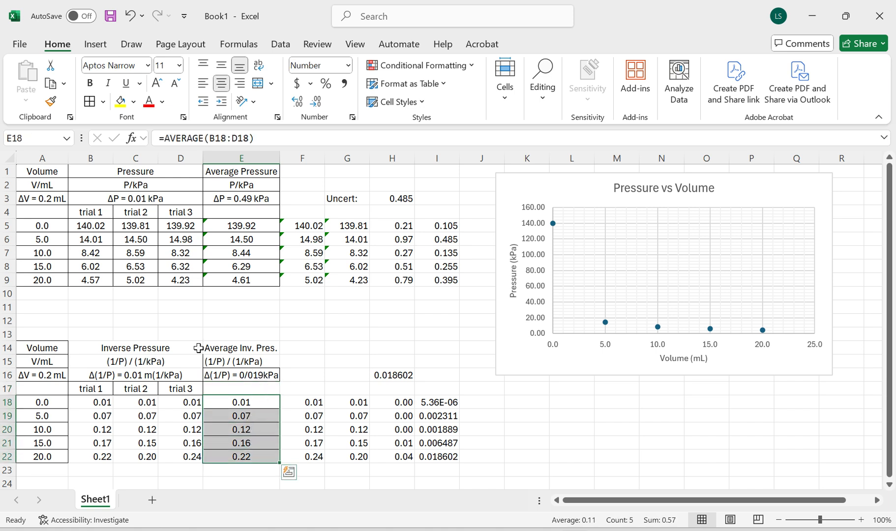
{"action": "left_click", "coordinate": [298, 102]}
{"action": "left_click", "coordinate": [270, 413]}
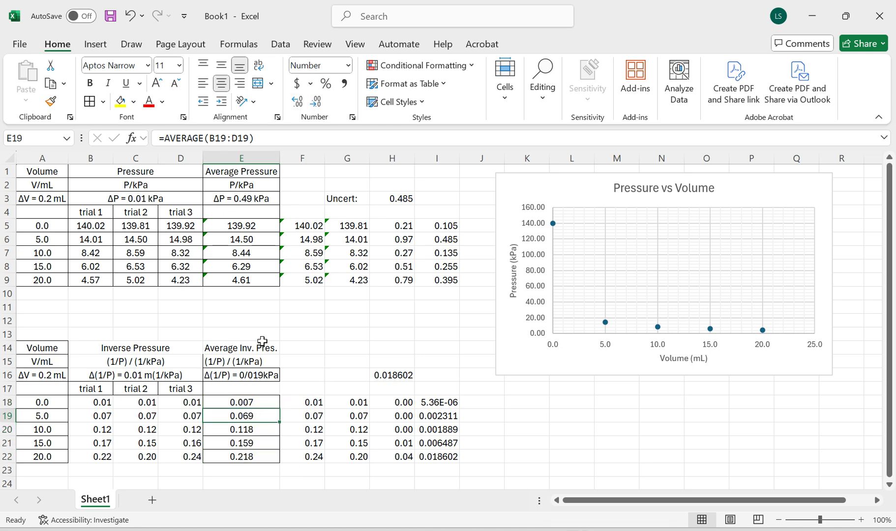
{"action": "left_click", "coordinate": [237, 200]}
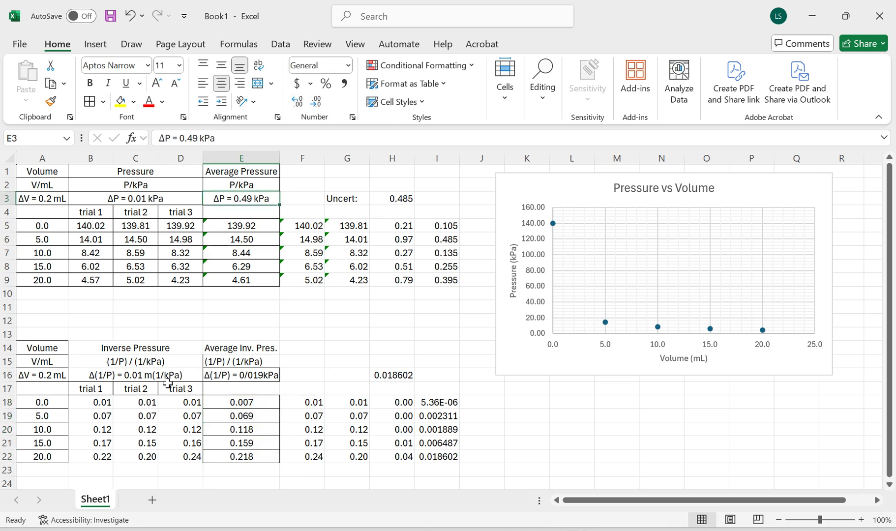
Center the contents of the whole inverse pressure table, A14:E22, horizontally
{"action": "scroll", "coordinate": [167, 383], "scroll_direction": "down", "scroll_amount": 1}
{"action": "left_click_drag", "start_coordinate": [38, 306], "coordinate": [222, 416]}
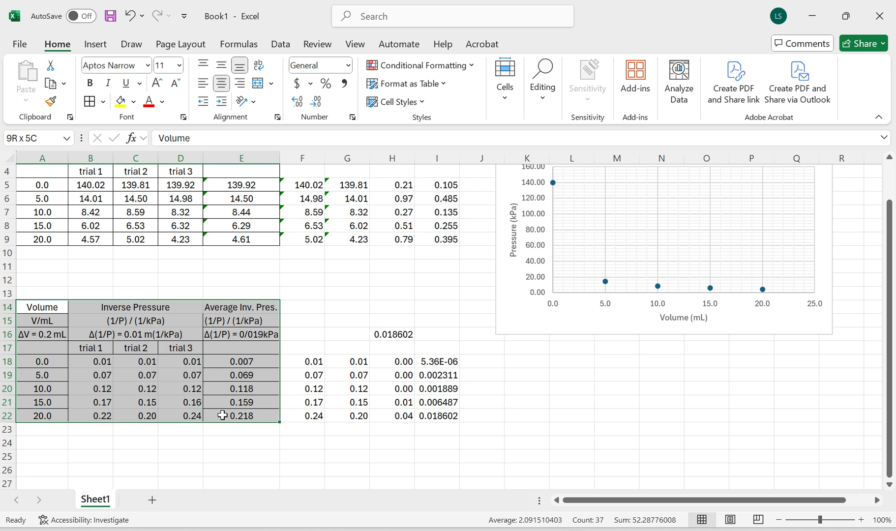
{"action": "left_click", "coordinate": [221, 84]}
{"action": "left_click", "coordinate": [222, 89]}
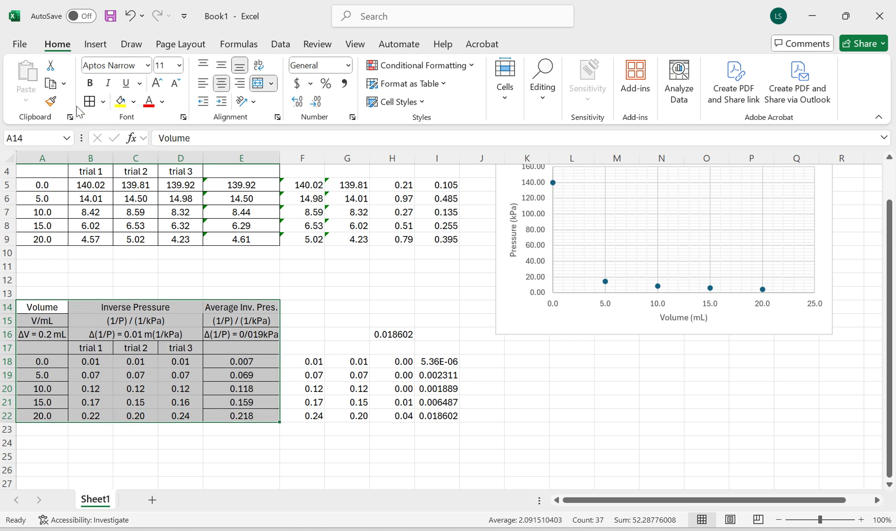
{"action": "left_click", "coordinate": [147, 404]}
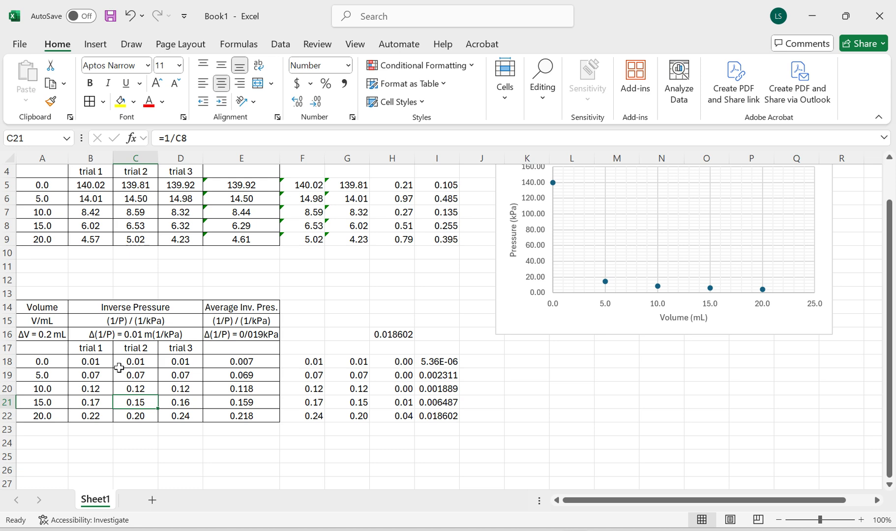
Insert a markers-only scatter chart of A18:A22 against E18:E22 and place it below the Pressure vs Volume chart
{"action": "scroll", "coordinate": [119, 368], "scroll_direction": "down", "scroll_amount": 1}
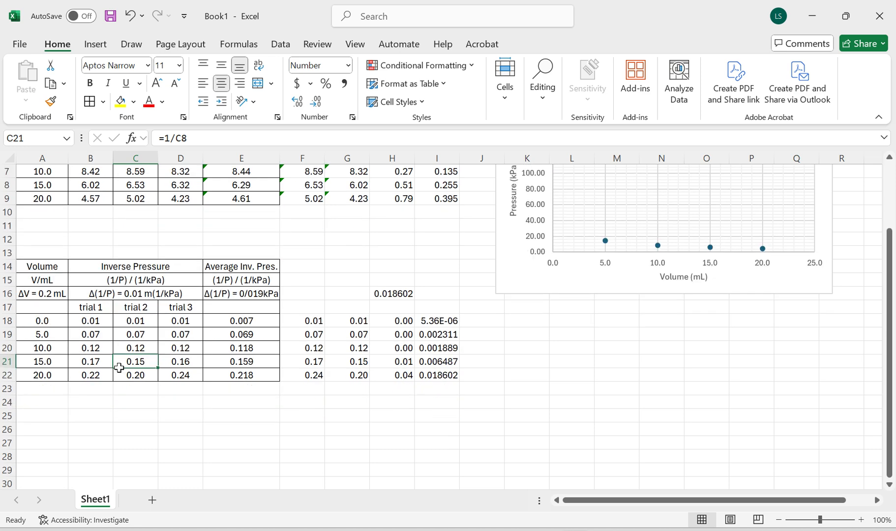
{"action": "scroll", "coordinate": [119, 367], "scroll_direction": "down", "scroll_amount": 1}
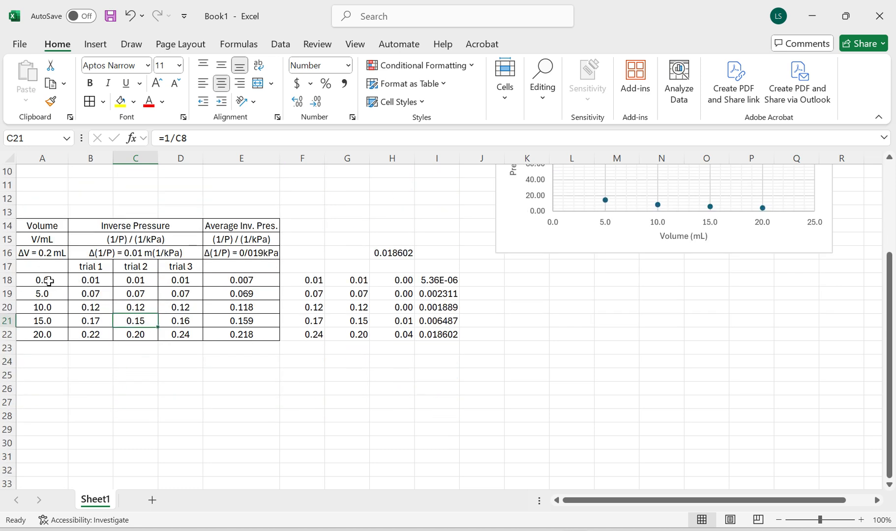
{"action": "left_click_drag", "start_coordinate": [49, 280], "coordinate": [43, 332]}
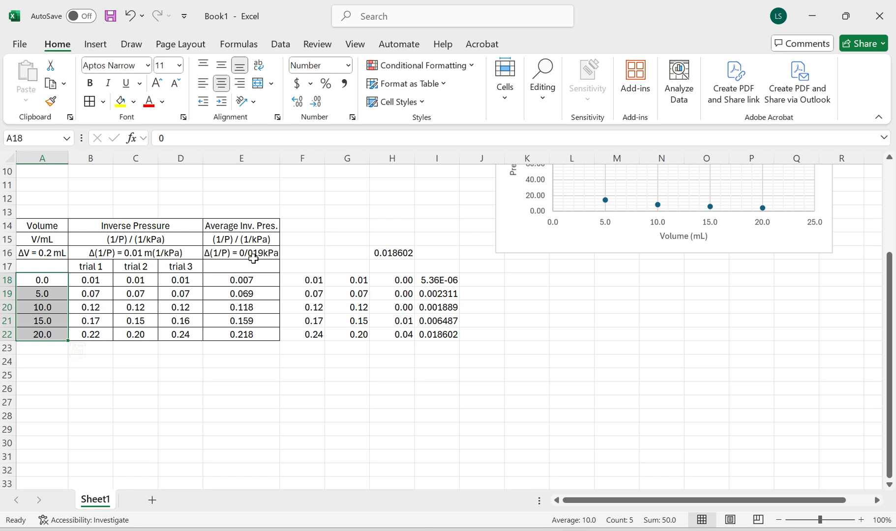
{"action": "left_click_drag", "start_coordinate": [257, 281], "coordinate": [250, 333]}
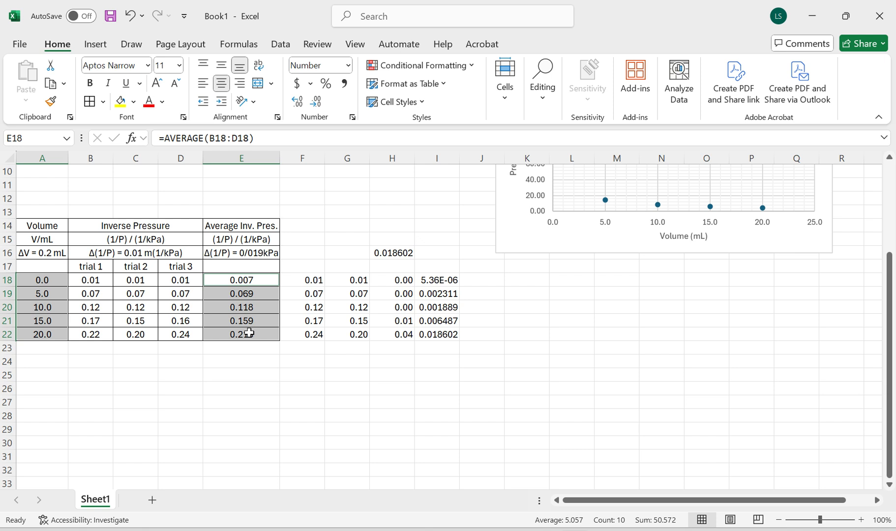
{"action": "left_click", "coordinate": [96, 43]}
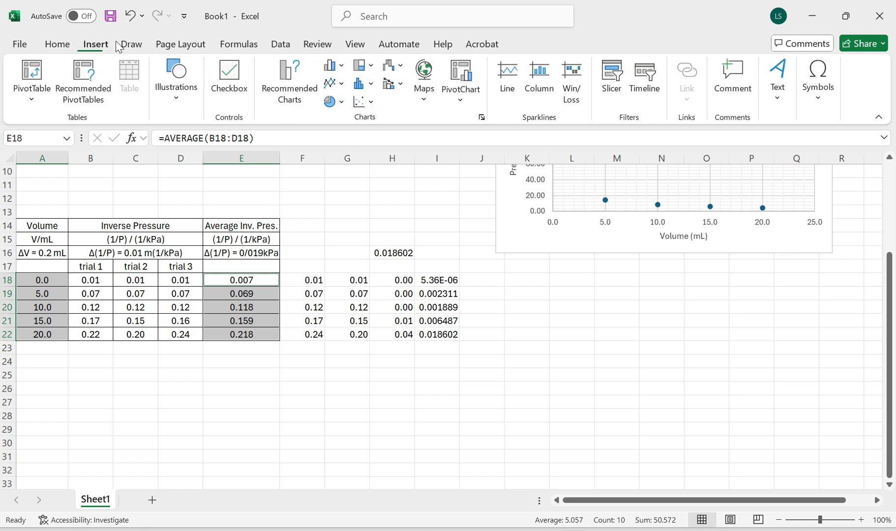
{"action": "left_click", "coordinate": [361, 107]}
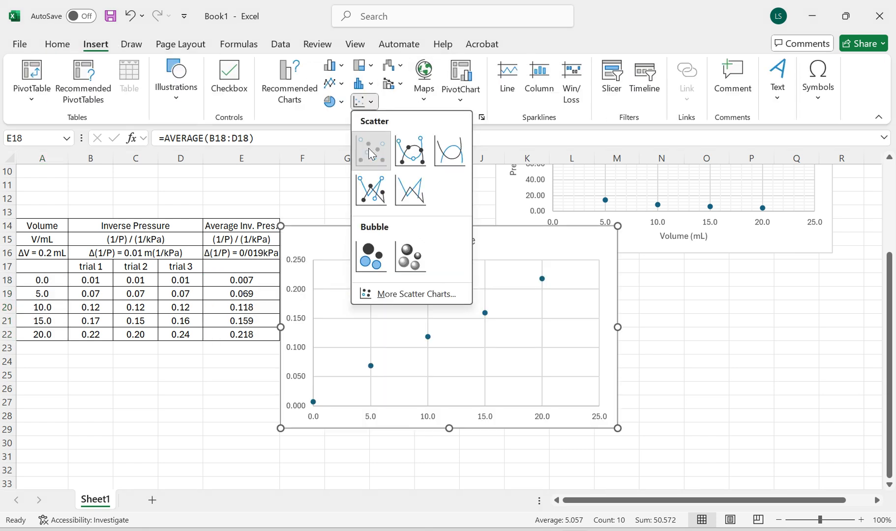
{"action": "left_click", "coordinate": [368, 147]}
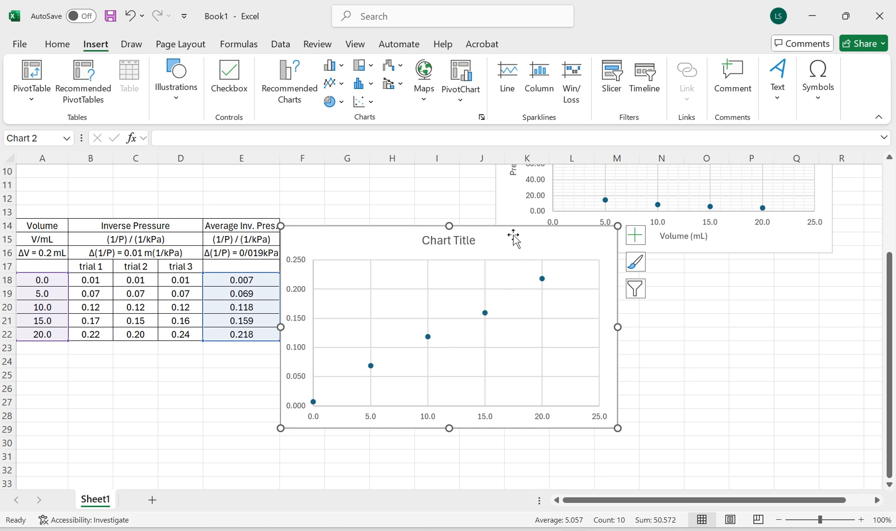
{"action": "scroll", "coordinate": [706, 296], "scroll_direction": "down", "scroll_amount": 2}
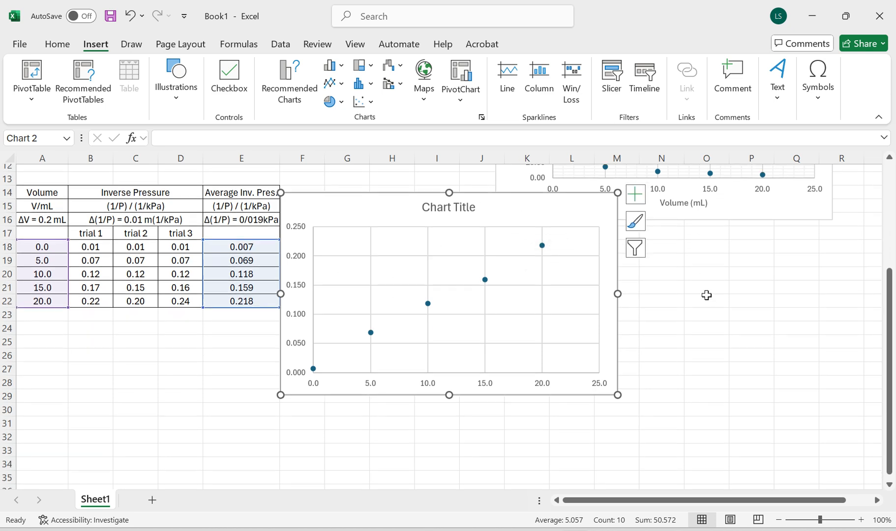
{"action": "scroll", "coordinate": [685, 288], "scroll_direction": "up", "scroll_amount": 2}
{"action": "left_click_drag", "start_coordinate": [551, 261], "coordinate": [670, 265]}
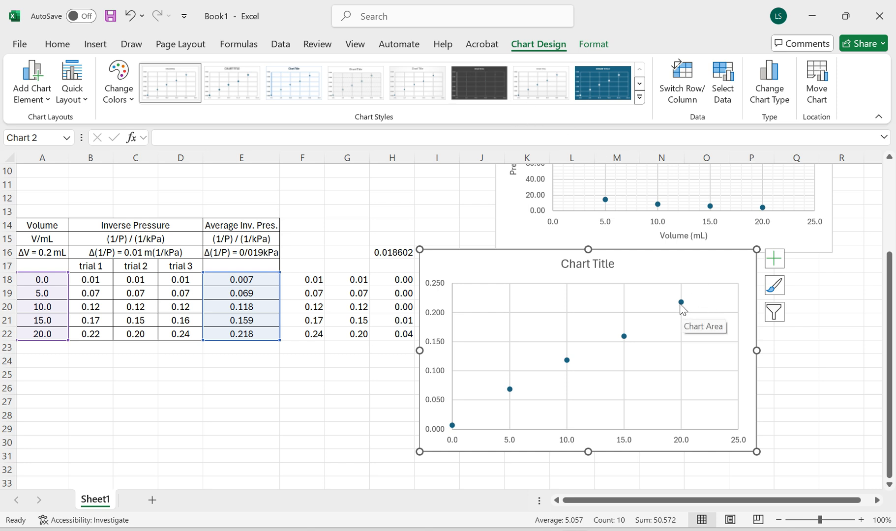
Add error bars to the inverse pressure data series and set the vertical error amount to Custom
{"action": "mouse_move", "coordinate": [681, 307]}
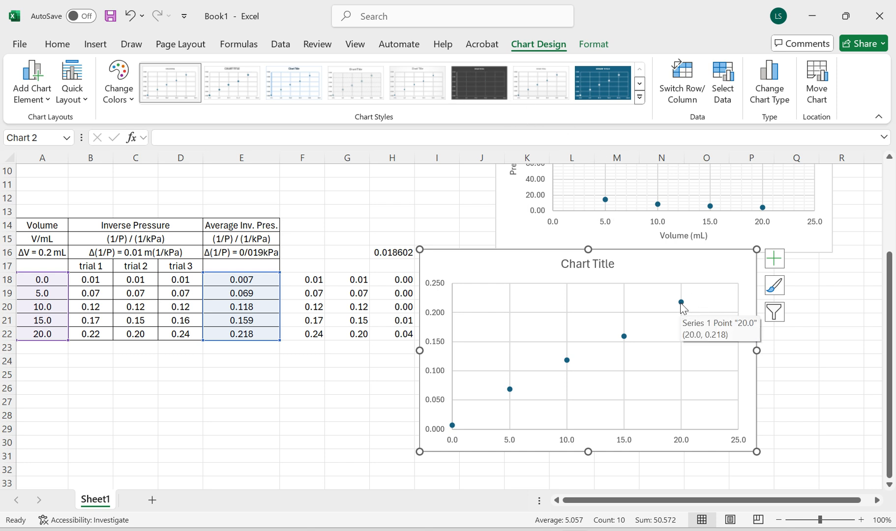
{"action": "left_click", "coordinate": [681, 303]}
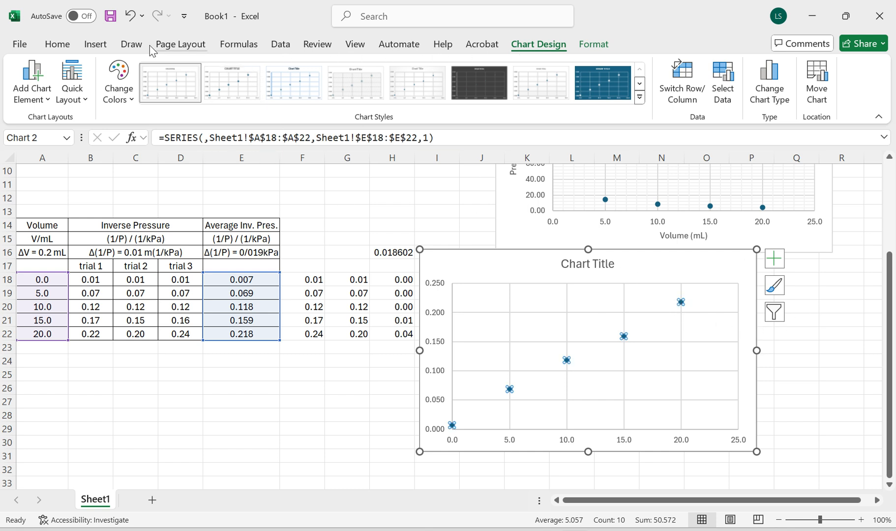
{"action": "left_click", "coordinate": [33, 81]}
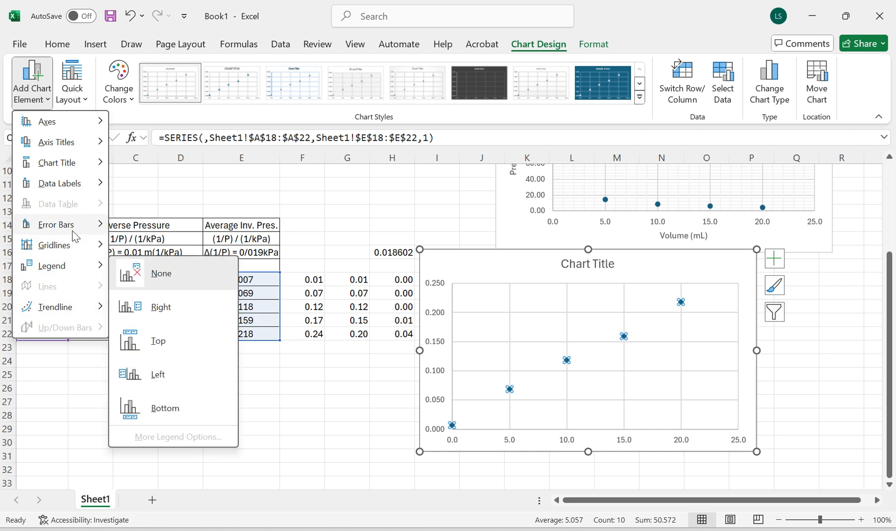
{"action": "mouse_move", "coordinate": [72, 227]}
{"action": "left_click", "coordinate": [195, 370]}
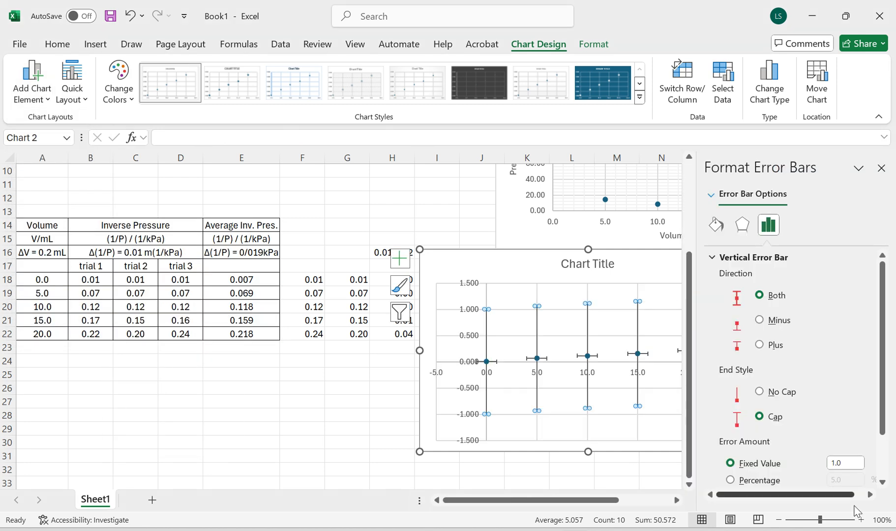
{"action": "scroll", "coordinate": [799, 443], "scroll_direction": "down", "scroll_amount": 2}
{"action": "left_click", "coordinate": [763, 476]}
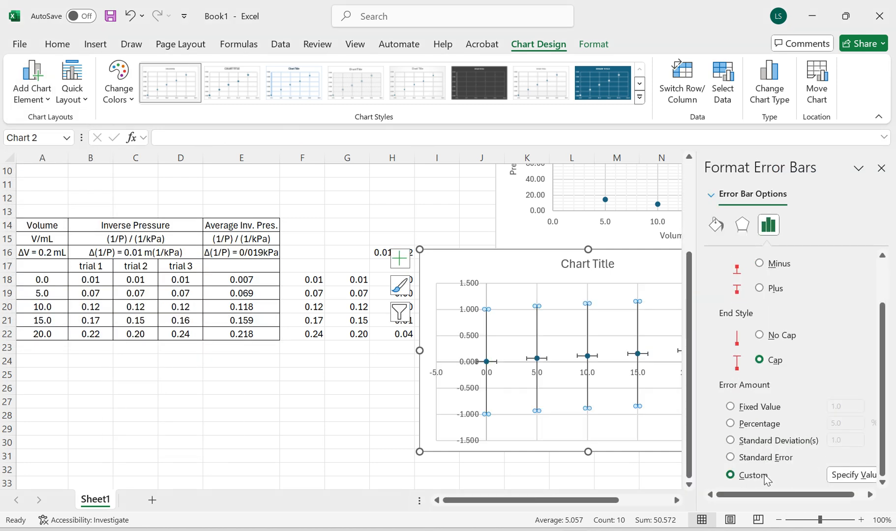
Specify 0.019 as both the positive and negative error value of the vertical error bars
{"action": "left_click", "coordinate": [855, 475]}
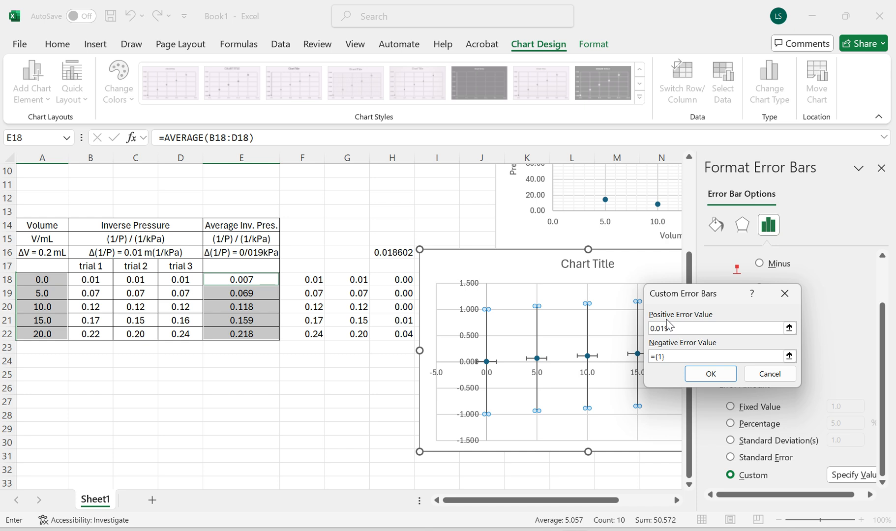
{"action": "left_click", "coordinate": [674, 356]}
{"action": "left_click_drag", "start_coordinate": [671, 356], "coordinate": [643, 354]}
{"action": "key", "text": "BackSpace"}
{"action": "type", "text": "0.019"}
{"action": "left_click", "coordinate": [704, 376]}
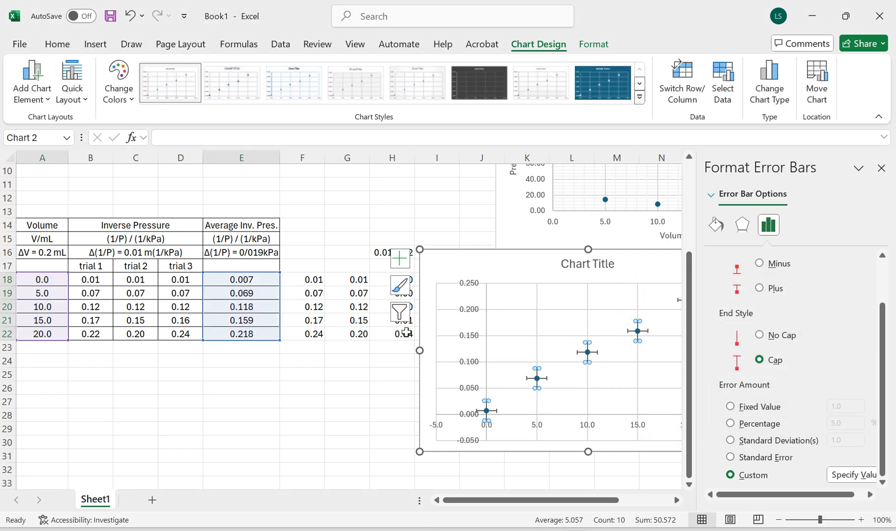
Delete the horizontal error bars from the new scatter chart and move the chart closer to the inverse pressure table
{"action": "left_click", "coordinate": [596, 352]}
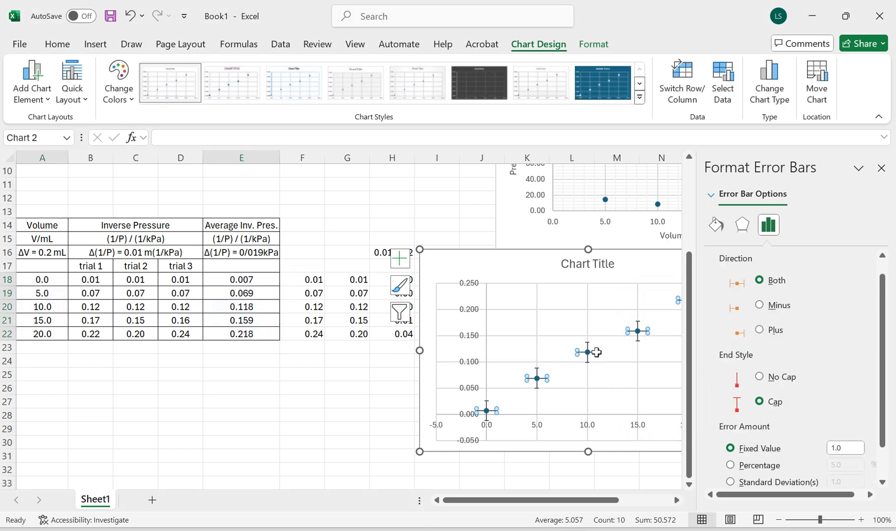
{"action": "key", "text": "Delete"}
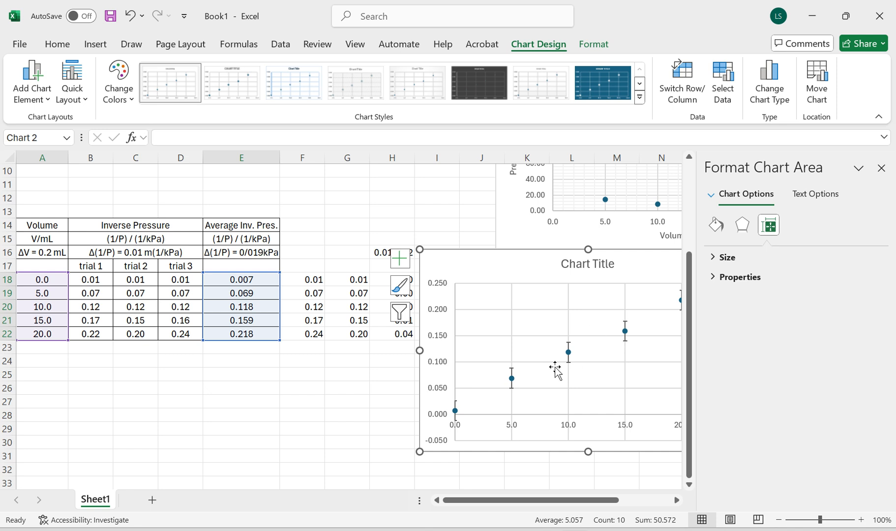
{"action": "left_click", "coordinate": [881, 168]}
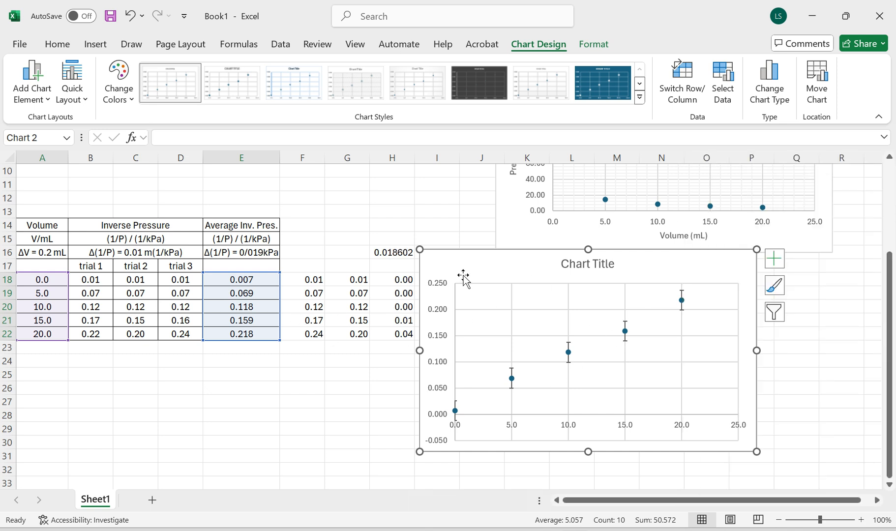
{"action": "left_click_drag", "start_coordinate": [472, 256], "coordinate": [375, 274]}
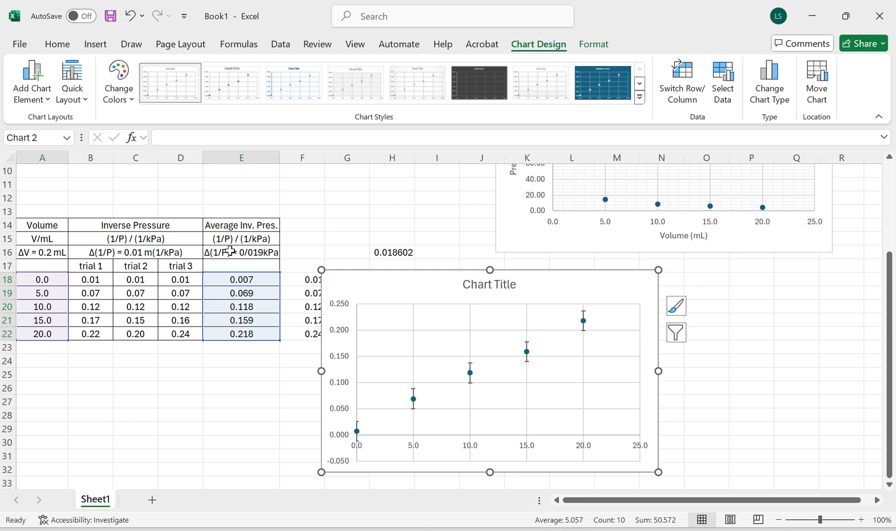
Correct the uncertainty label in E16 to read Δ(1/P) = 0.019kPa
{"action": "left_click", "coordinate": [229, 252]}
{"action": "left_click", "coordinate": [207, 139]}
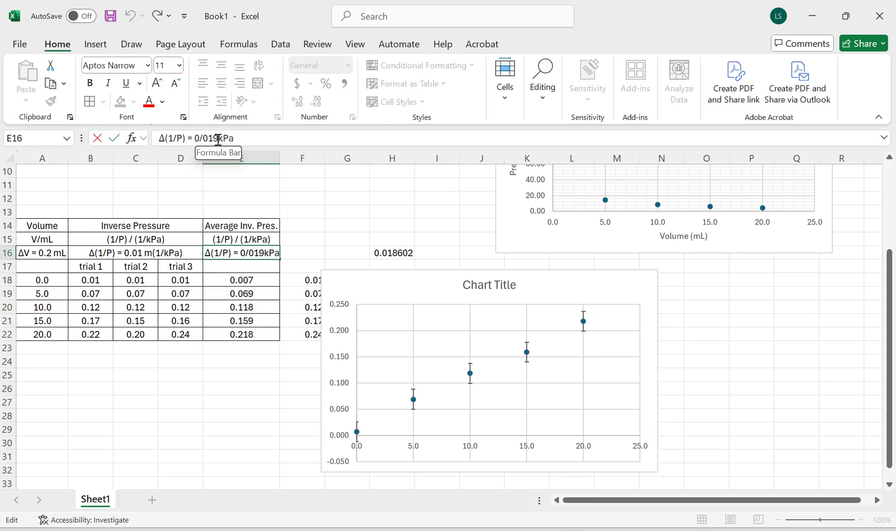
{"action": "key", "text": "BackSpace"}
{"action": "type", "text": "."}
{"action": "key", "text": "Return"}
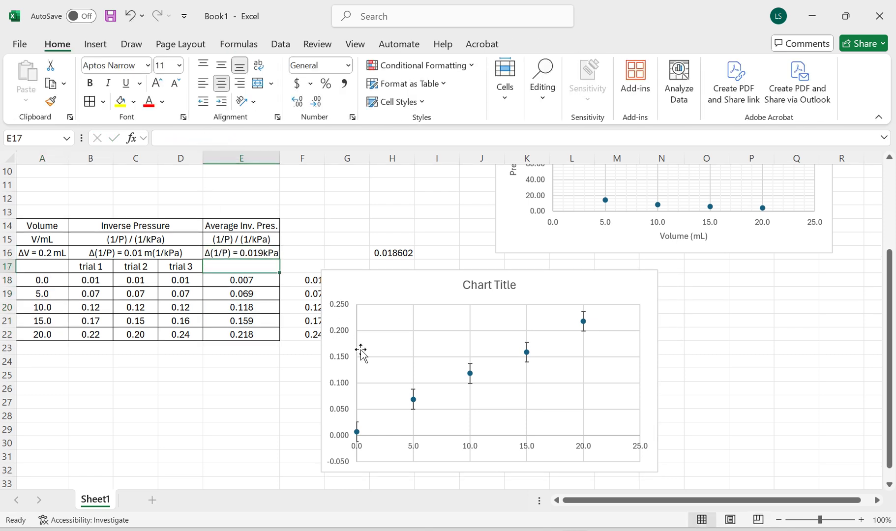
Move the inverse pressure scatter chart up slightly so its upper edge sits at row 16
{"action": "left_click", "coordinate": [519, 380]}
{"action": "left_click", "coordinate": [546, 272]}
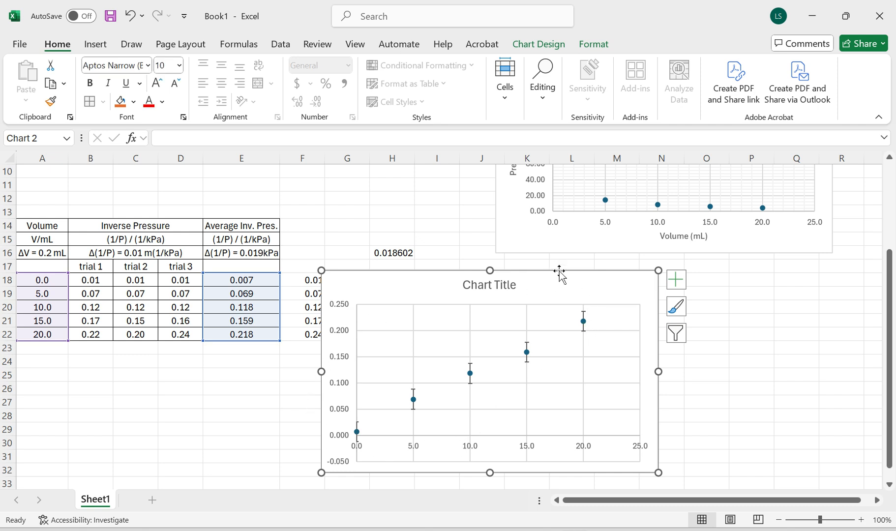
{"action": "left_click_drag", "start_coordinate": [560, 271], "coordinate": [556, 257]}
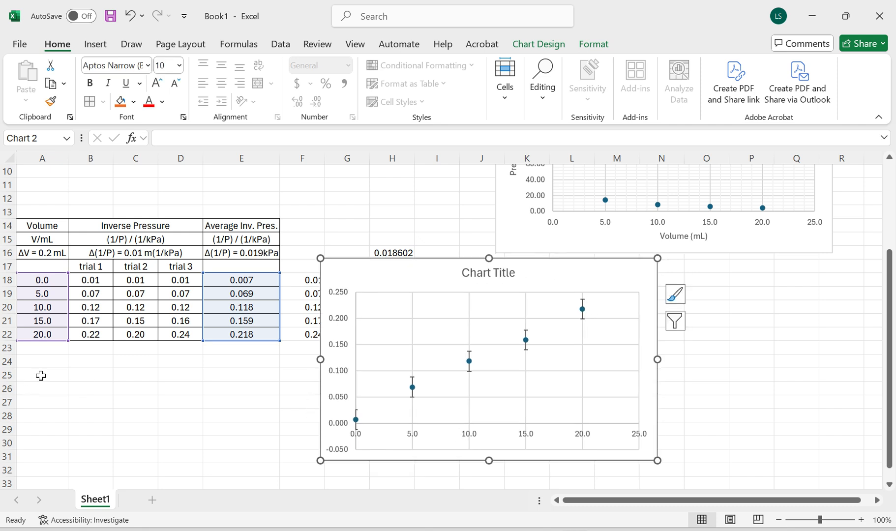
Label A25 "max slope" and reference the first and last volumes, A18 and A22, in A26 and A27
{"action": "left_click", "coordinate": [41, 374]}
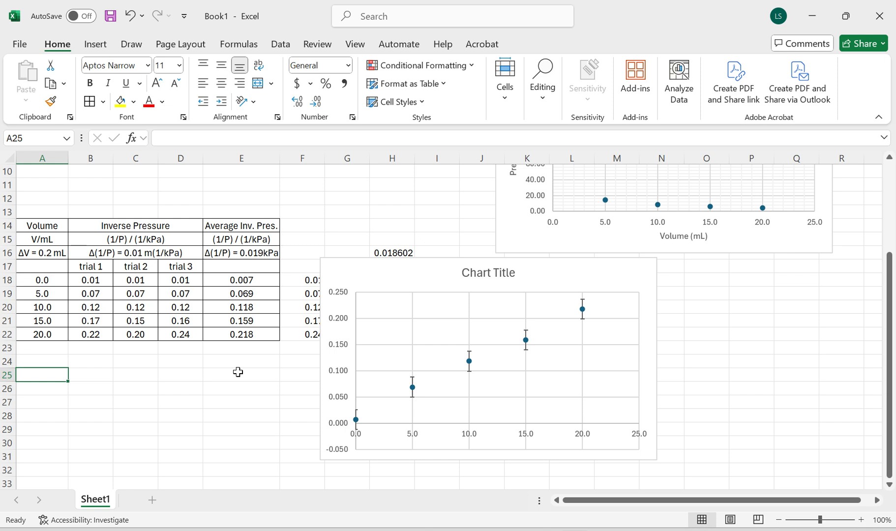
{"action": "type", "text": "max slope"}
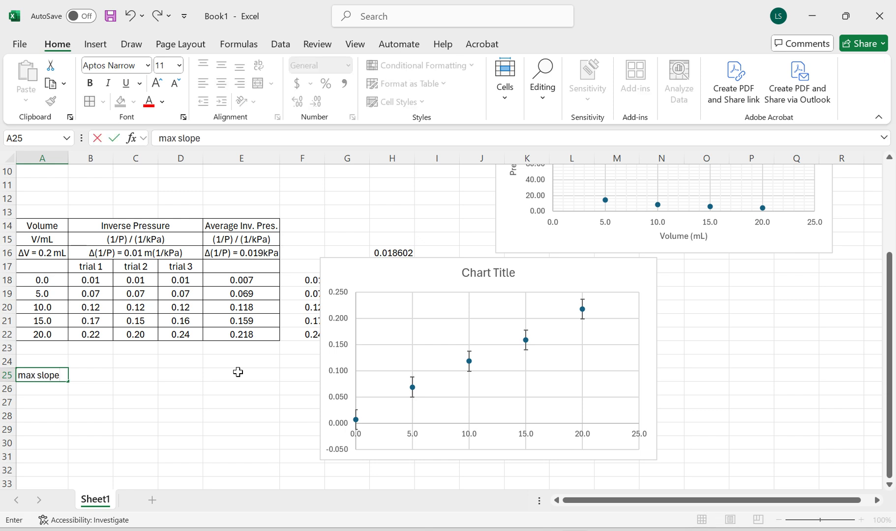
{"action": "key", "text": "Return"}
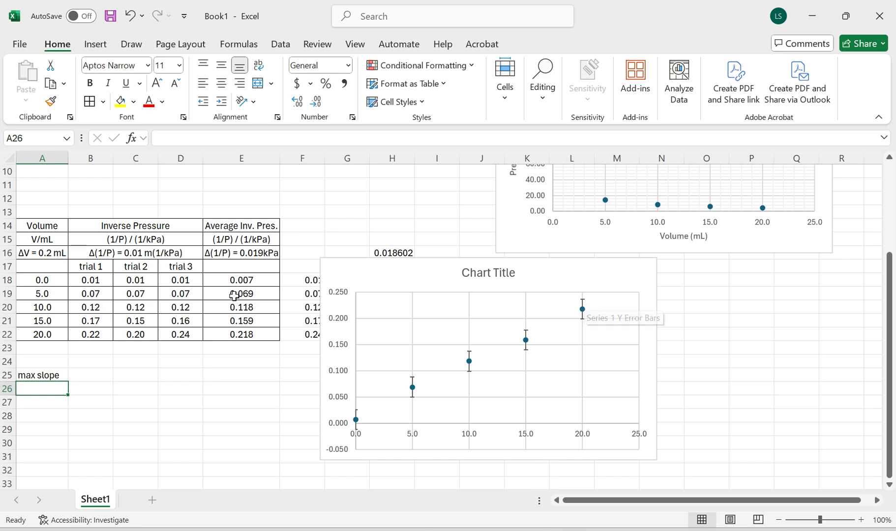
{"action": "type", "text": "="}
{"action": "left_click", "coordinate": [51, 278]}
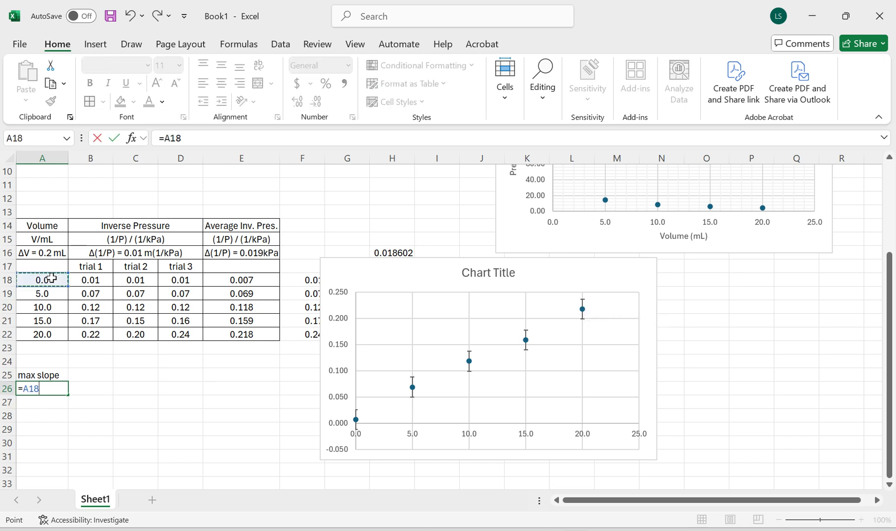
{"action": "key", "text": "Return"}
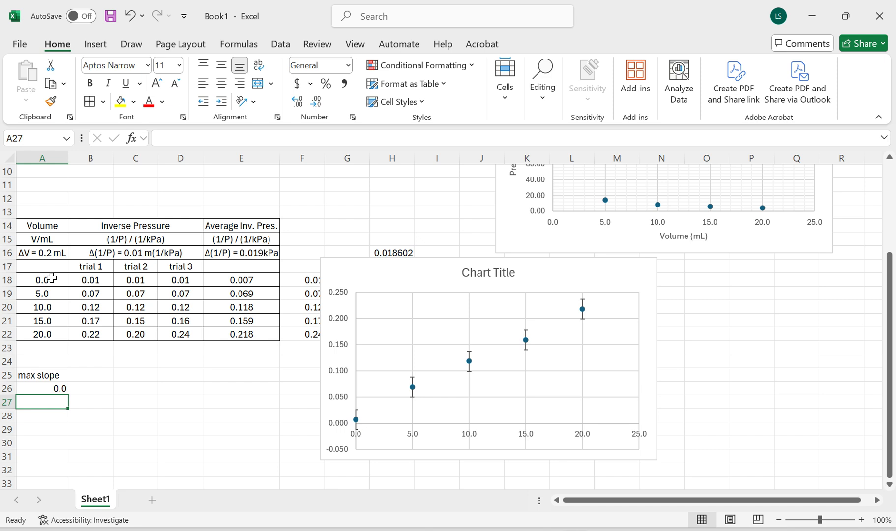
{"action": "type", "text": "="}
{"action": "left_click", "coordinate": [42, 334]}
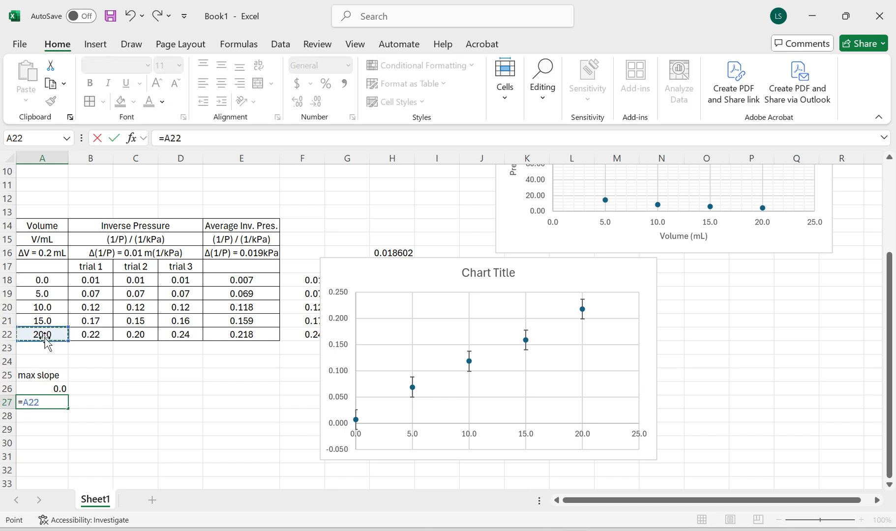
{"action": "key", "text": "Return"}
Calculate the lower max slope point in B26 with the formula =E18-H16
{"action": "left_click", "coordinate": [87, 391]}
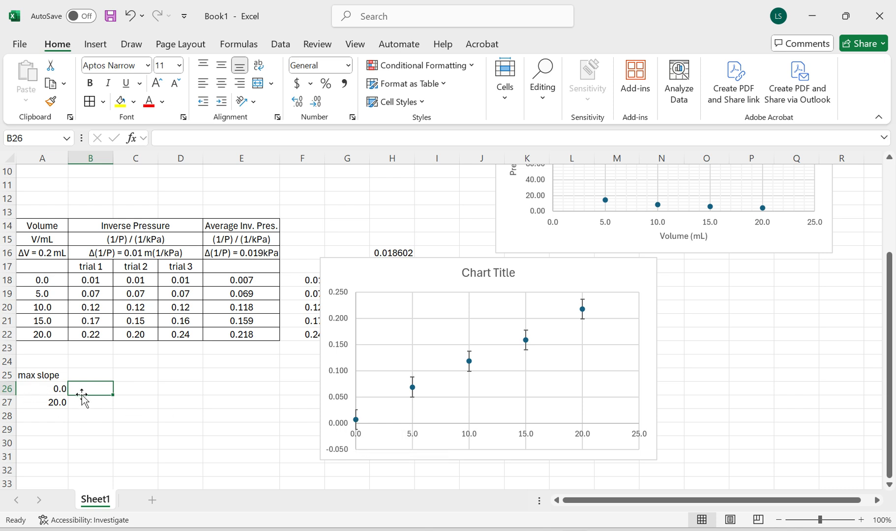
{"action": "type", "text": "="}
{"action": "left_click", "coordinate": [232, 275]}
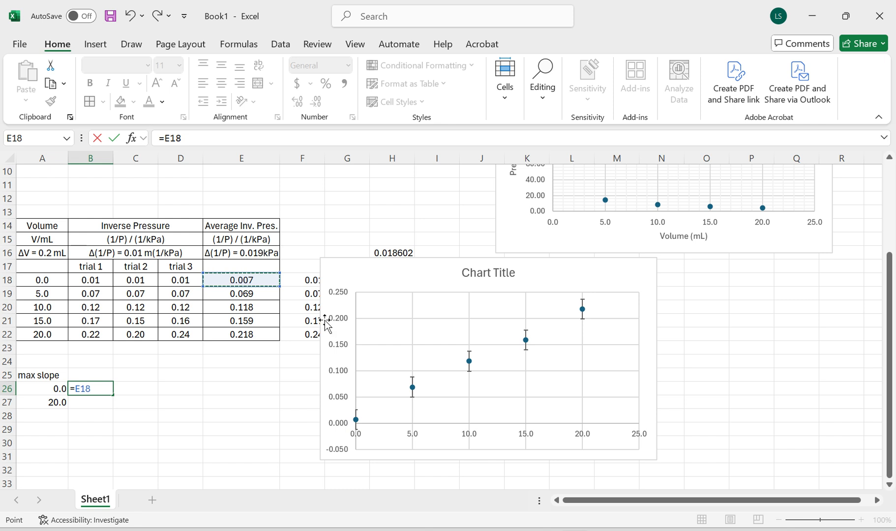
{"action": "type", "text": "-"}
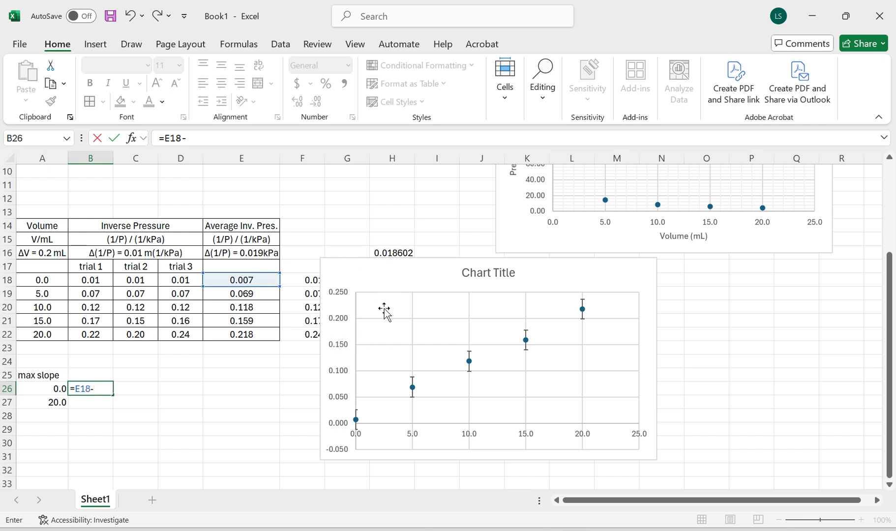
{"action": "left_click", "coordinate": [392, 253]}
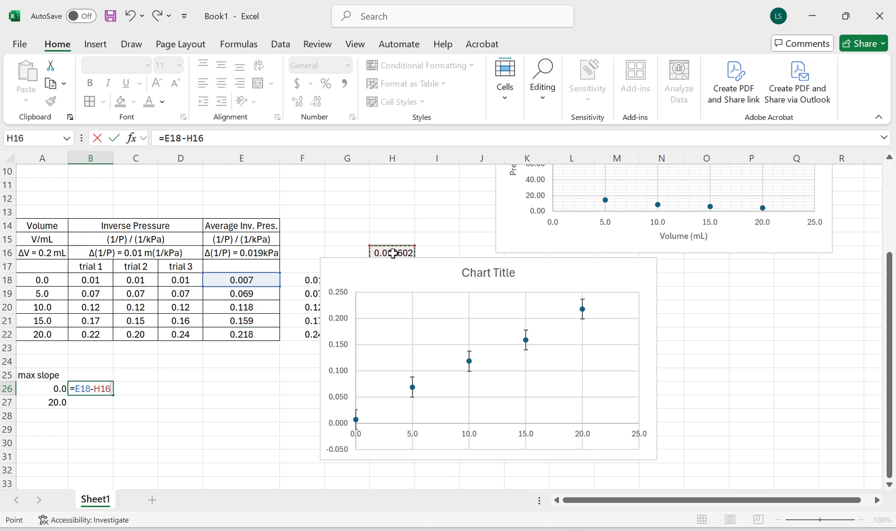
{"action": "key", "text": "Return"}
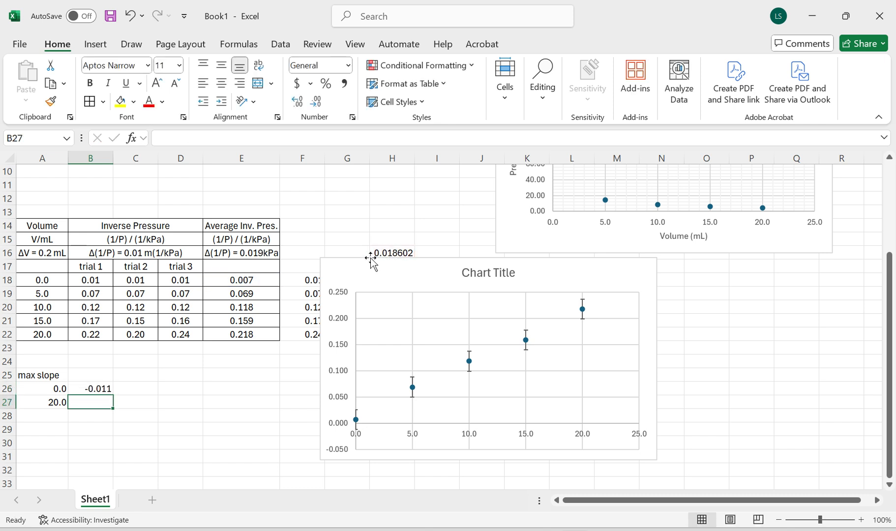
Nudge the inverse pressure chart down slightly and calculate the upper max slope point in B27 as =E22+H16
{"action": "left_click_drag", "start_coordinate": [370, 258], "coordinate": [370, 263]}
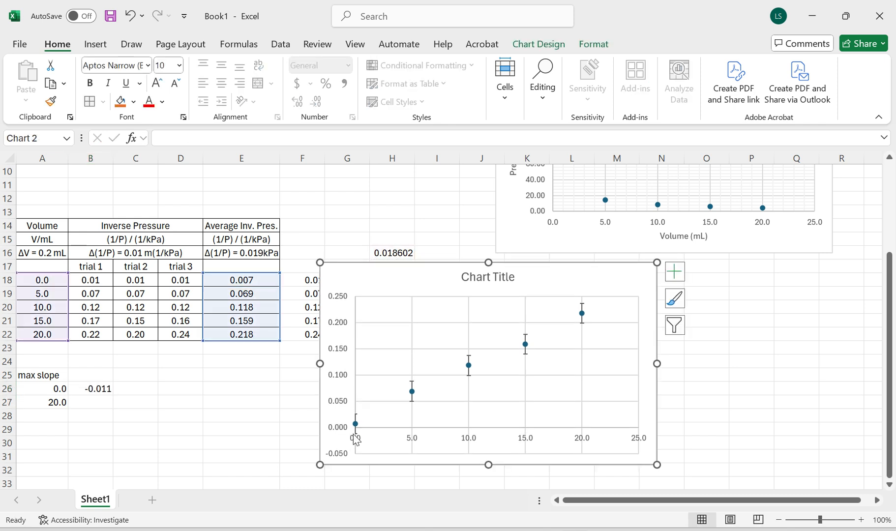
{"action": "left_click", "coordinate": [87, 404]}
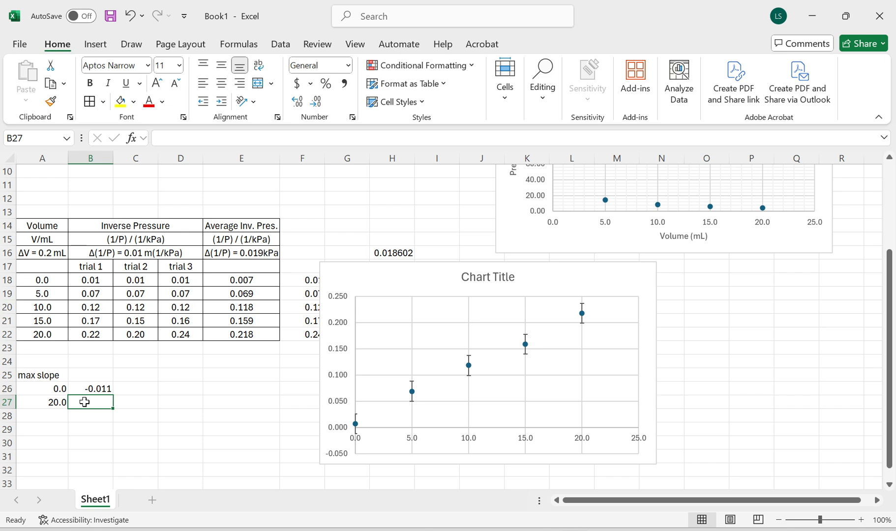
{"action": "type", "text": "="}
{"action": "left_click", "coordinate": [248, 334]}
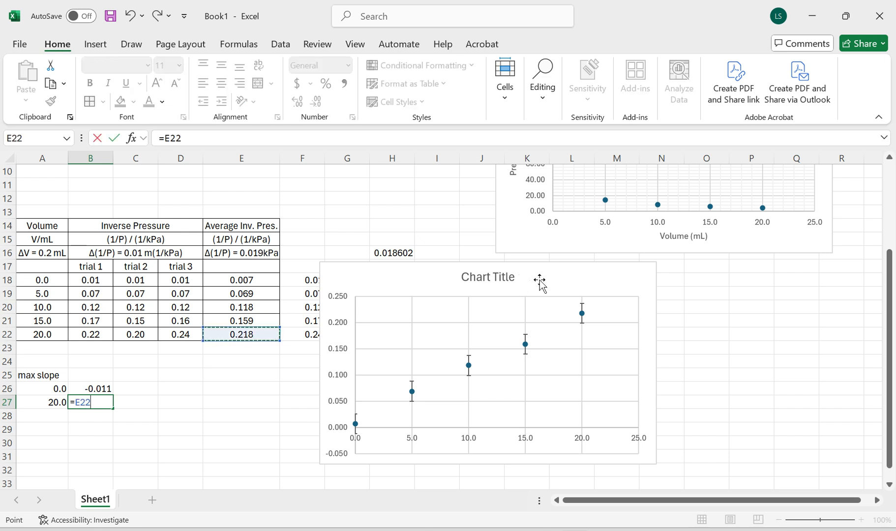
{"action": "type", "text": "+"}
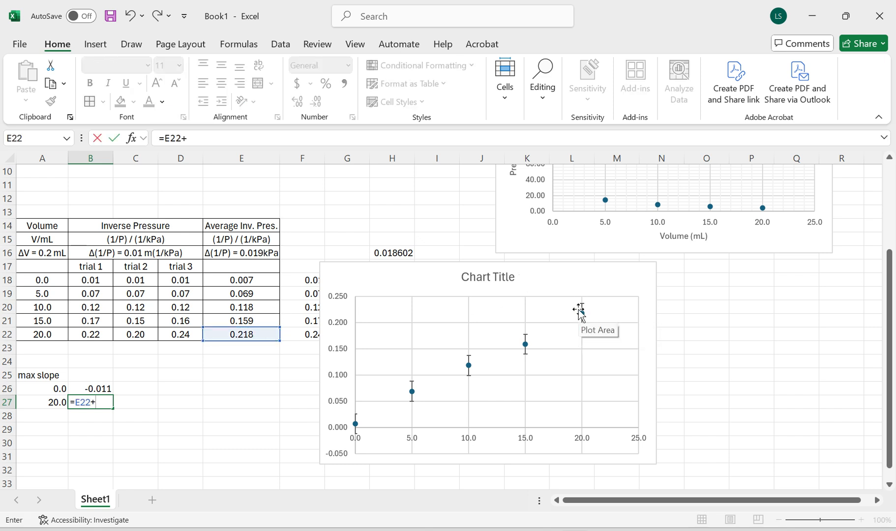
{"action": "left_click", "coordinate": [388, 252]}
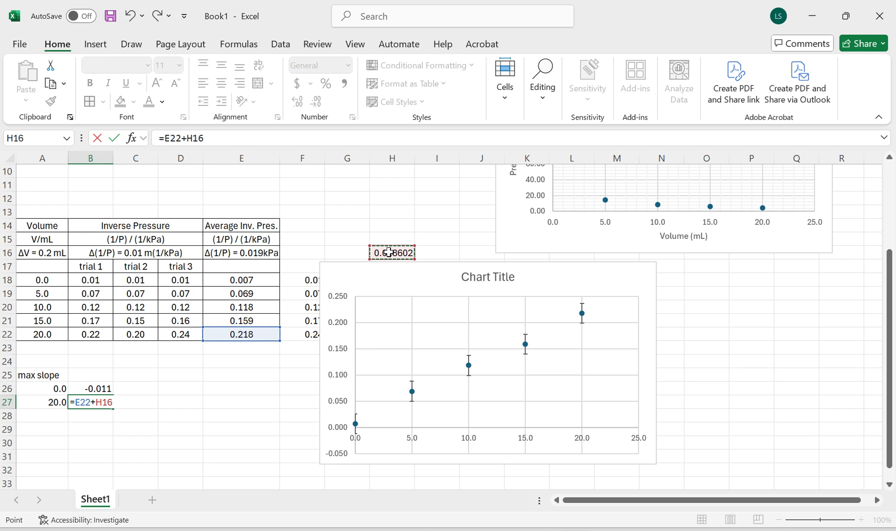
{"action": "key", "text": "Return"}
Label A29 "min slope" and reference the first and last volumes, A18 and A22, in A30 and A31
{"action": "left_click", "coordinate": [51, 430]}
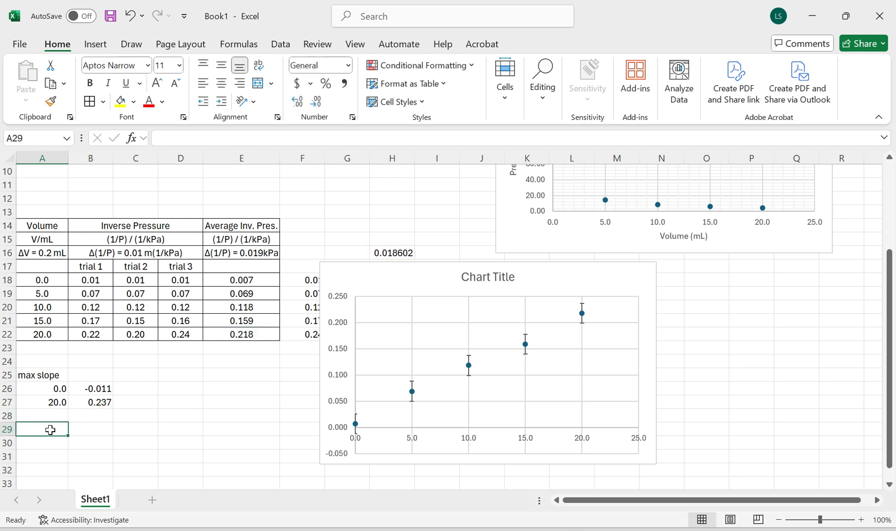
{"action": "type", "text": "min slope"}
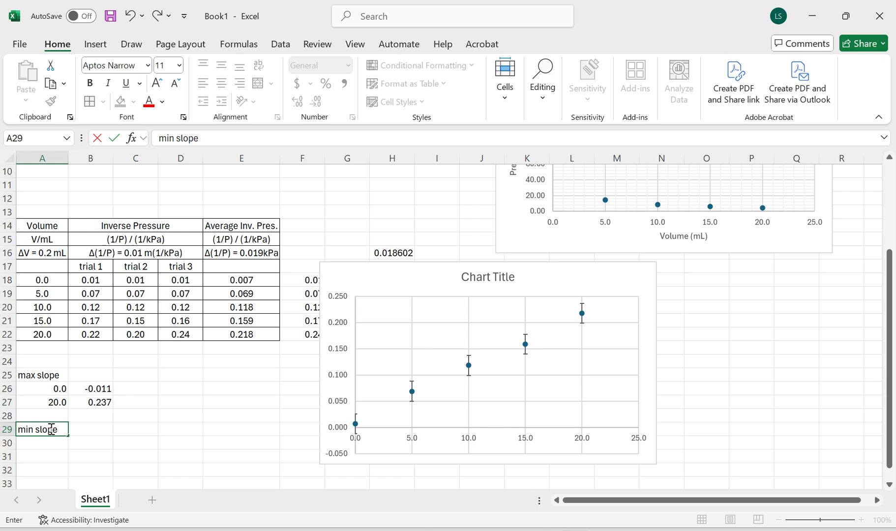
{"action": "key", "text": "Return"}
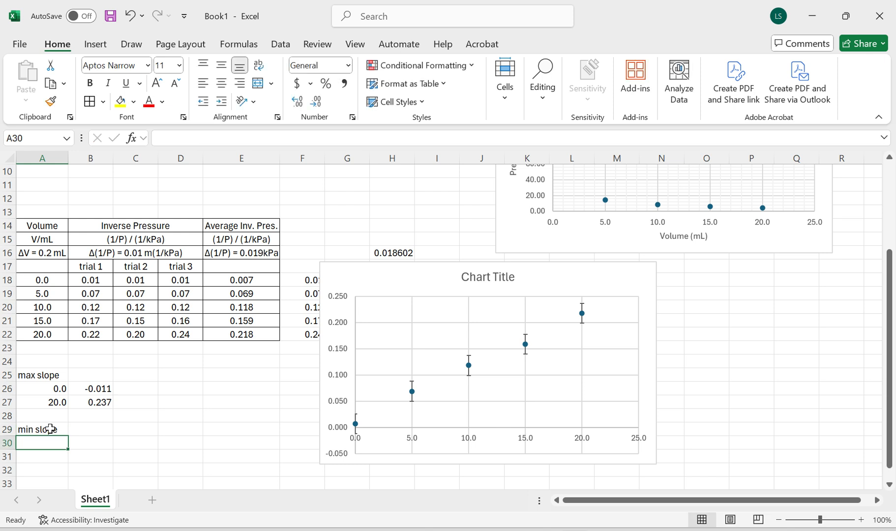
{"action": "type", "text": "="}
{"action": "left_click", "coordinate": [39, 281]}
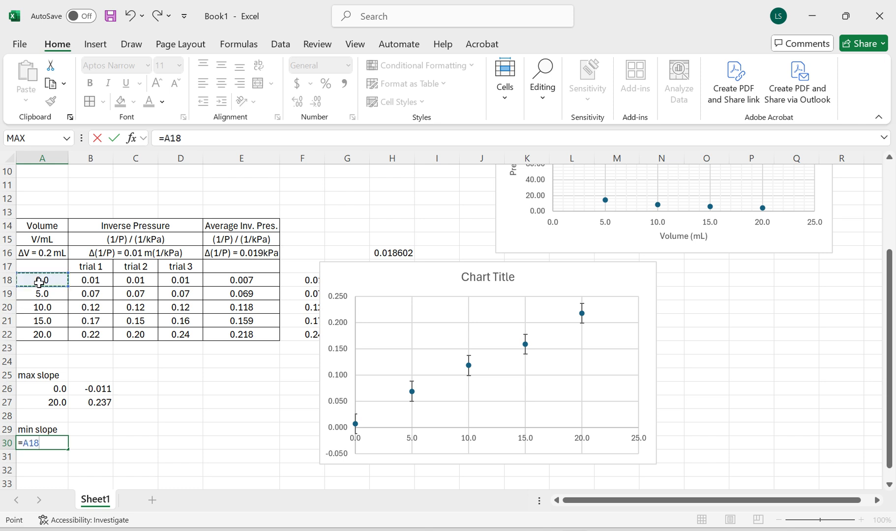
{"action": "key", "text": "Return"}
{"action": "type", "text": "="}
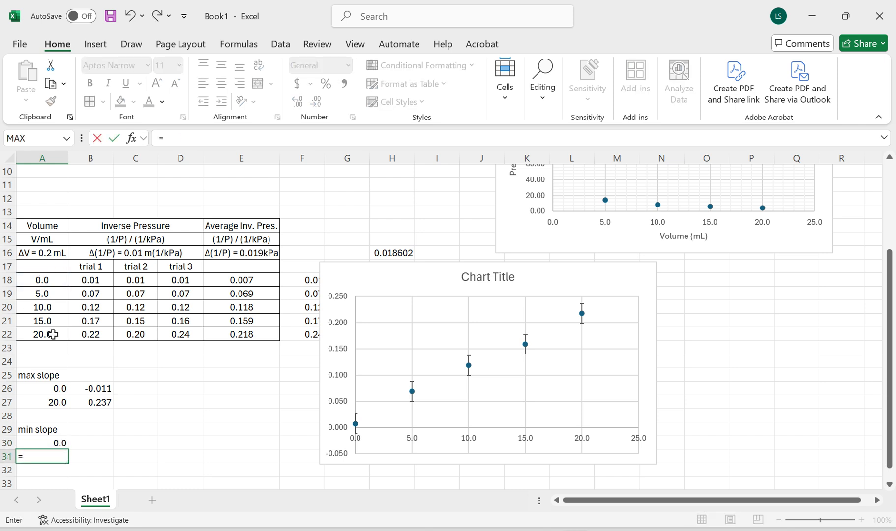
{"action": "left_click", "coordinate": [54, 335]}
{"action": "key", "text": "Return"}
Calculate the first min slope point in B30 with the formula =E18+H16
{"action": "left_click", "coordinate": [81, 442]}
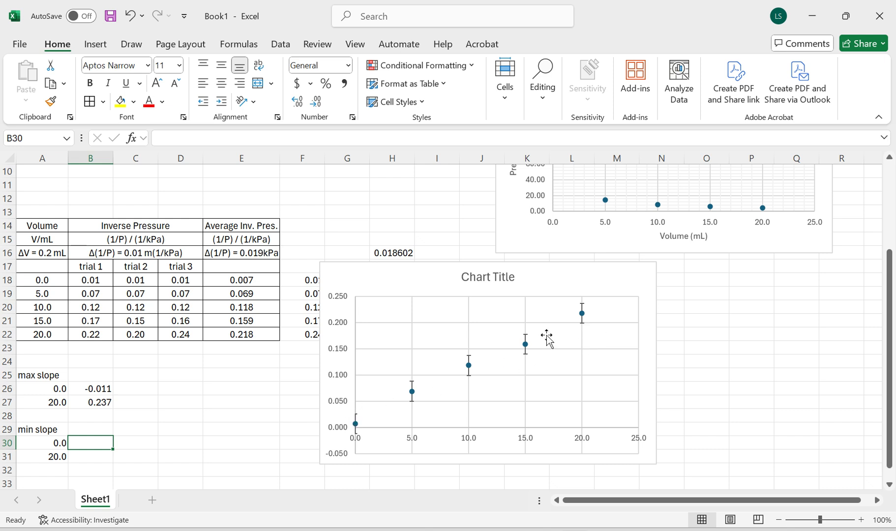
{"action": "type", "text": "="}
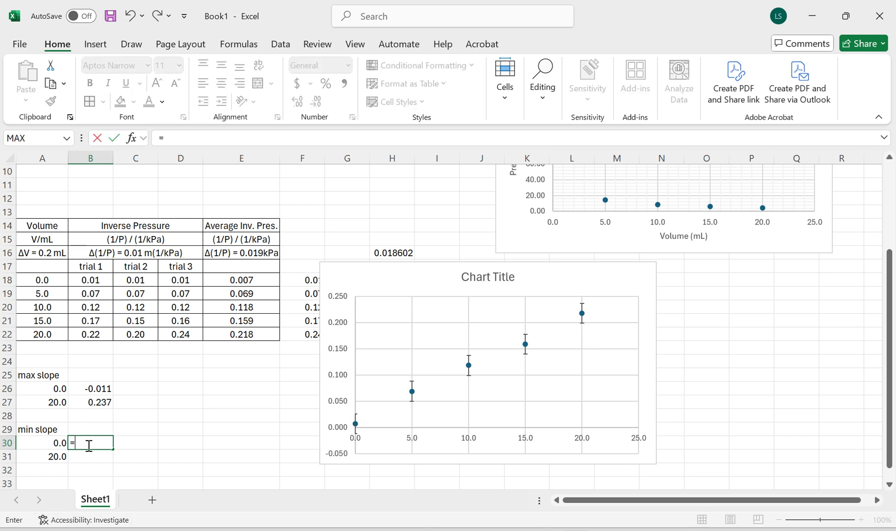
{"action": "left_click", "coordinate": [254, 279]}
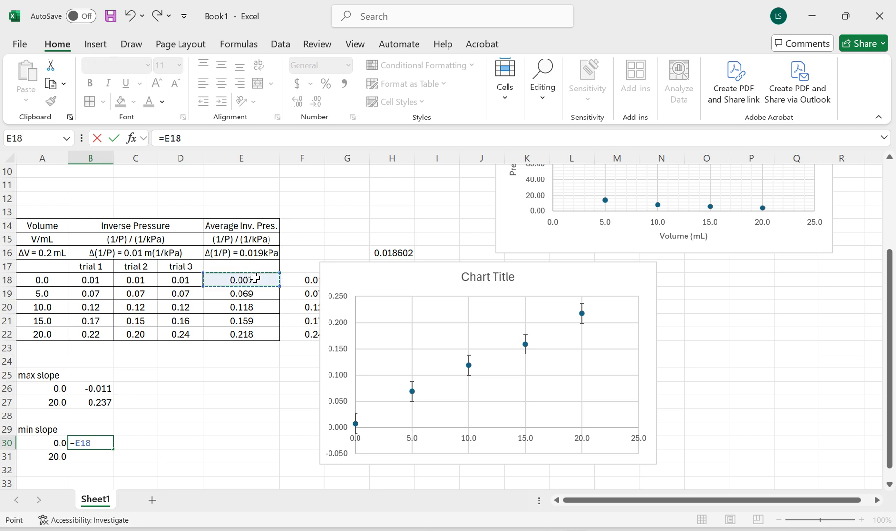
{"action": "type", "text": "+"}
{"action": "left_click", "coordinate": [401, 254]}
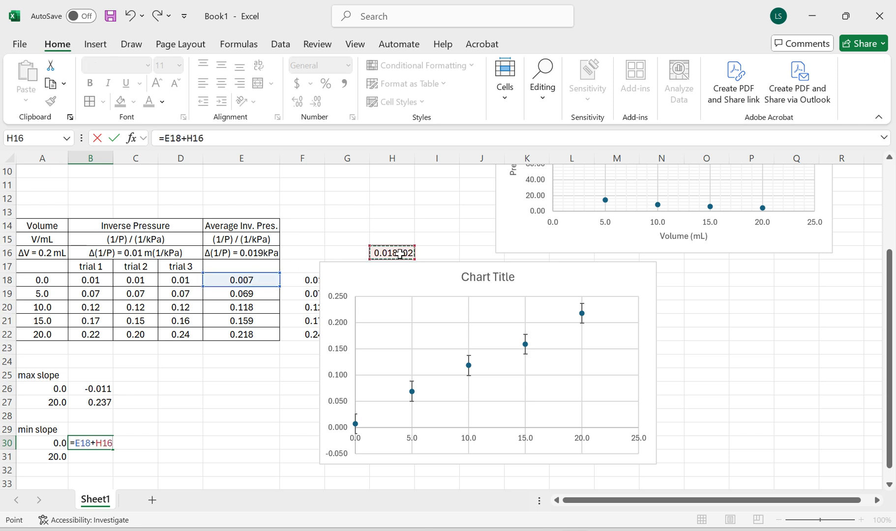
{"action": "key", "text": "Return"}
Calculate the second min slope point in B31 with the formula =E22-H16
{"action": "type", "text": "="}
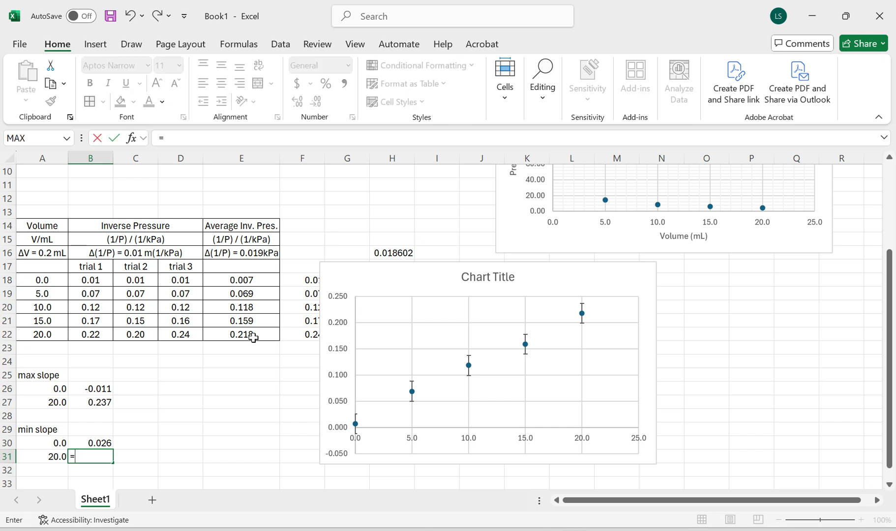
{"action": "left_click", "coordinate": [253, 336]}
{"action": "type", "text": "-"}
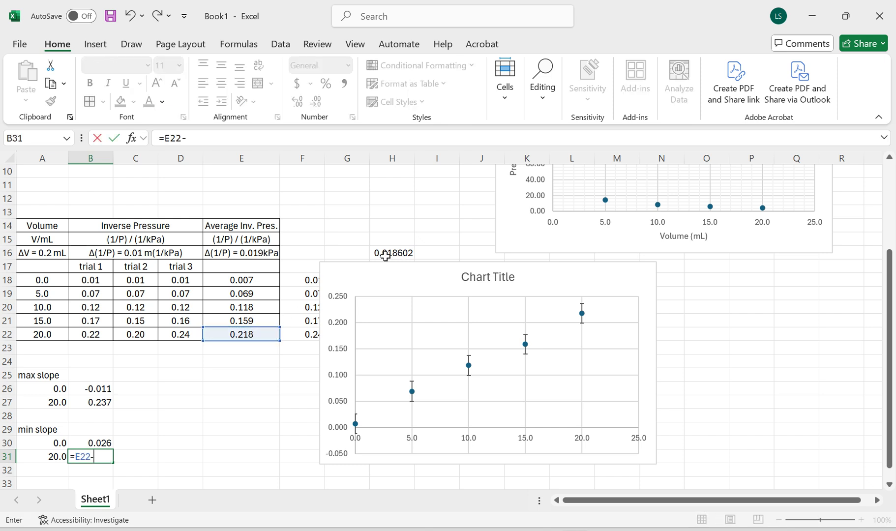
{"action": "left_click", "coordinate": [386, 253]}
{"action": "key", "text": "Return"}
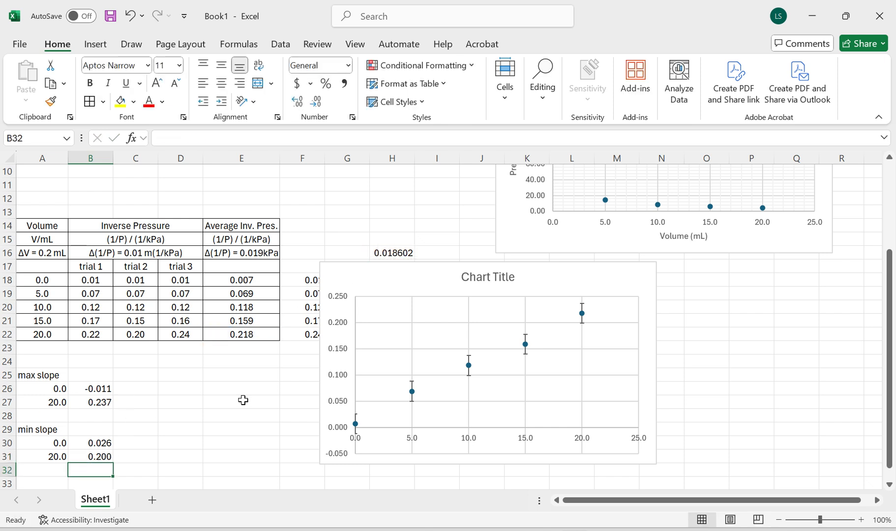
Add a series to the inverse pressure chart named from A25, with X values A26:A27 and Y values B26:B27
{"action": "left_click", "coordinate": [378, 314]}
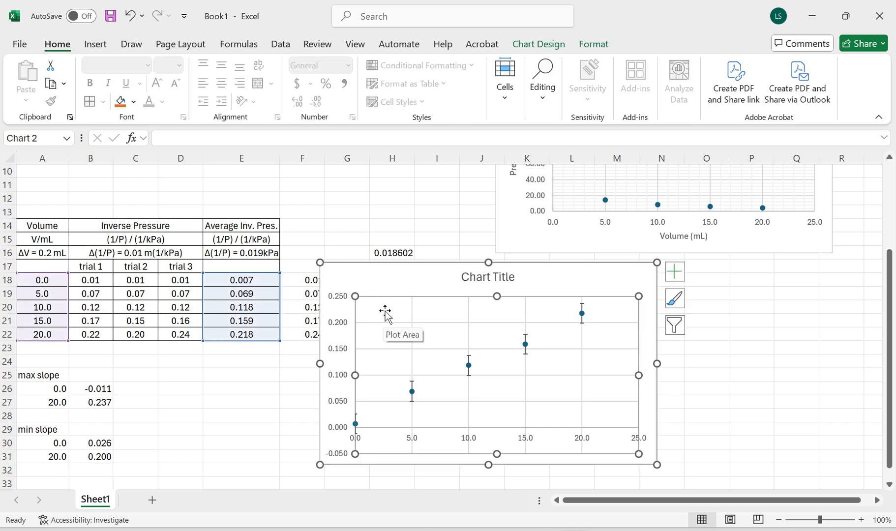
{"action": "right_click", "coordinate": [384, 312]}
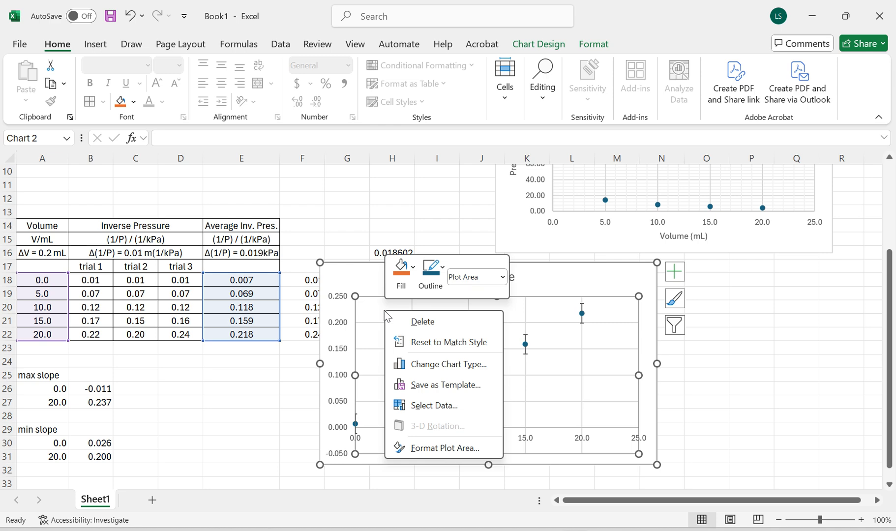
{"action": "left_click", "coordinate": [439, 406]}
{"action": "left_click", "coordinate": [520, 328]}
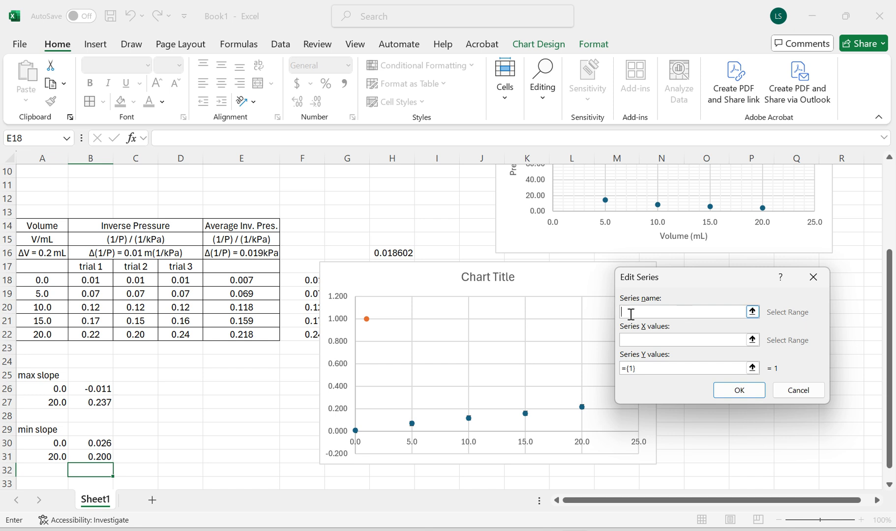
{"action": "left_click", "coordinate": [51, 375]}
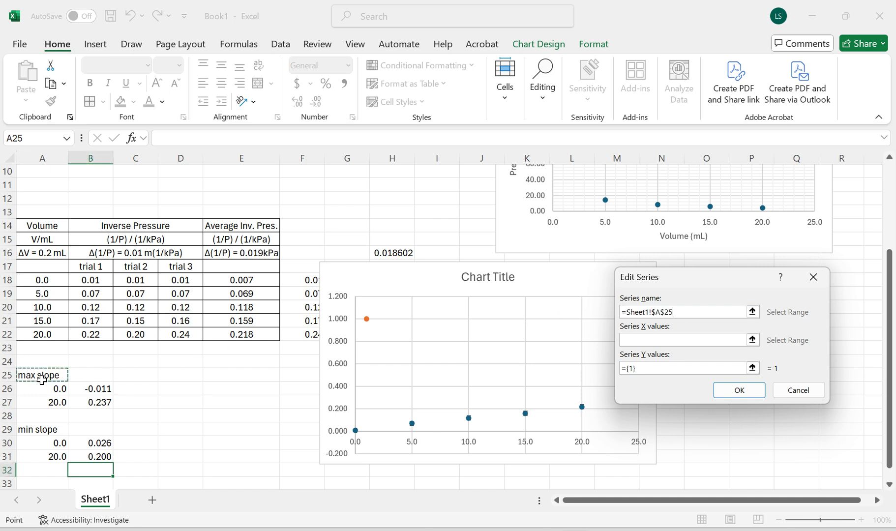
{"action": "left_click", "coordinate": [625, 343]}
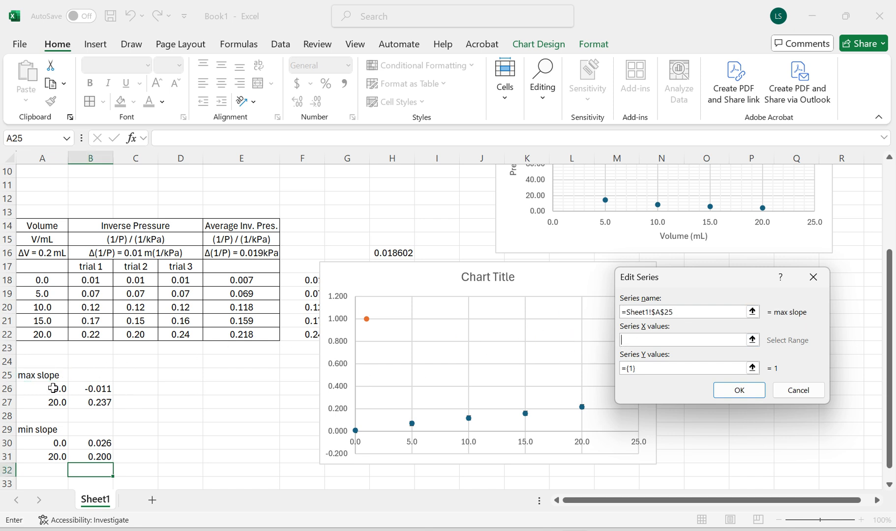
{"action": "left_click_drag", "start_coordinate": [53, 388], "coordinate": [56, 402]}
{"action": "left_click", "coordinate": [650, 368]}
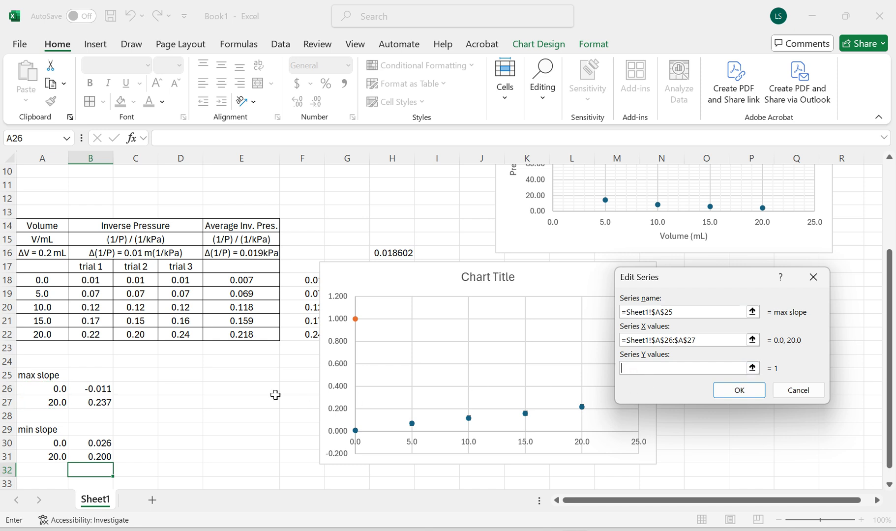
{"action": "left_click_drag", "start_coordinate": [106, 389], "coordinate": [105, 402]}
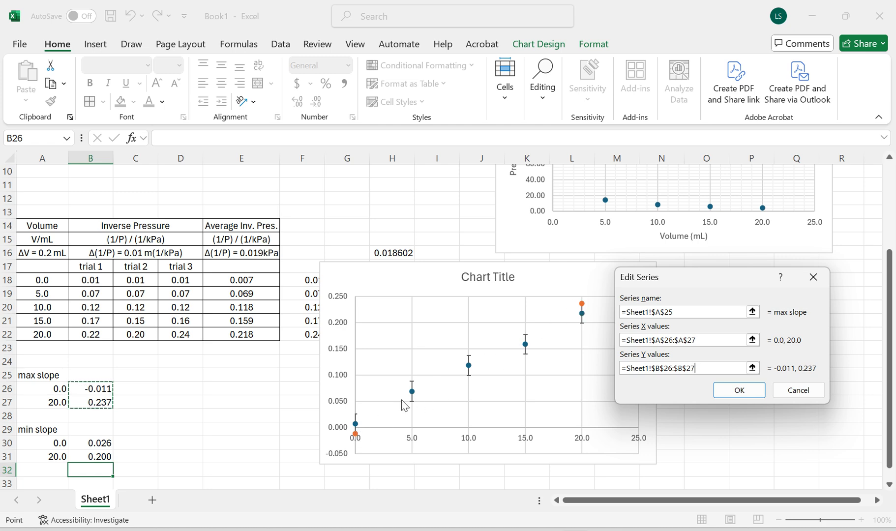
{"action": "left_click", "coordinate": [744, 391]}
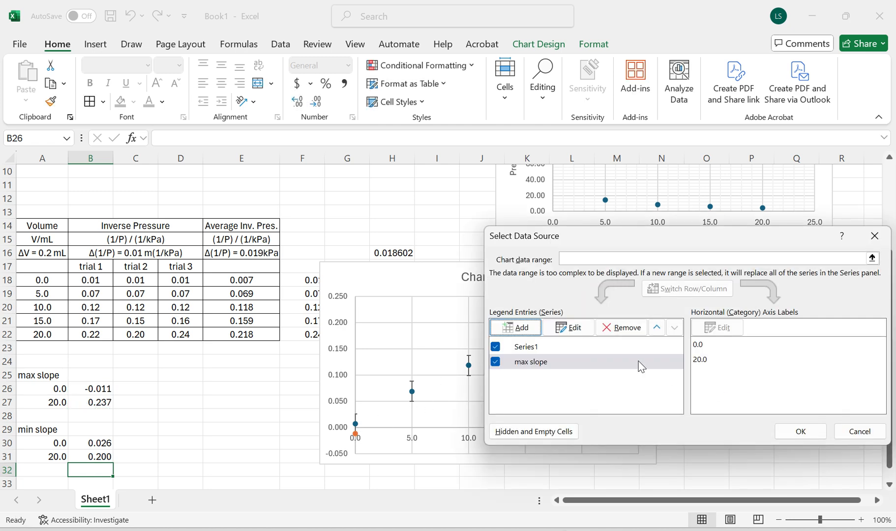
Add another chart series named from A29, with X values A30:A31 and Y values B30:B31, and accept the data source changes
{"action": "left_click", "coordinate": [515, 327]}
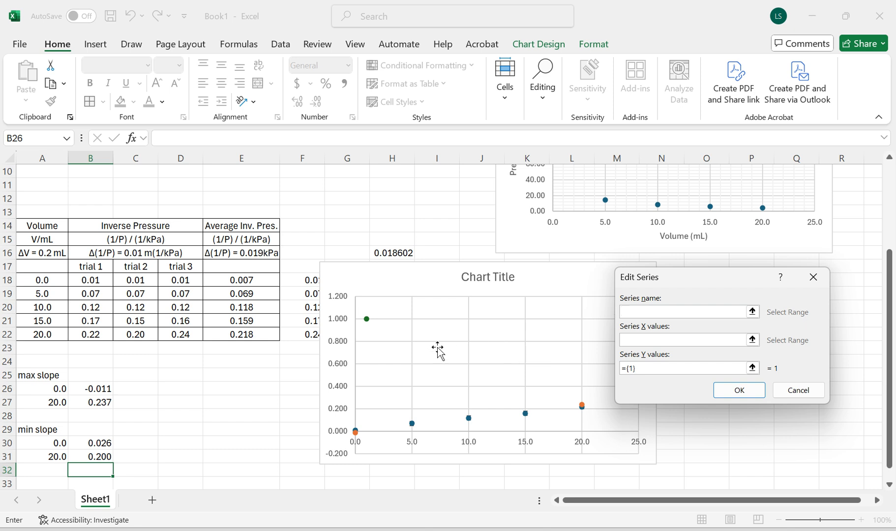
{"action": "left_click", "coordinate": [51, 429]}
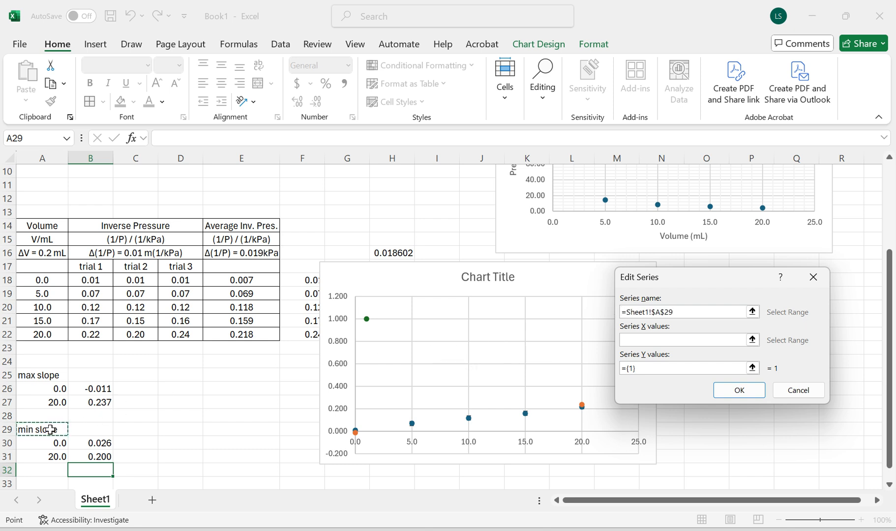
{"action": "left_click", "coordinate": [638, 339]}
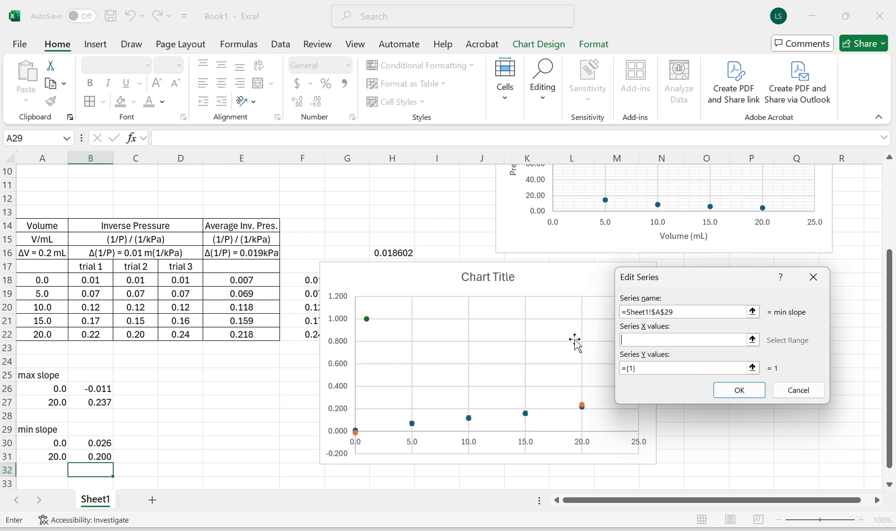
{"action": "left_click_drag", "start_coordinate": [47, 443], "coordinate": [47, 451]}
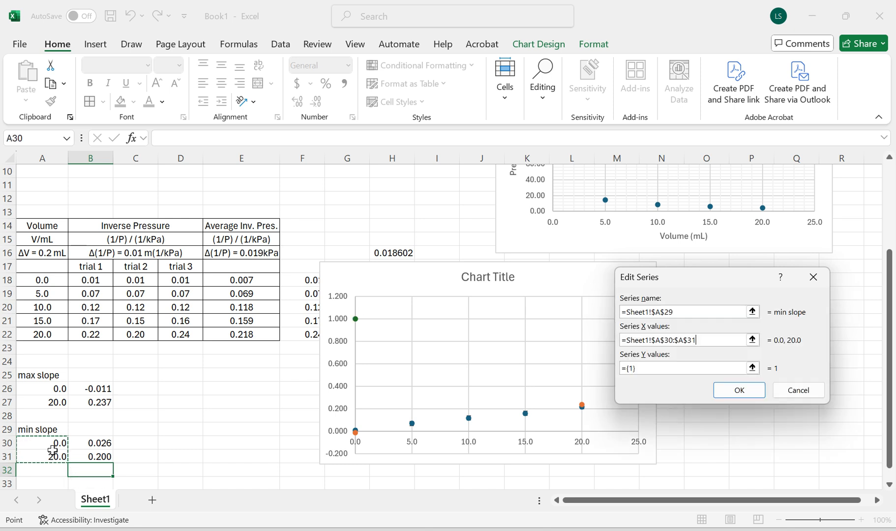
{"action": "left_click", "coordinate": [648, 368]}
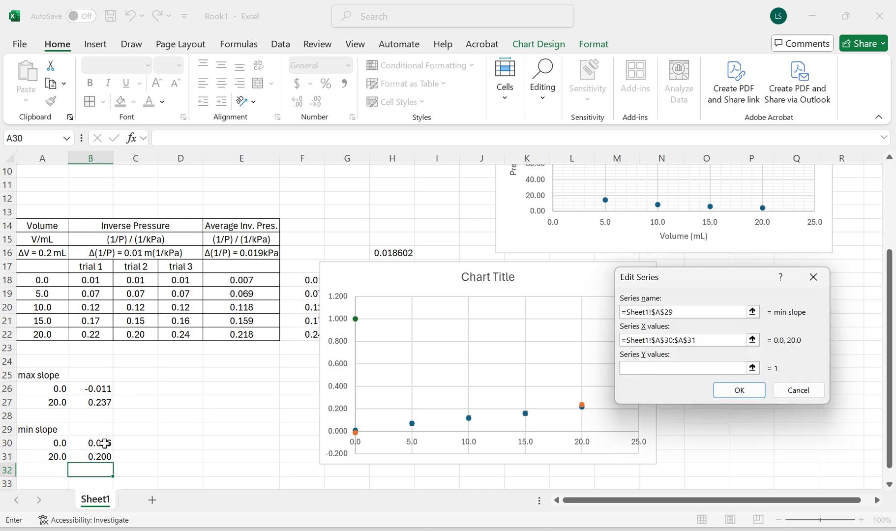
{"action": "left_click_drag", "start_coordinate": [104, 444], "coordinate": [99, 455]}
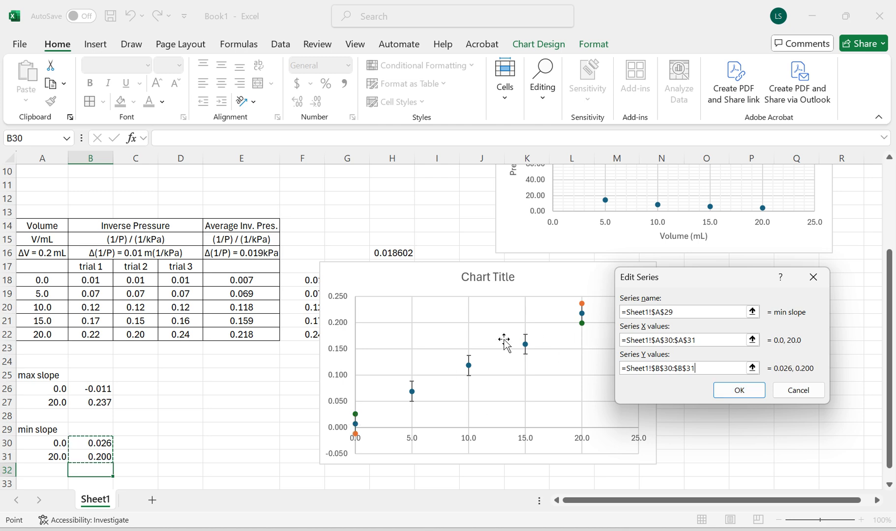
{"action": "left_click", "coordinate": [750, 390]}
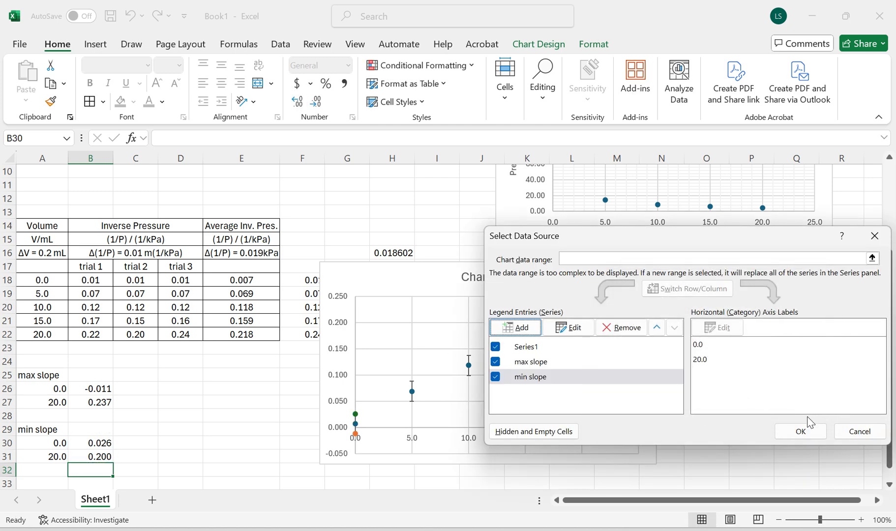
{"action": "left_click", "coordinate": [801, 429]}
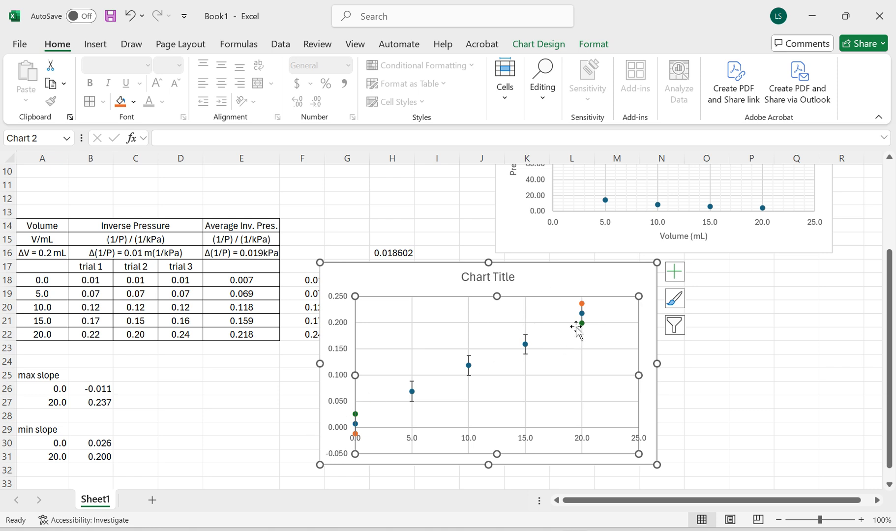
Add a linear trendline to the average inverse pressure series and display its equation on the chart
{"action": "left_click", "coordinate": [581, 314]}
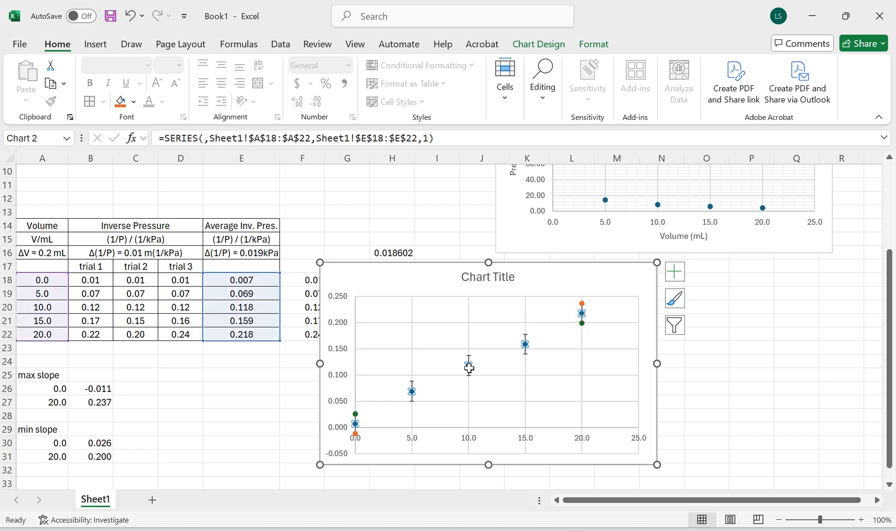
{"action": "right_click", "coordinate": [580, 313]}
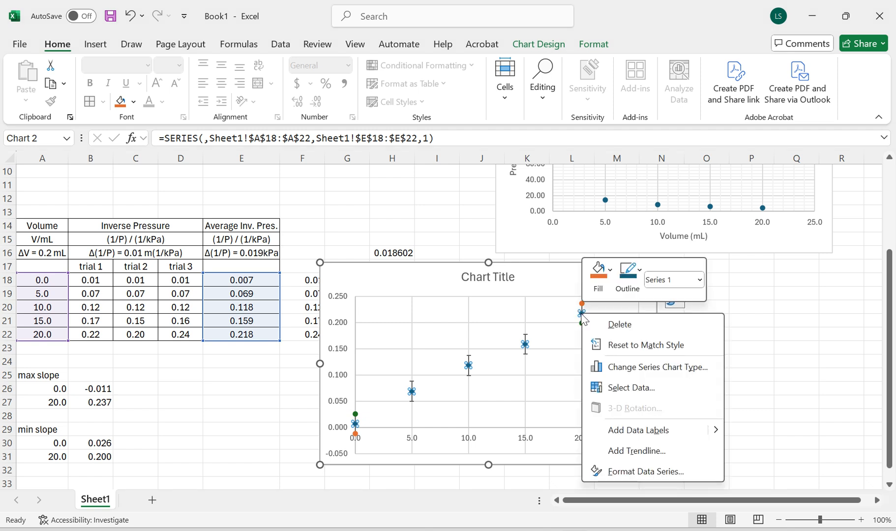
{"action": "left_click", "coordinate": [619, 452]}
{"action": "scroll", "coordinate": [782, 350], "scroll_direction": "down", "scroll_amount": 3}
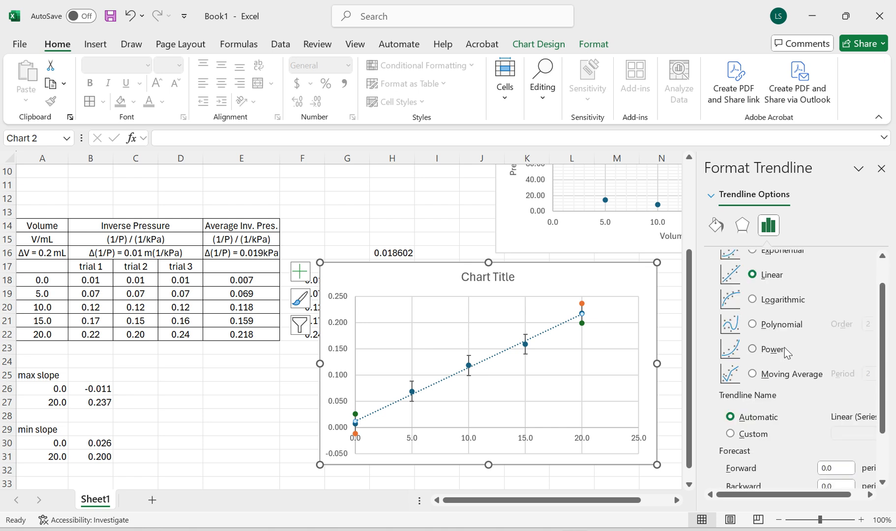
{"action": "left_click", "coordinate": [720, 457]}
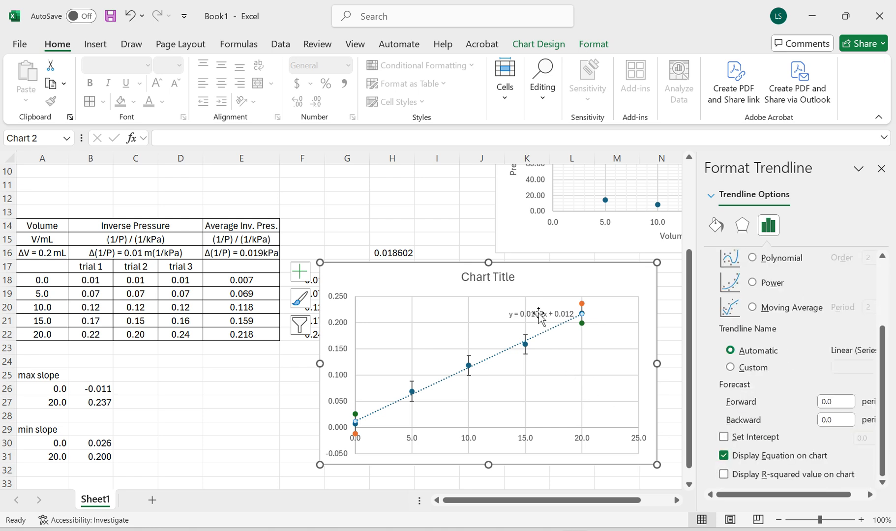
Prefix the average series' trendline equation with "best fit:" and place the label in the plot's upper-left area, clear of the lines
{"action": "left_click_drag", "start_coordinate": [537, 314], "coordinate": [460, 313]}
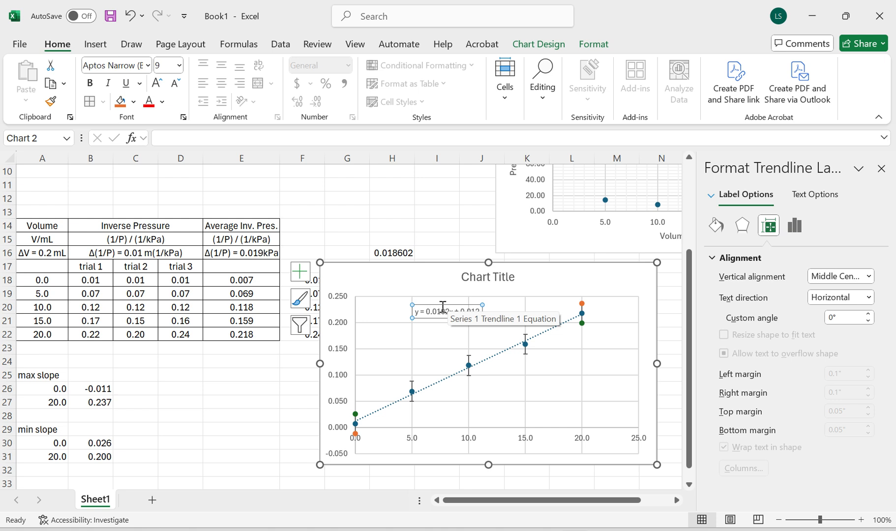
{"action": "left_click", "coordinate": [416, 311]}
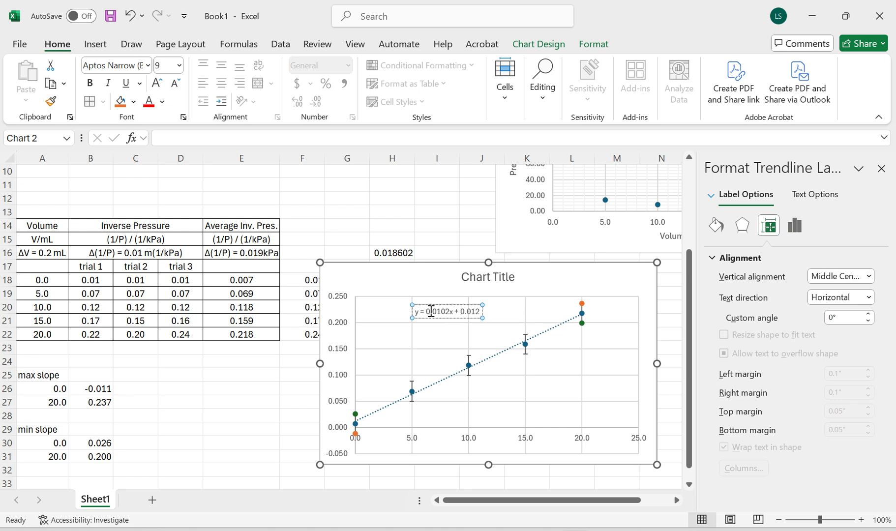
{"action": "type", "text": "best fit"}
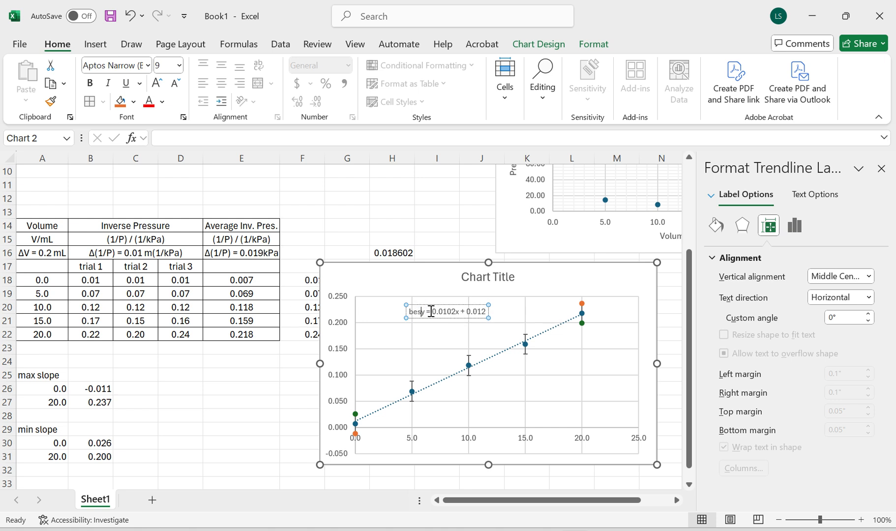
{"action": "type", "text": ":"}
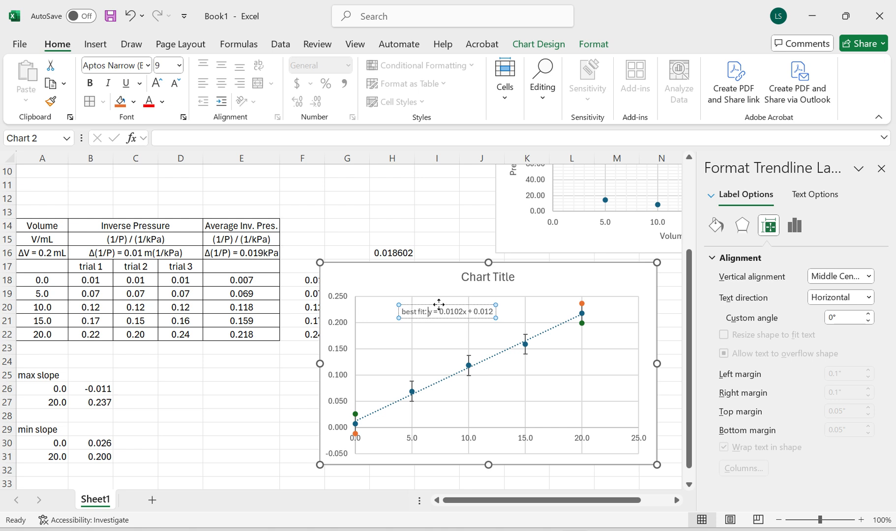
{"action": "left_click_drag", "start_coordinate": [439, 304], "coordinate": [416, 326]}
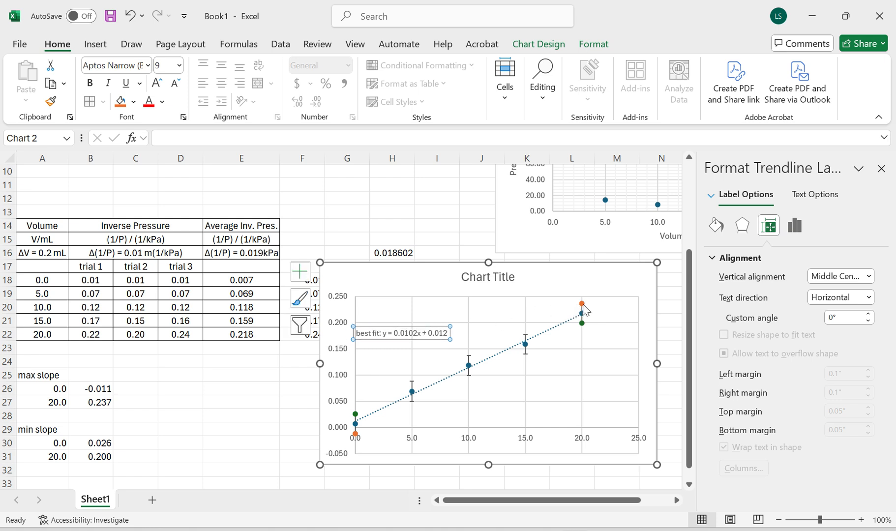
Add a linear trendline to the max slope series and display its equation on the chart
{"action": "mouse_move", "coordinate": [583, 307]}
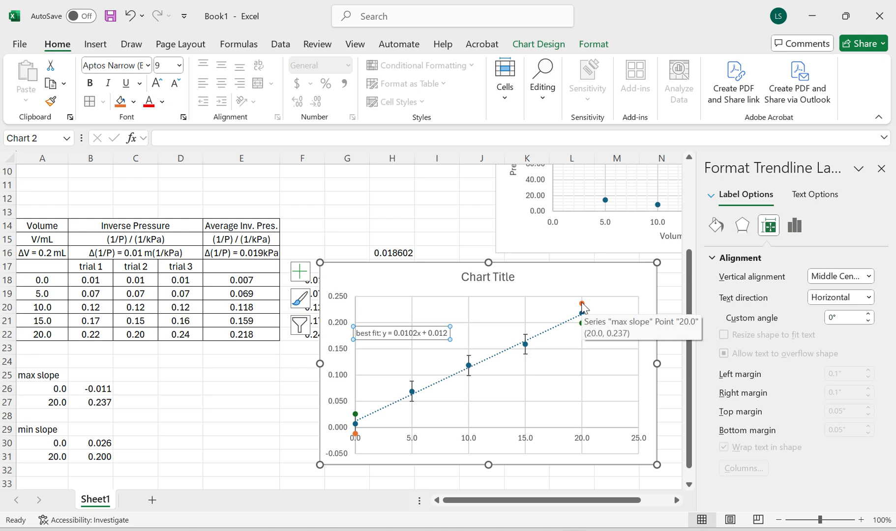
{"action": "right_click", "coordinate": [583, 308]}
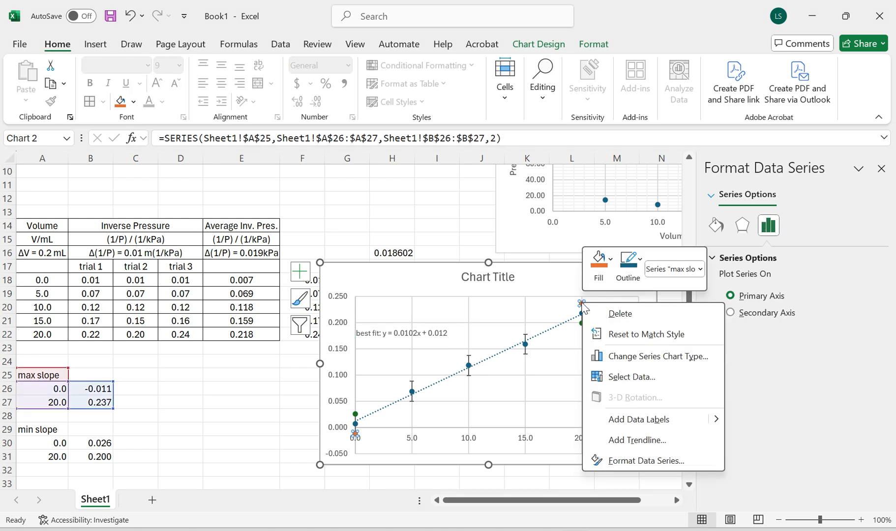
{"action": "left_click", "coordinate": [633, 440]}
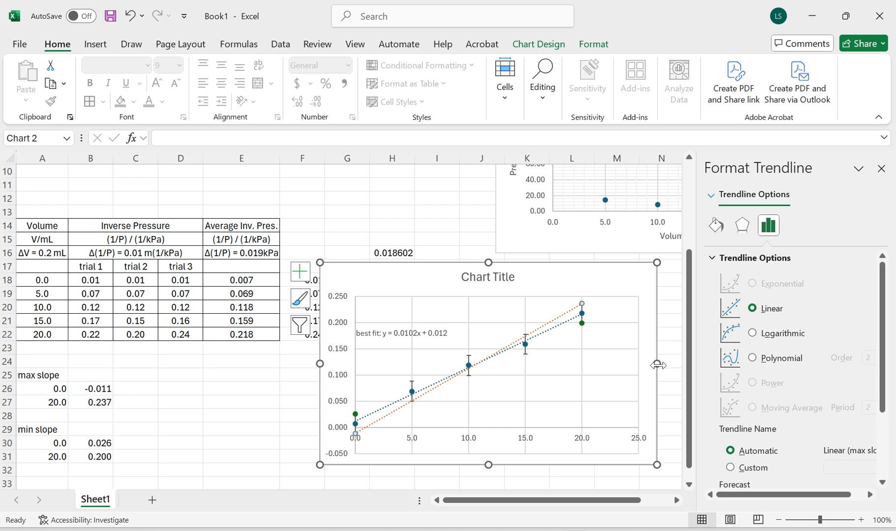
{"action": "scroll", "coordinate": [775, 389], "scroll_direction": "down", "scroll_amount": 3}
{"action": "left_click", "coordinate": [774, 457]}
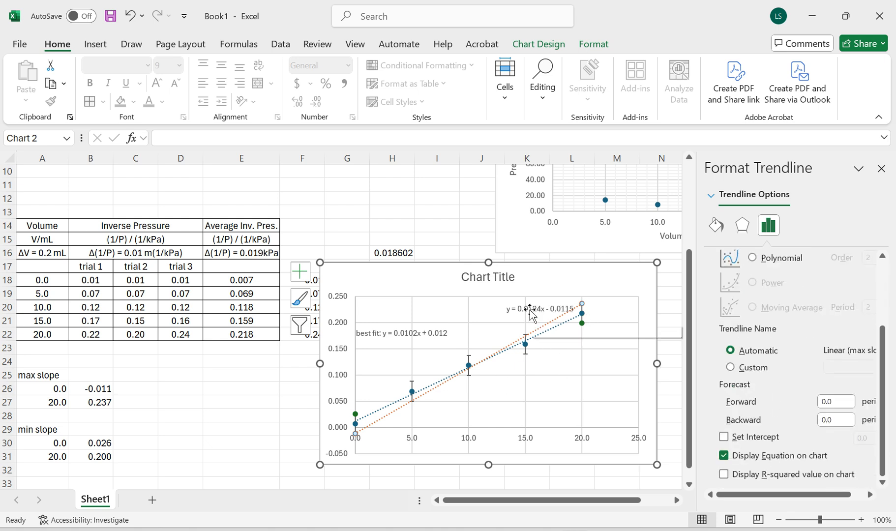
Prefix the max slope trendline equation with "max slope:" and place the label above the best fit equation
{"action": "left_click_drag", "start_coordinate": [530, 310], "coordinate": [388, 310]}
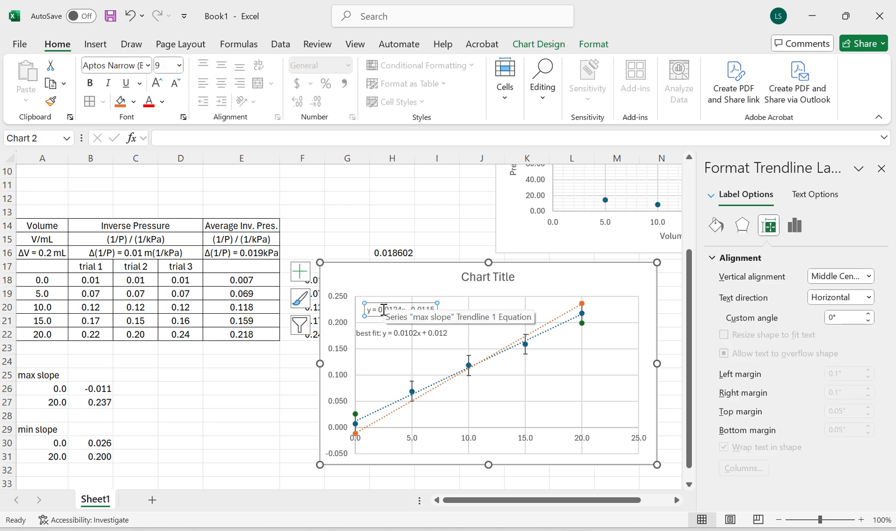
{"action": "left_click", "coordinate": [375, 310]}
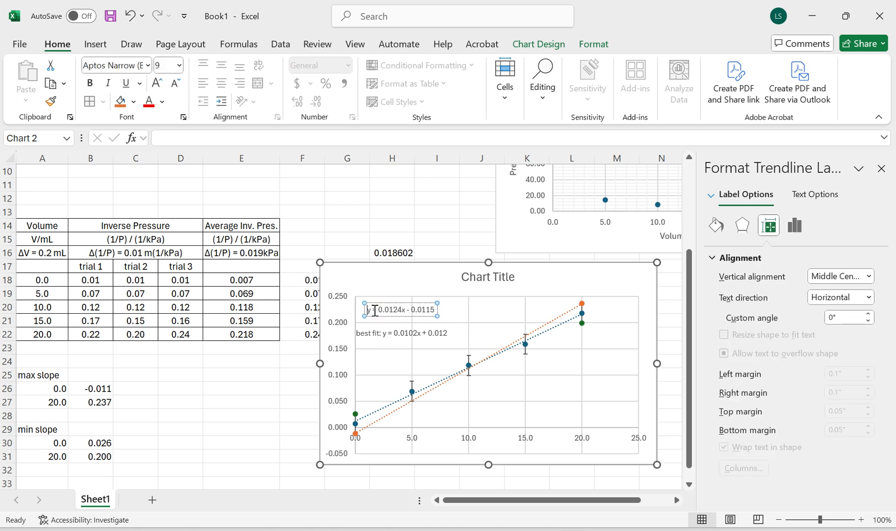
{"action": "type", "text": "max slope"}
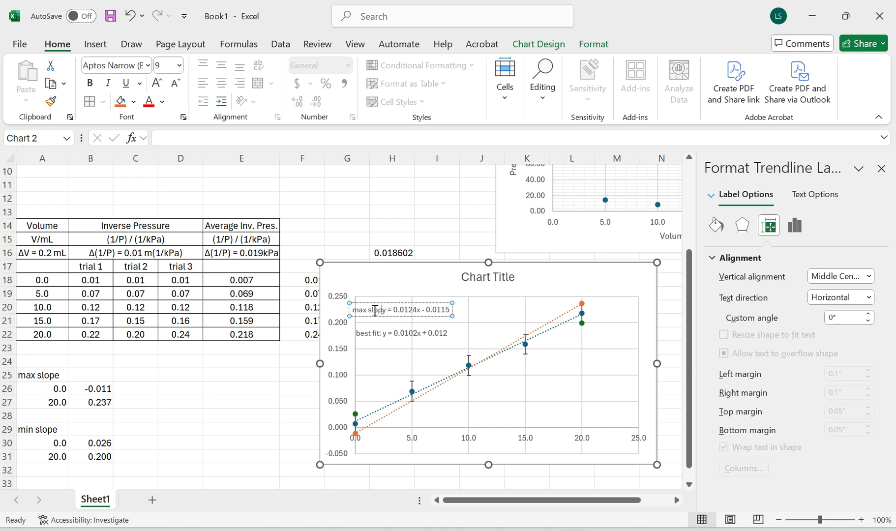
{"action": "type", "text": ":"}
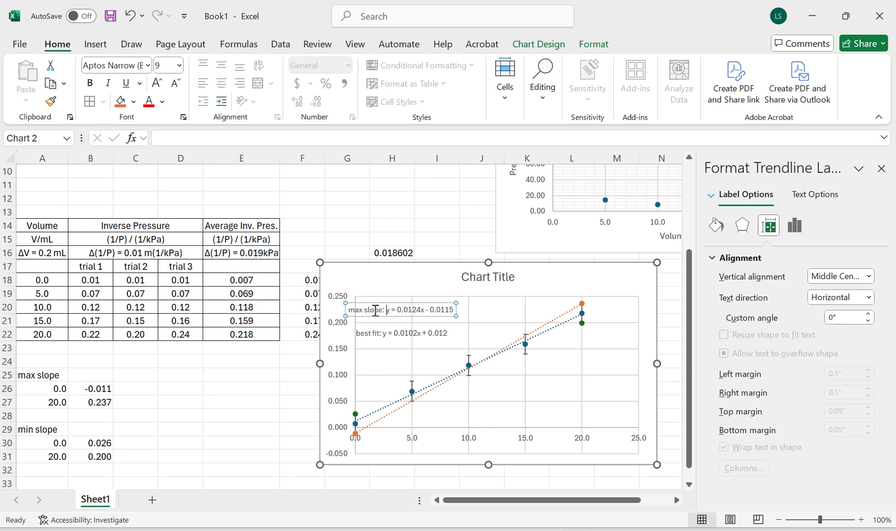
{"action": "left_click", "coordinate": [374, 302]}
{"action": "left_click_drag", "start_coordinate": [402, 302], "coordinate": [422, 303]}
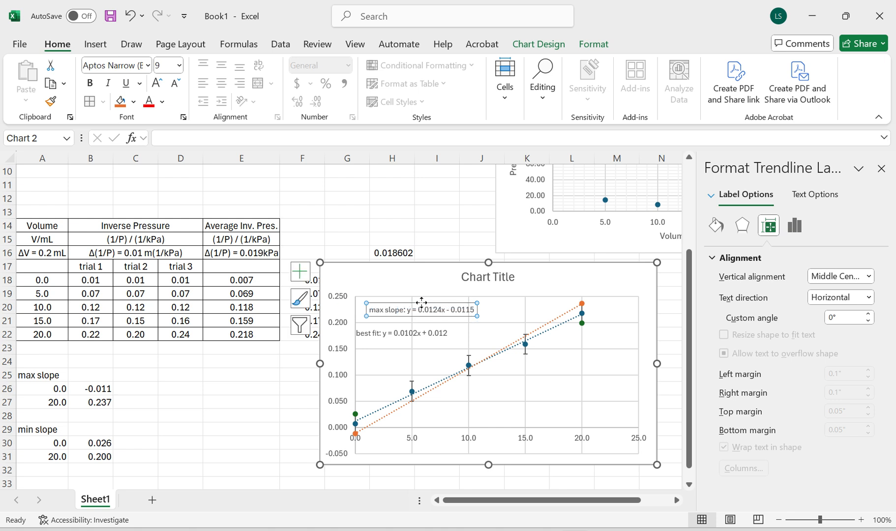
{"action": "left_click", "coordinate": [386, 362]}
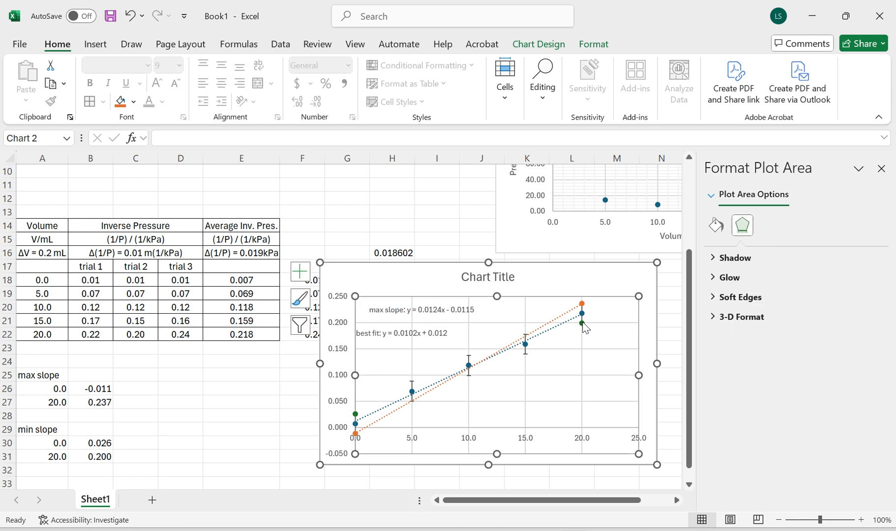
Add a linear trendline to the min slope series and display its equation on the chart
{"action": "mouse_move", "coordinate": [584, 329]}
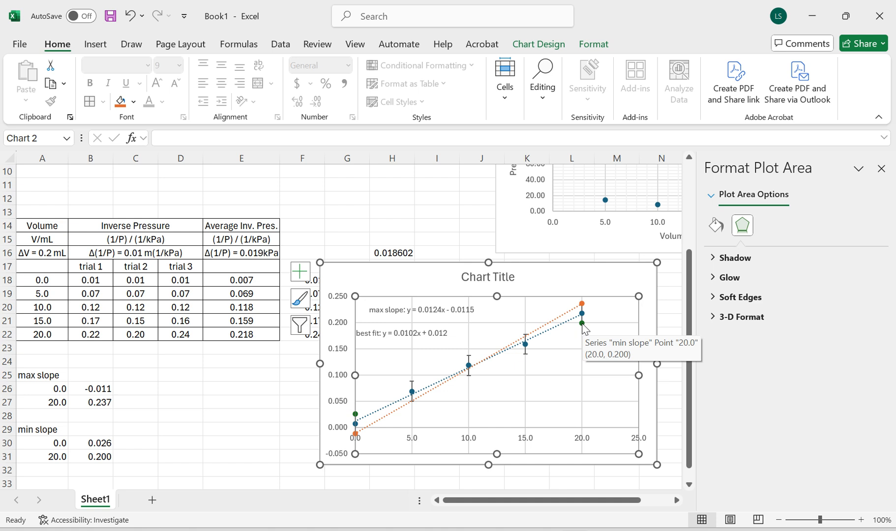
{"action": "right_click", "coordinate": [583, 325]}
{"action": "left_click", "coordinate": [639, 460]}
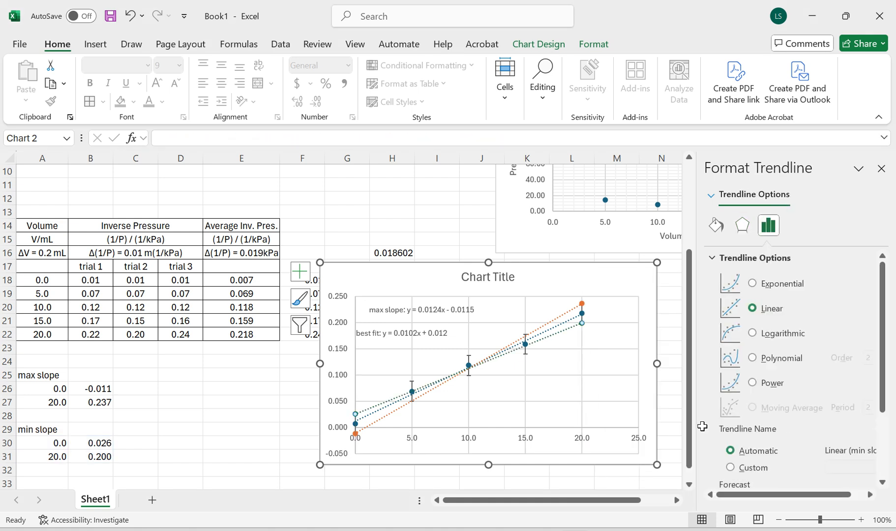
{"action": "scroll", "coordinate": [809, 389], "scroll_direction": "down", "scroll_amount": 3}
{"action": "left_click", "coordinate": [772, 457]}
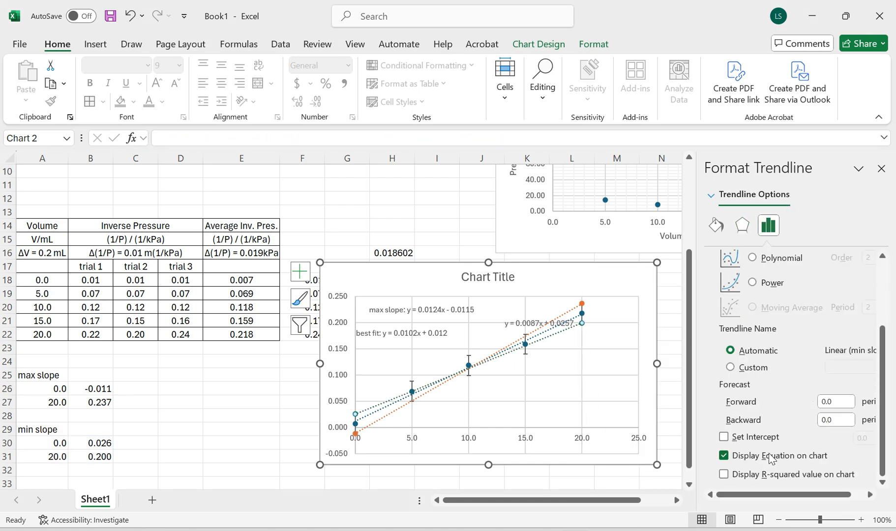
Prefix the min slope trendline equation with "min slope:" and place the label below the best fit equation
{"action": "left_click_drag", "start_coordinate": [518, 325], "coordinate": [378, 357]}
{"action": "left_click", "coordinate": [373, 357]}
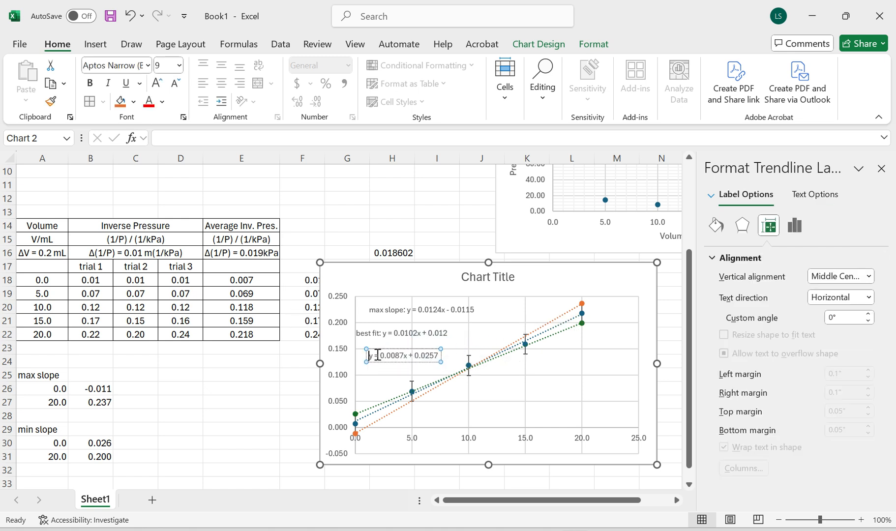
{"action": "type", "text": "min "}
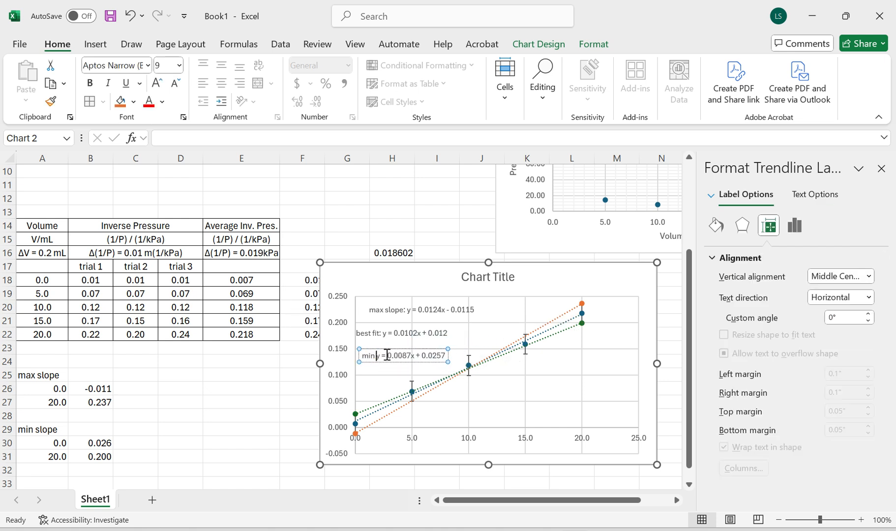
{"action": "type", "text": "slope: "}
{"action": "type", "text": ":"}
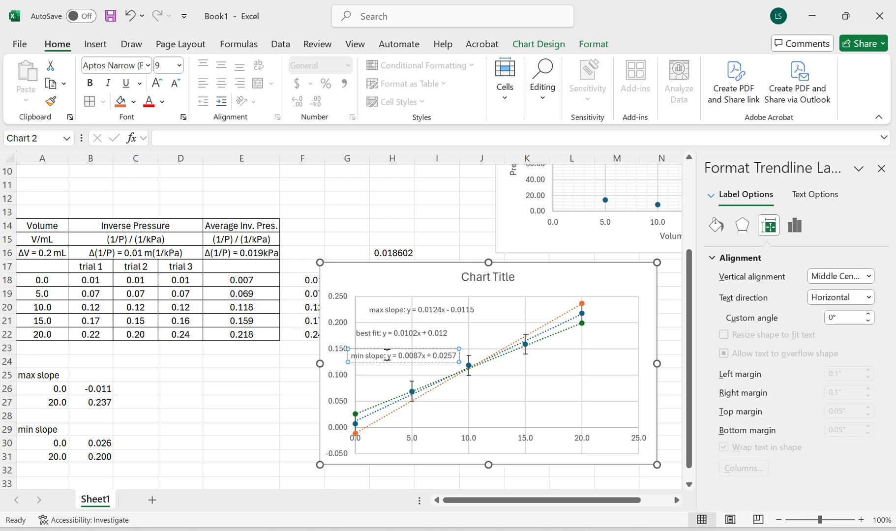
{"action": "left_click", "coordinate": [391, 377]}
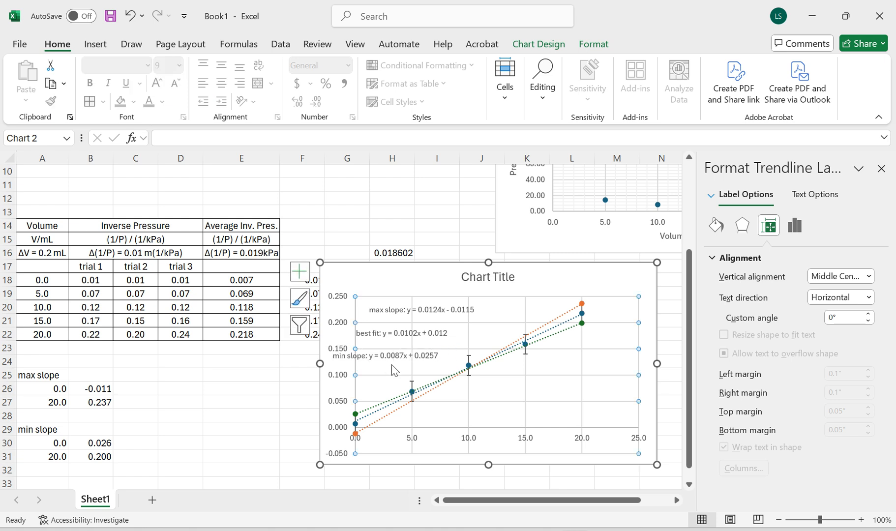
{"action": "left_click", "coordinate": [396, 356]}
{"action": "left_click_drag", "start_coordinate": [396, 349], "coordinate": [426, 353]}
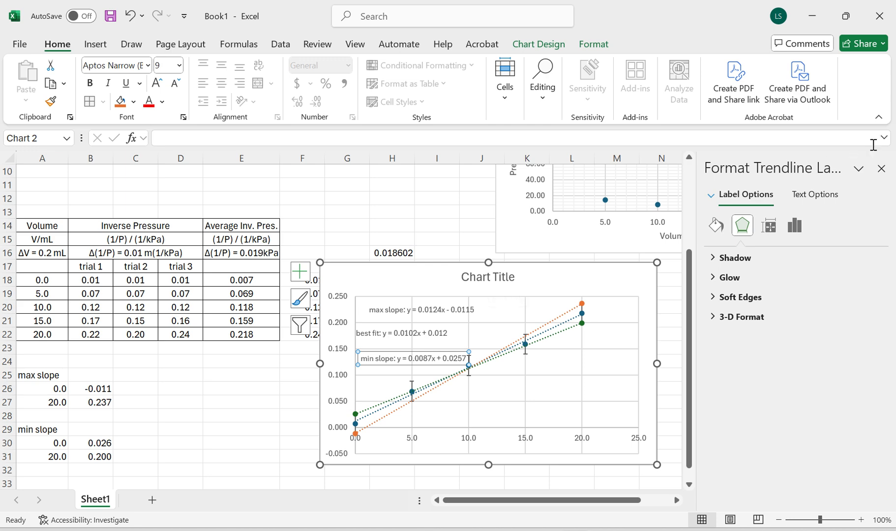
{"action": "left_click", "coordinate": [881, 168]}
Replace the placeholder chart title with "Inverse Pressure vs volume"
{"action": "left_click", "coordinate": [484, 278]}
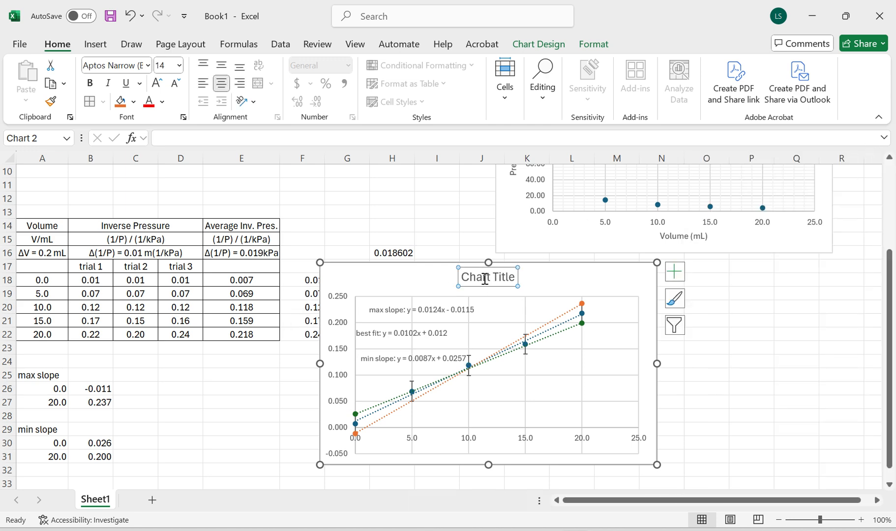
{"action": "double_click", "coordinate": [484, 279]}
{"action": "left_click_drag", "start_coordinate": [512, 277], "coordinate": [451, 278]}
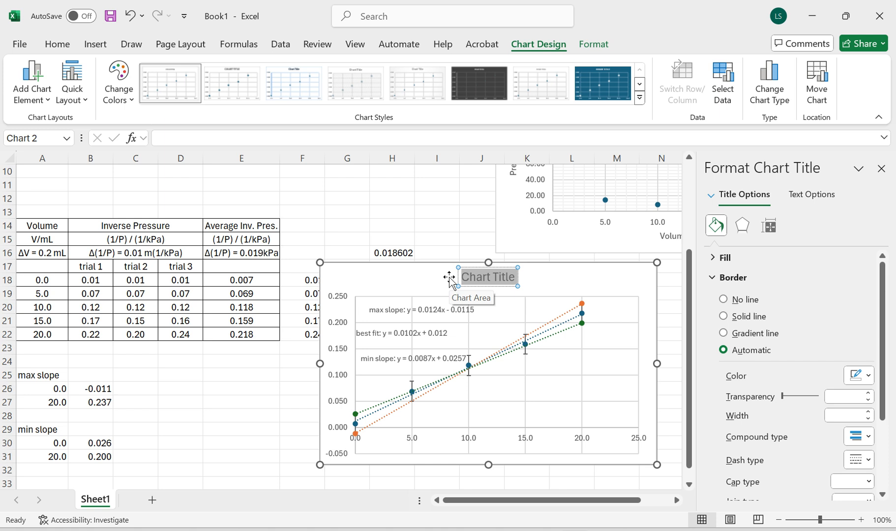
{"action": "type", "text": "Inver"}
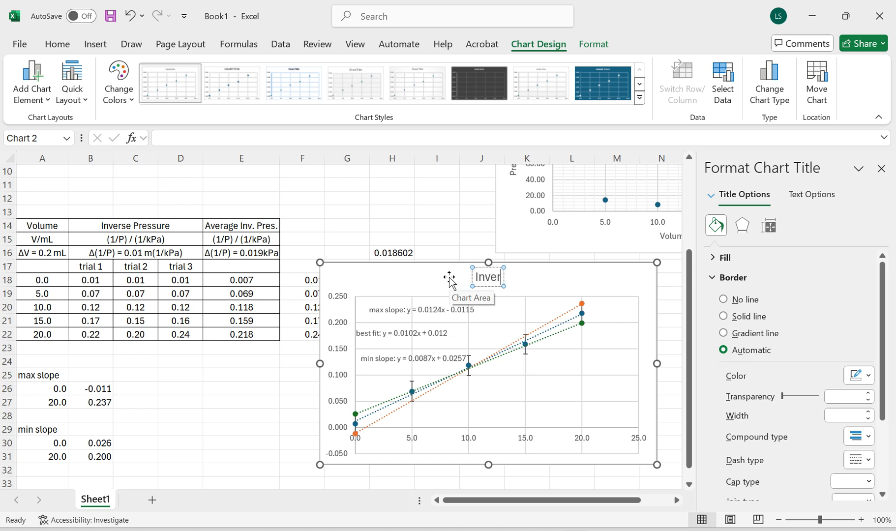
{"action": "type", "text": "se Pressu"}
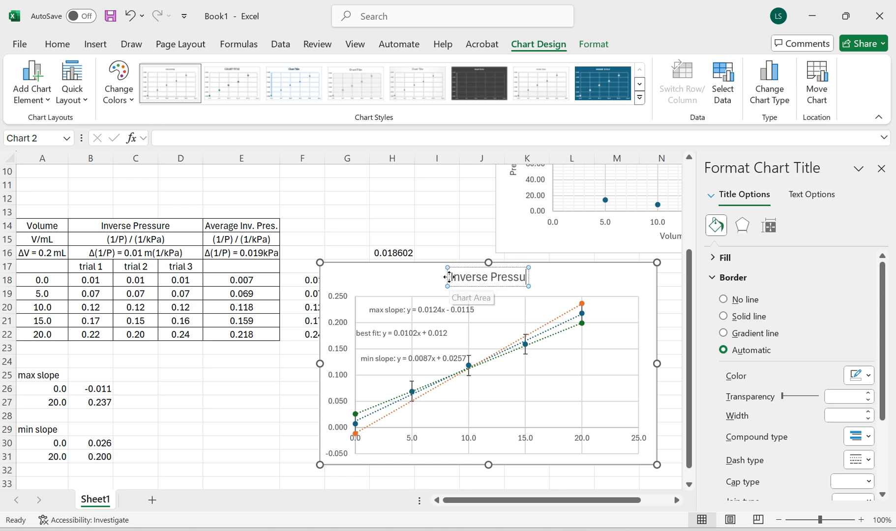
{"action": "type", "text": "re vs"}
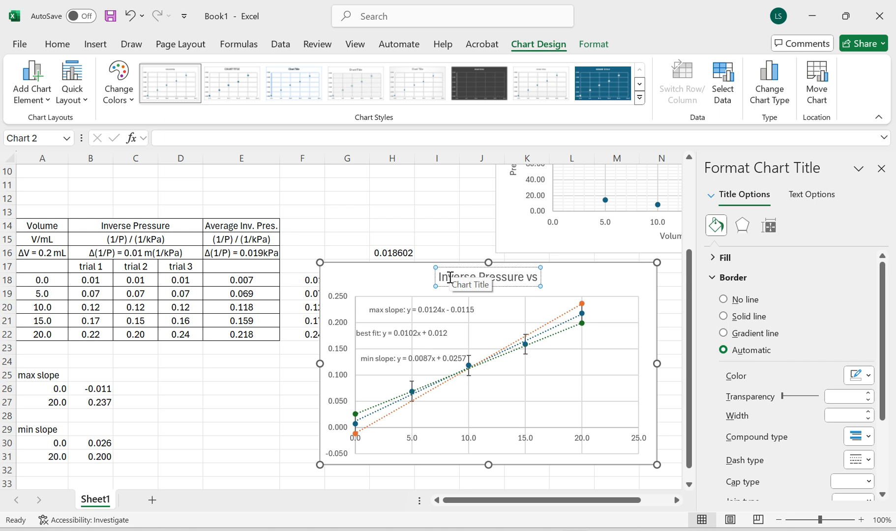
{"action": "type", "text": " volume"}
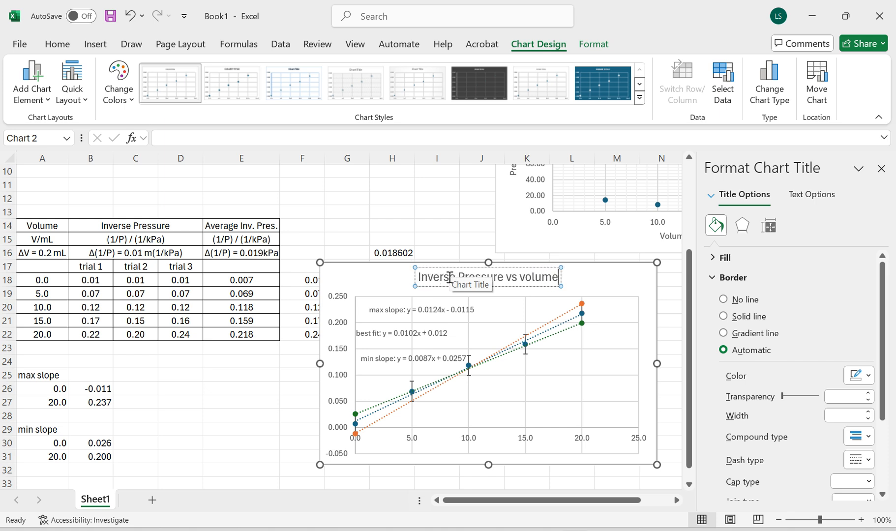
{"action": "left_click", "coordinate": [525, 456]}
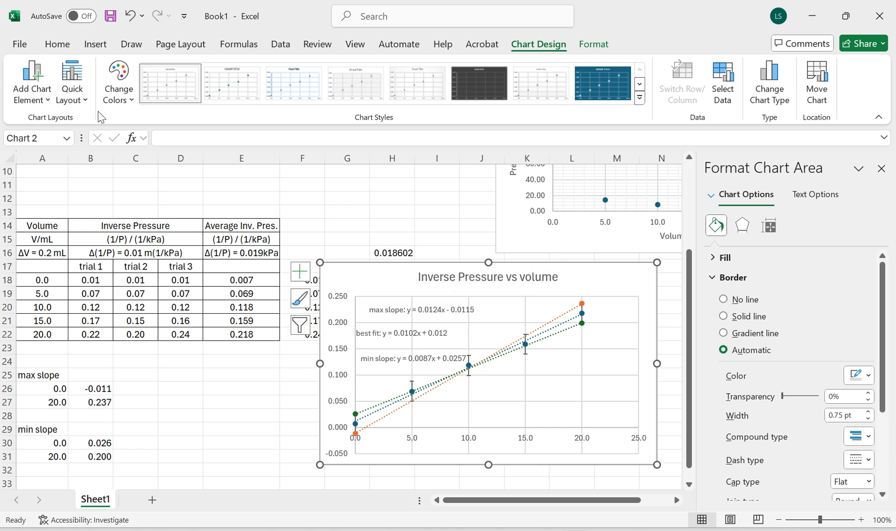
Add a primary horizontal axis title to the chart reading "Volume (mL)"
{"action": "left_click", "coordinate": [44, 91]}
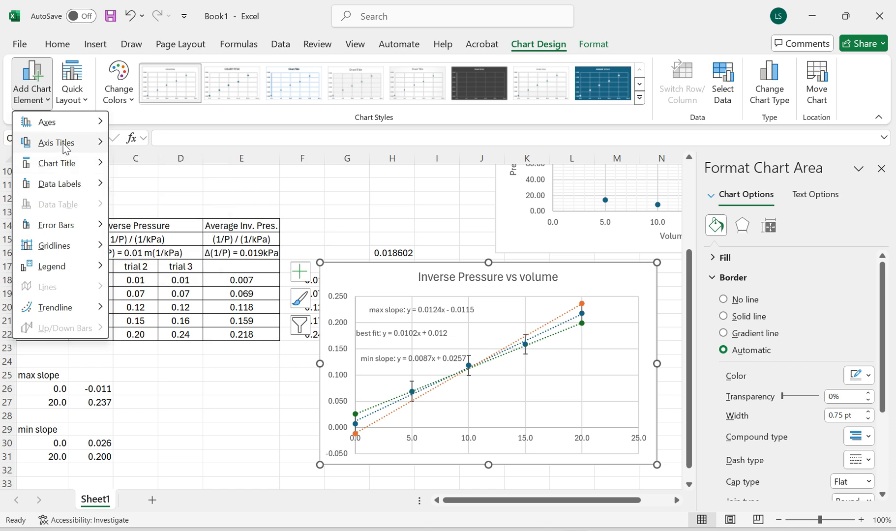
{"action": "mouse_move", "coordinate": [66, 147]}
{"action": "left_click", "coordinate": [169, 150]}
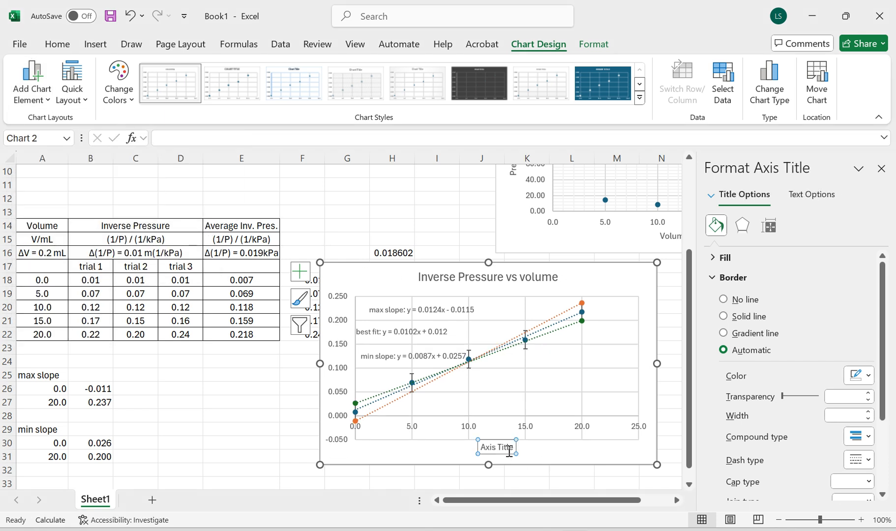
{"action": "double_click", "coordinate": [504, 447]}
{"action": "triple_click", "coordinate": [502, 446]}
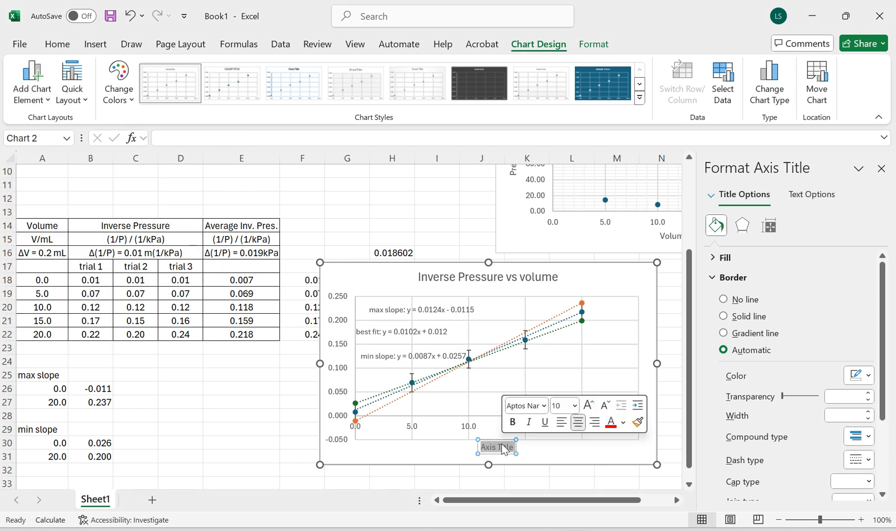
{"action": "type", "text": "Volume"}
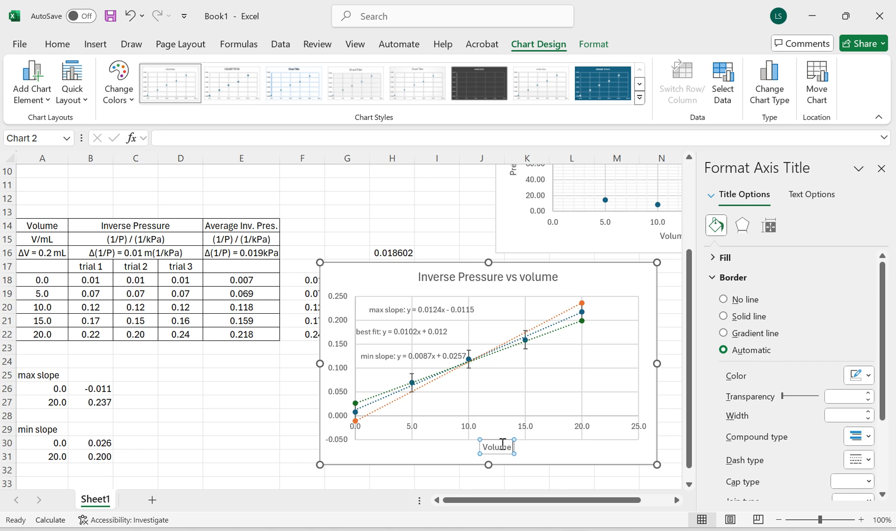
{"action": "type", "text": " (mL)"}
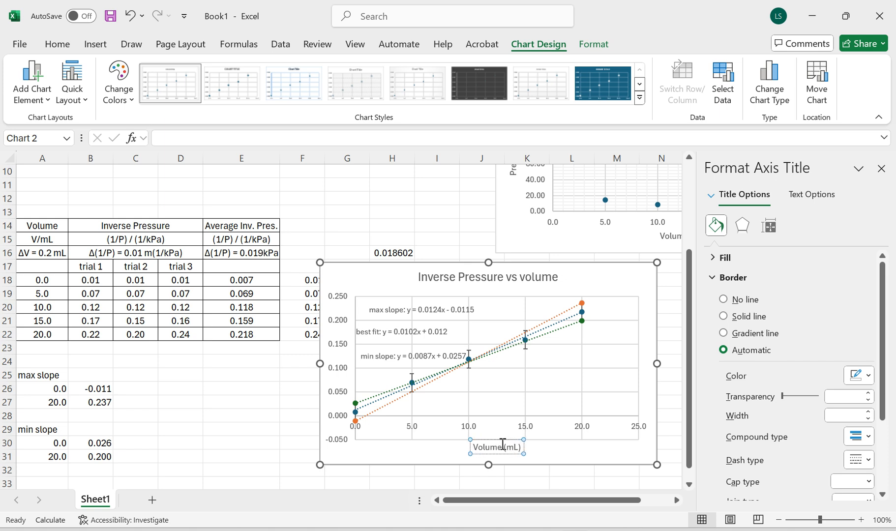
Add a primary vertical axis title to the chart reading "Inv. Pressure (1/kPa)"
{"action": "left_click", "coordinate": [32, 83]}
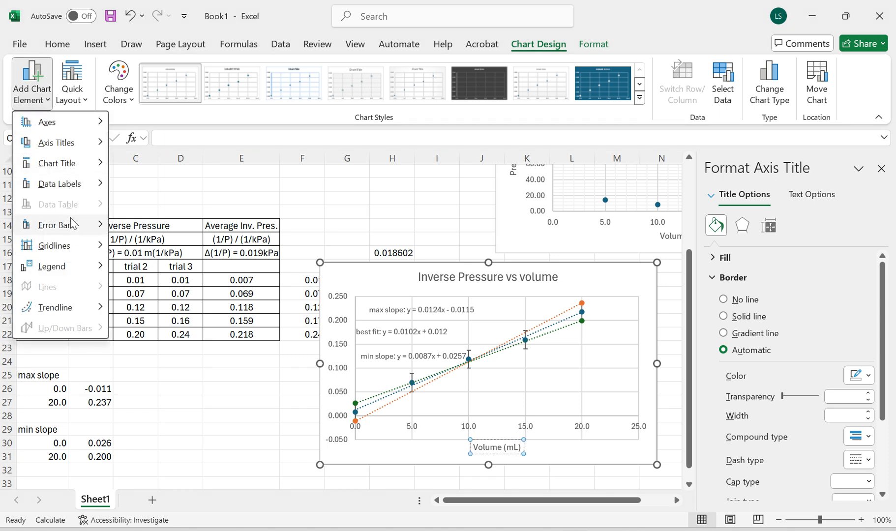
{"action": "mouse_move", "coordinate": [71, 144]}
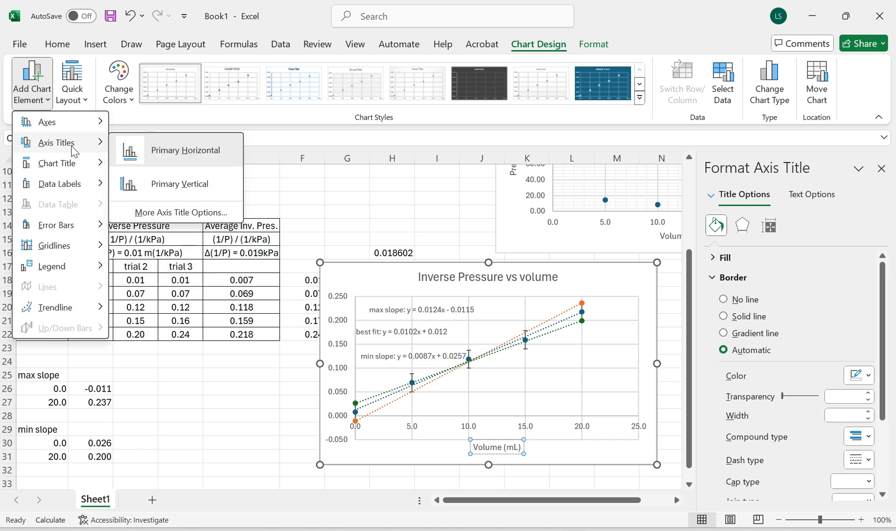
{"action": "left_click", "coordinate": [177, 185]}
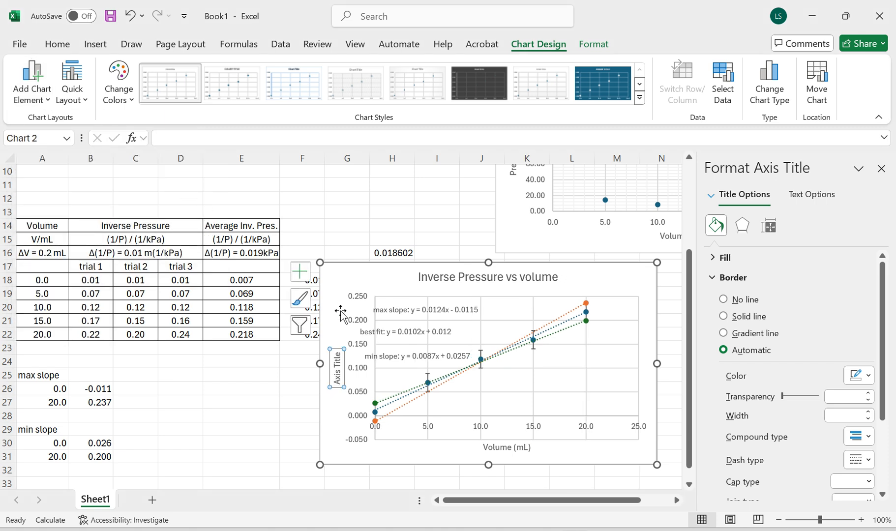
{"action": "triple_click", "coordinate": [339, 367]}
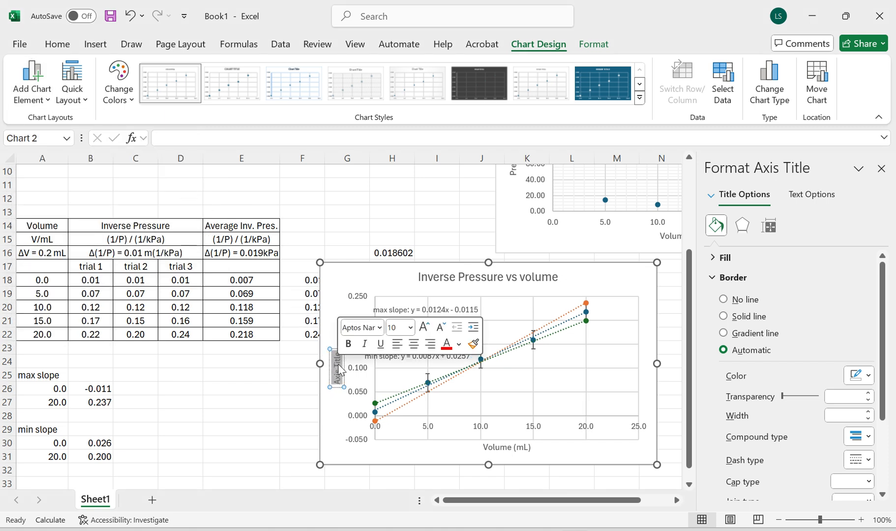
{"action": "key", "text": "BackSpace"}
{"action": "type", "text": "Inv. Pressure "}
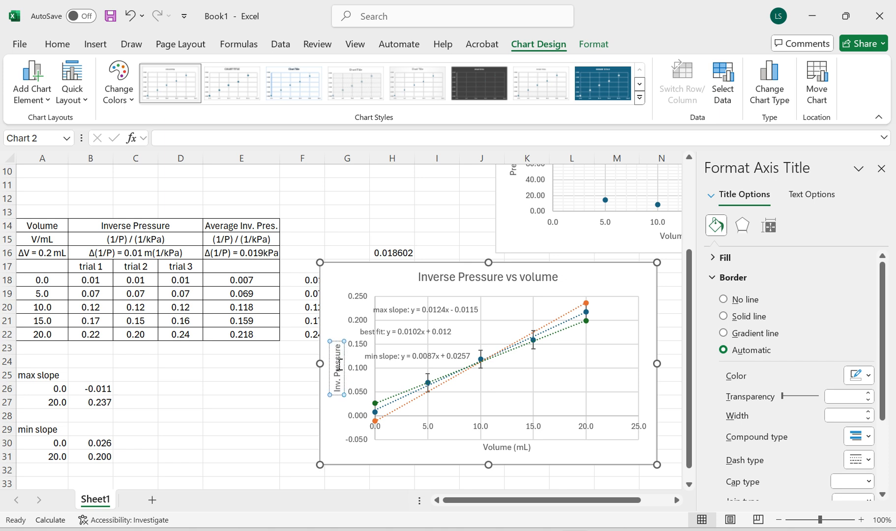
{"action": "type", "text": "(1/"}
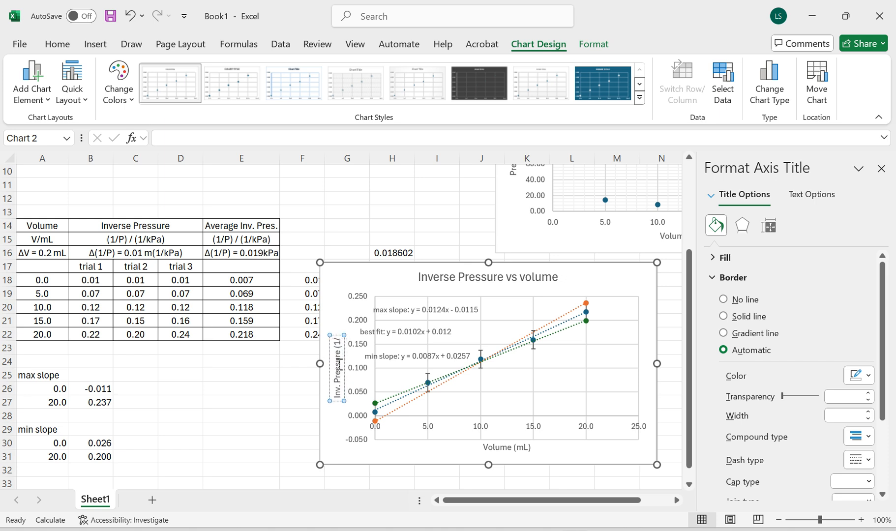
{"action": "type", "text": "kPa)"}
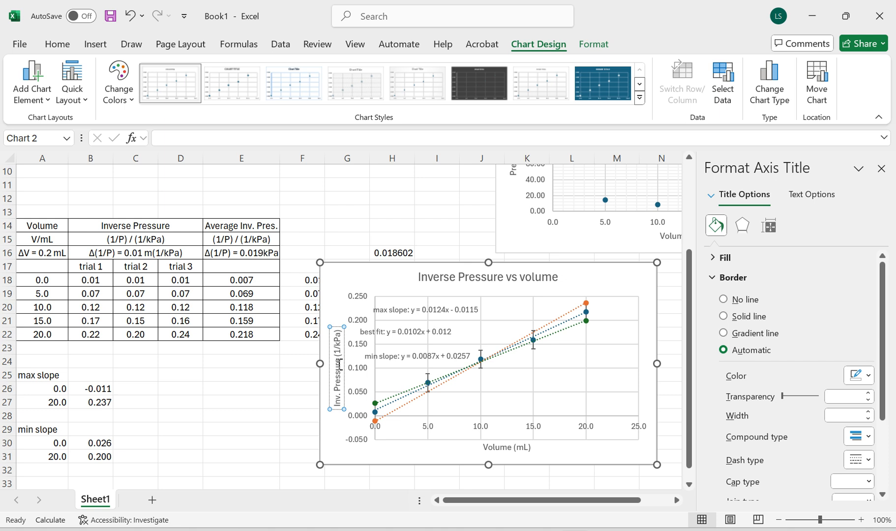
{"action": "left_click", "coordinate": [336, 292]}
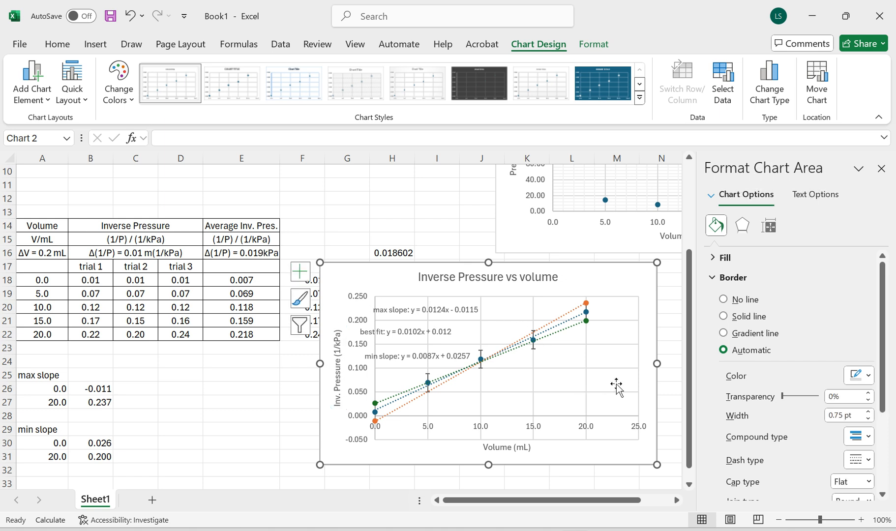
Add minor gridlines for both the horizontal and vertical axes of the inverse pressure chart
{"action": "left_click", "coordinate": [606, 439]}
{"action": "left_click", "coordinate": [606, 446]}
{"action": "left_click", "coordinate": [536, 433]}
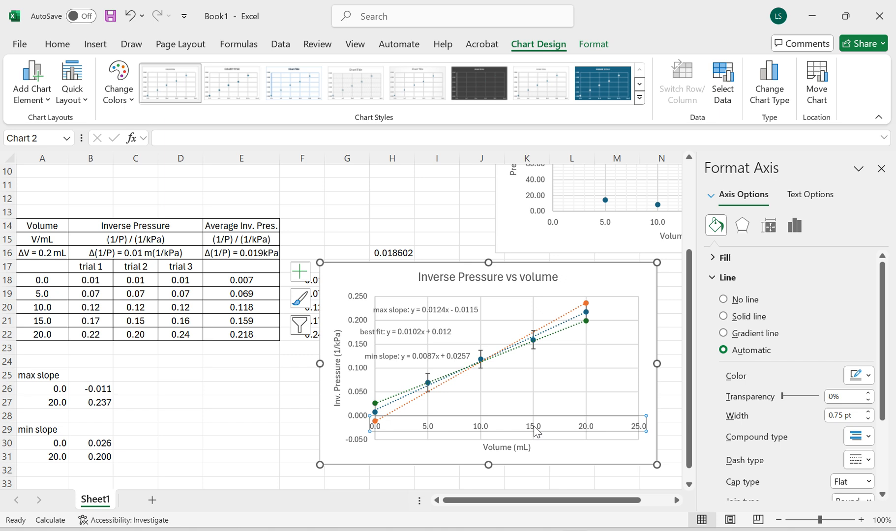
{"action": "right_click", "coordinate": [536, 432]}
{"action": "left_click", "coordinate": [571, 375]}
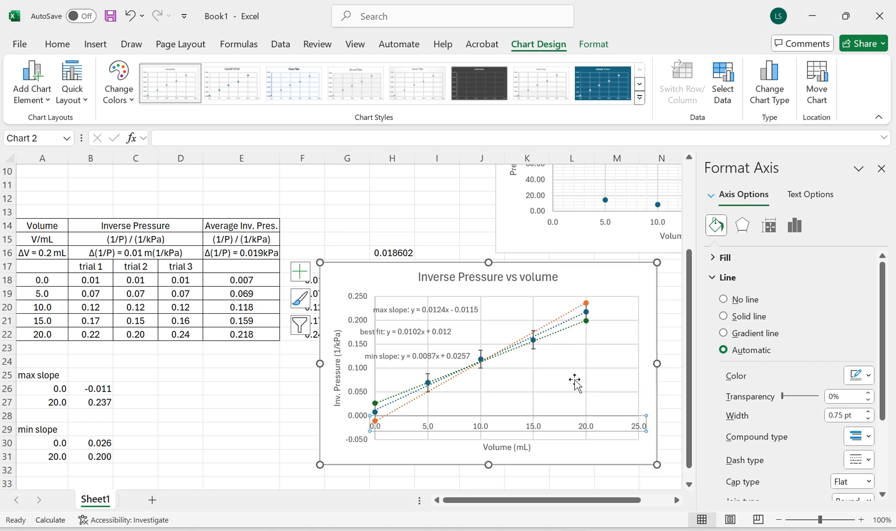
{"action": "left_click", "coordinate": [367, 355]}
{"action": "right_click", "coordinate": [364, 298]}
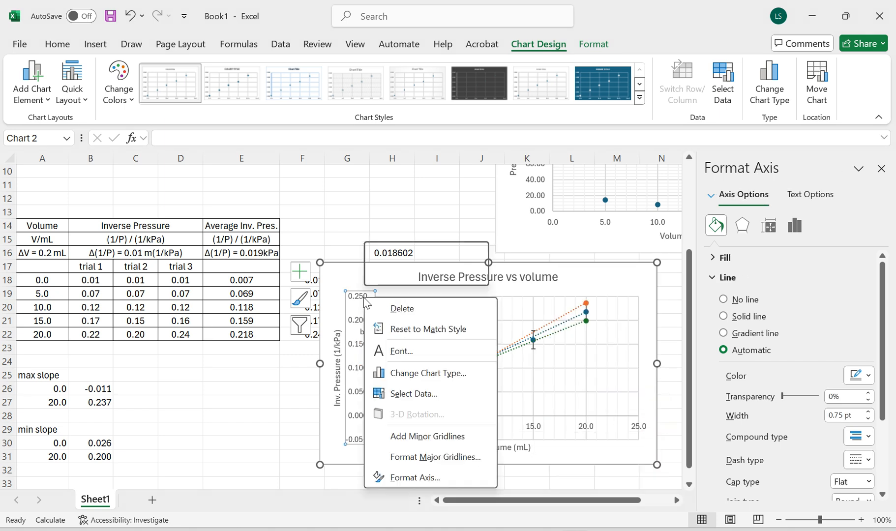
{"action": "left_click", "coordinate": [427, 435]}
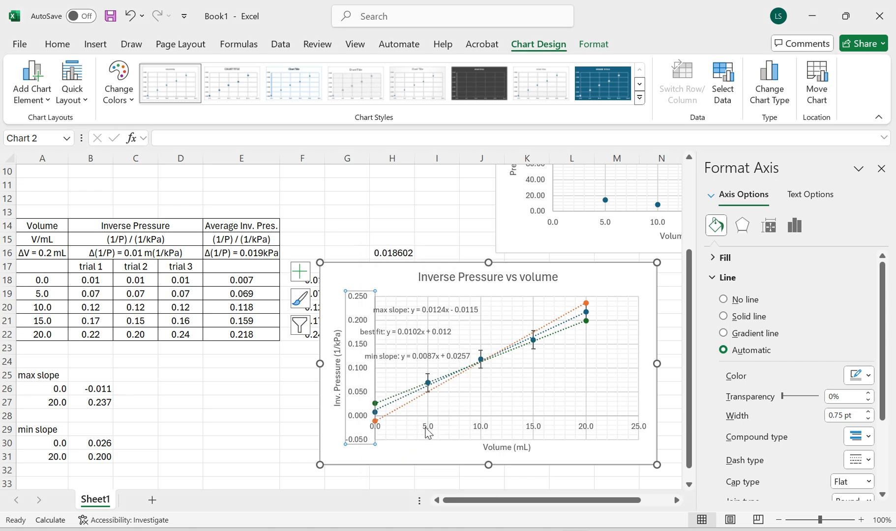
{"action": "left_click", "coordinate": [881, 169]}
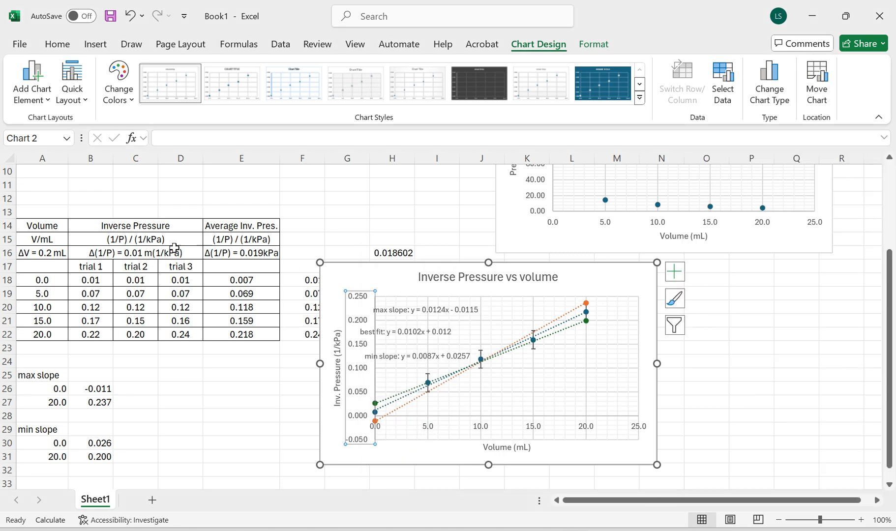
Copy the inverse pressure table A14:E22 and paste it as a picture into the Word document below the sentence on linearizing
{"action": "left_click_drag", "start_coordinate": [42, 224], "coordinate": [246, 333]}
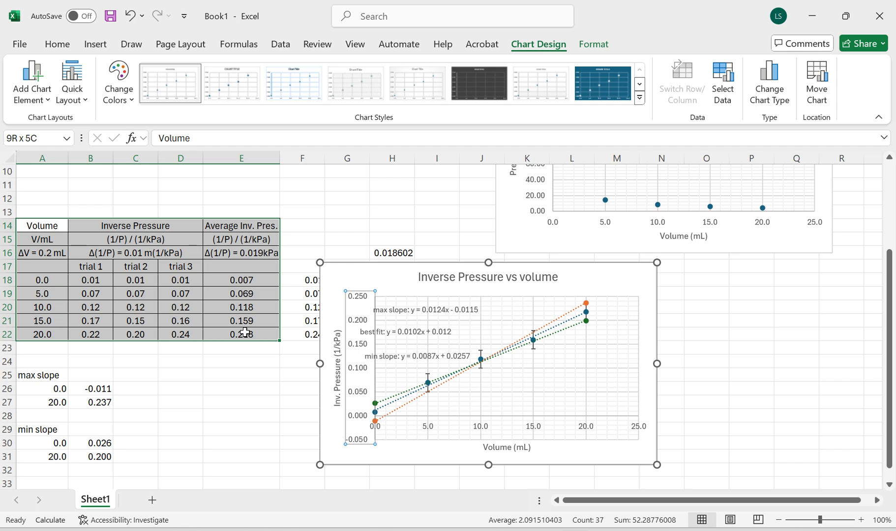
{"action": "right_click", "coordinate": [178, 290]}
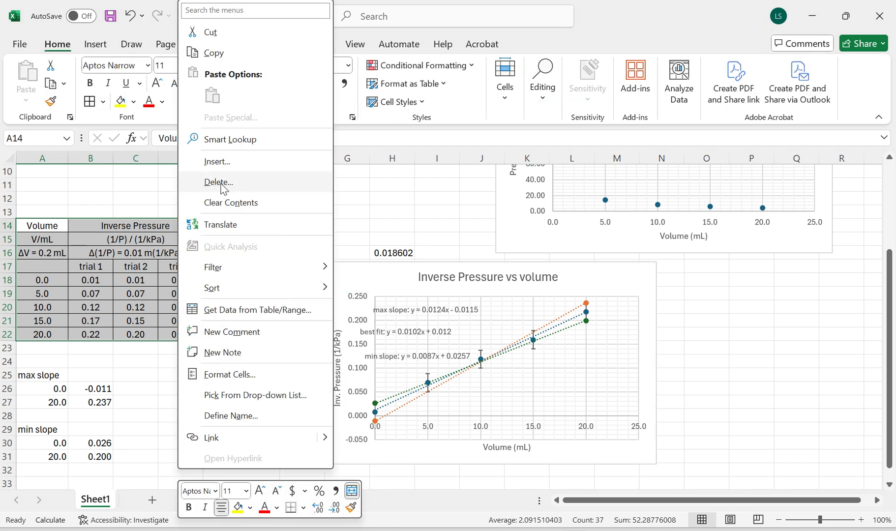
{"action": "left_click", "coordinate": [224, 62]}
{"action": "left_click", "coordinate": [545, 530]}
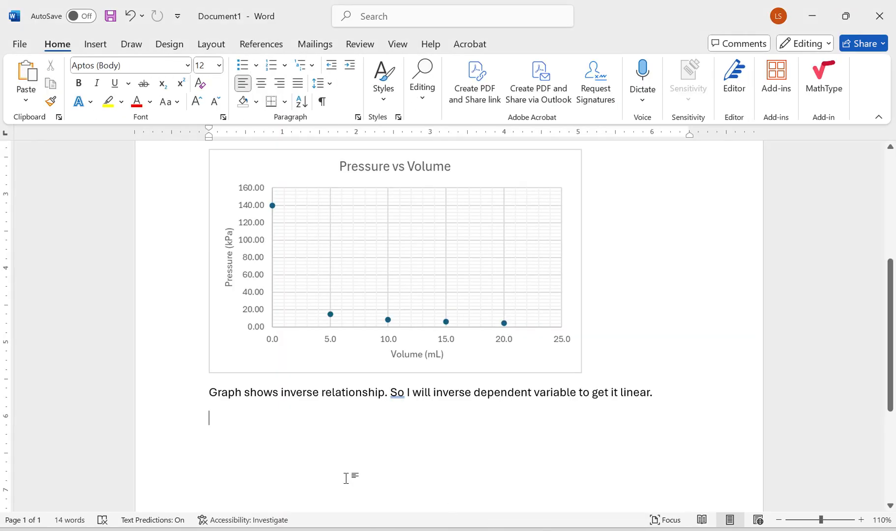
{"action": "right_click", "coordinate": [223, 432]}
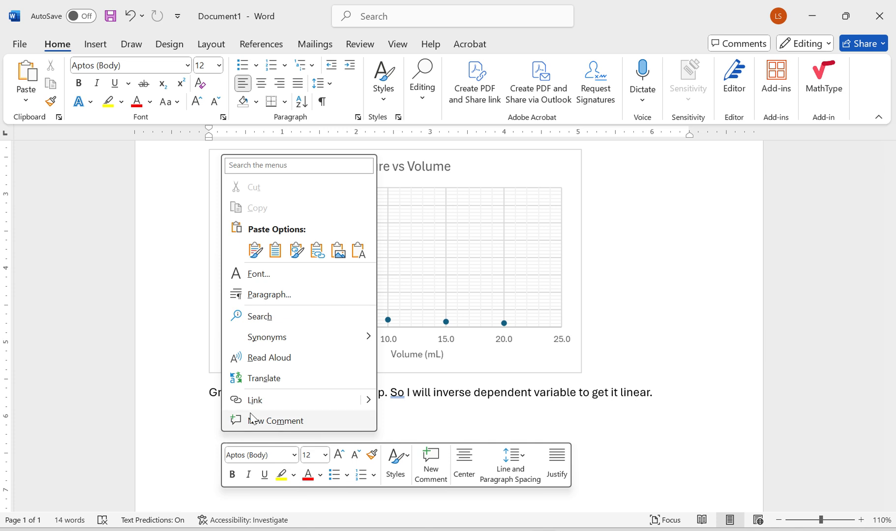
{"action": "left_click", "coordinate": [339, 251]}
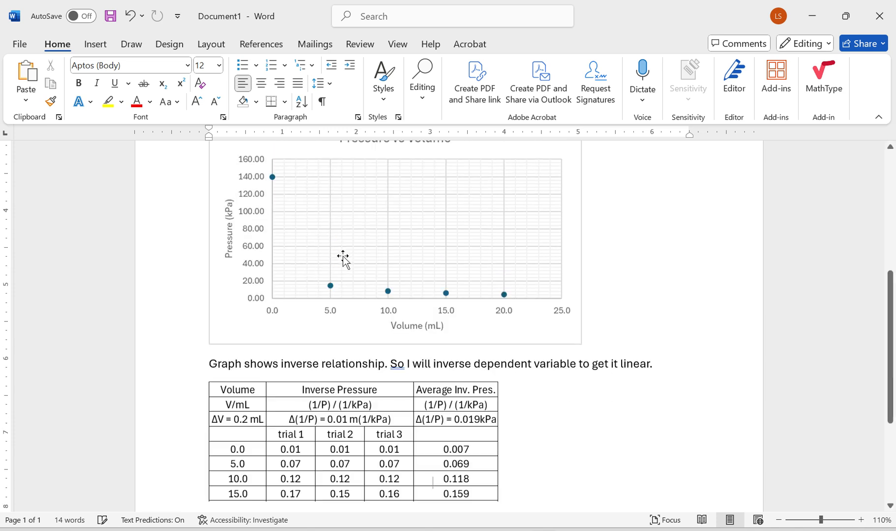
Enlarge the pasted inverse pressure table picture proportionally and start a new line below it
{"action": "scroll", "coordinate": [529, 414], "scroll_direction": "down", "scroll_amount": 5}
{"action": "left_click", "coordinate": [487, 373]}
{"action": "left_click_drag", "start_coordinate": [496, 377], "coordinate": [553, 408]}
{"action": "left_click", "coordinate": [597, 406]}
{"action": "key", "text": "Return"}
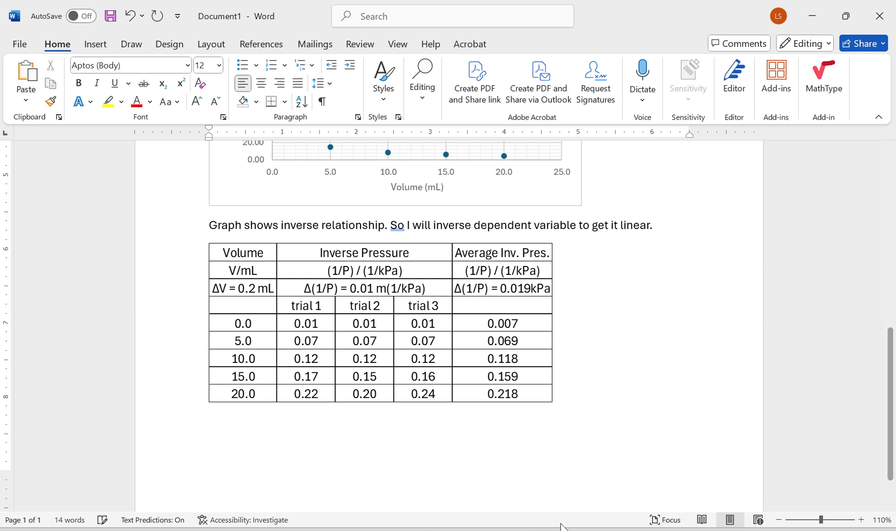
Copy the Inverse Pressure vs volume chart from the Excel workbook and paste it as a picture below the table in the Word document
{"action": "left_click", "coordinate": [517, 530]}
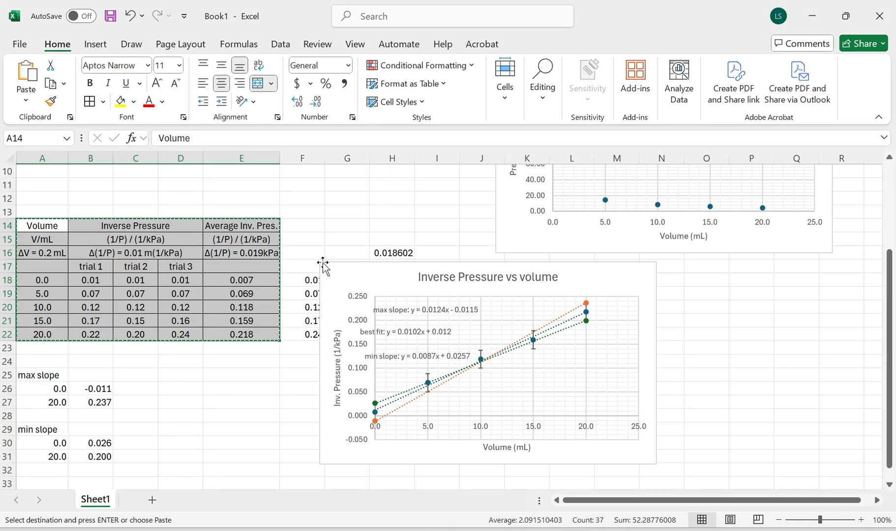
{"action": "left_click", "coordinate": [371, 284]}
{"action": "right_click", "coordinate": [372, 284]}
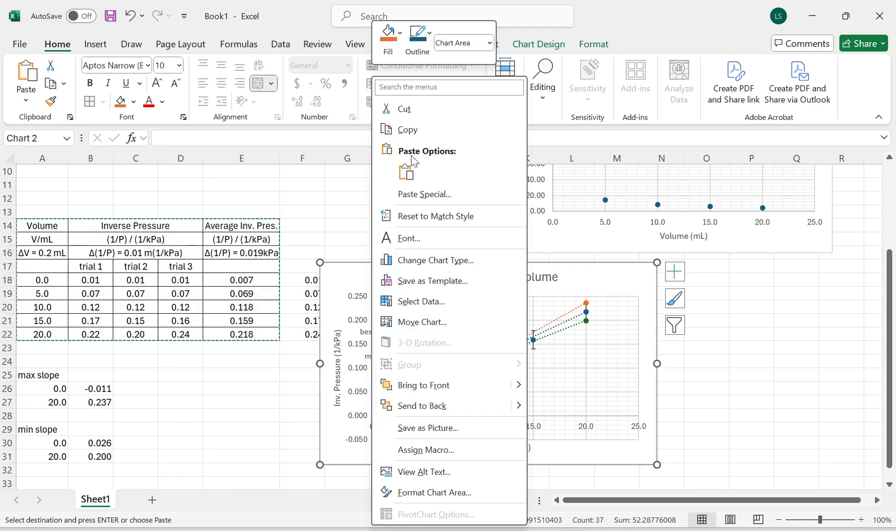
{"action": "left_click", "coordinate": [386, 129]}
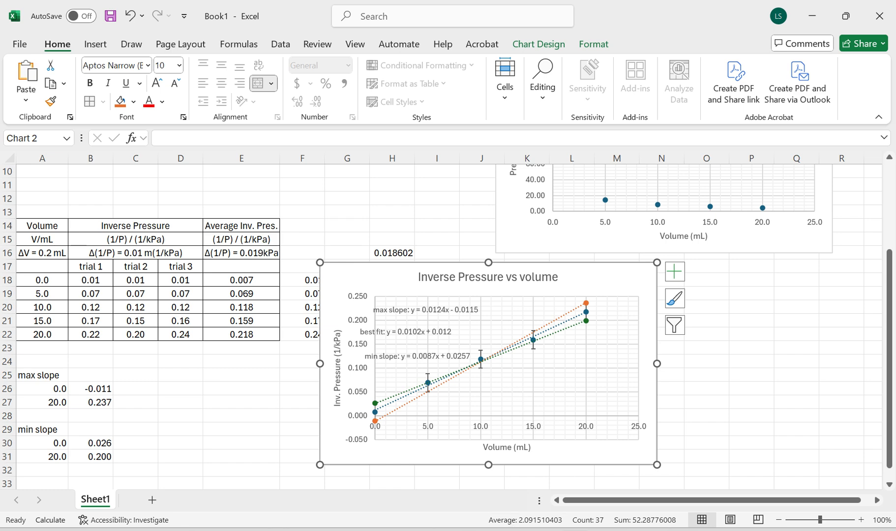
{"action": "left_click", "coordinate": [496, 530]}
{"action": "scroll", "coordinate": [221, 400], "scroll_direction": "down", "scroll_amount": 1}
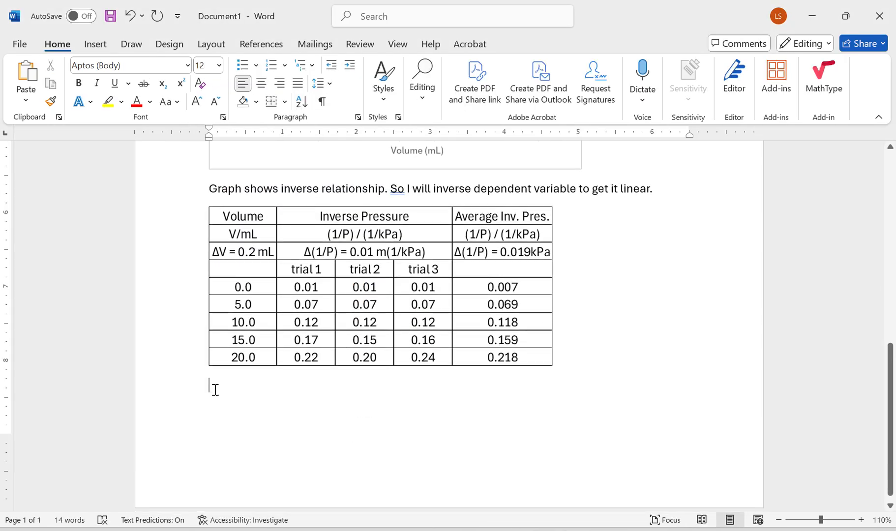
{"action": "right_click", "coordinate": [215, 389]}
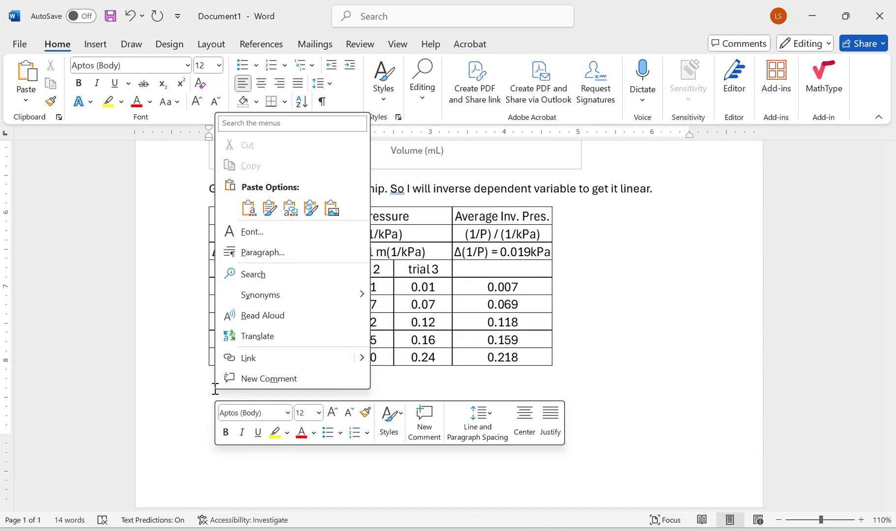
{"action": "left_click", "coordinate": [332, 208]}
Enlarge the pasted Inverse Pressure vs volume chart picture proportionally to nearly the full text width
{"action": "scroll", "coordinate": [485, 443], "scroll_direction": "down", "scroll_amount": 3}
{"action": "scroll", "coordinate": [485, 443], "scroll_direction": "down", "scroll_amount": 8}
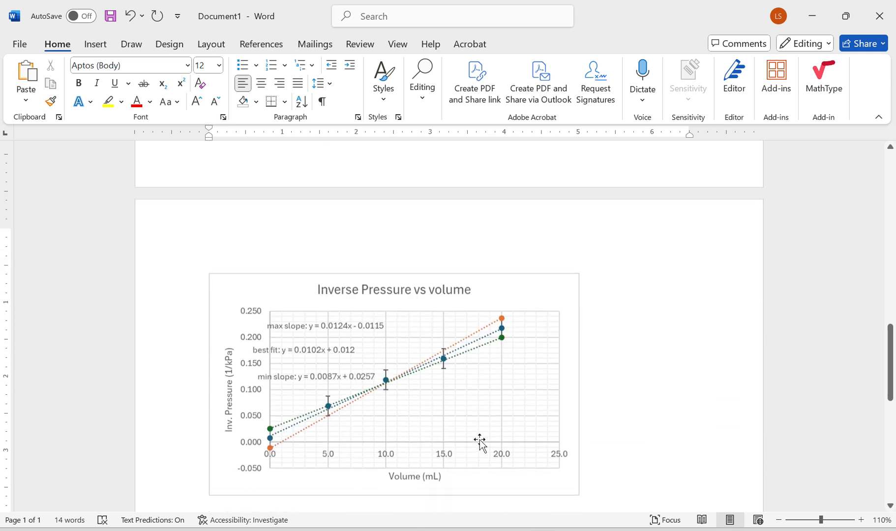
{"action": "left_click", "coordinate": [509, 337]}
{"action": "scroll", "coordinate": [491, 369], "scroll_direction": "up", "scroll_amount": 2}
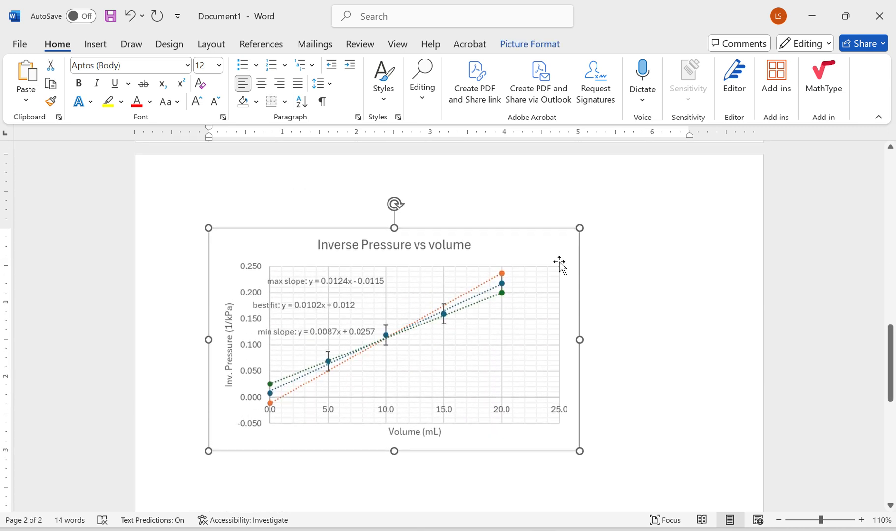
{"action": "left_click_drag", "start_coordinate": [580, 450], "coordinate": [618, 473]}
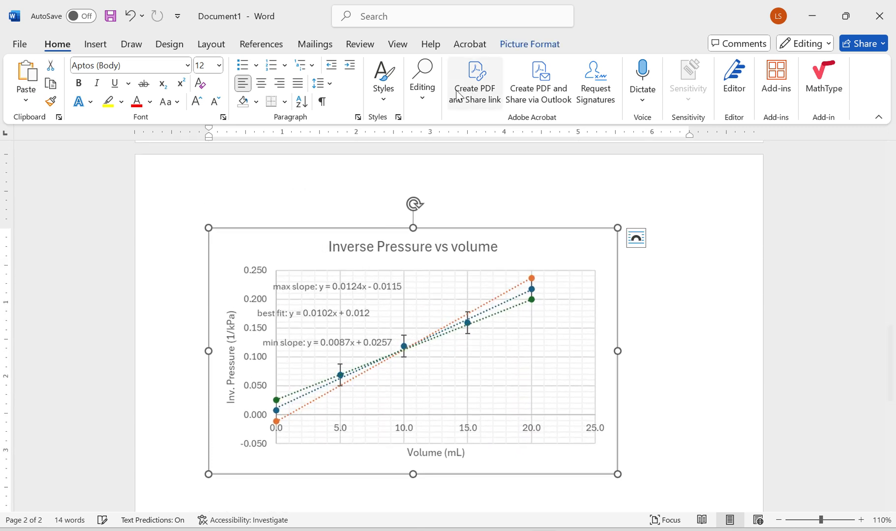